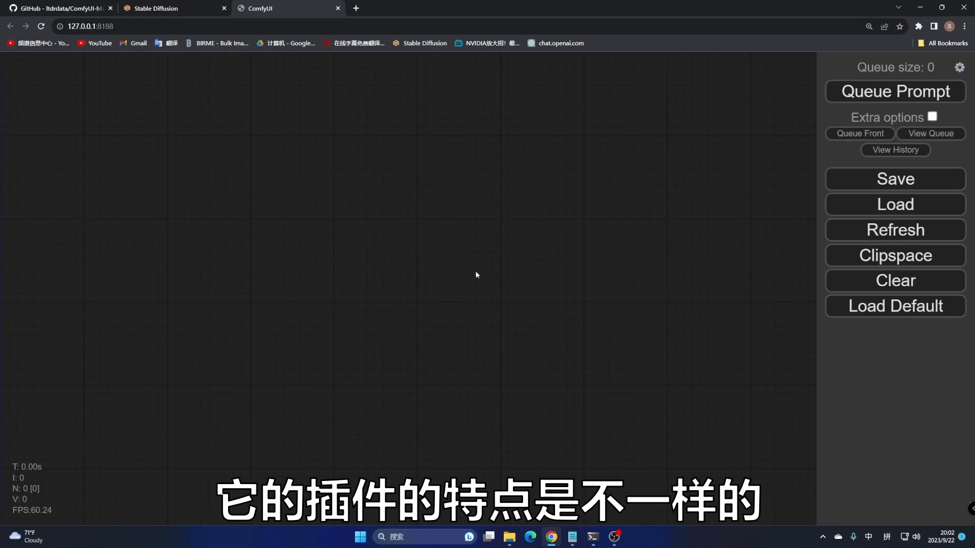
Step: Examine the Tiled Diffusion extension's settings on Stable Diffusion's txt2img page, and return to the ComfyUI page
left_click(137, 11)
left_click(53, 161)
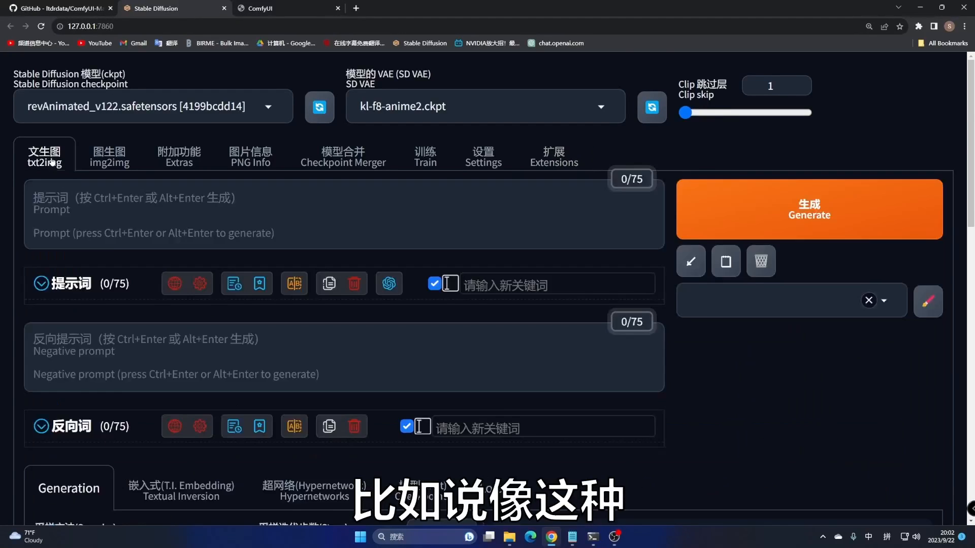
scroll(140, 308, "down", 15)
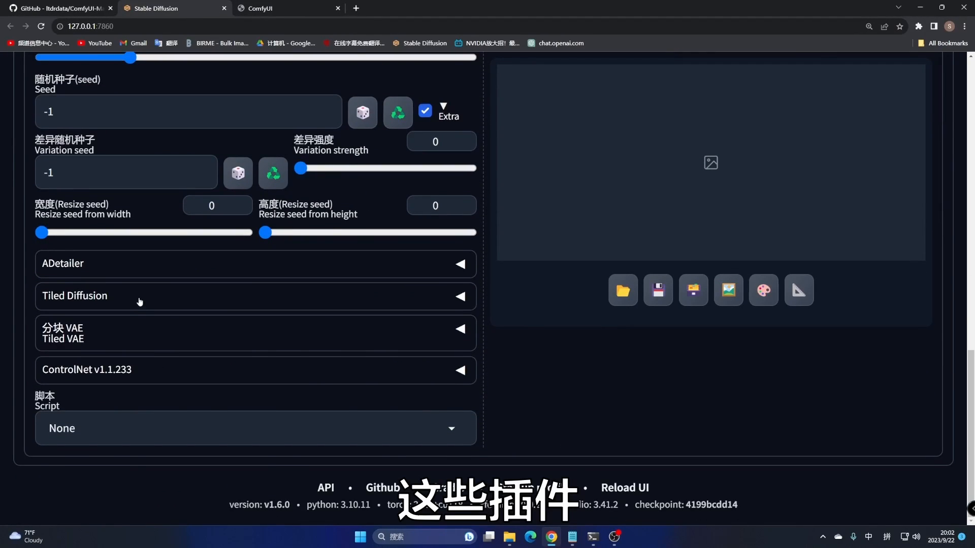
left_click(140, 301)
scroll(167, 245, "down", 3)
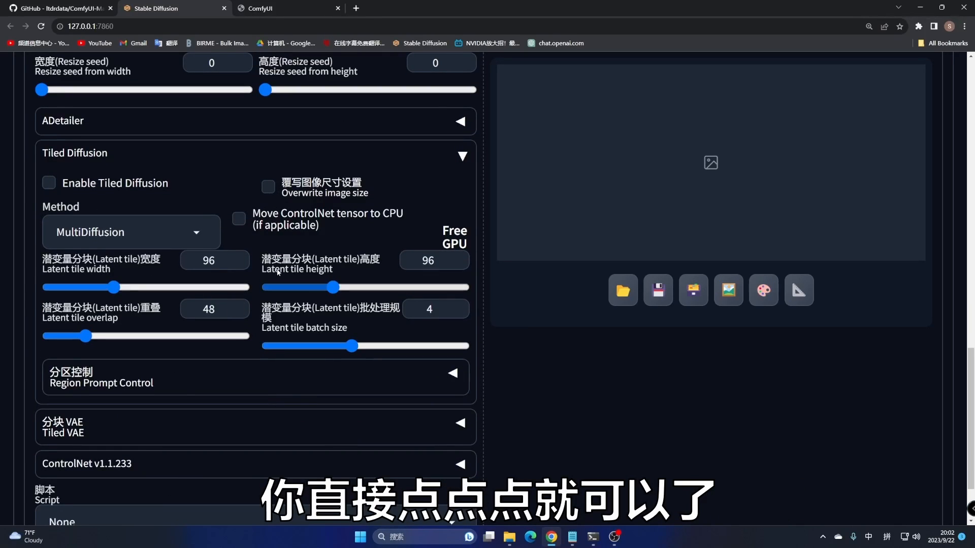
left_click(277, 8)
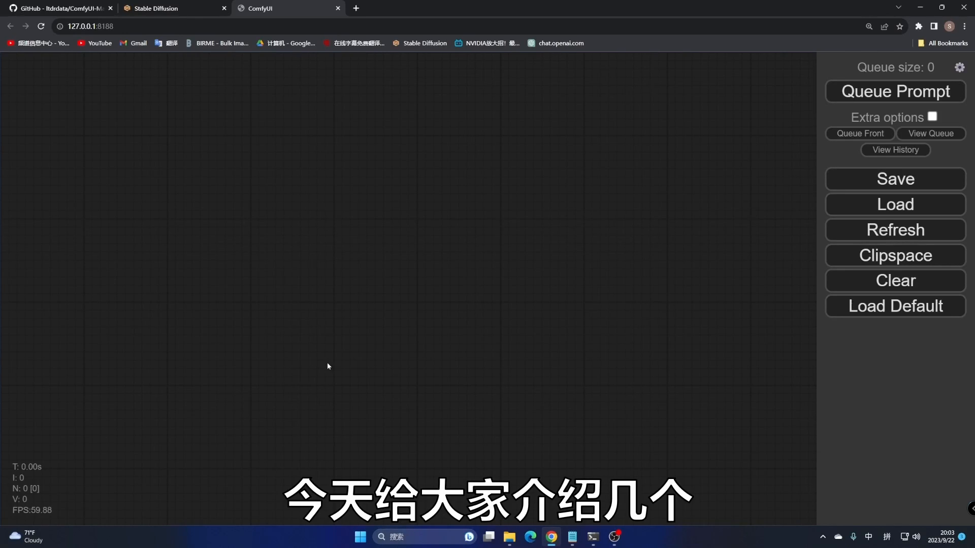
Step: Switch to Notepad to review the list of ComfyUI plugins and their git clone commands, especially the ComfyUI-Manager entry
left_click(592, 537)
left_click(592, 537)
left_click(572, 537)
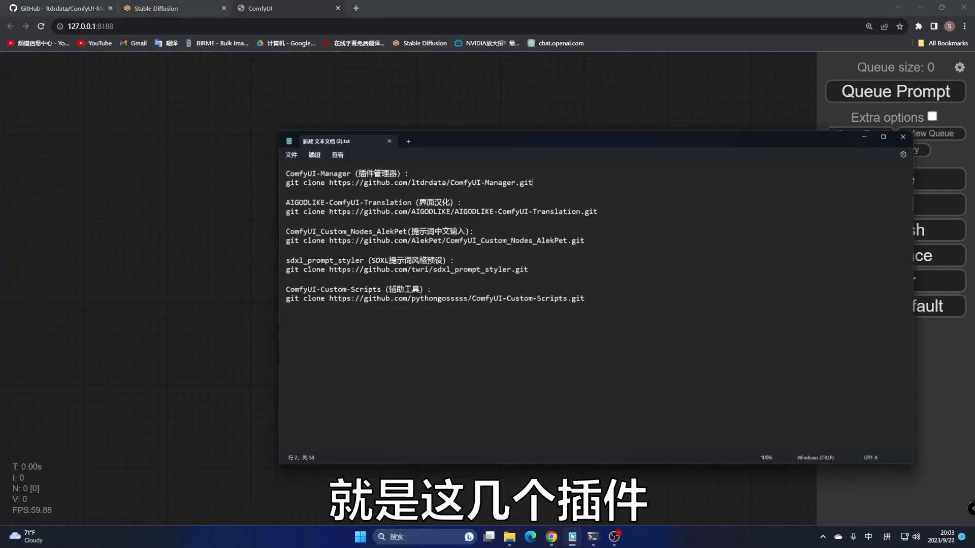
left_click_drag(468, 320, 471, 144)
left_click(493, 267)
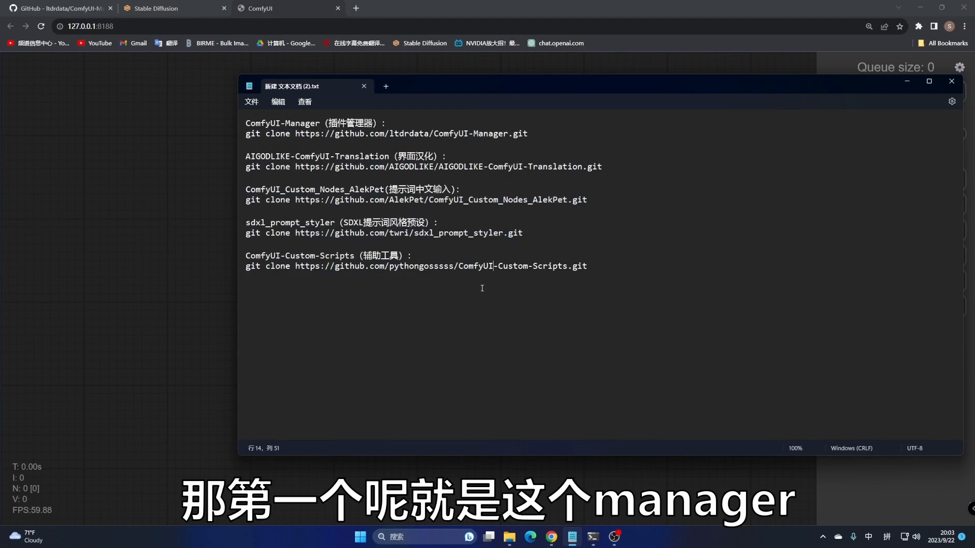
left_click_drag(536, 133, 246, 122)
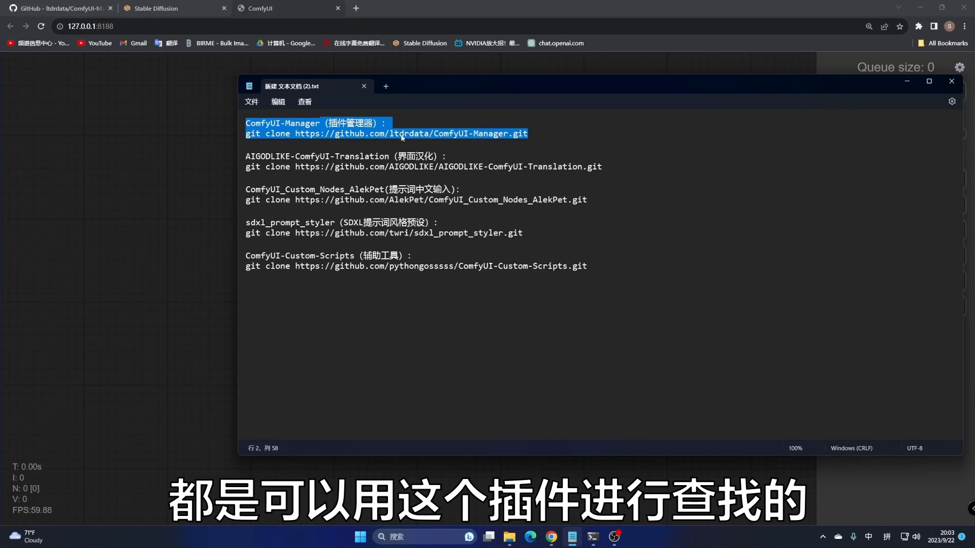
left_click(391, 132)
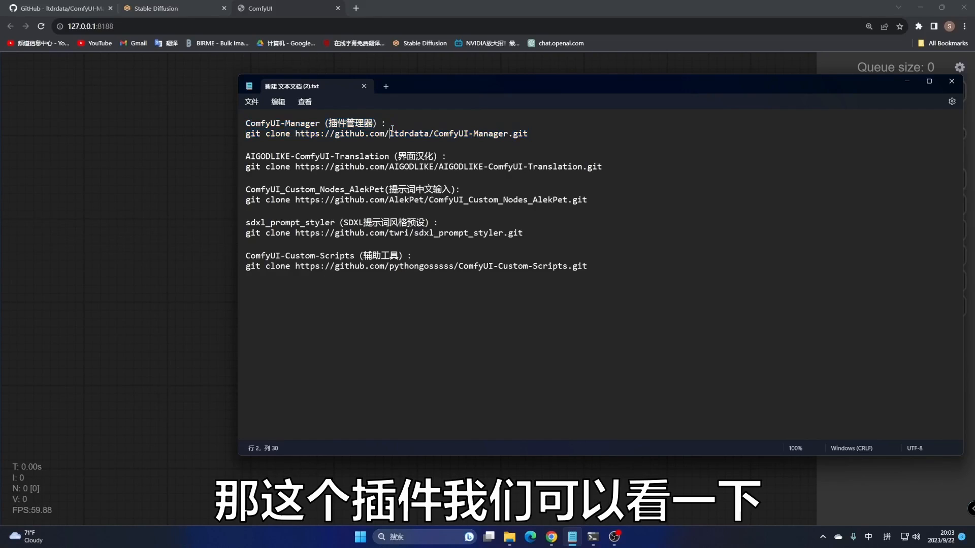
left_click(907, 82)
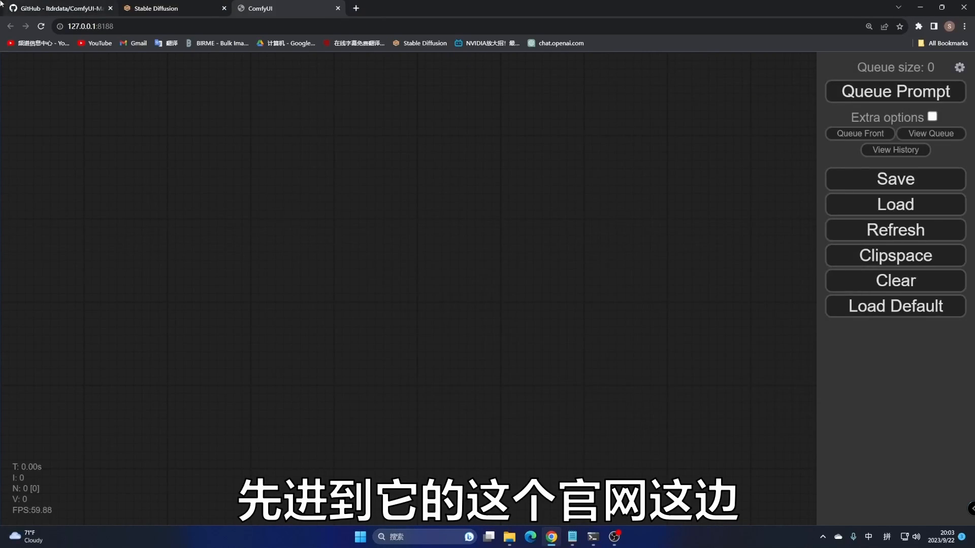
Step: Copy the HTTPS clone URL of the ltdrdata/ComfyUI-Manager repository from its GitHub page
left_click(70, 8)
left_click(105, 237)
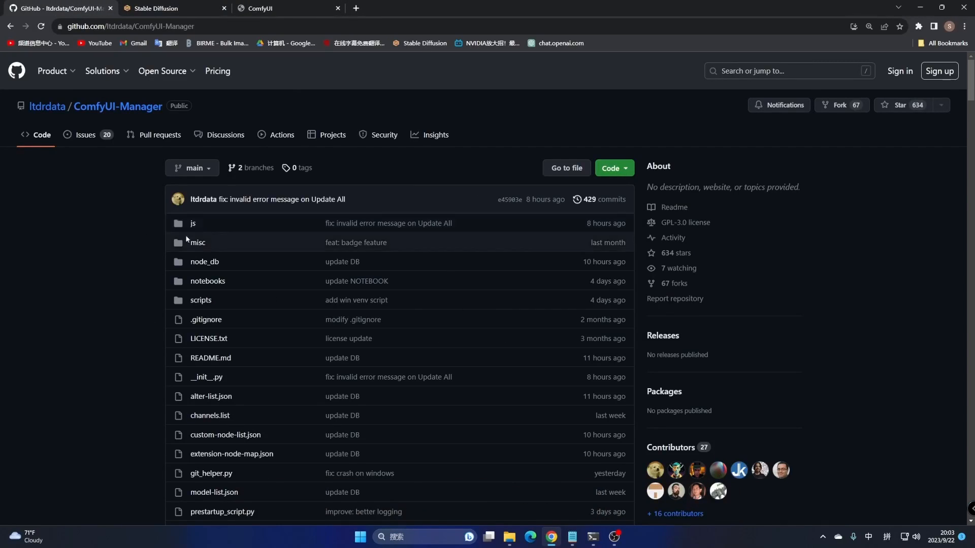
left_click(214, 27)
double_click(214, 26)
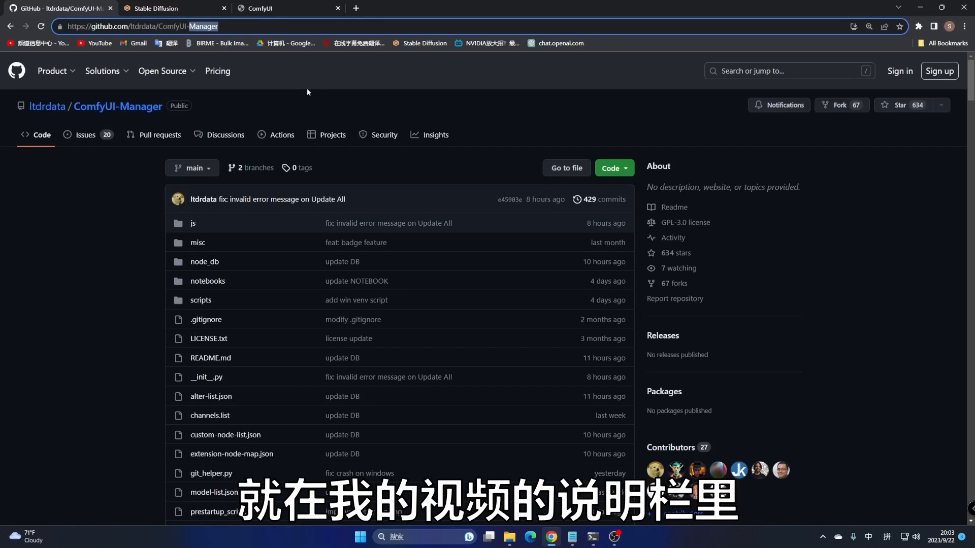
left_click(65, 204)
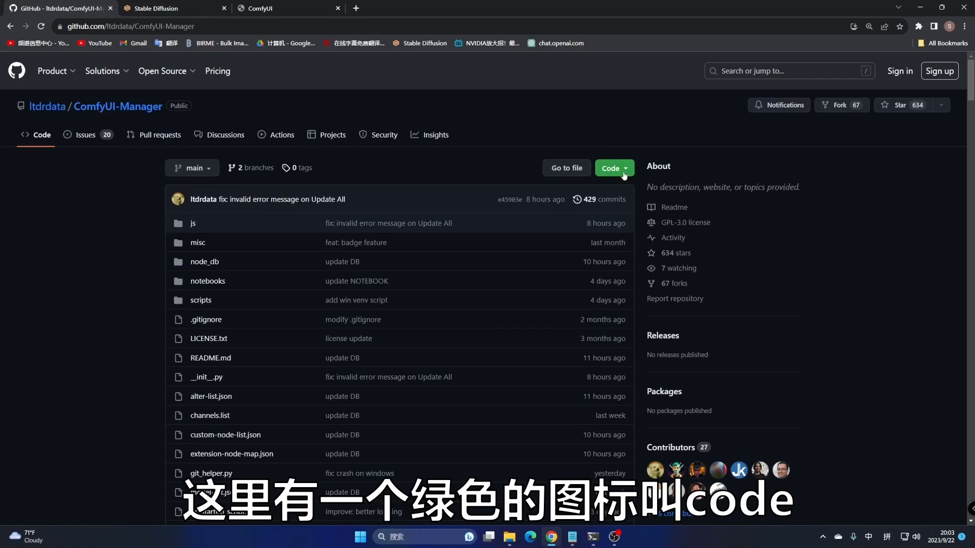
left_click(605, 167)
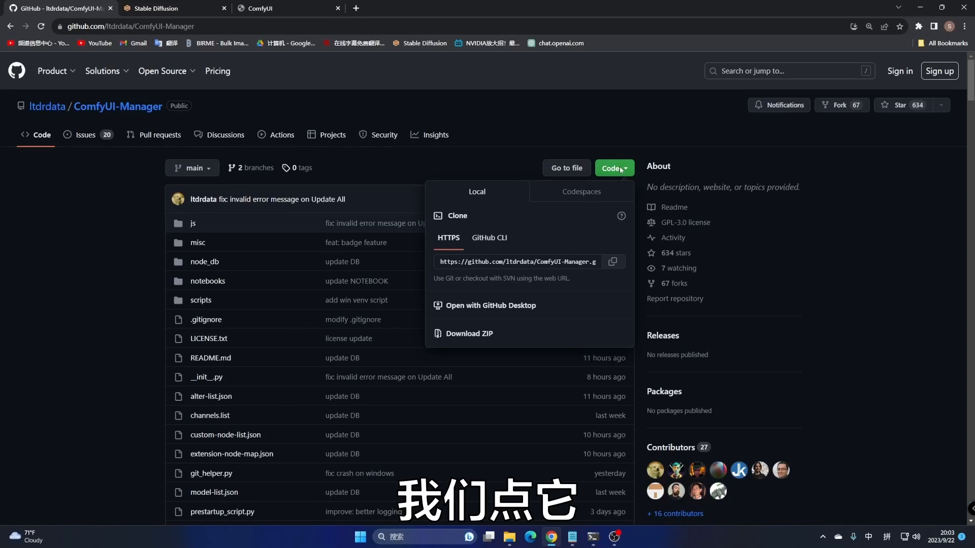
left_click(613, 262)
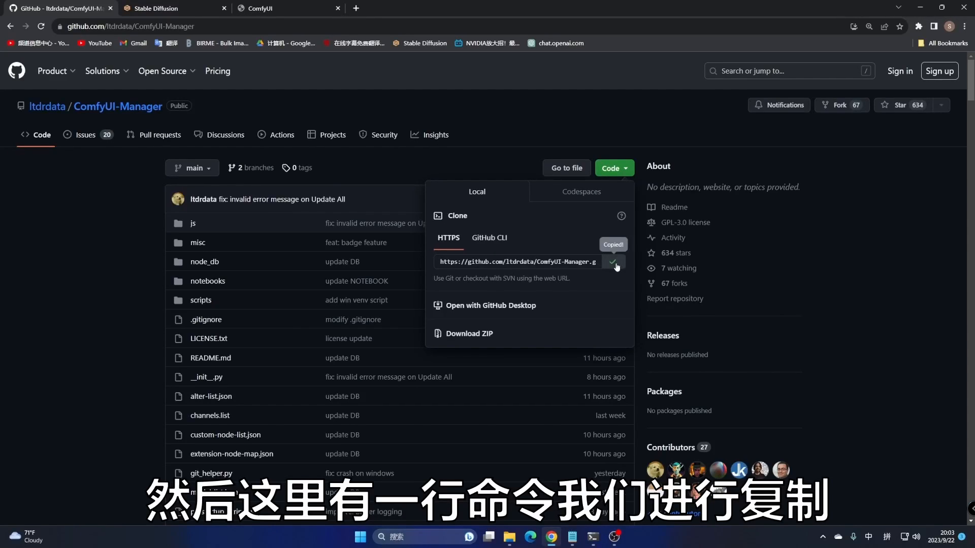
Step: Switch to File Explorer and open the custom_nodes folder inside ComfyUI_windows_portable's ComfyUI folder
left_click(513, 540)
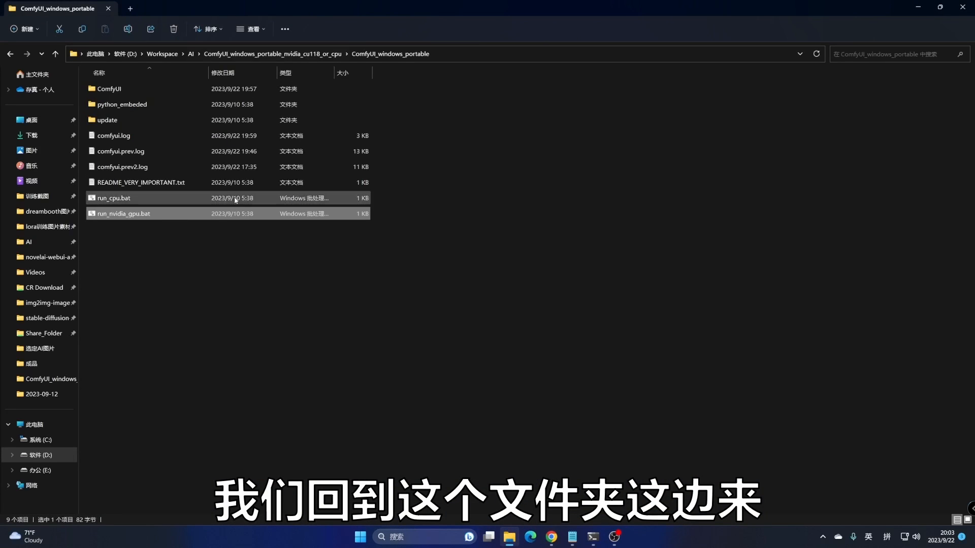
double_click(144, 89)
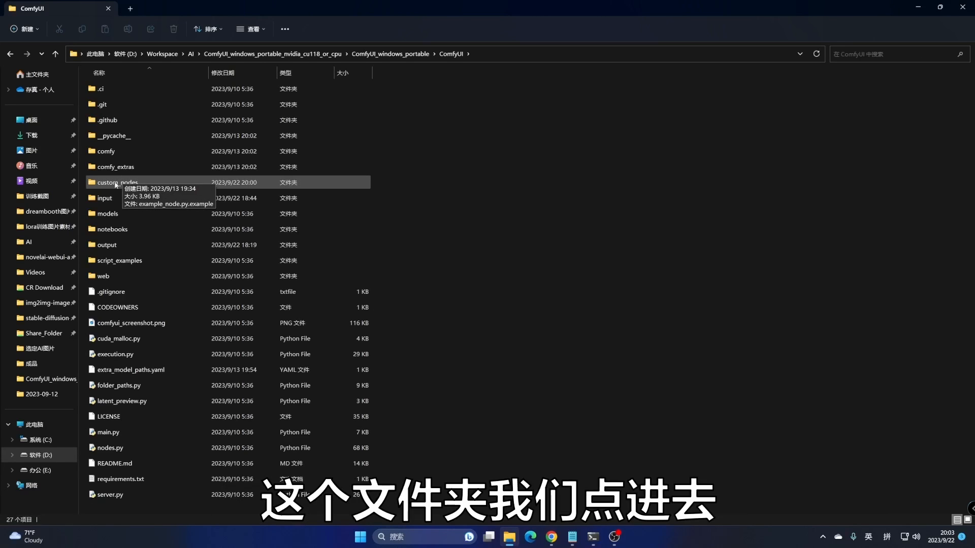
double_click(197, 182)
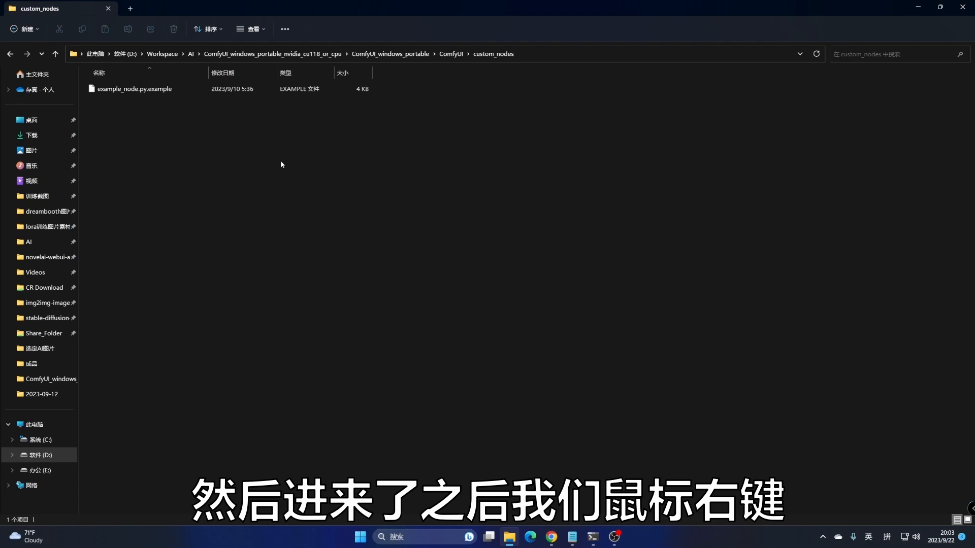
right_click(280, 165)
left_click(324, 274)
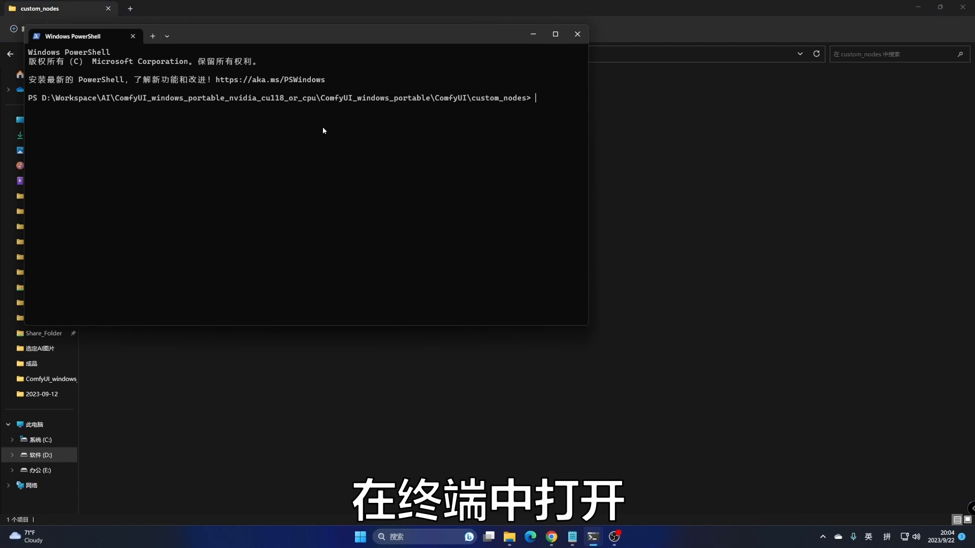
left_click(577, 34)
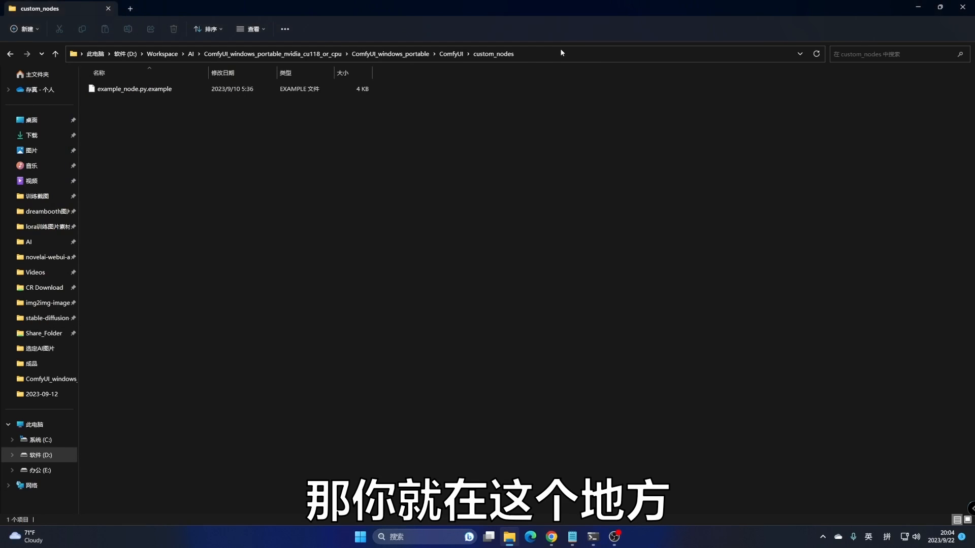
Step: Launch powershell from the custom_nodes folder's path and move its window clear of the file list
left_click(526, 53)
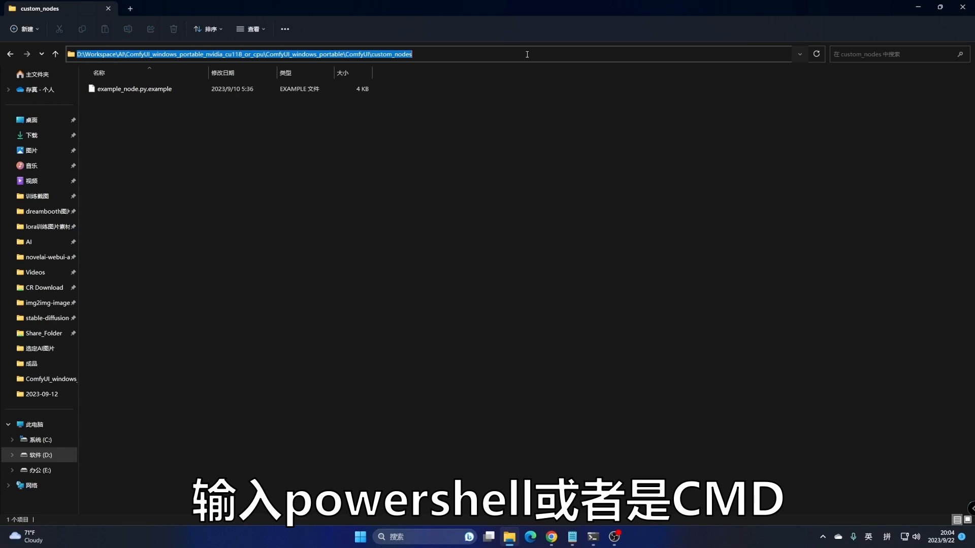
type("powershell")
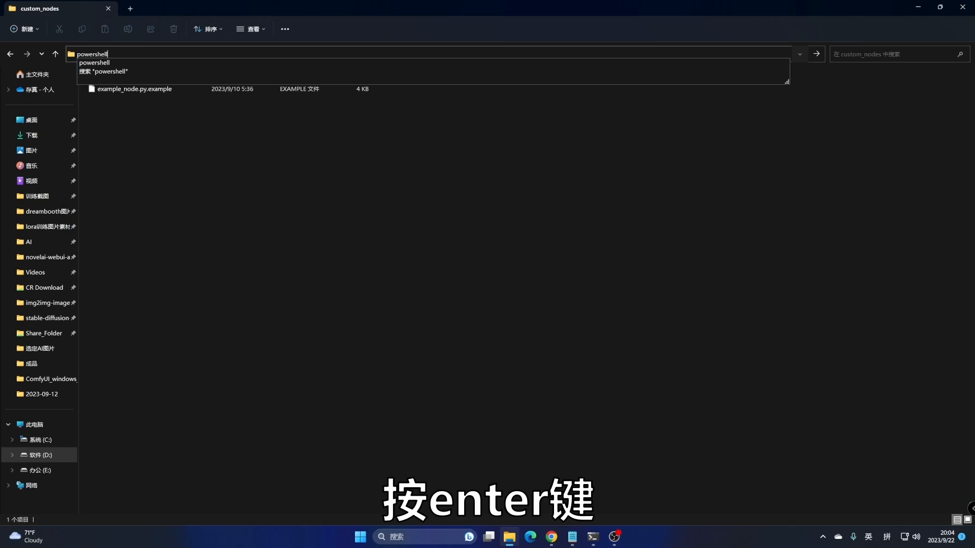
key("Return")
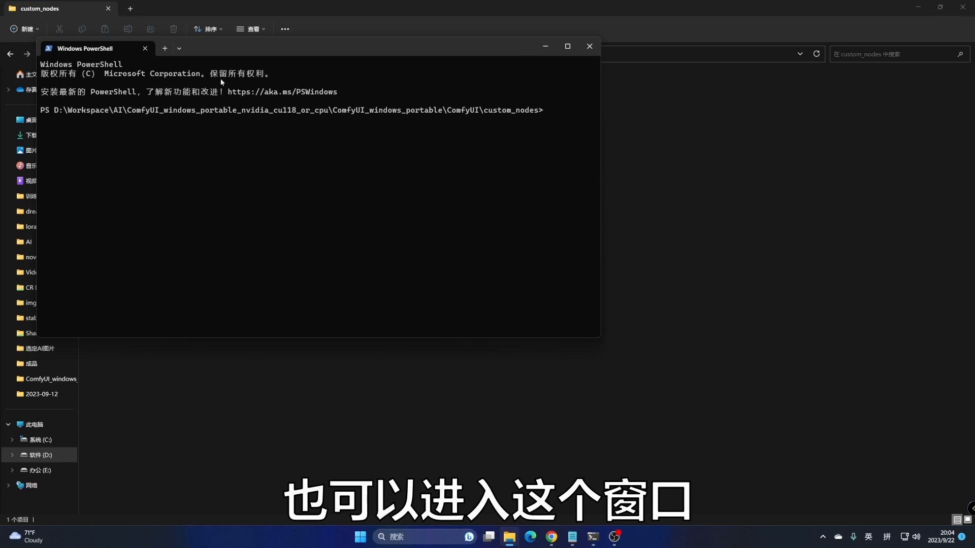
left_click_drag(307, 46, 470, 95)
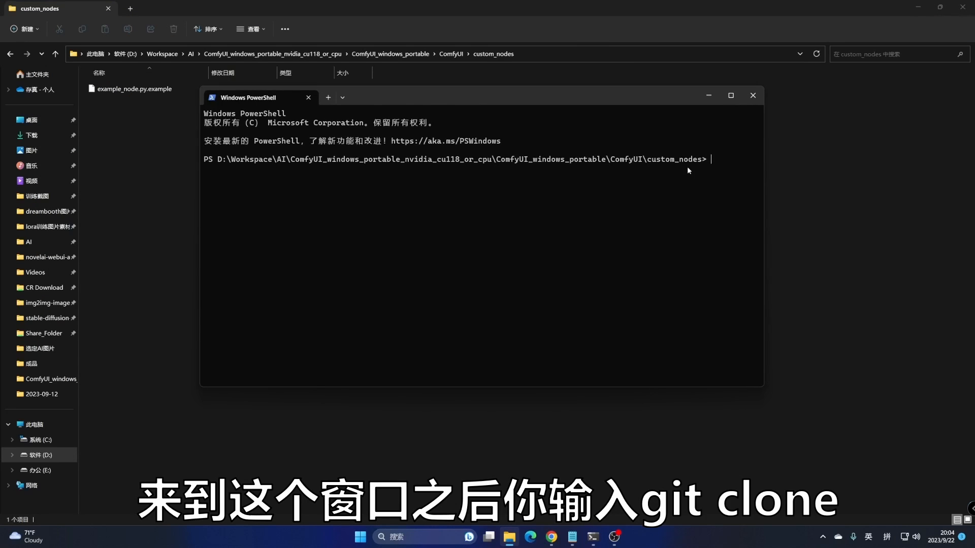
type("git c")
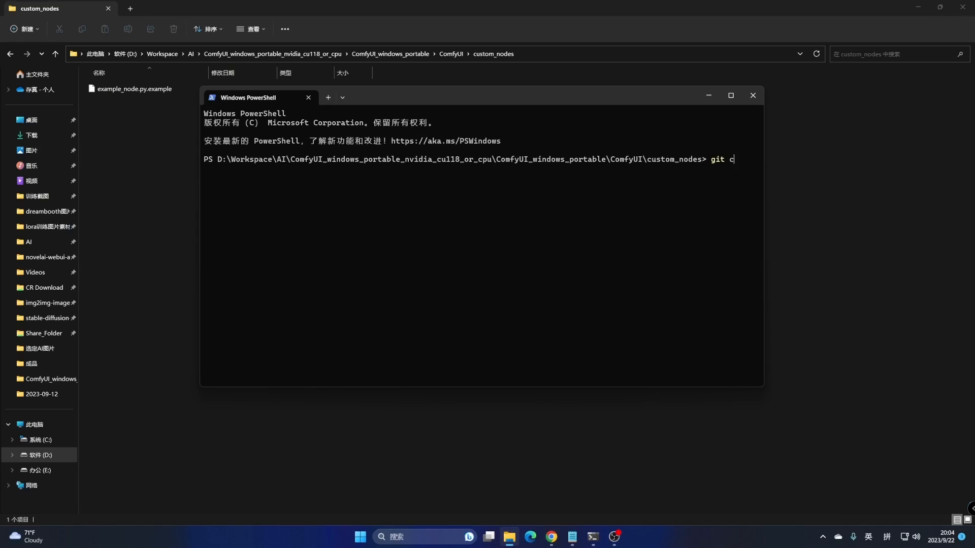
type("lone")
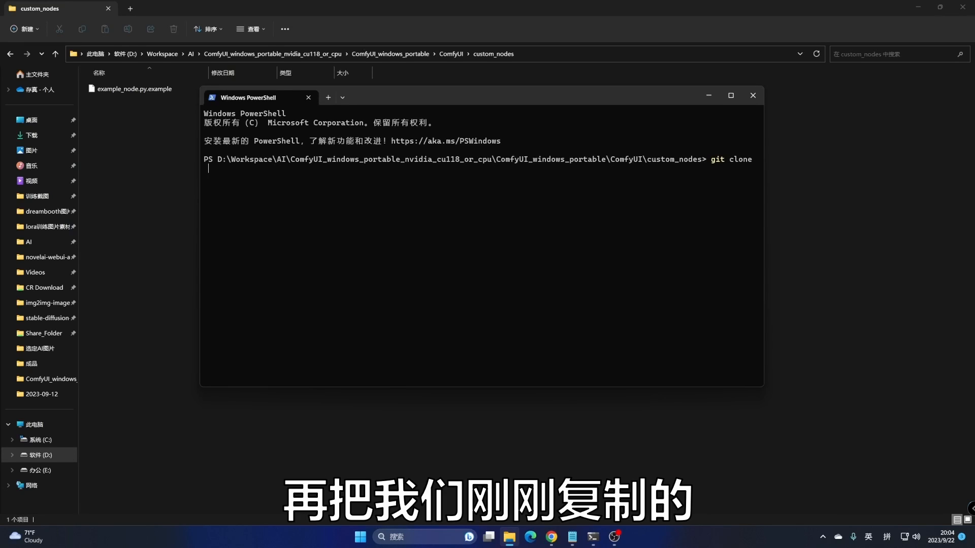
key("ctrl+v")
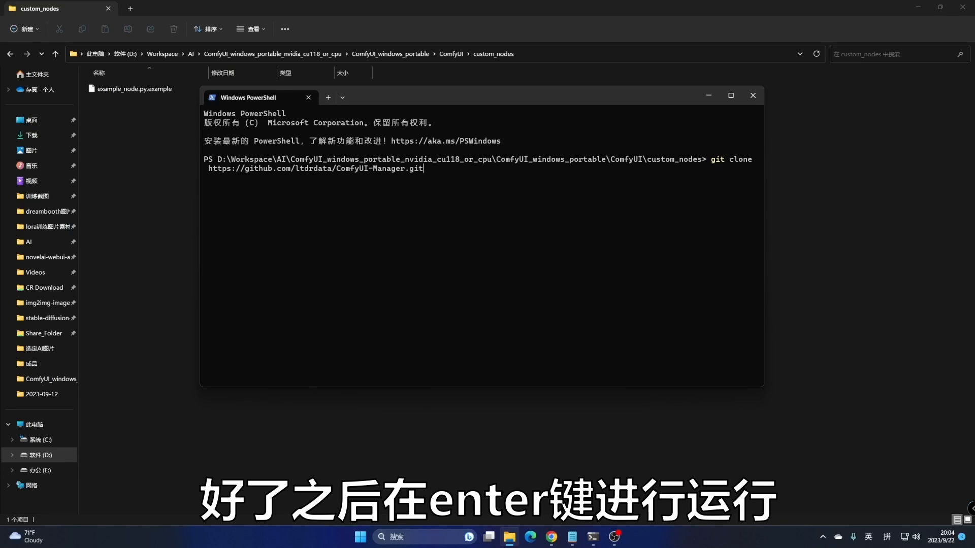
key("Return")
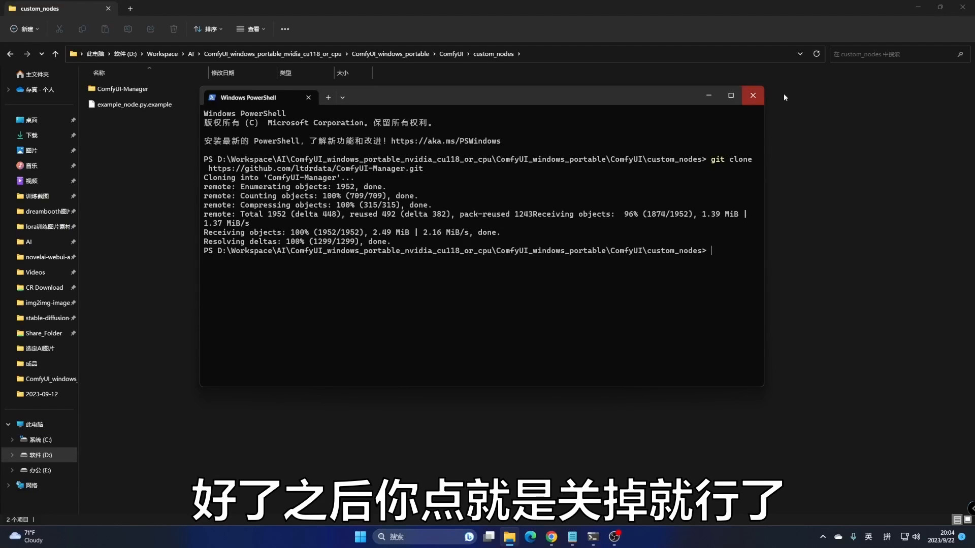
left_click(756, 100)
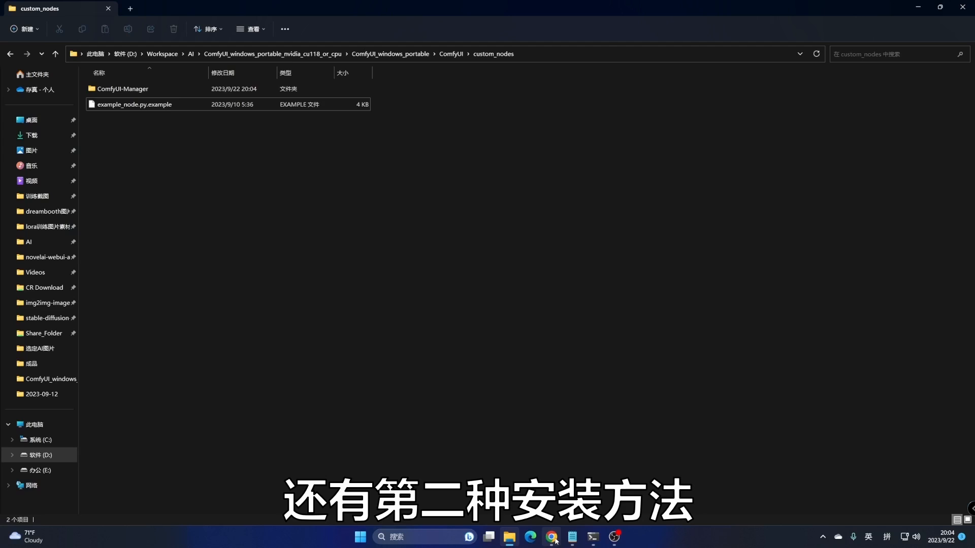
Step: Review the GitHub page's ZIP download option for ComfyUI-Manager and the plugin's location in the custom_nodes folder
left_click(551, 536)
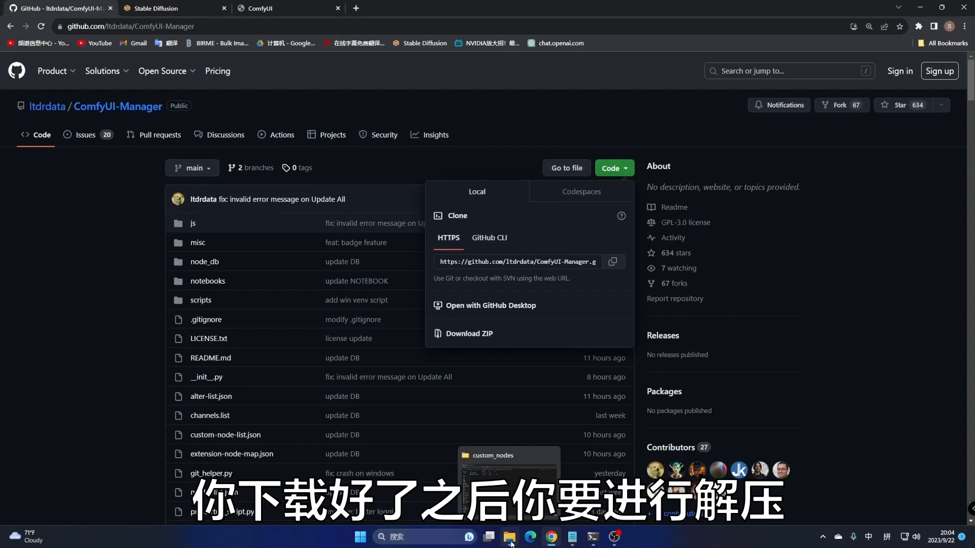
left_click(509, 536)
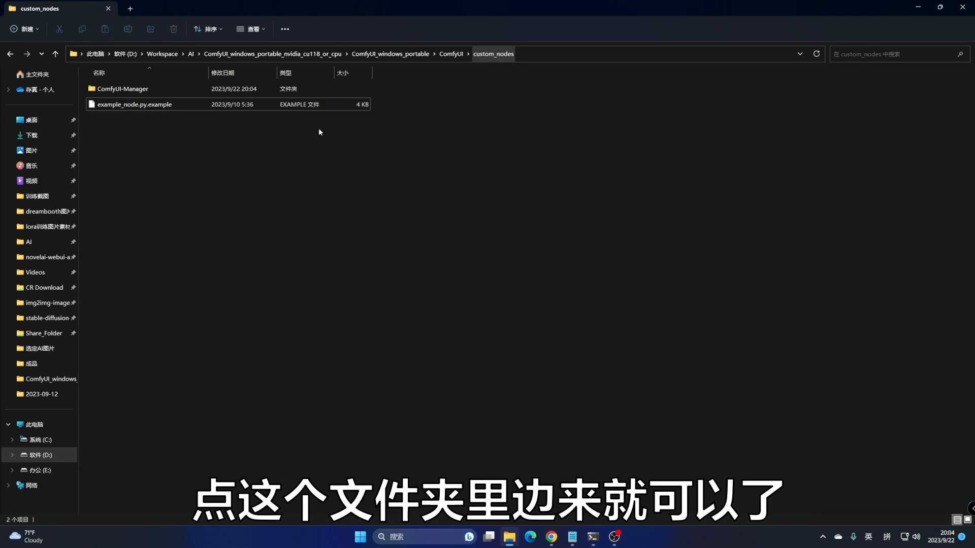
left_click_drag(175, 151, 172, 88)
left_click(195, 173)
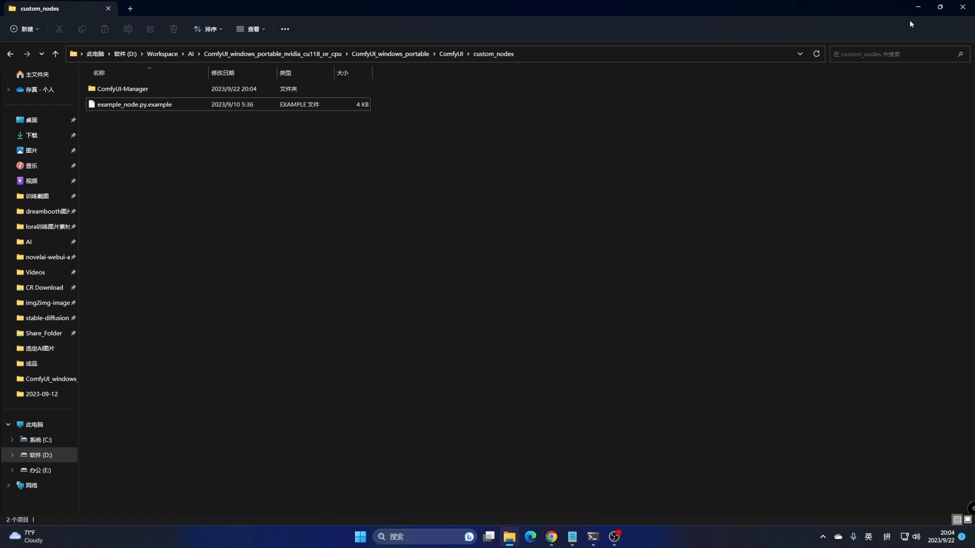
Step: Restart ComfyUI by closing its running console and launching run_nvidia_gpu.bat from ComfyUI_windows_portable, and compare the new page with the old one
left_click(390, 54)
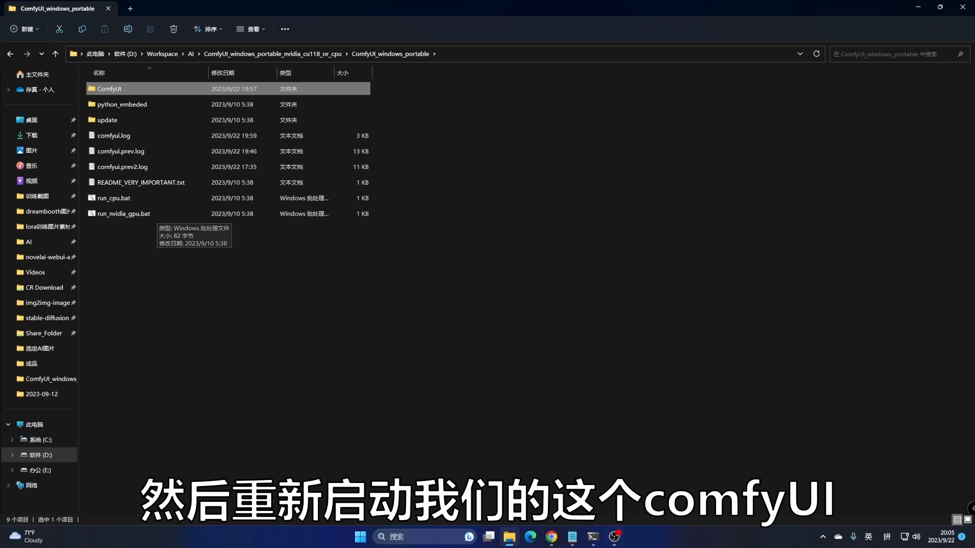
left_click(593, 537)
left_click(564, 22)
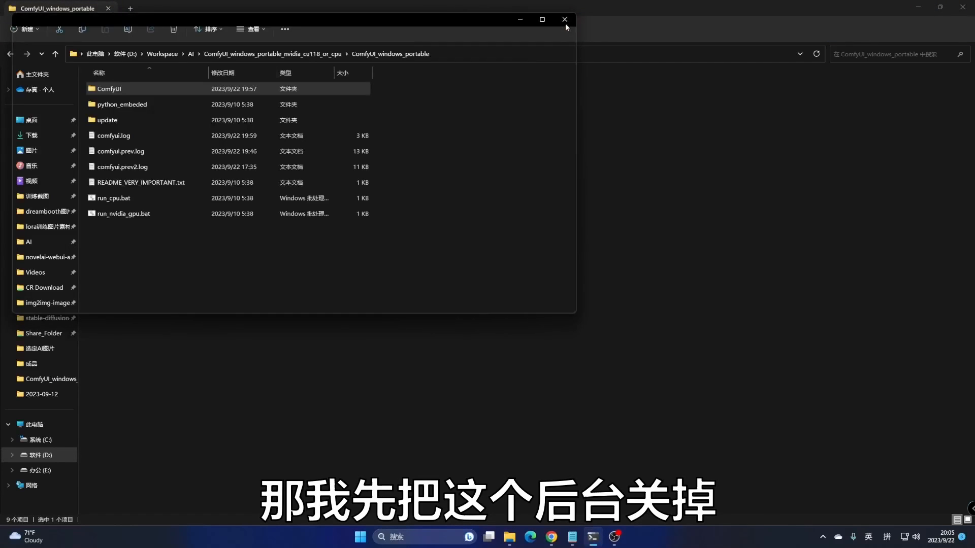
double_click(153, 214)
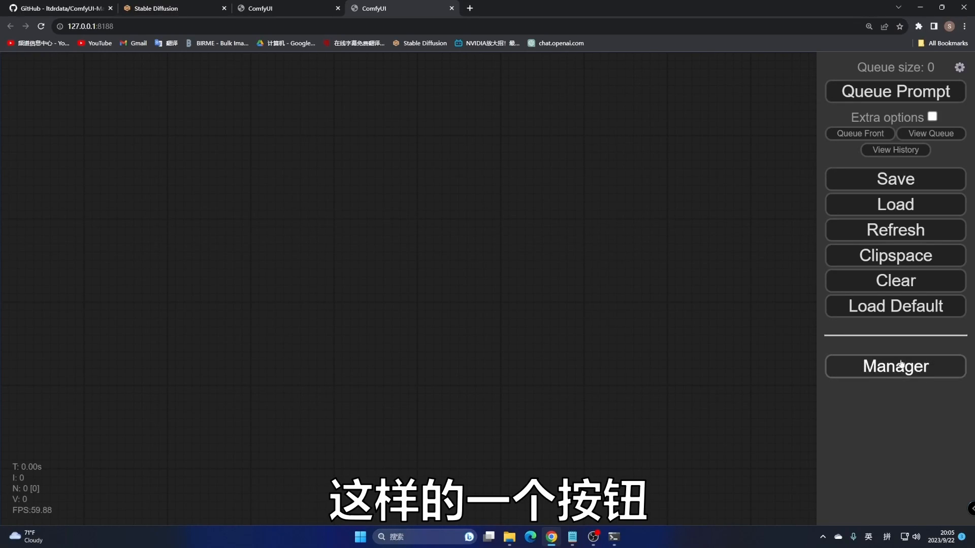
left_click(283, 6)
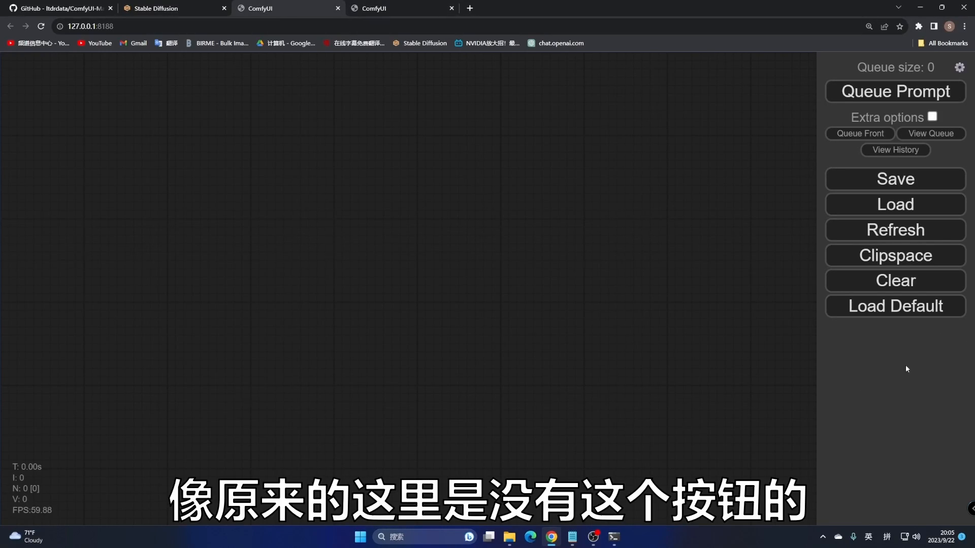
Step: Close the outdated ComfyUI page, open the Manager menu, and try Use local DB before leaving it off
left_click(337, 9)
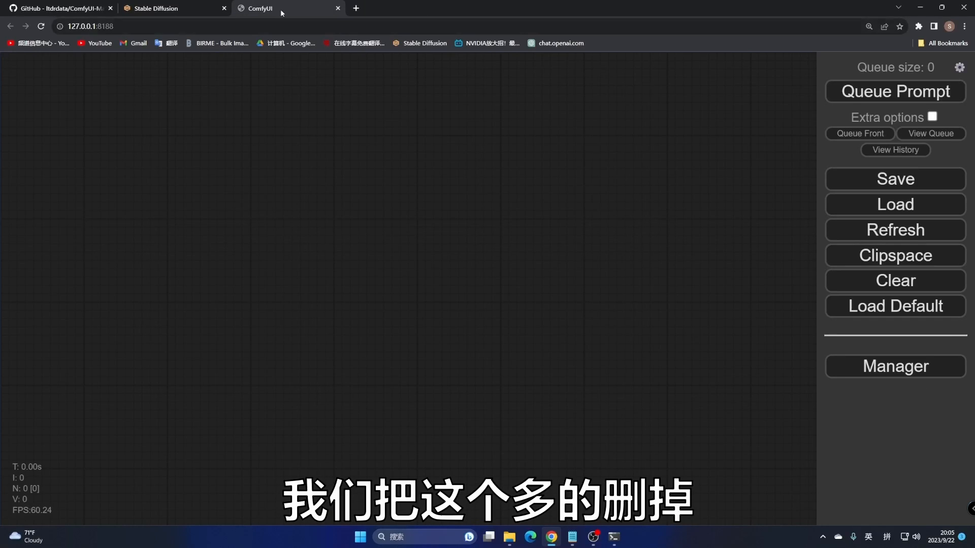
left_click(900, 377)
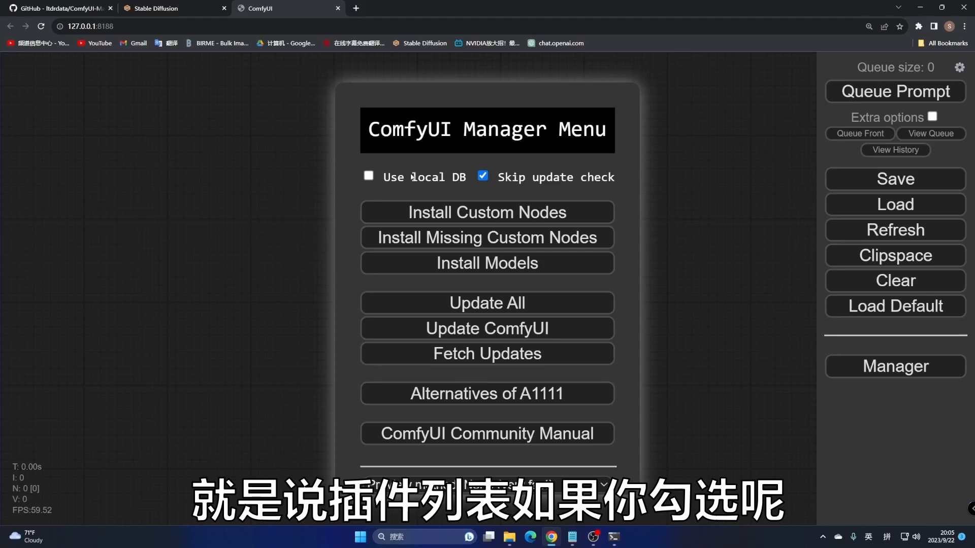
left_click(384, 179)
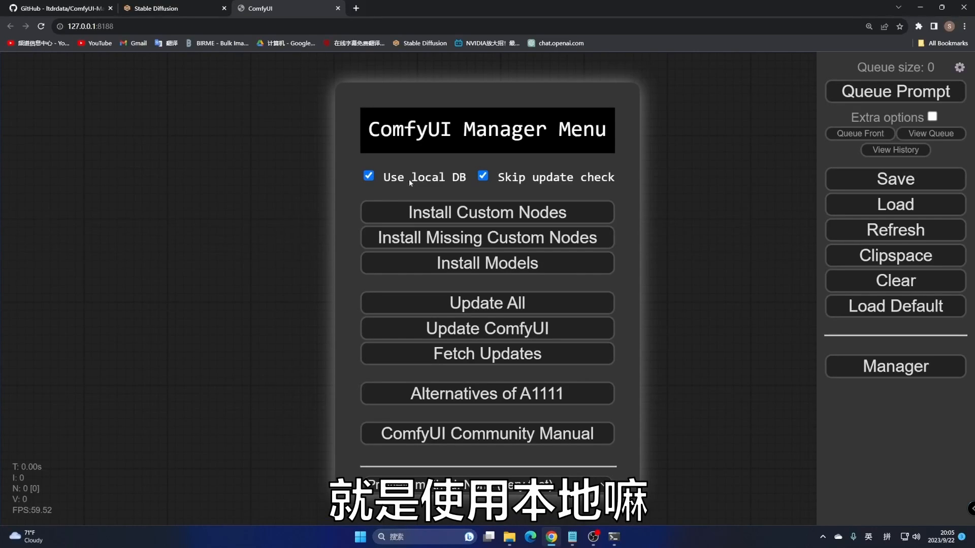
left_click(368, 178)
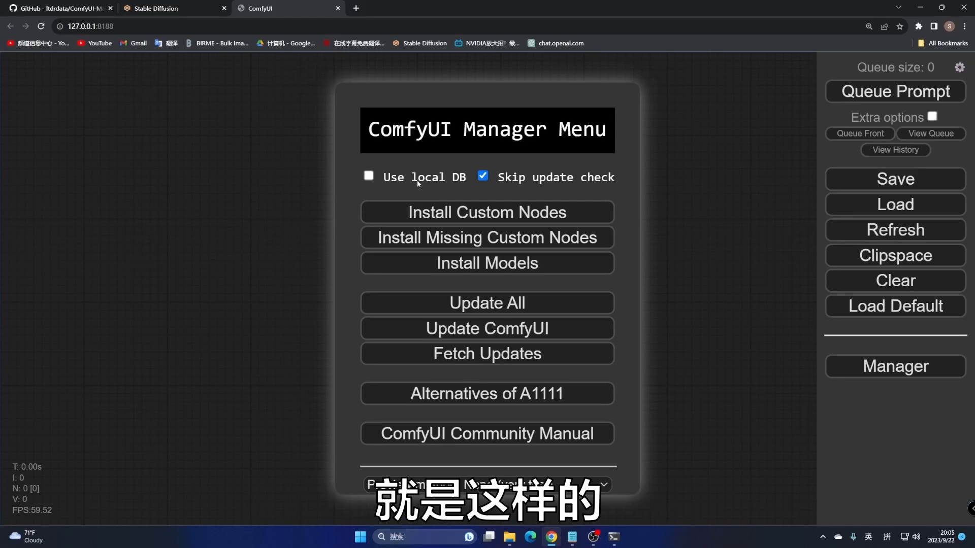
Step: Open the Manager's list of installable custom nodes and look through the available plugins
left_click(471, 214)
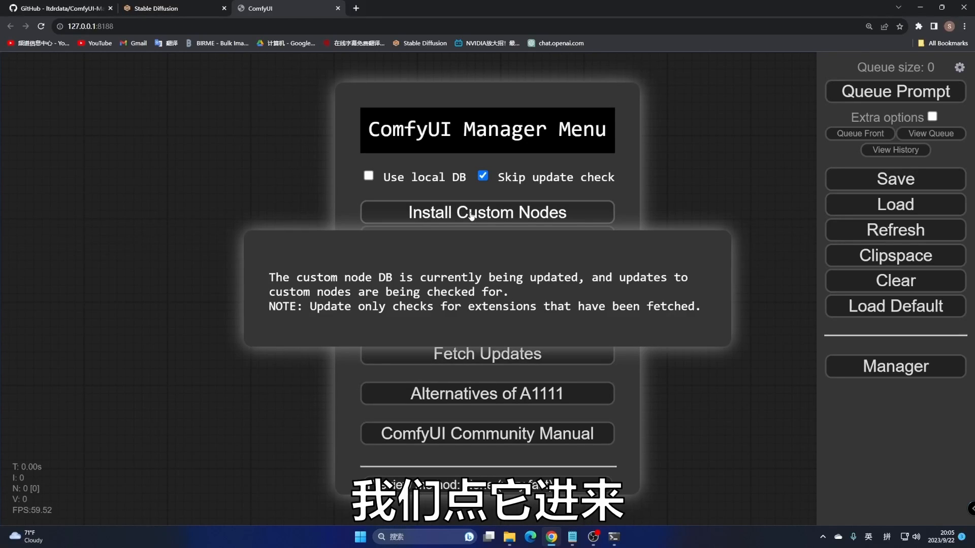
scroll(224, 258, "down", 10)
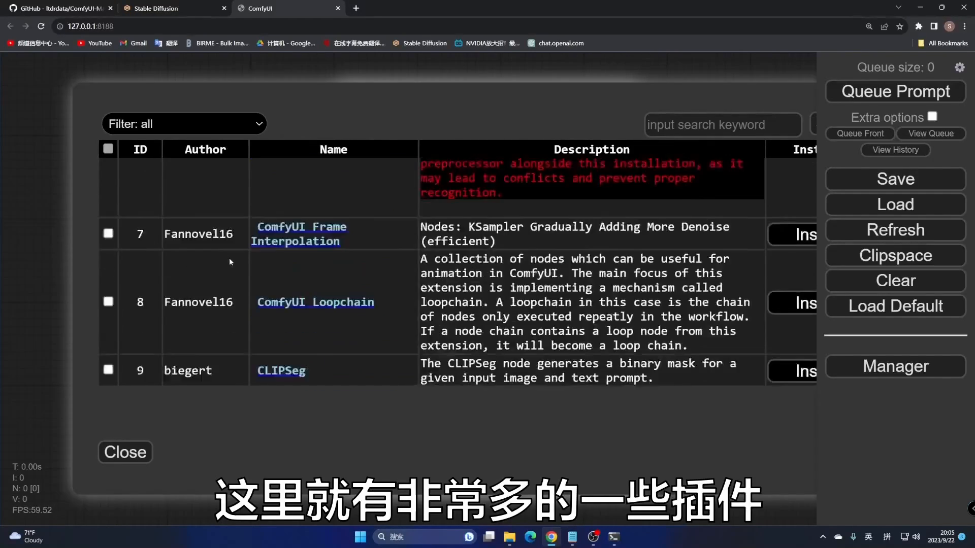
scroll(229, 258, "down", 15)
scroll(242, 261, "up", 12)
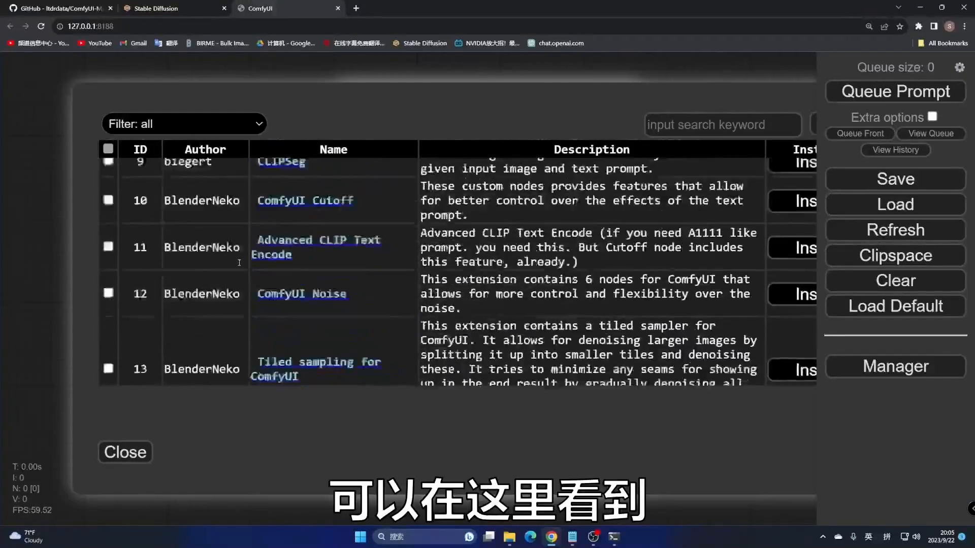
scroll(239, 262, "up", 5)
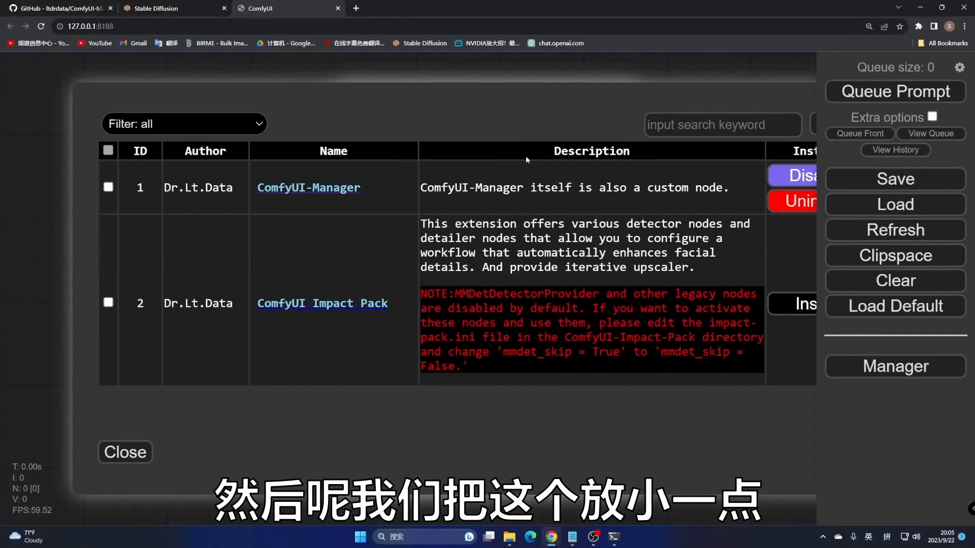
key("ctrl+minus")
key("ctrl+minus")
key("ctrl+minus")
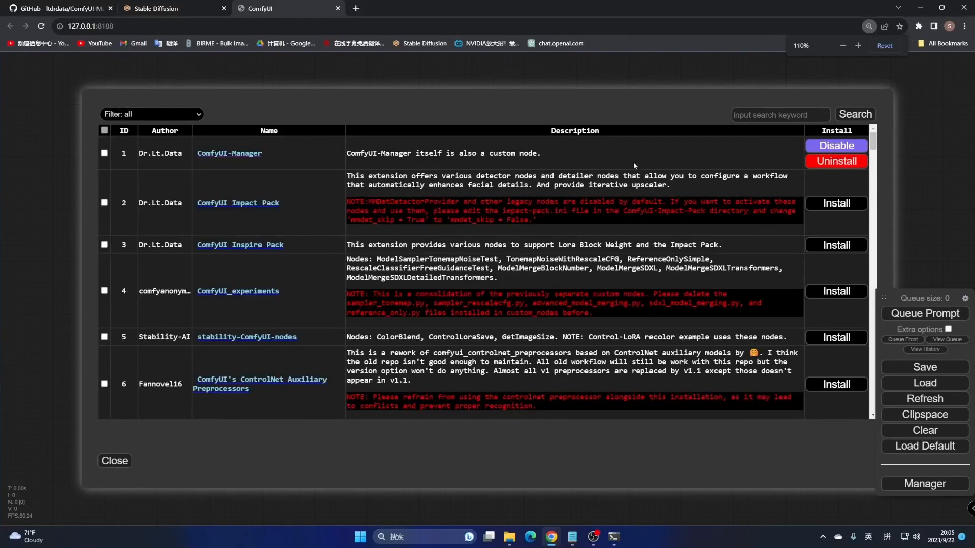
Step: Examine the keyword search and filter choices of the custom node list, and return to the Manager menu
left_click(755, 116)
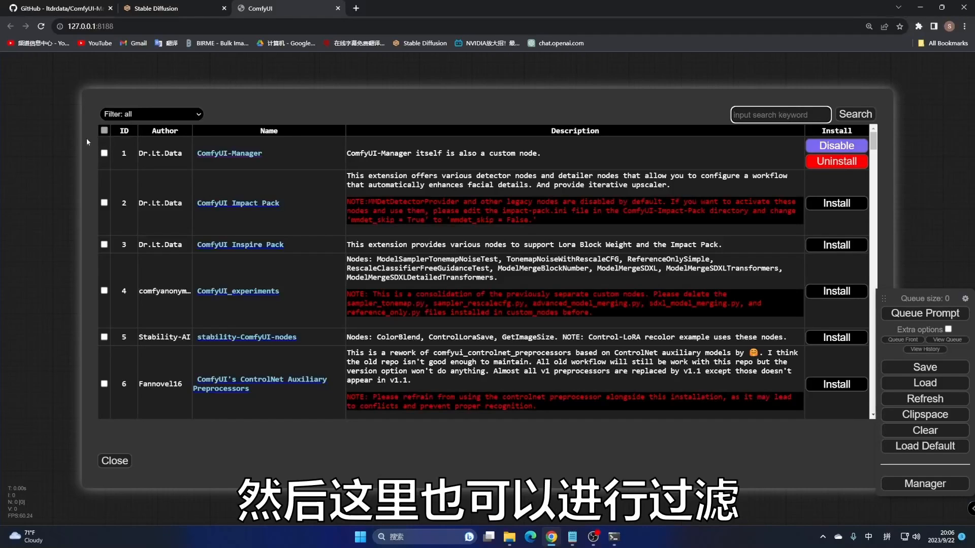
left_click(167, 114)
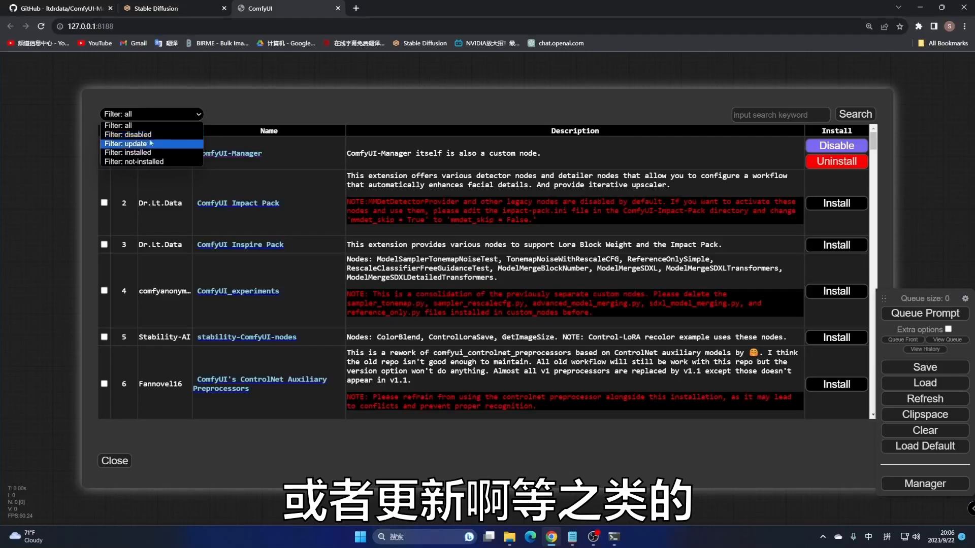
left_click(515, 113)
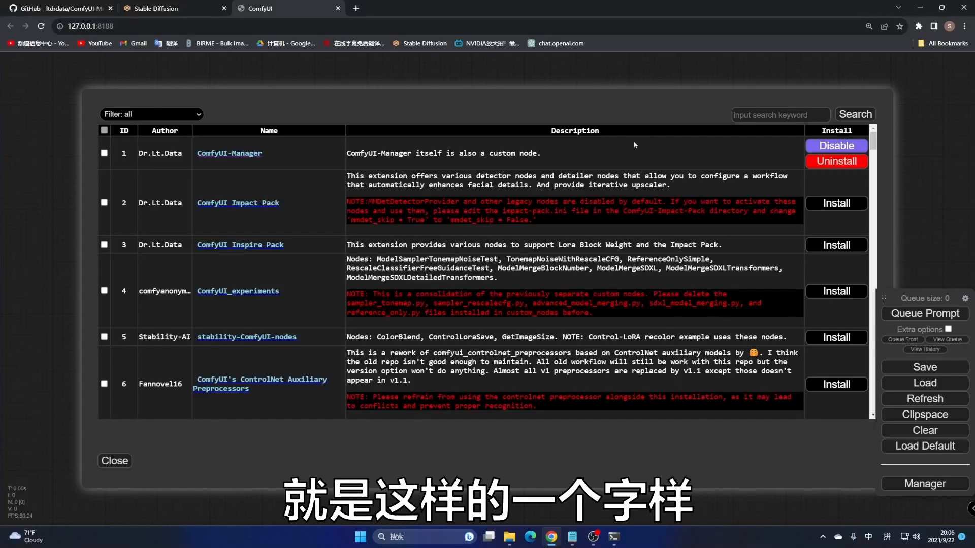
left_click(115, 461)
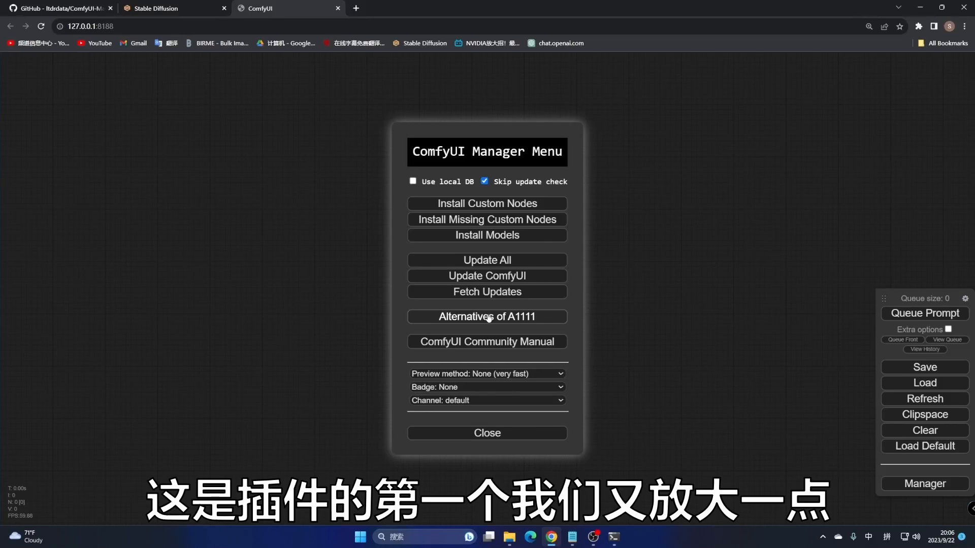
Step: Recheck the custom node list, turn off Skip update check in the Manager menu, and close the menu
key("ctrl+plus")
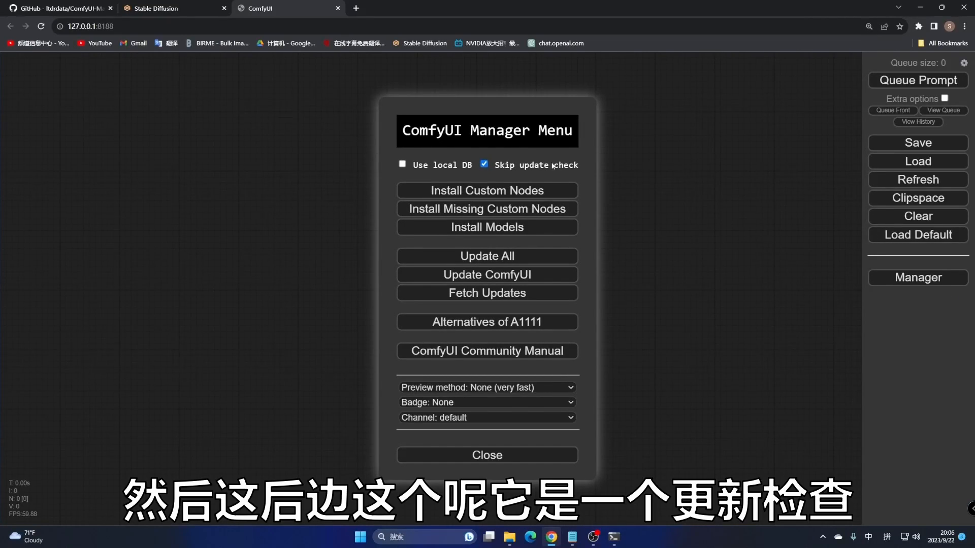
left_click(488, 193)
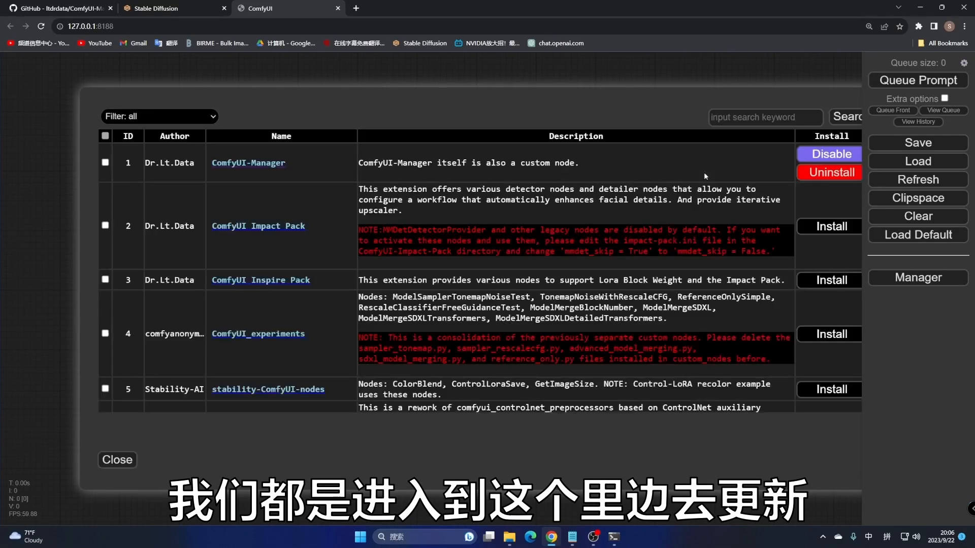
left_click(118, 460)
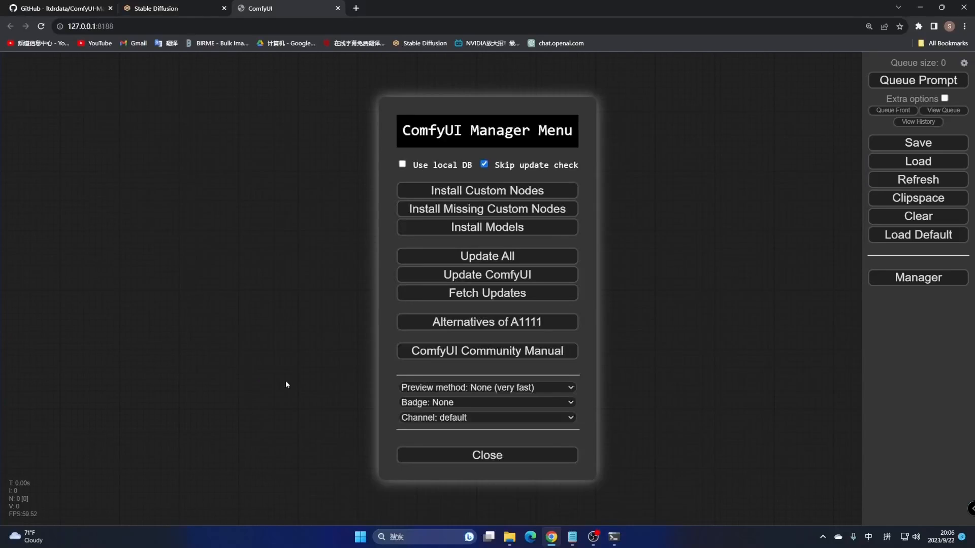
left_click(485, 164)
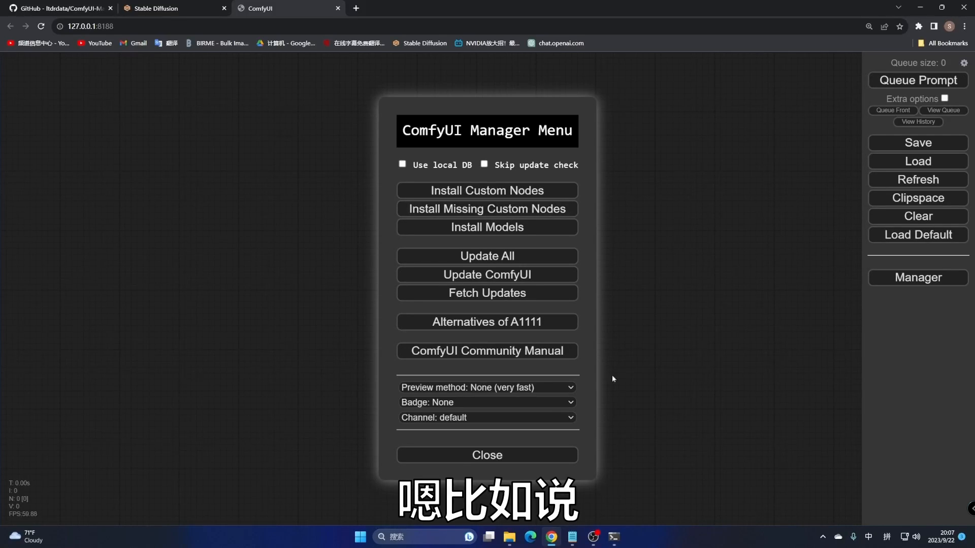
left_click(458, 462)
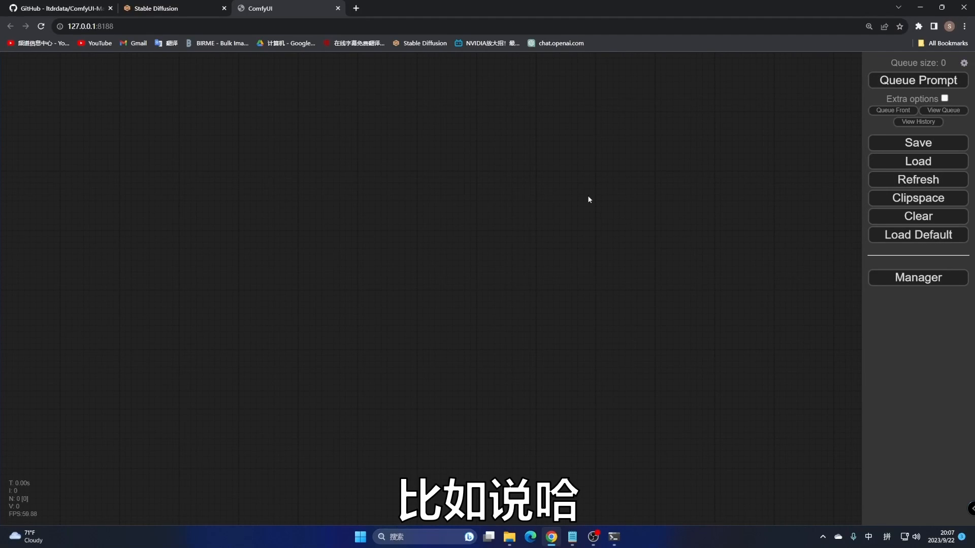
Step: Load the workflow from ComfyUI_00049_.png in the output folder and dismiss the missing node types notice
left_click(917, 162)
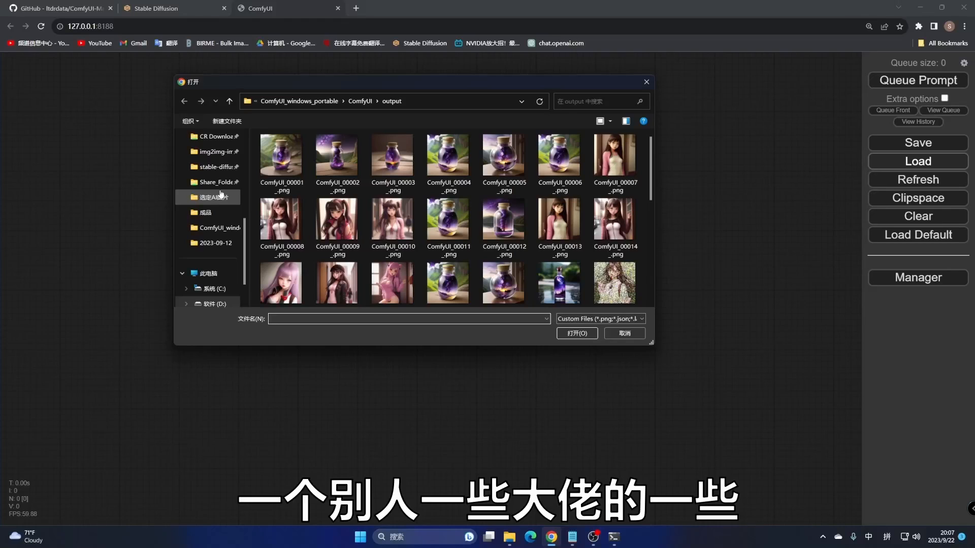
scroll(588, 265, "down", 5)
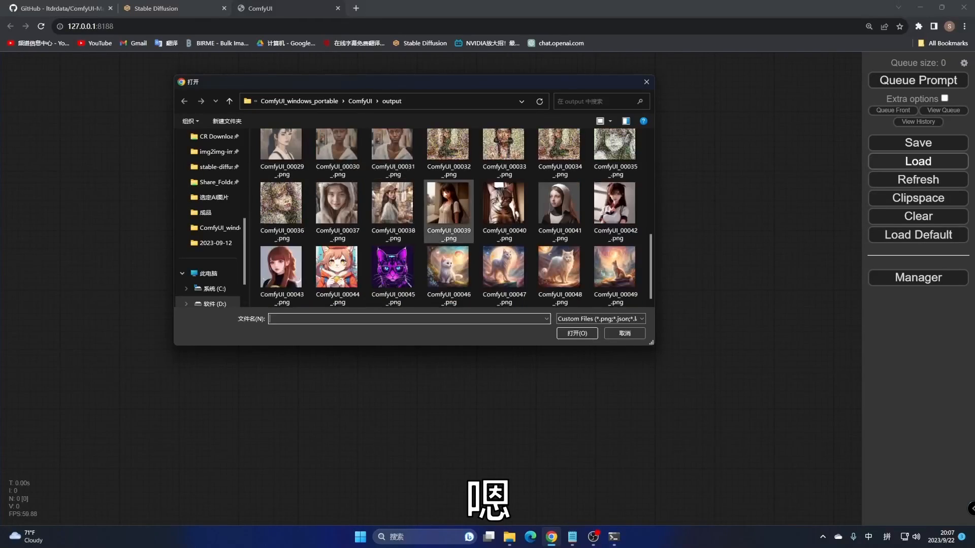
left_click(626, 271)
left_click(577, 334)
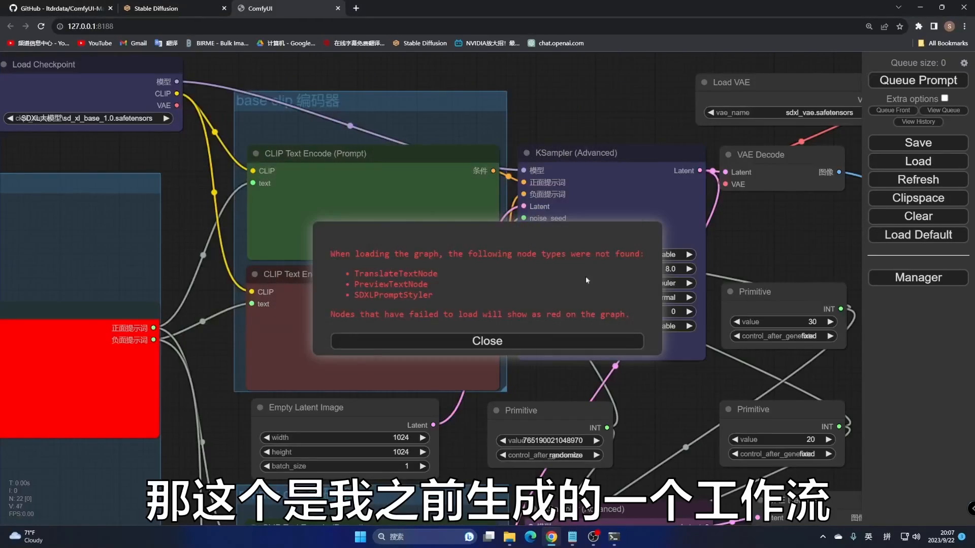
left_click(496, 342)
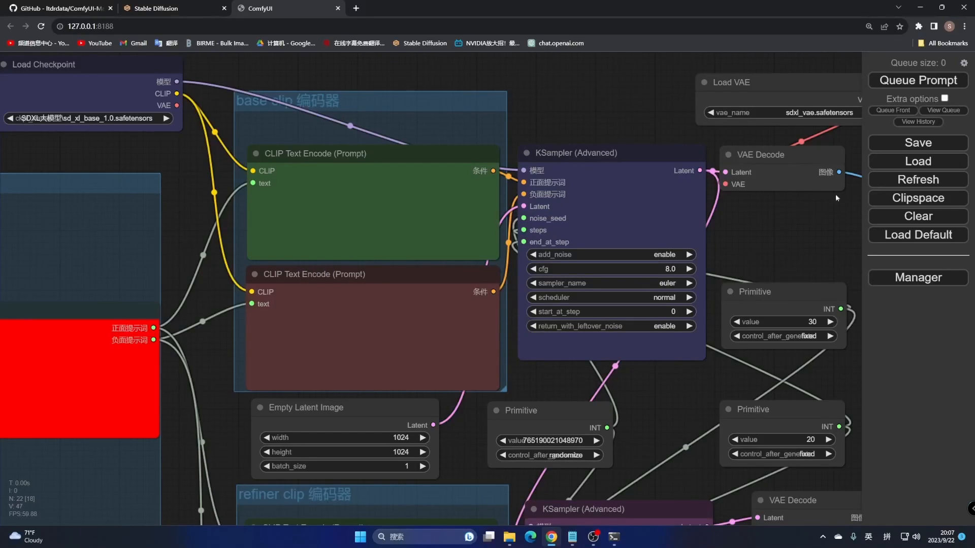
Step: Check the Manager's list of missing custom nodes for the loaded workflow, and inspect the red undefined nodes on the canvas
left_click(934, 284)
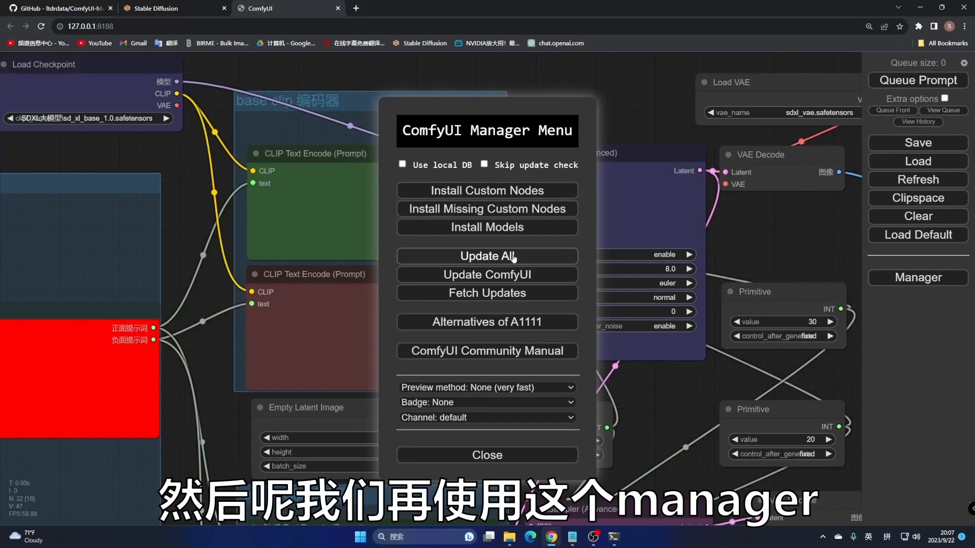
left_click(473, 209)
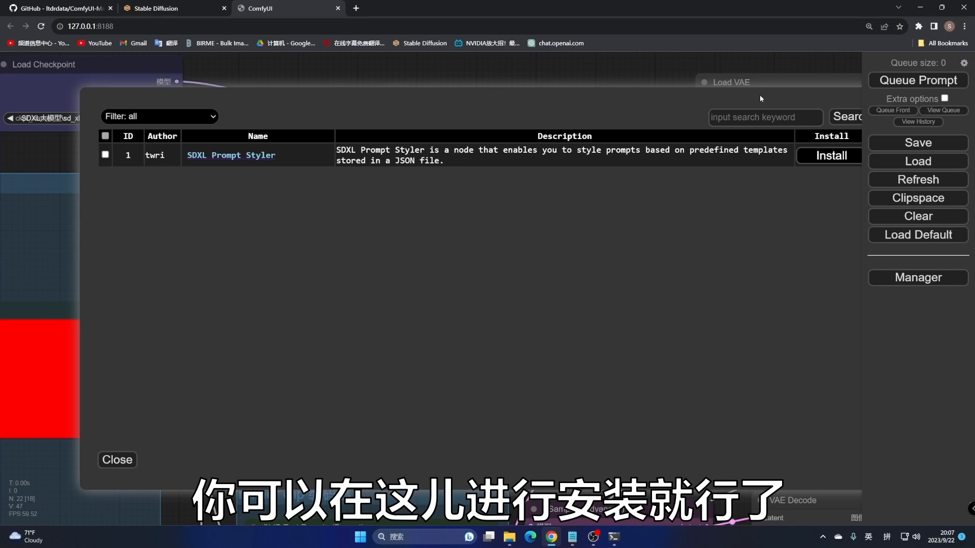
left_click(118, 459)
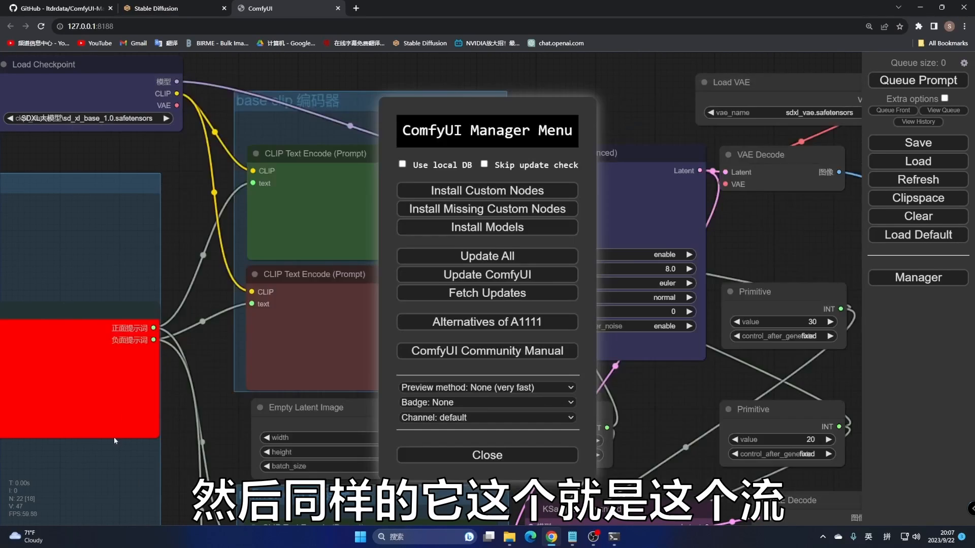
left_click_drag(179, 152, 504, 121)
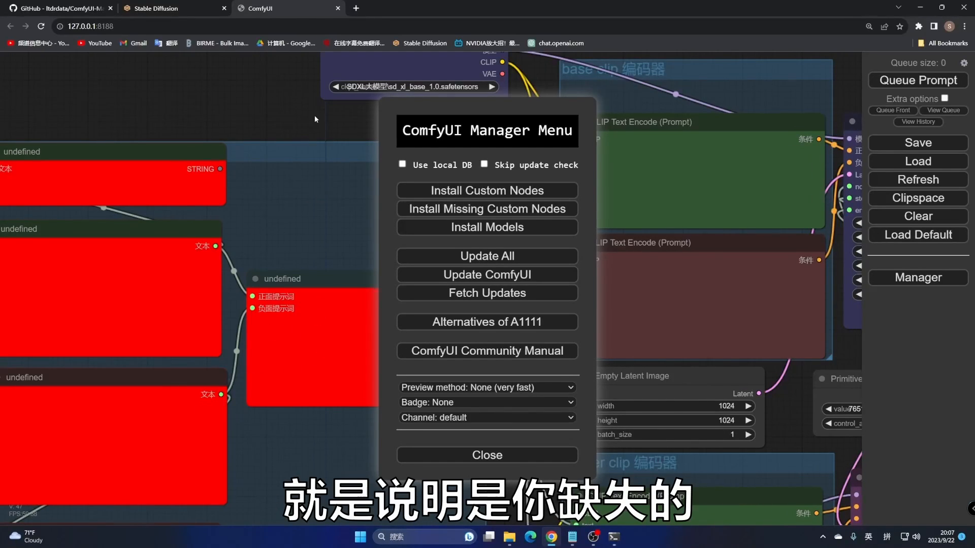
left_click_drag(317, 120, 102, 71)
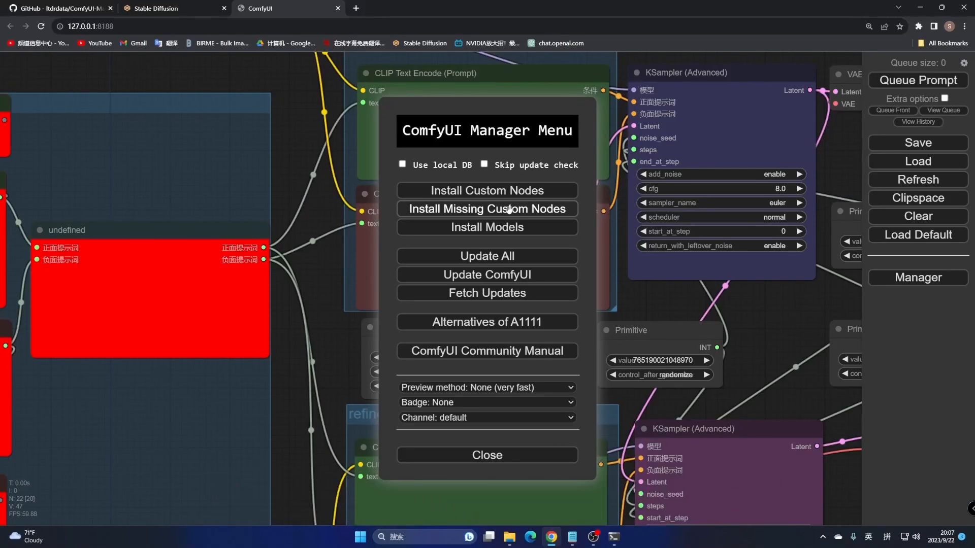
Step: Look through the Manager's downloadable models, such as checkpoints, LoRA and VAE, and return to the Manager menu
left_click(494, 229)
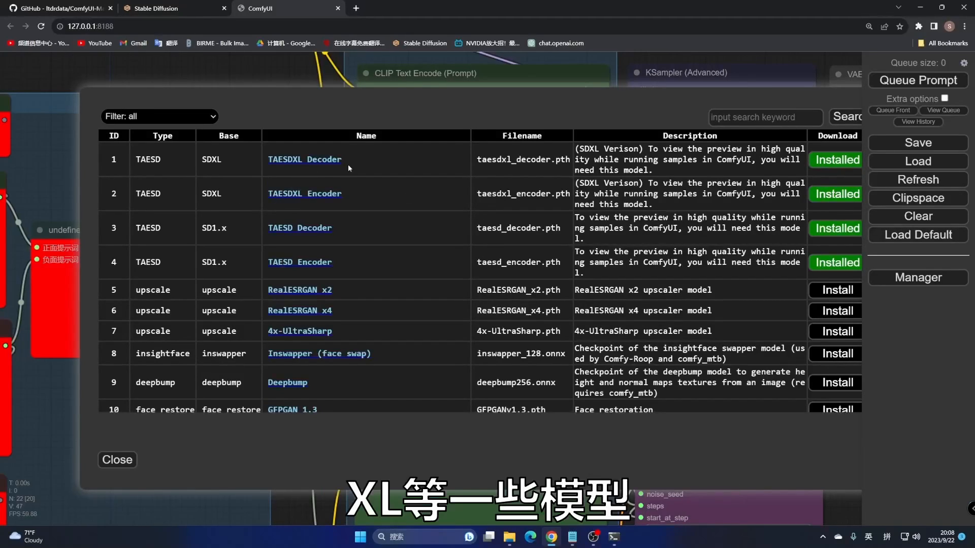
scroll(317, 314, "down", 10)
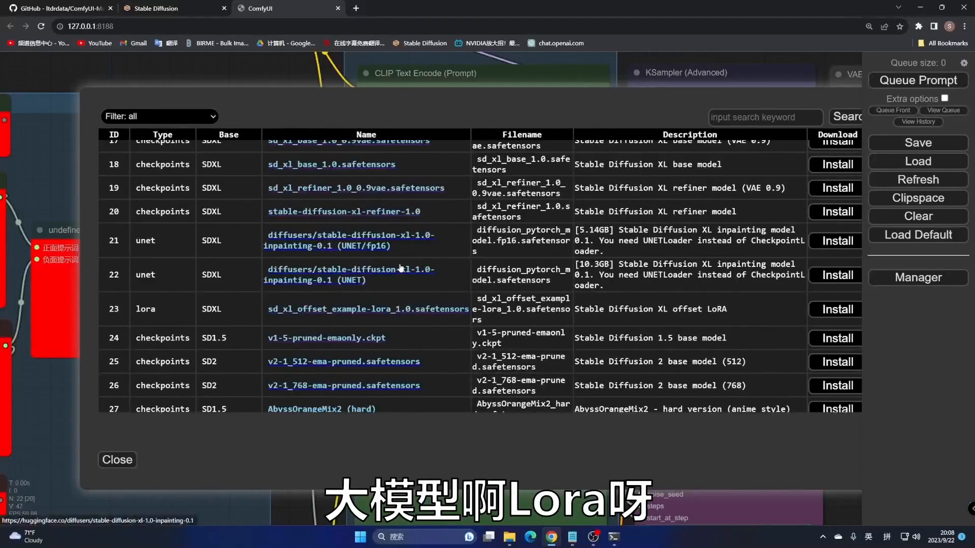
scroll(401, 267, "down", 3)
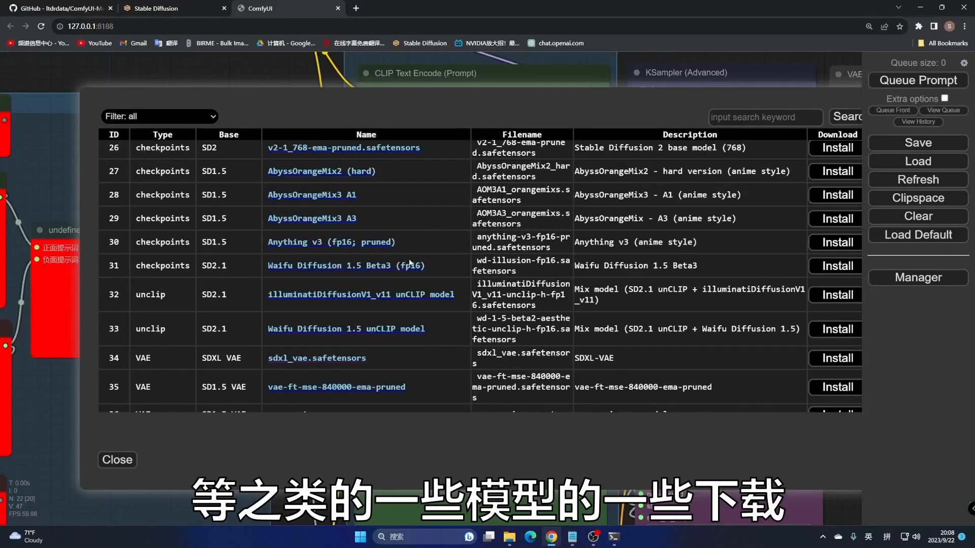
scroll(409, 263, "up", 8)
scroll(410, 257, "up", 5)
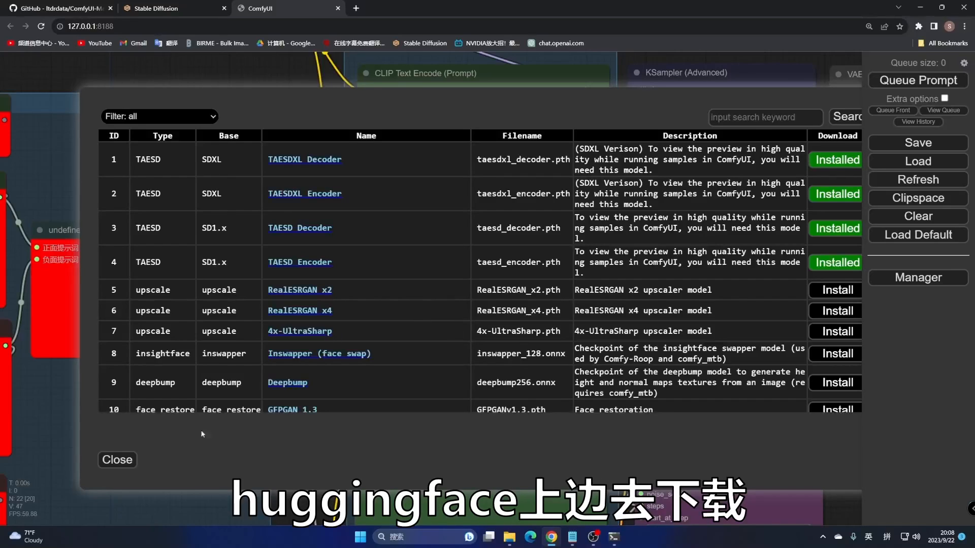
left_click(118, 460)
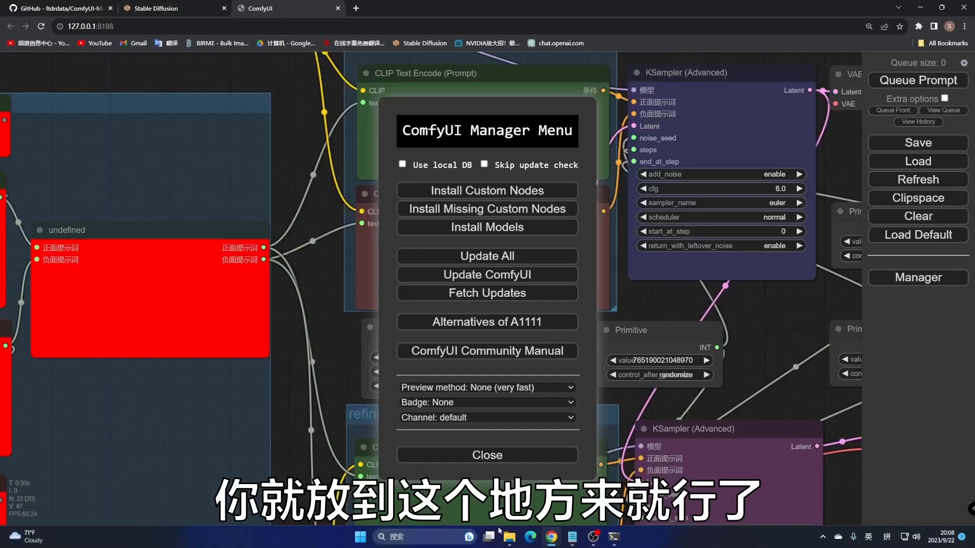
Step: Switch to File Explorer and open the models folder inside ComfyUI to see where downloaded models belong
left_click(509, 537)
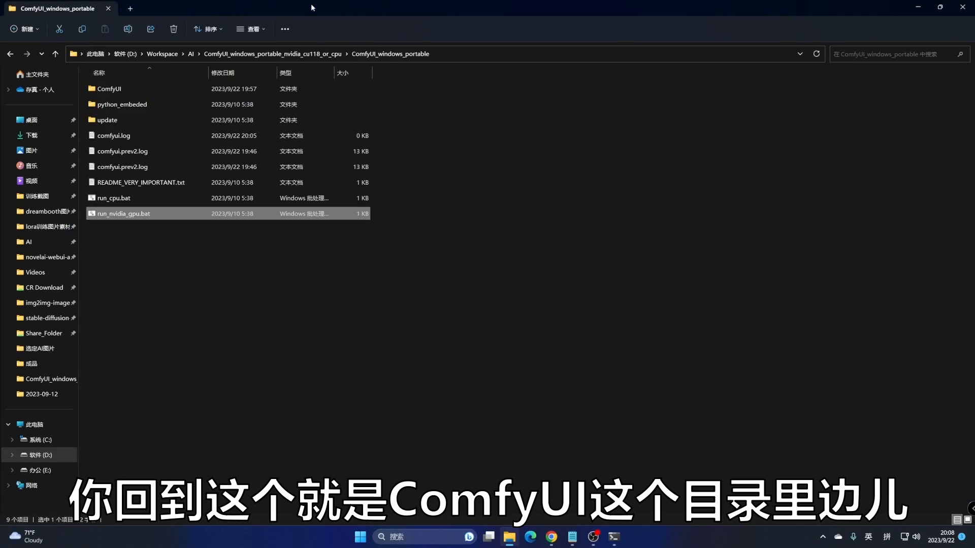
double_click(121, 88)
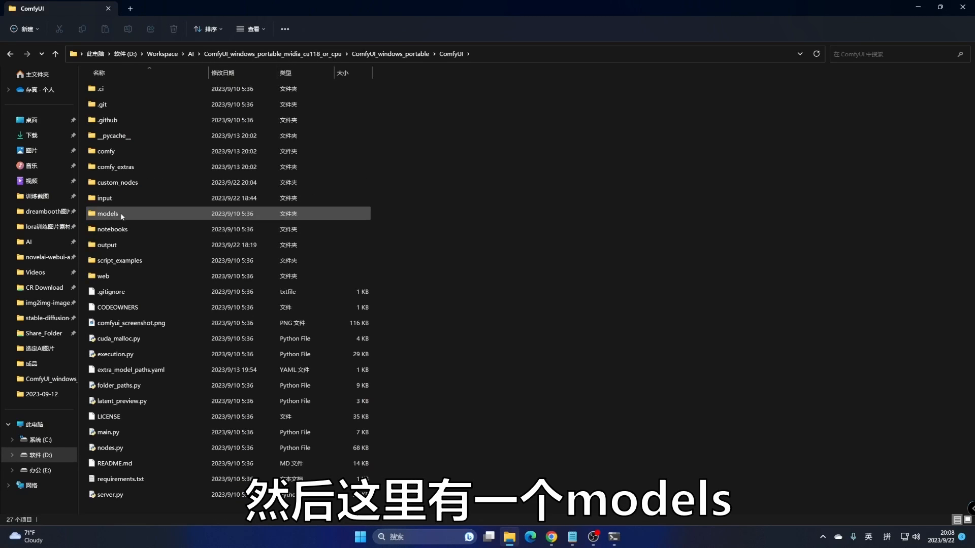
double_click(108, 213)
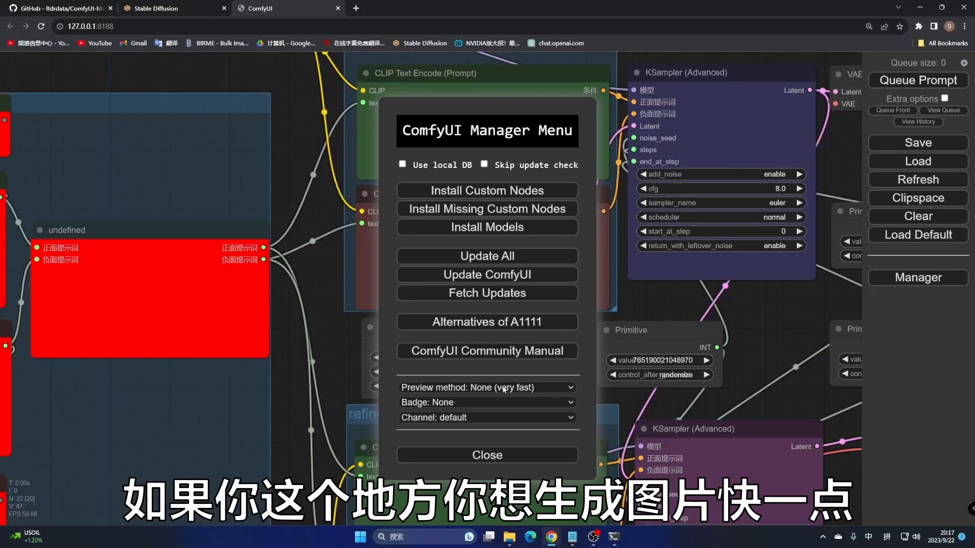
Step: Look through the Manager's preview method options, and set the node badge to Nickname
left_click(503, 388)
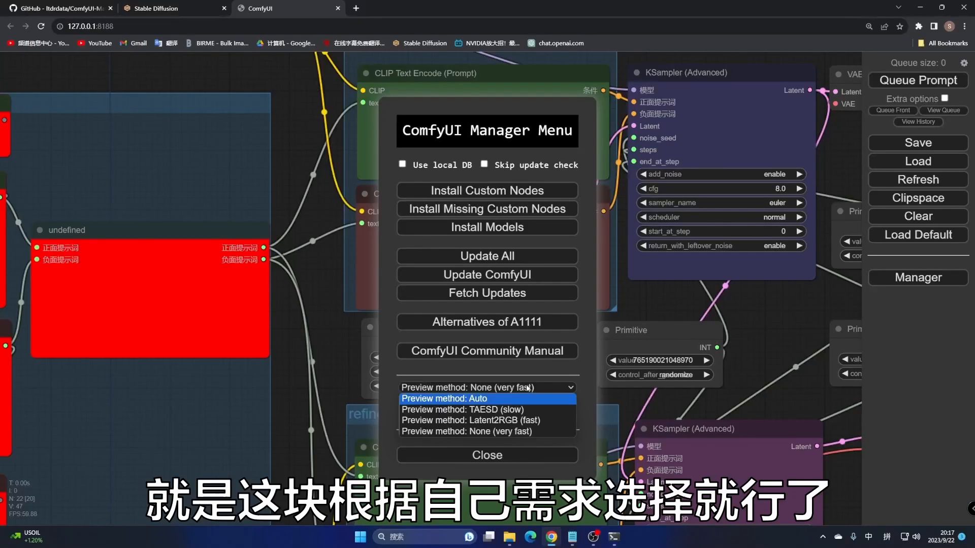
left_click(572, 388)
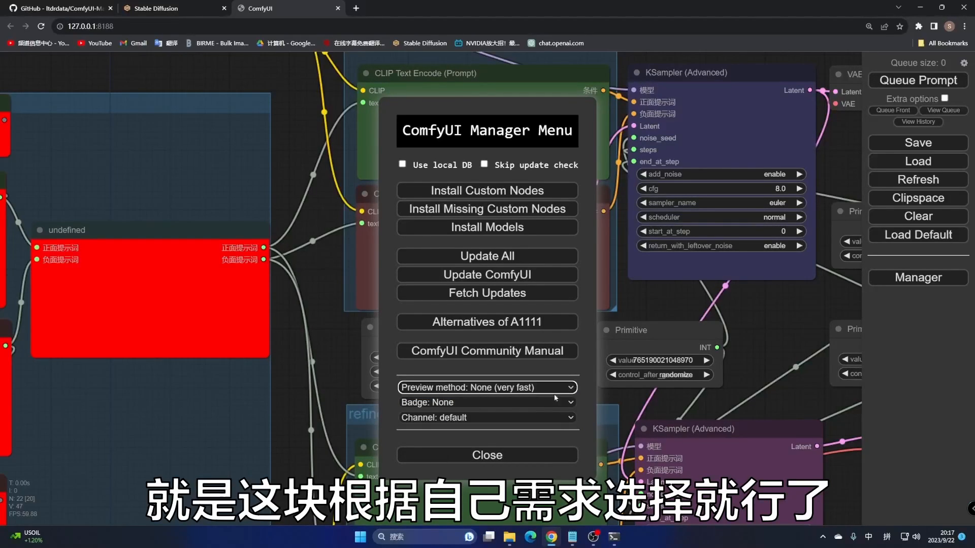
left_click(455, 403)
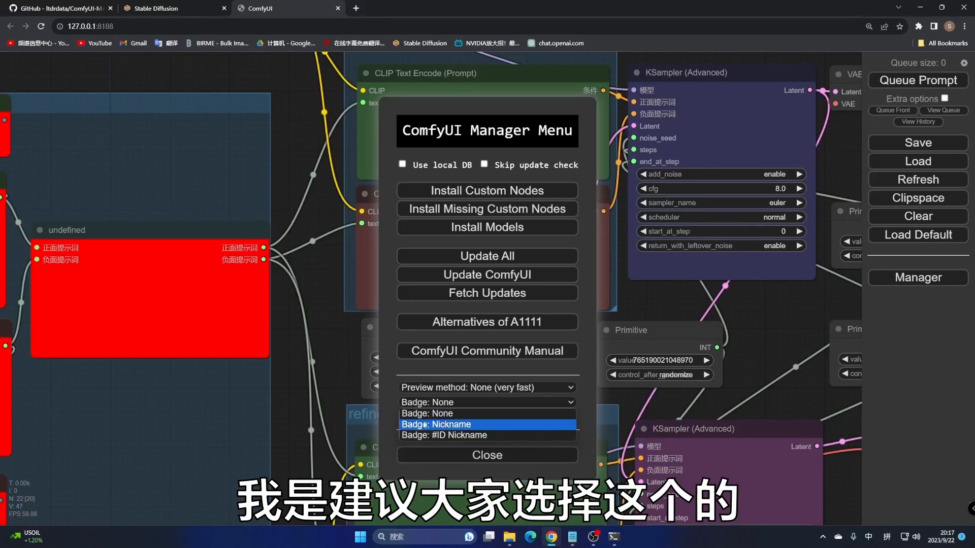
left_click(468, 426)
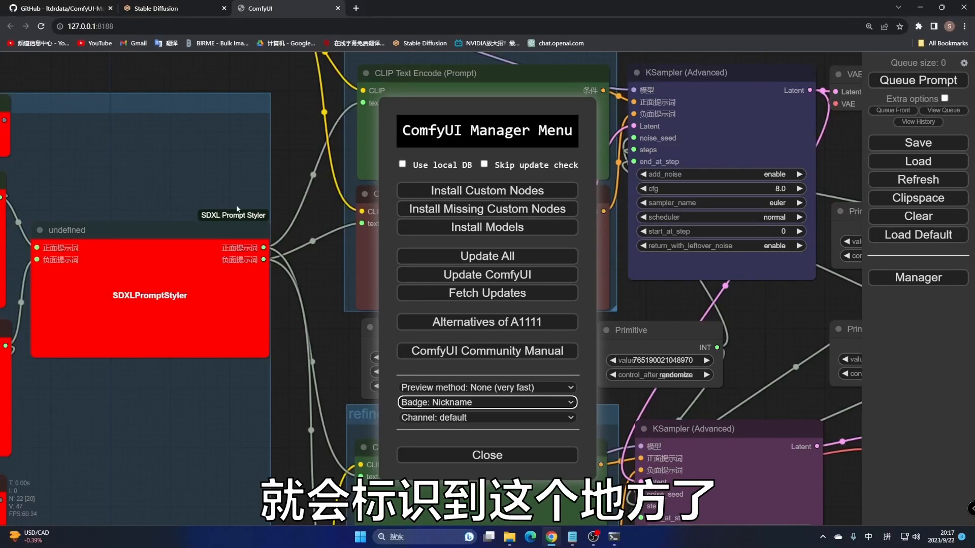
Step: Compare the canvas with Badge set to None, restore it to Nickname, and close the Manager menu
left_click(470, 403)
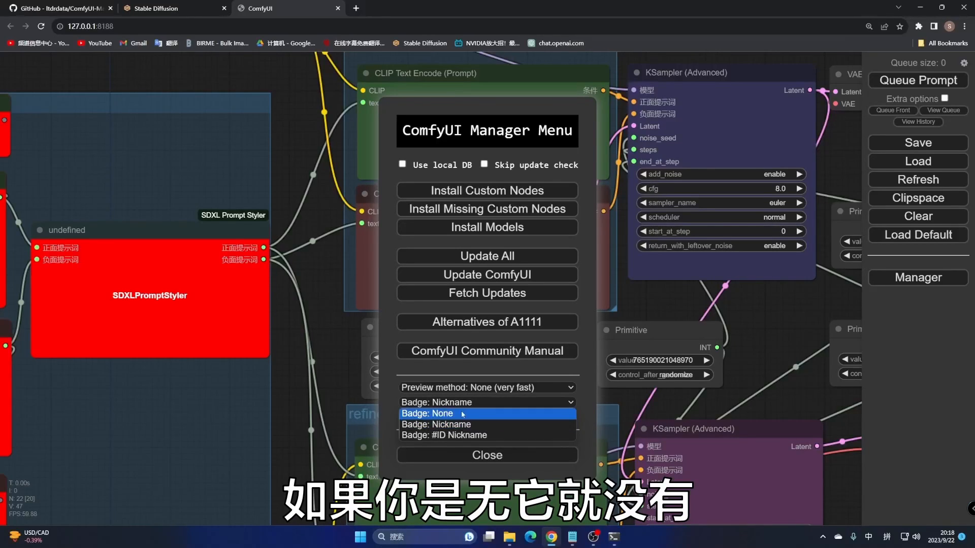
left_click(461, 412)
left_click(488, 404)
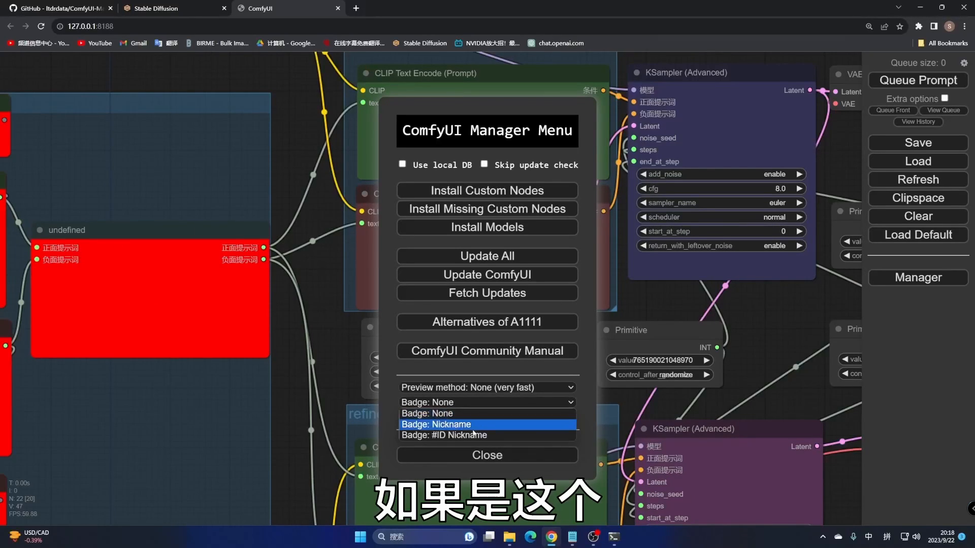
left_click(467, 423)
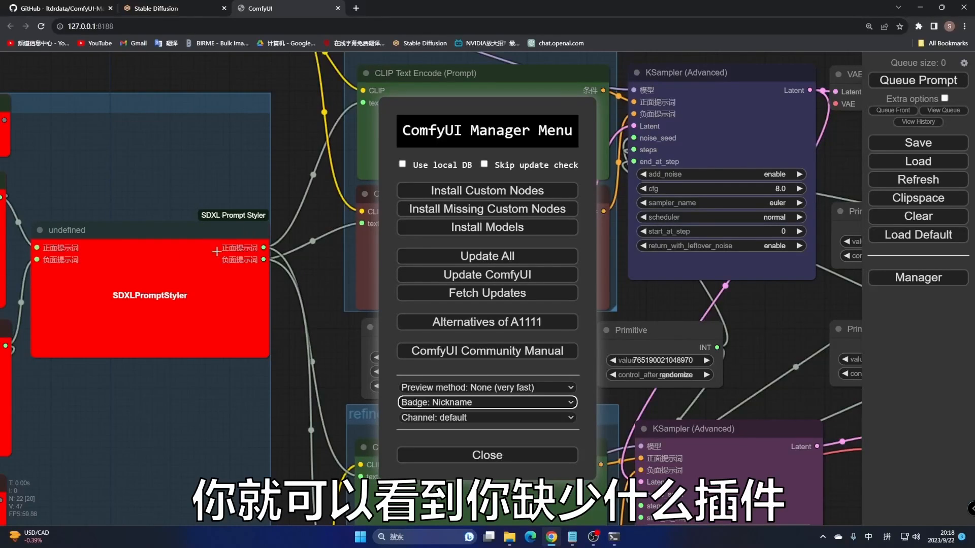
left_click(489, 455)
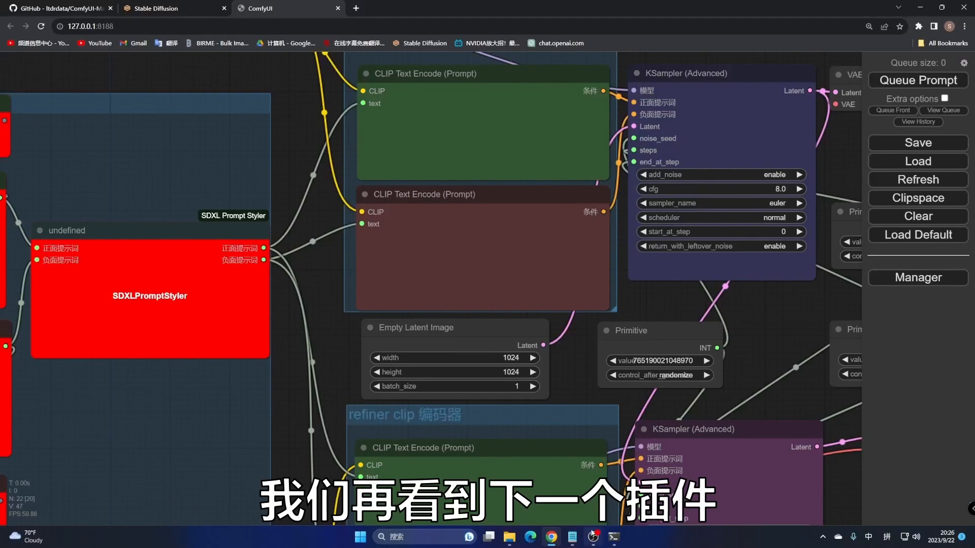
Step: Switch to the Notepad plugin list, highlight the AIGODLIKE-ComfyUI-Translation entry, and return to the ComfyUI canvas
left_click(573, 536)
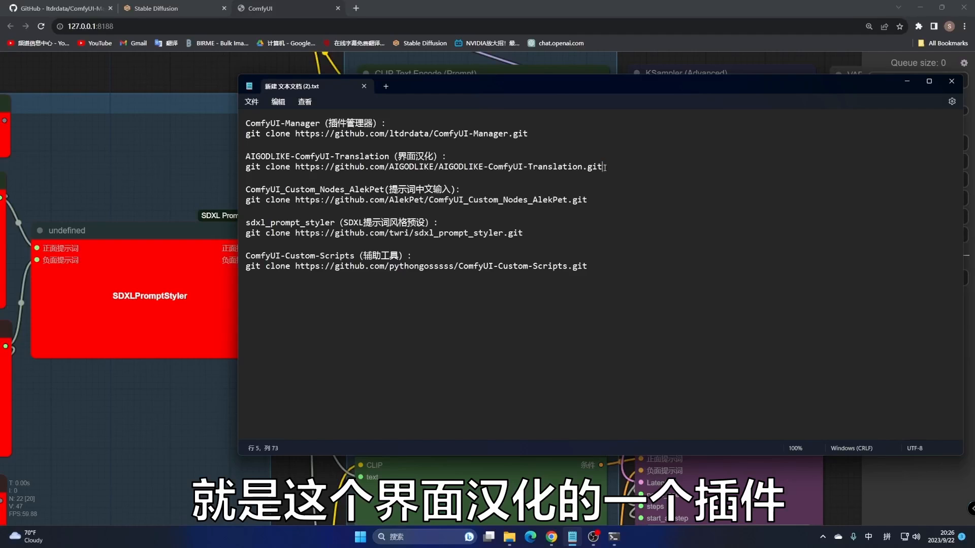
mouse_move(604, 167)
left_mouse_down()
mouse_move(300, 167)
mouse_move(251, 152)
left_mouse_up()
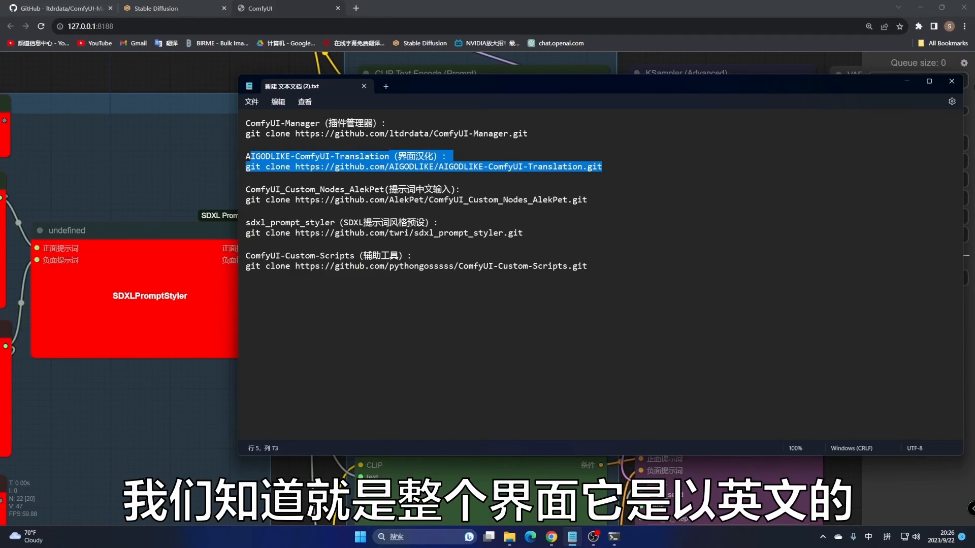
left_click(907, 81)
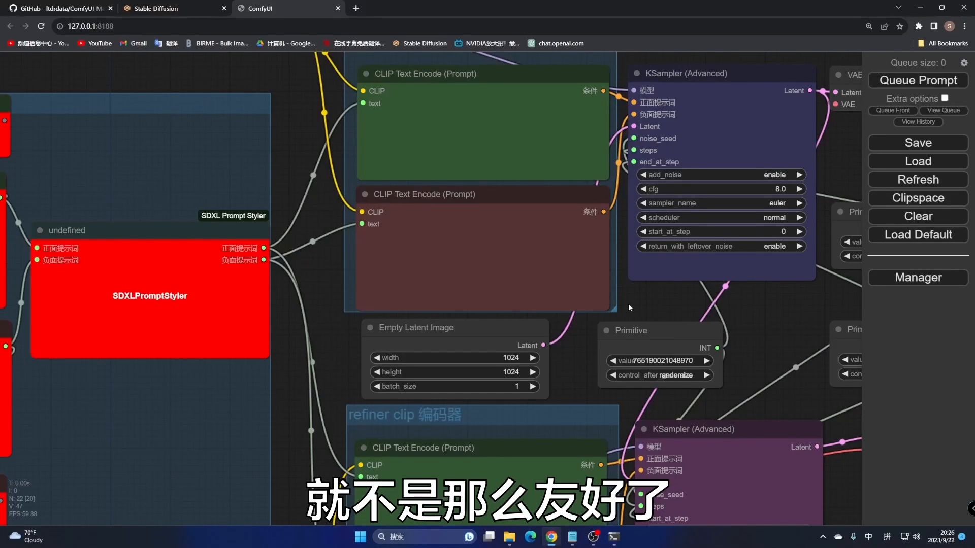
scroll(629, 303, "up", 1)
Step: Copy the git clone line of AIGODLIKE-ComfyUI-Translation from the Notepad plugin list and minimize Notepad
left_click(572, 536)
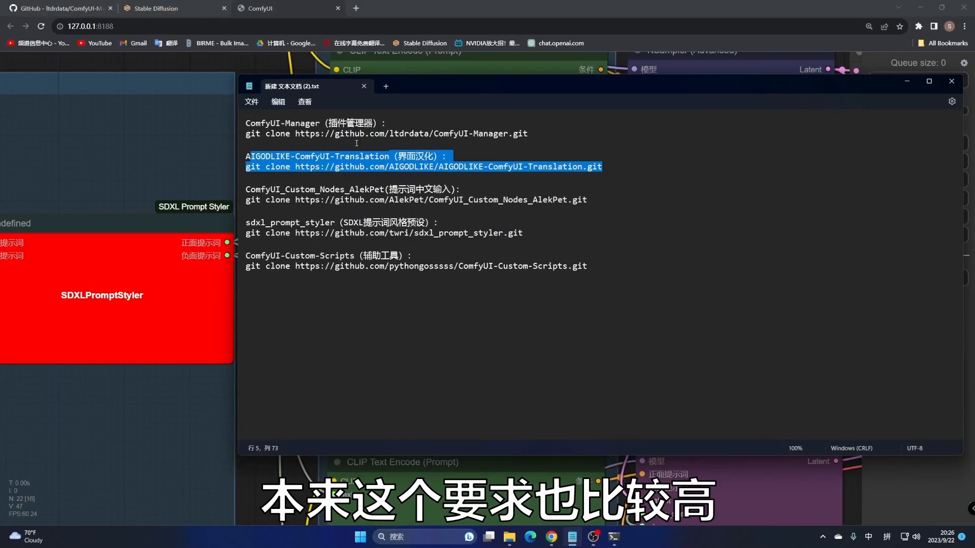
left_click(399, 167)
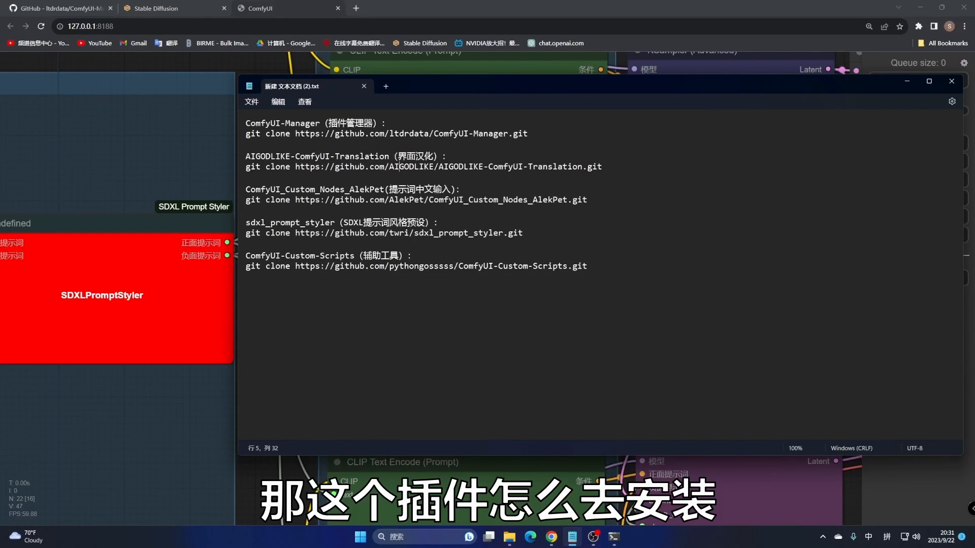
left_click(242, 170)
key("ctrl+c")
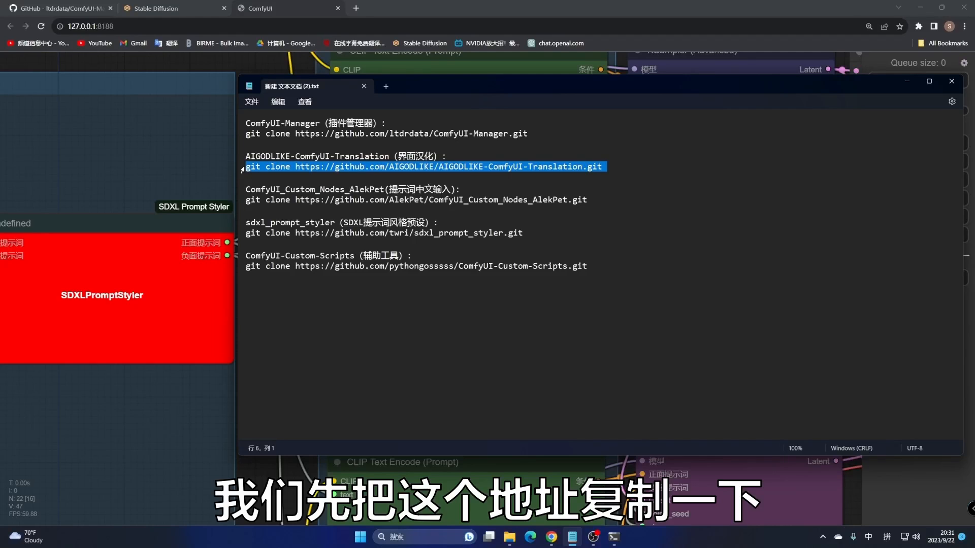
left_click(907, 81)
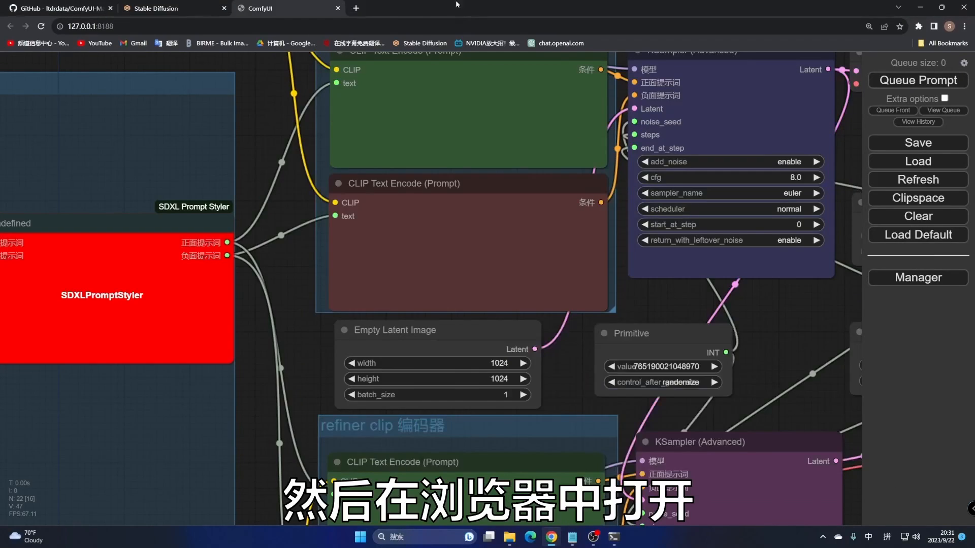
Step: Find the AIGODLIKE-ComfyUI-Translation repository on GitHub in a new tab using the copied line, and copy its HTTPS clone URL
left_click(356, 8)
left_click(349, 21)
key("ctrl+v")
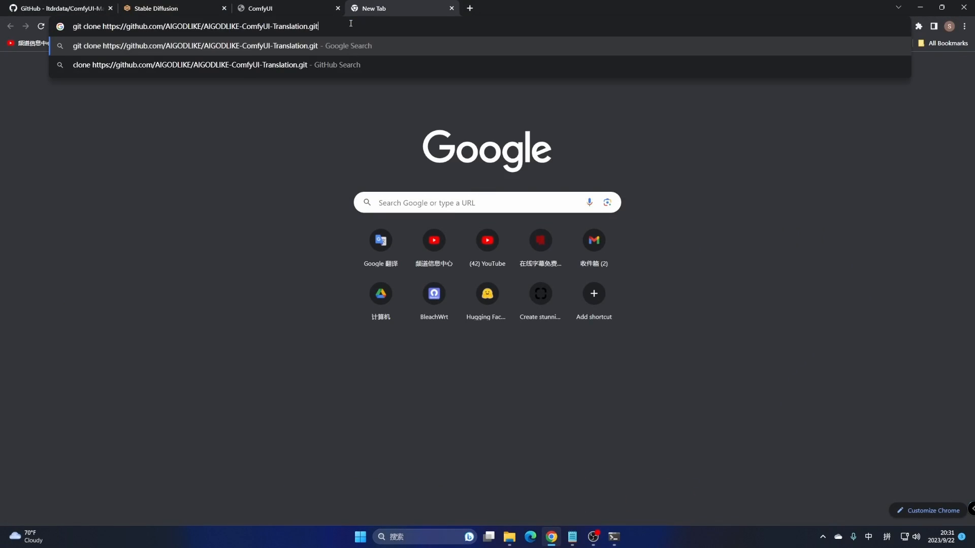
key("Return")
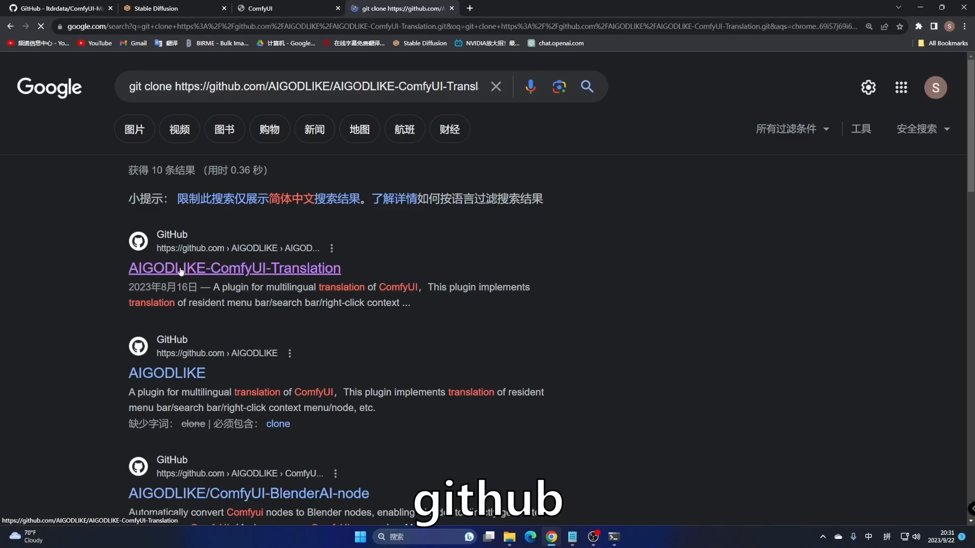
left_click(179, 269)
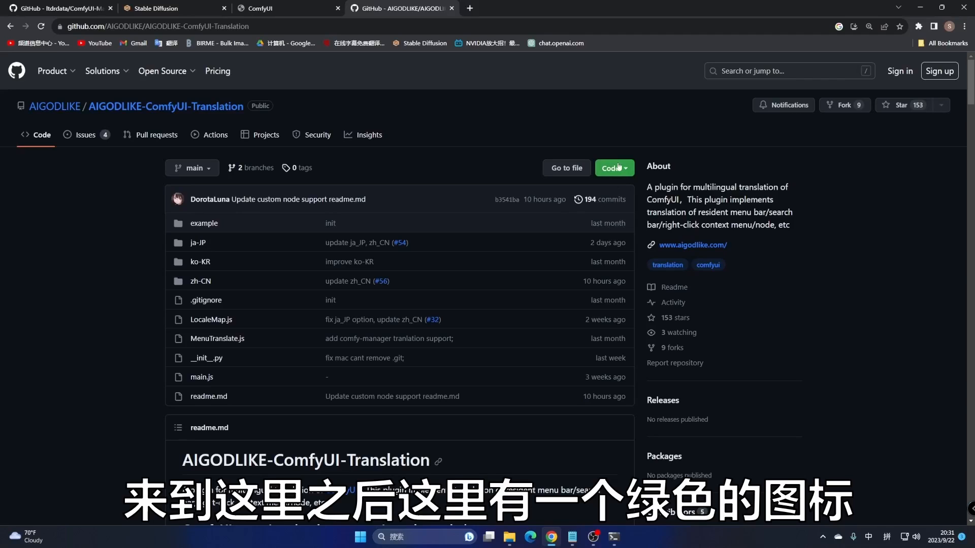
left_click(624, 172)
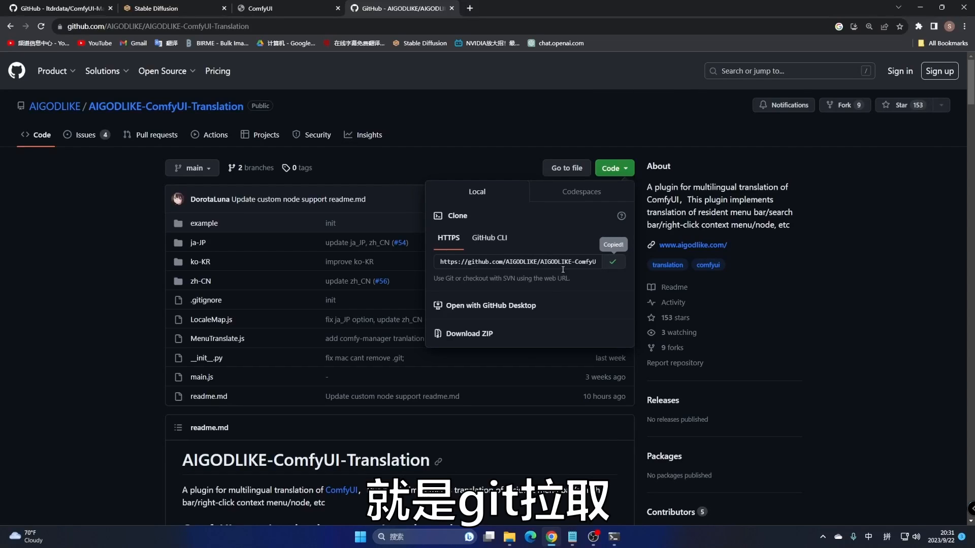
Step: Switch to File Explorer and open the custom_nodes folder inside ComfyUI
left_click(509, 538)
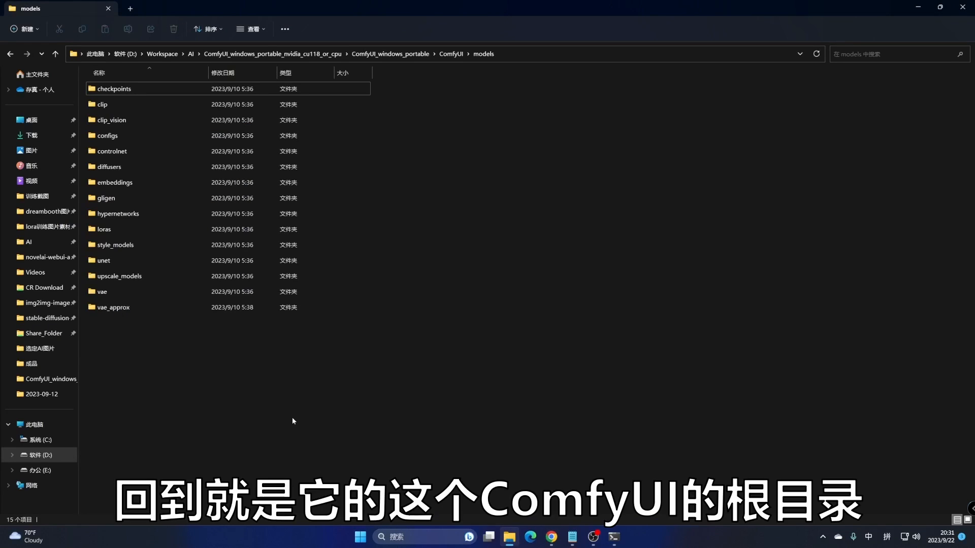
left_click(457, 55)
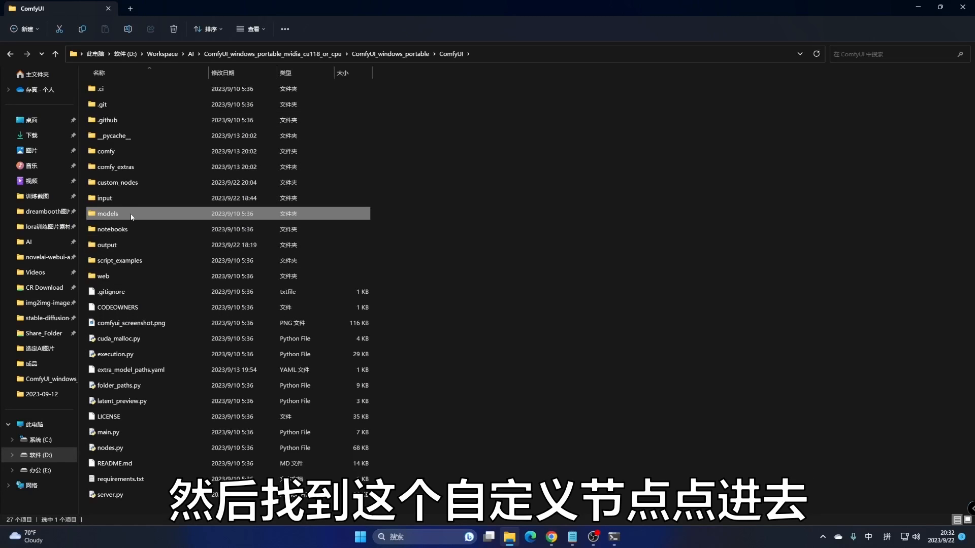
double_click(134, 183)
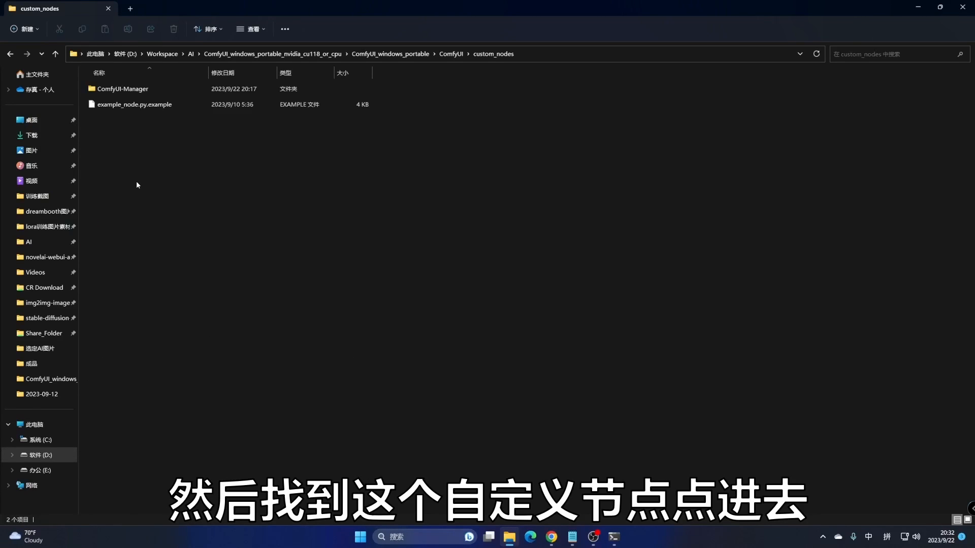
Step: Launch powershell from the custom_nodes folder path
right_click(277, 144)
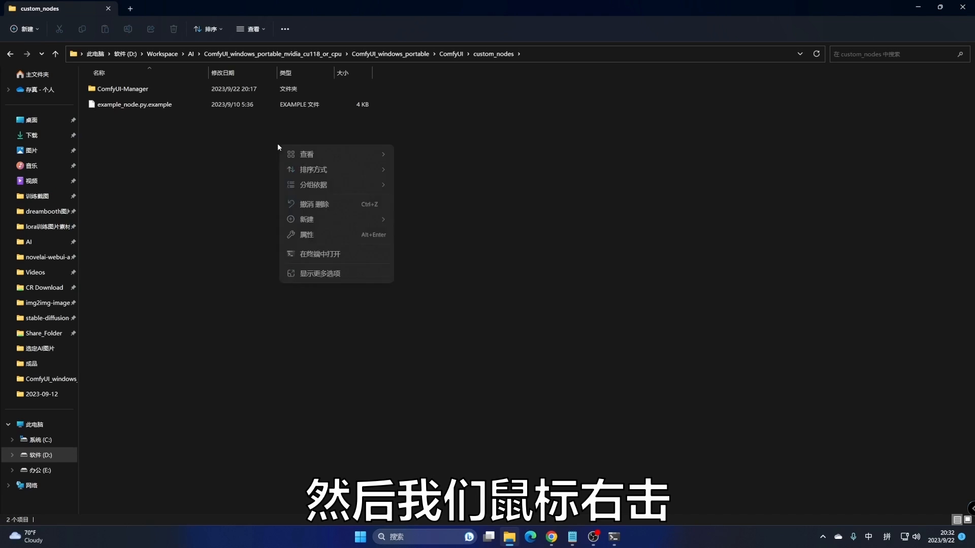
left_click(163, 210)
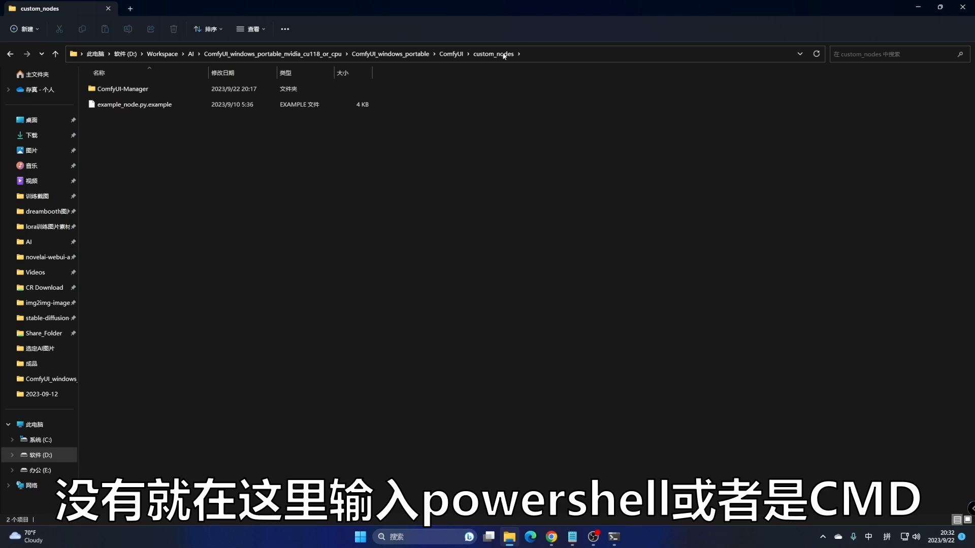
left_click(525, 52)
type("powershell")
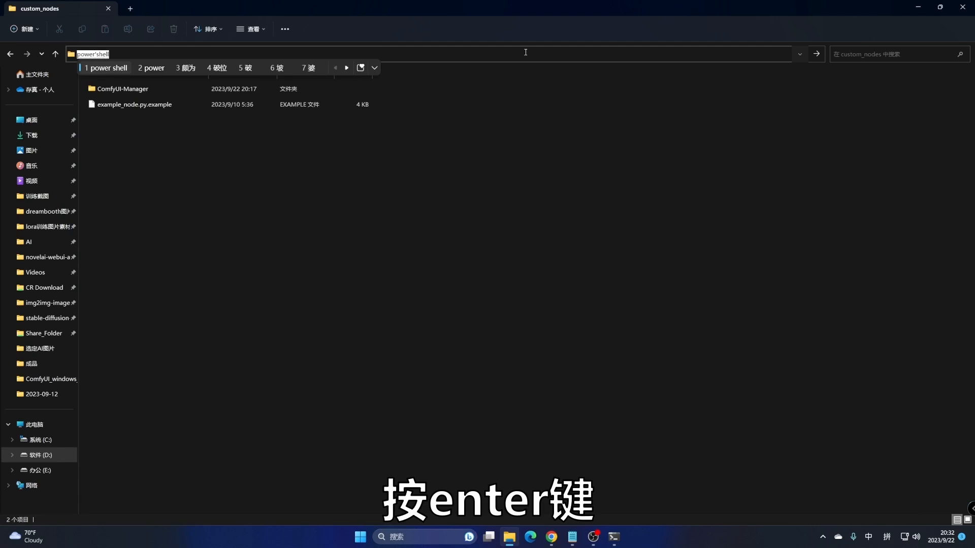
key("Return")
key("Return")
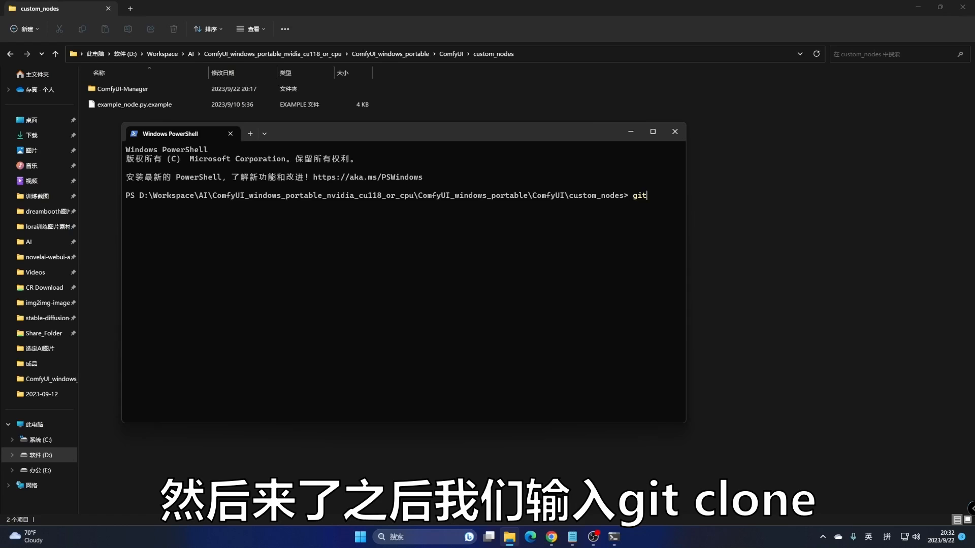
type("git c")
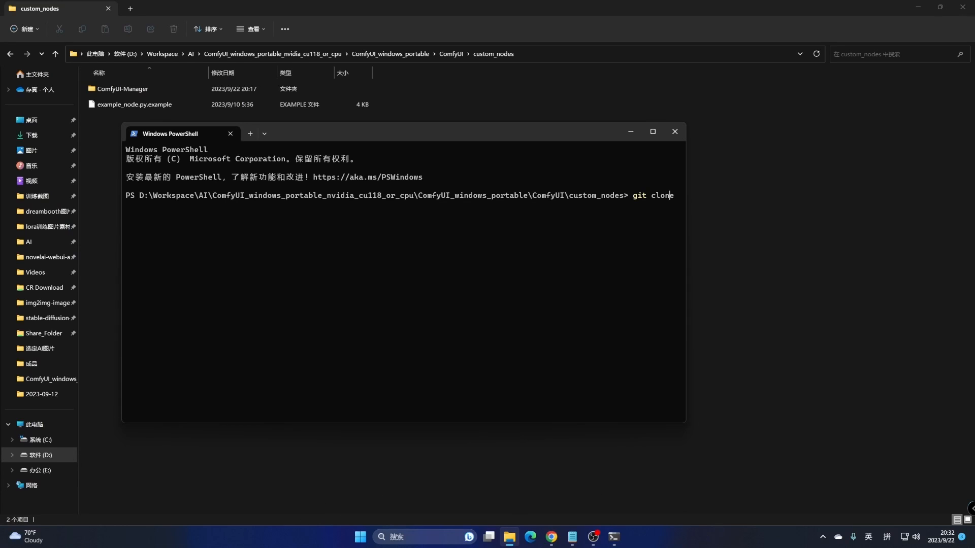
type("lone")
type("https://github.com/AIGODLIKE/AIGODLIKE-ComfyUI-Translation.git")
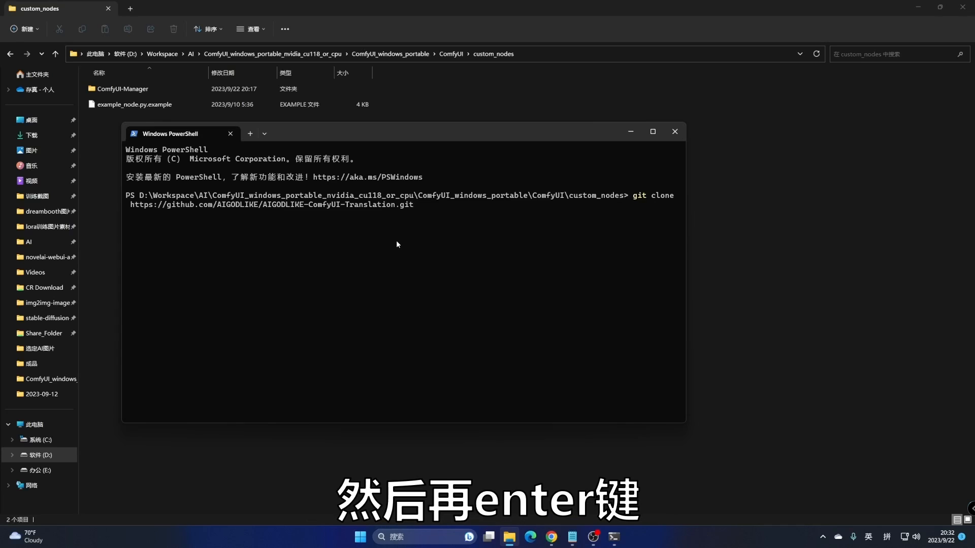
key("Return")
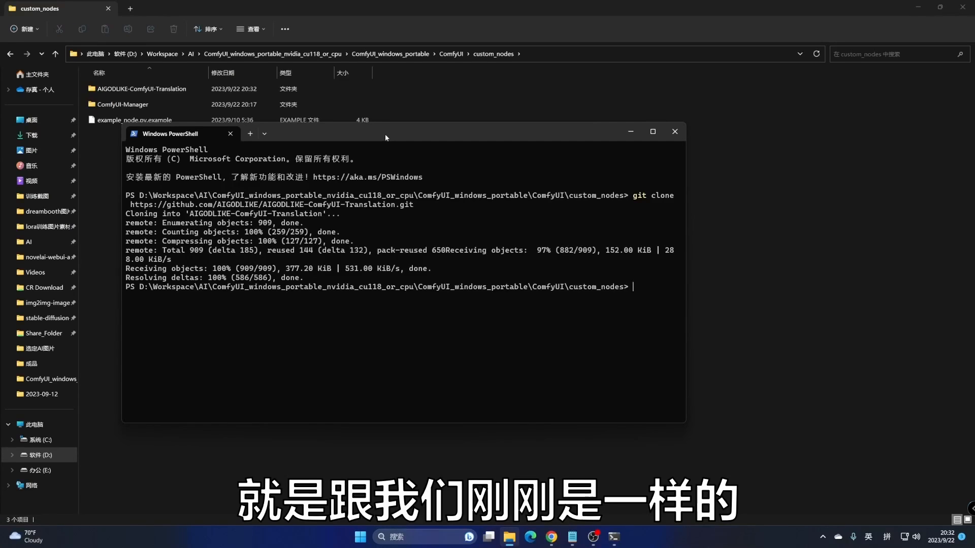
left_click_drag(384, 134, 538, 101)
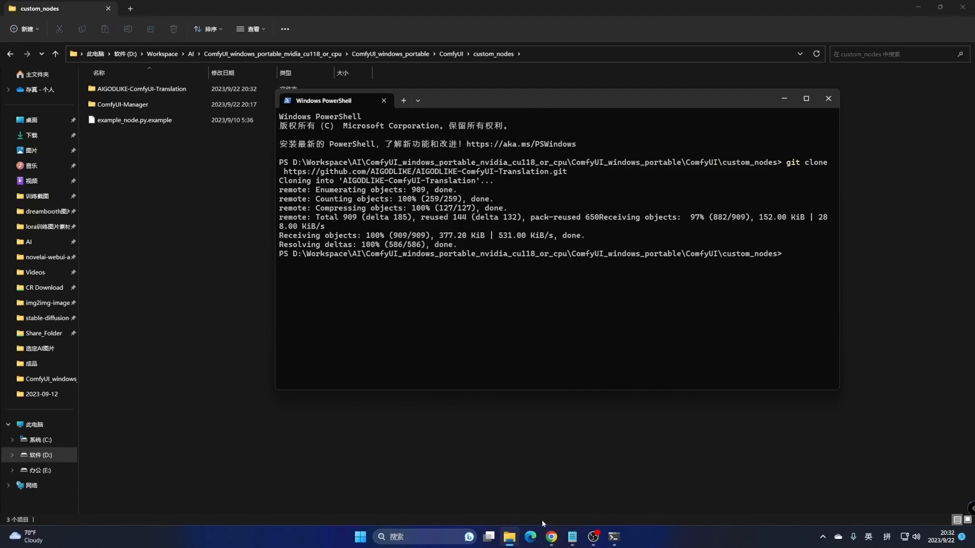
Step: Switch to the ComfyUI tab in Chrome and open the Manager's list of installable custom nodes
mouse_move(551, 541)
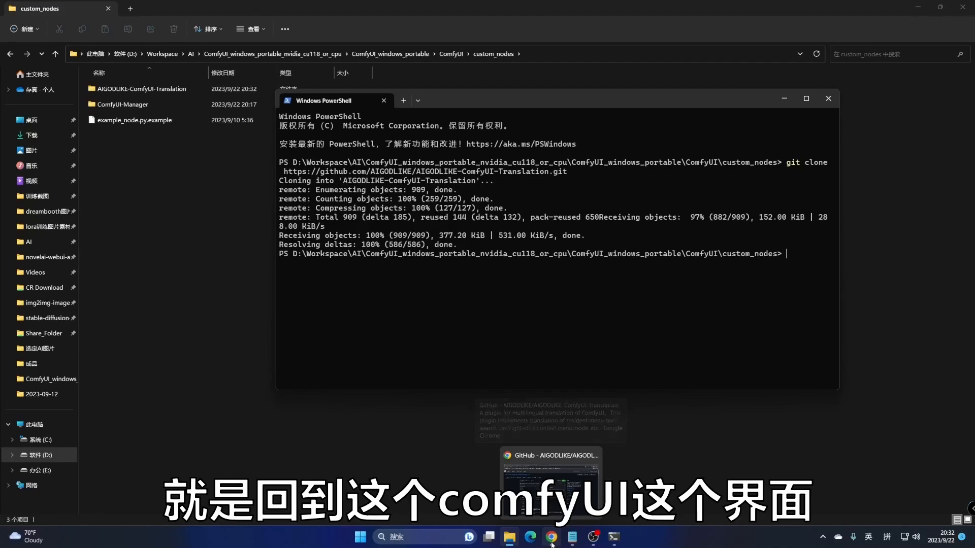
left_click(548, 539)
left_click(271, 11)
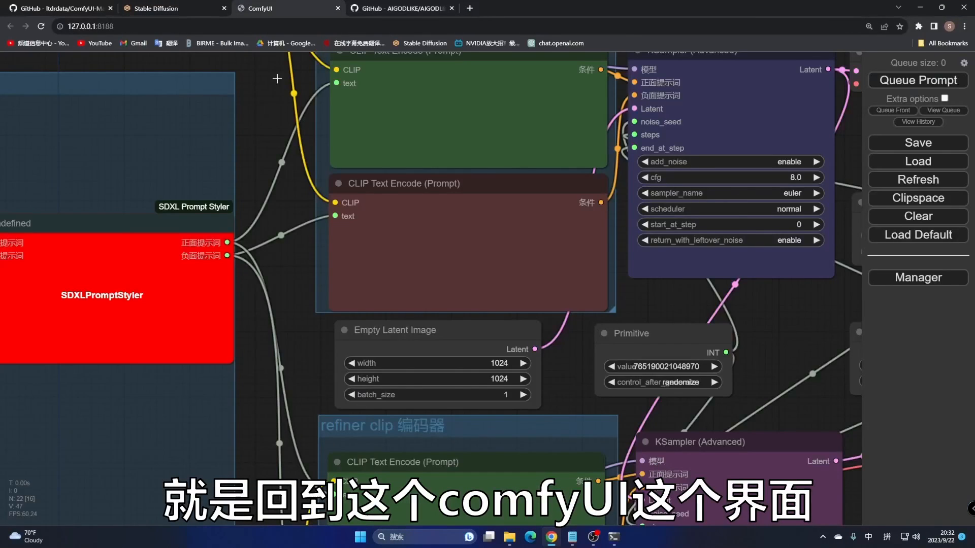
left_click(920, 282)
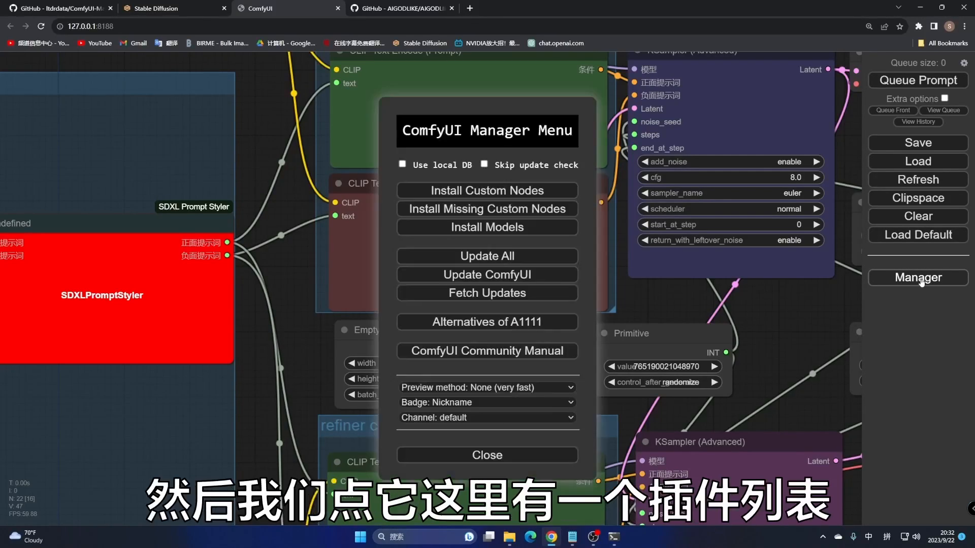
left_click(472, 191)
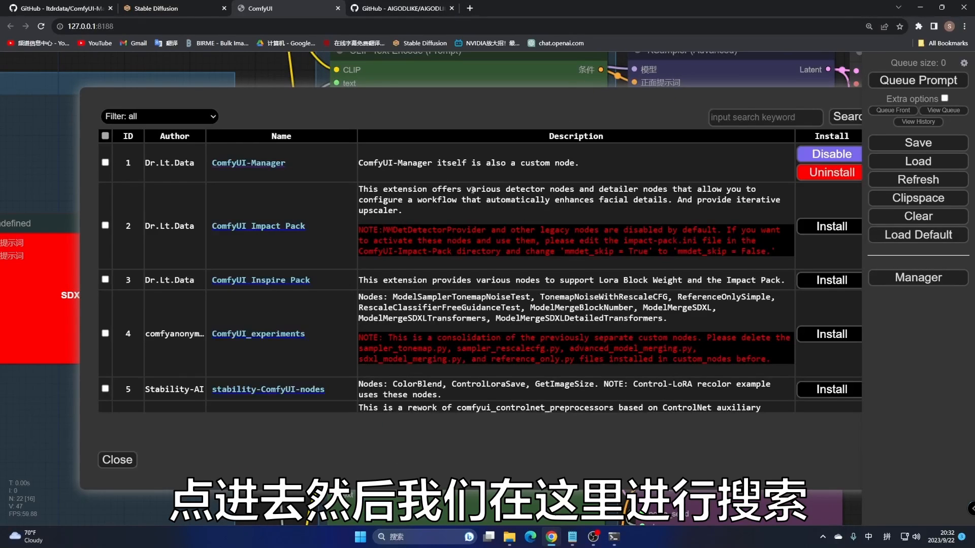
Step: Search the custom node list for "Translation", copied from the AIGODLIKE-ComfyUI-Translation line of the plugin notes file
left_click(759, 114)
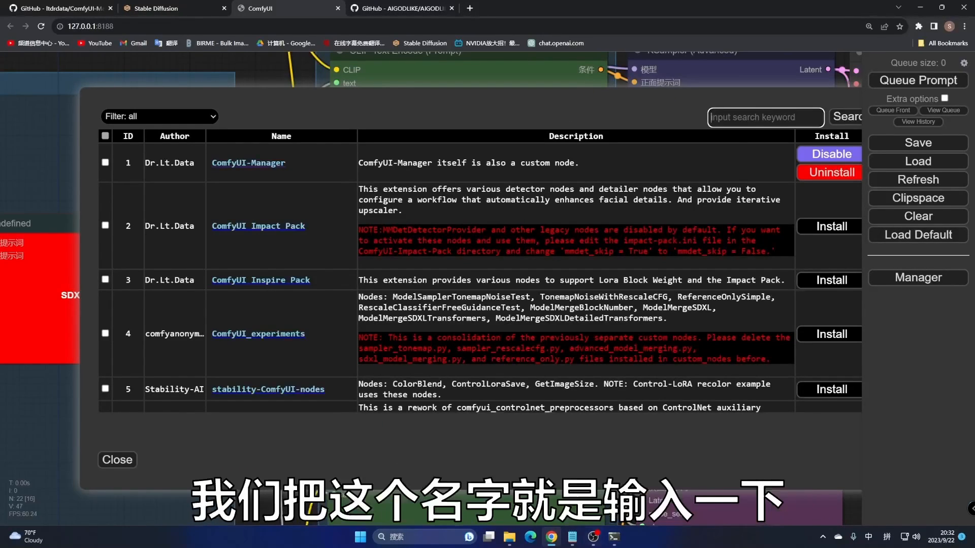
left_click(572, 539)
left_click_drag(389, 156, 334, 156)
key("ctrl+c")
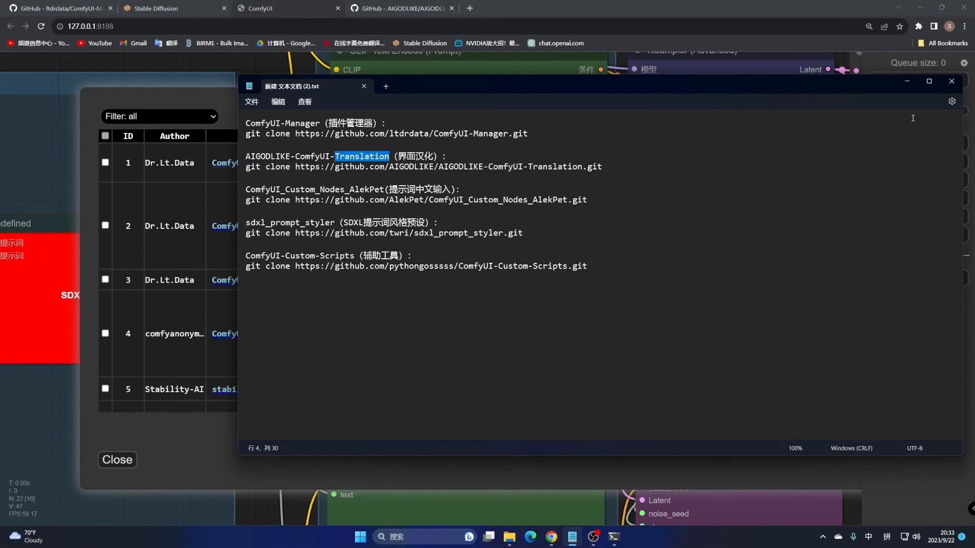
left_click(908, 80)
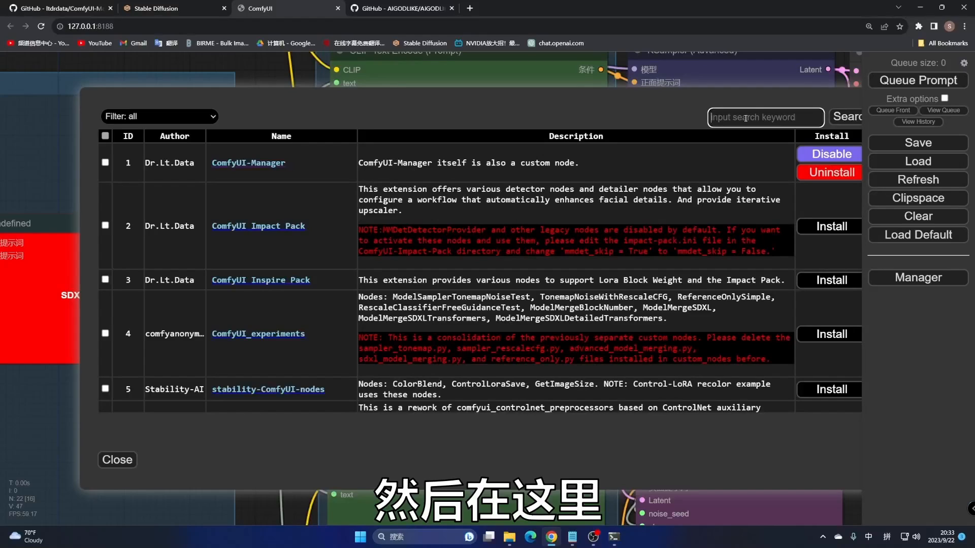
key("ctrl+v")
left_click(847, 116)
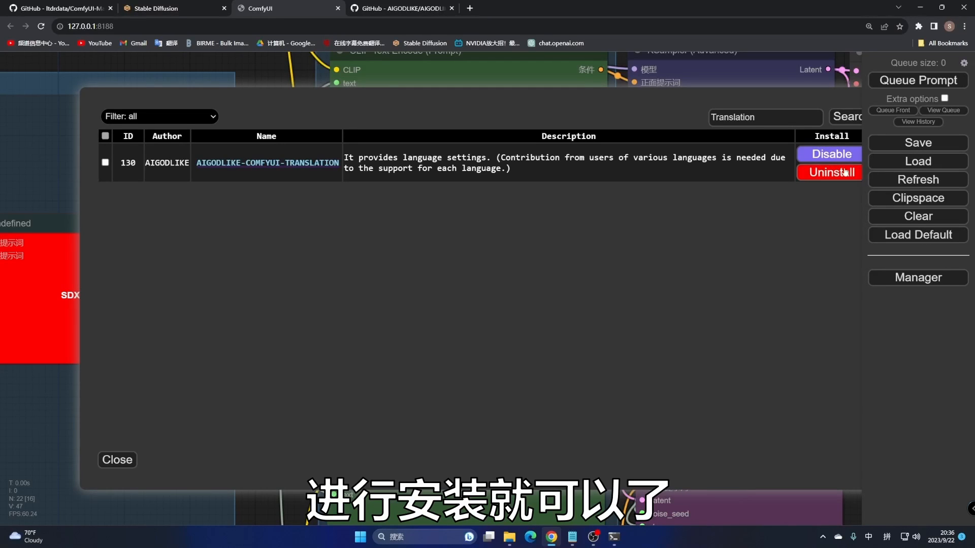
Step: Close the custom node list, return to the AIGODLIKE-ComfyUI-Translation GitHub page, and glance at the plugin notes file
left_click(121, 460)
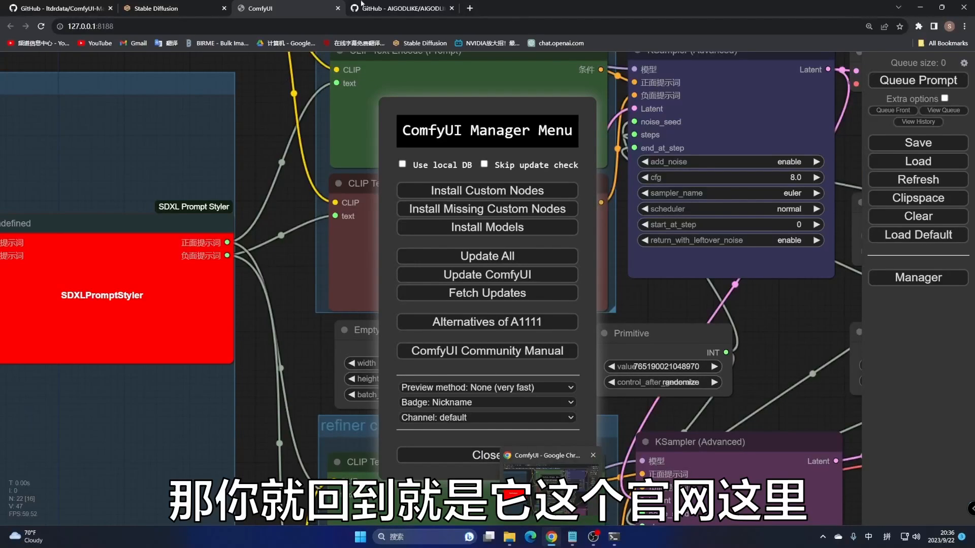
left_click(396, 8)
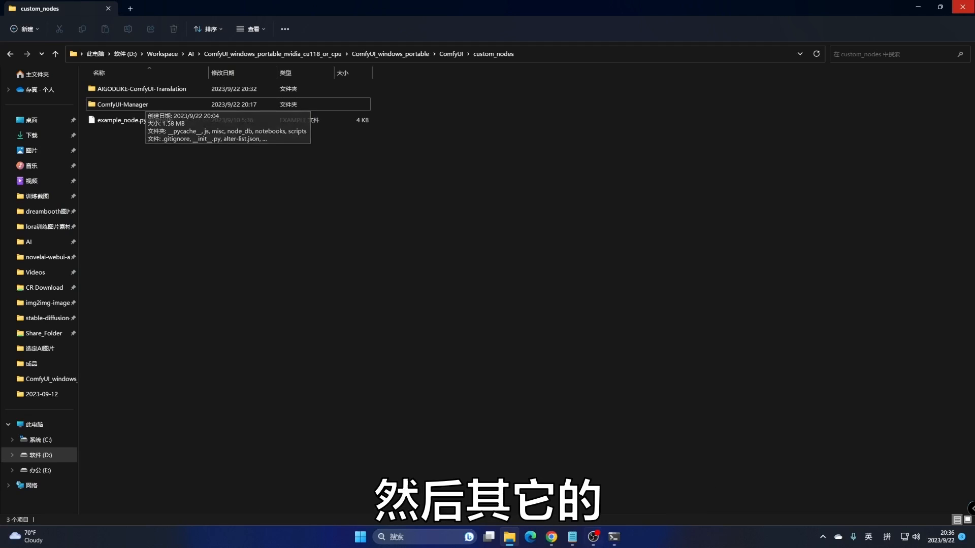
left_click(571, 538)
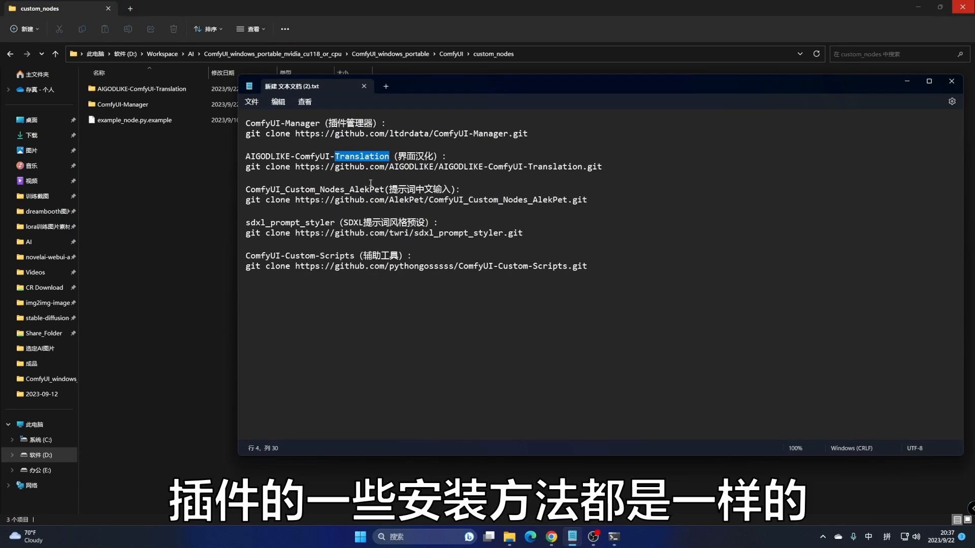
left_click(906, 82)
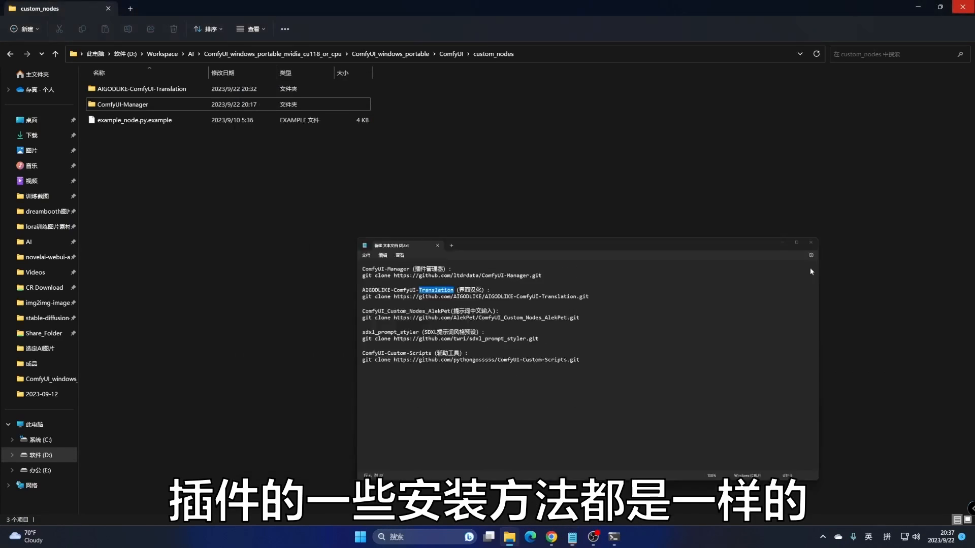
mouse_move(613, 538)
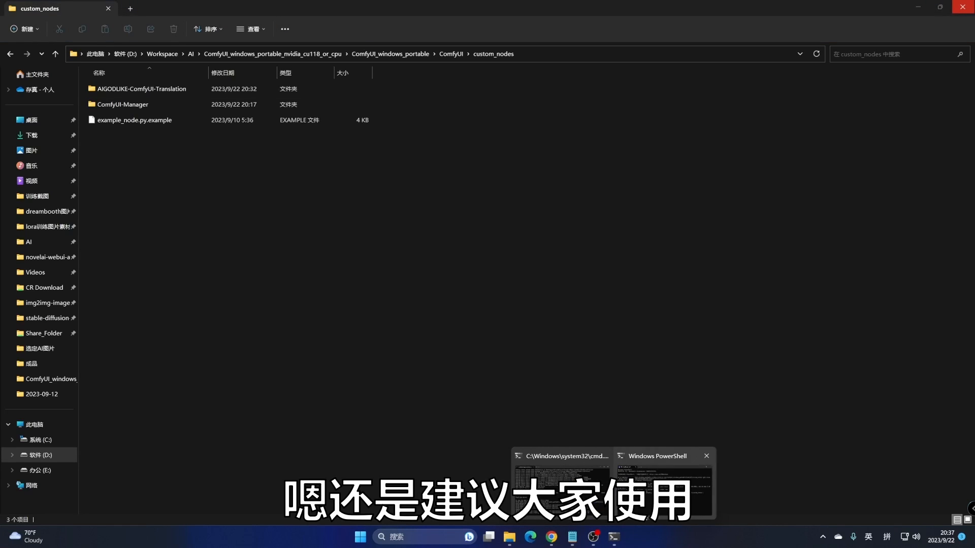
left_click(665, 482)
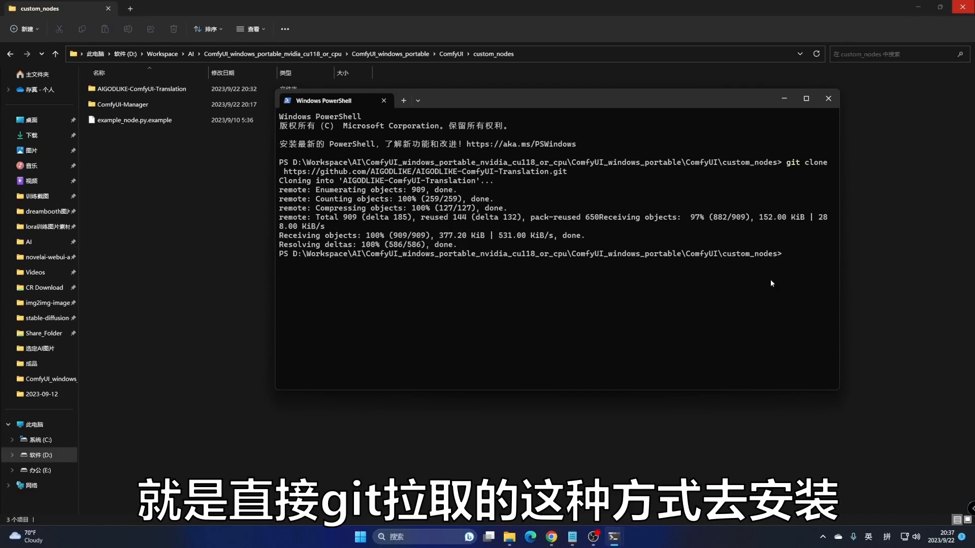
left_click(571, 538)
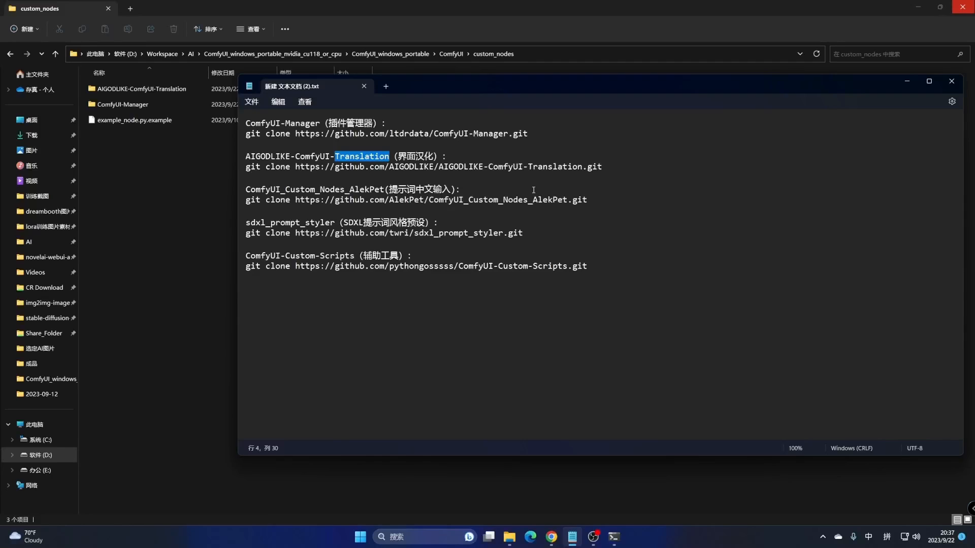
mouse_move(590, 201)
left_mouse_down()
mouse_move(269, 215)
mouse_move(244, 200)
left_mouse_up()
key("ctrl+c")
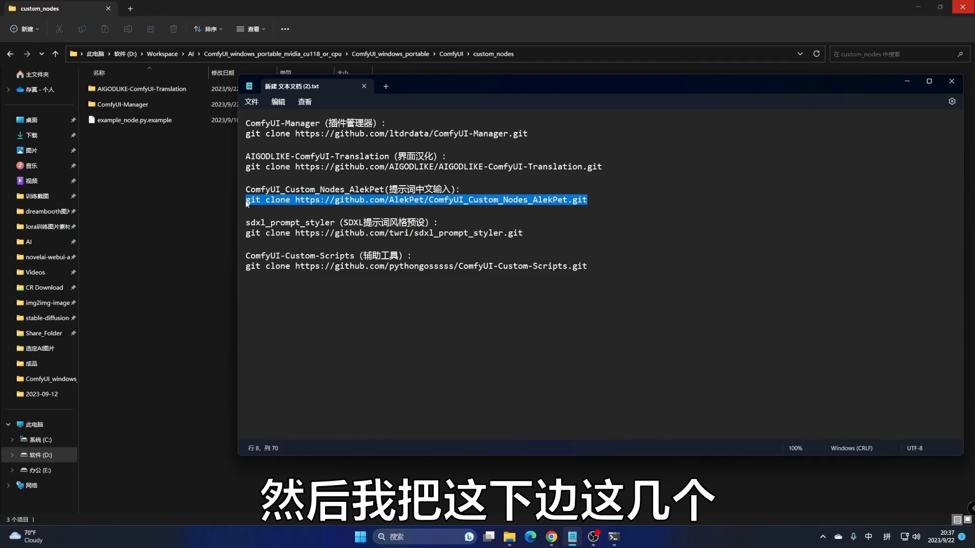
left_click(906, 81)
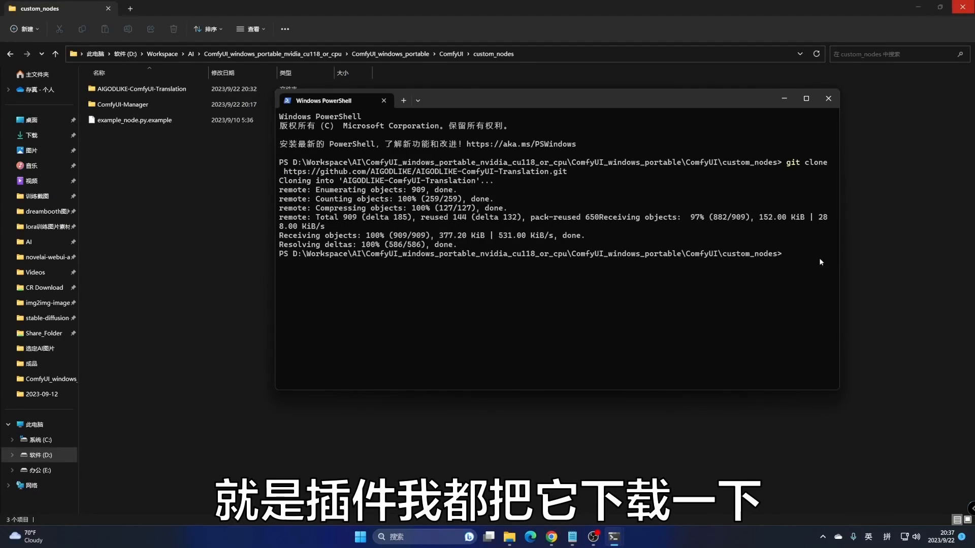
right_click(819, 259)
key("Return")
left_click(572, 537)
left_click_drag(528, 233, 244, 234)
left_click(907, 82)
right_click(818, 260)
key("Return")
left_click(572, 537)
left_click_drag(588, 266, 245, 266)
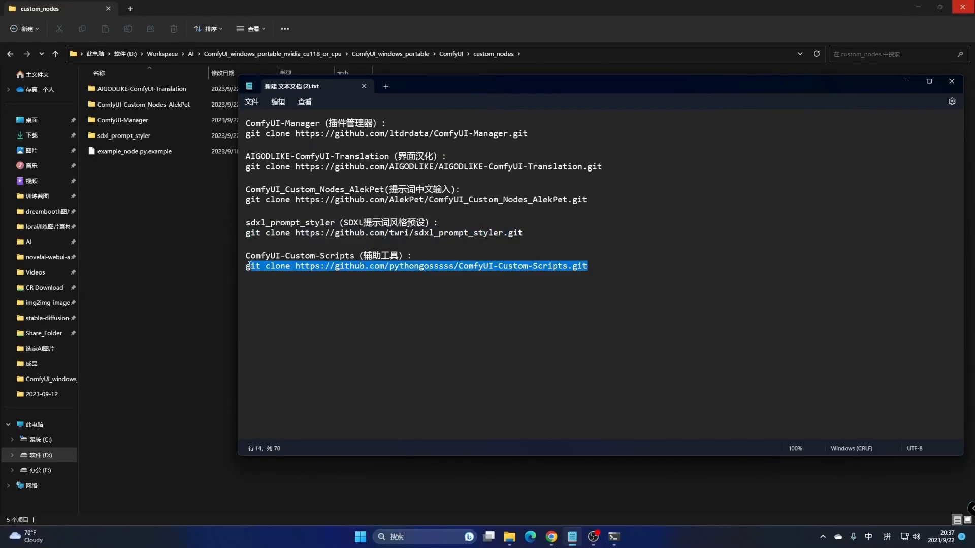
left_click(907, 81)
right_click(794, 383)
key("Return")
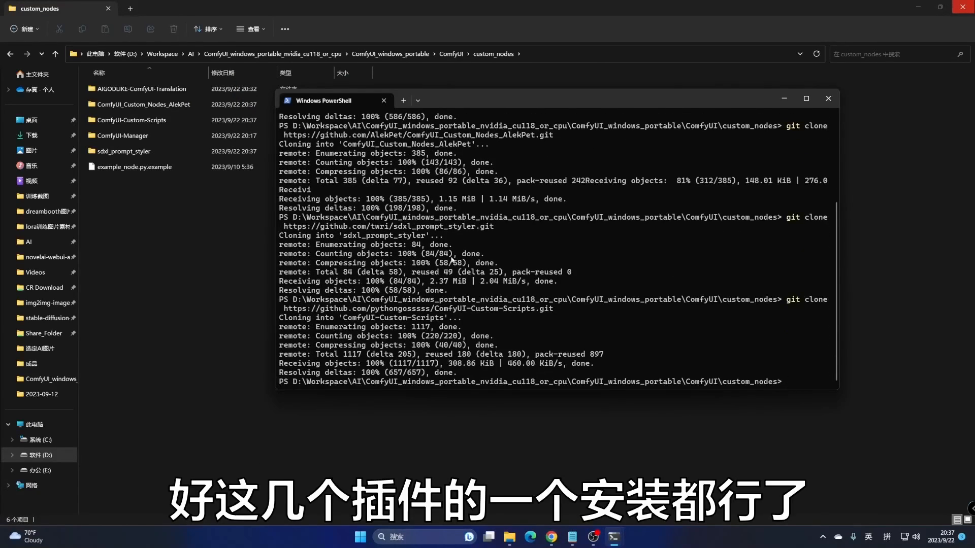
left_click(832, 100)
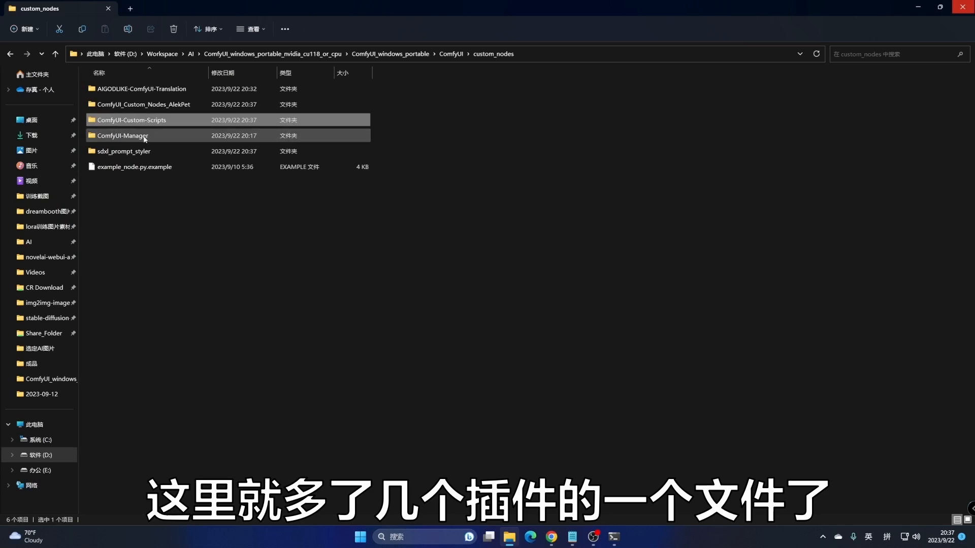
Step: Go up to the ComfyUI_windows_portable folder, close the running server console, and restart ComfyUI with run_nvidia_gpu.bat
left_click(142, 154)
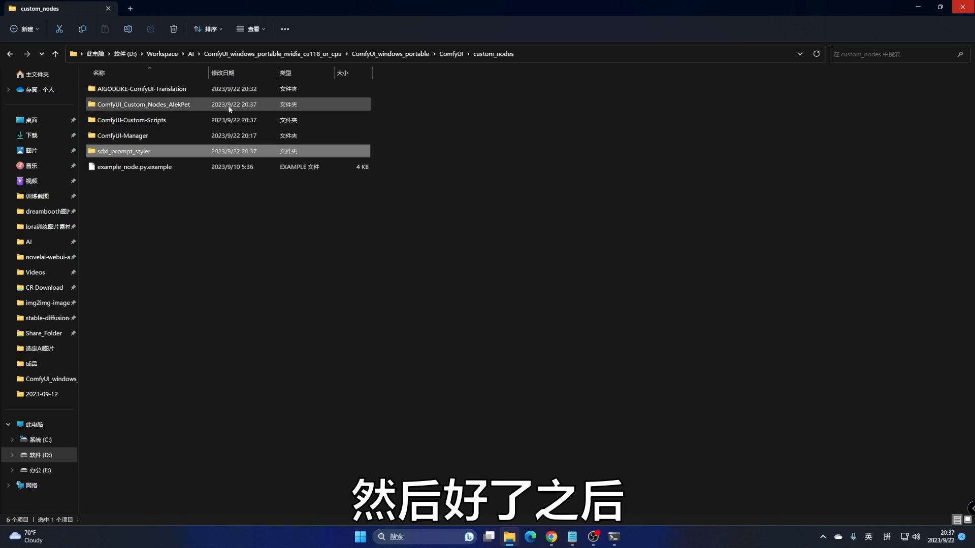
left_click(462, 54)
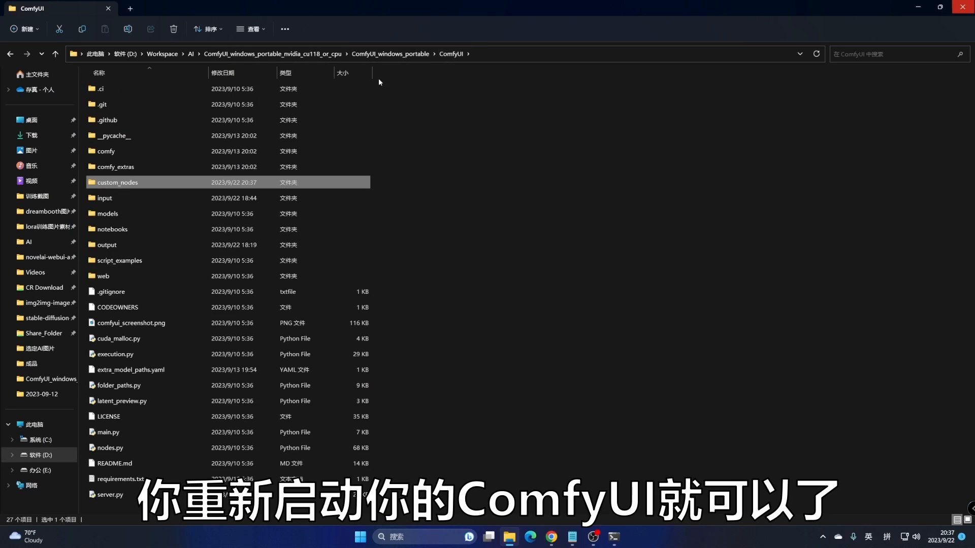
left_click(374, 55)
double_click(174, 209)
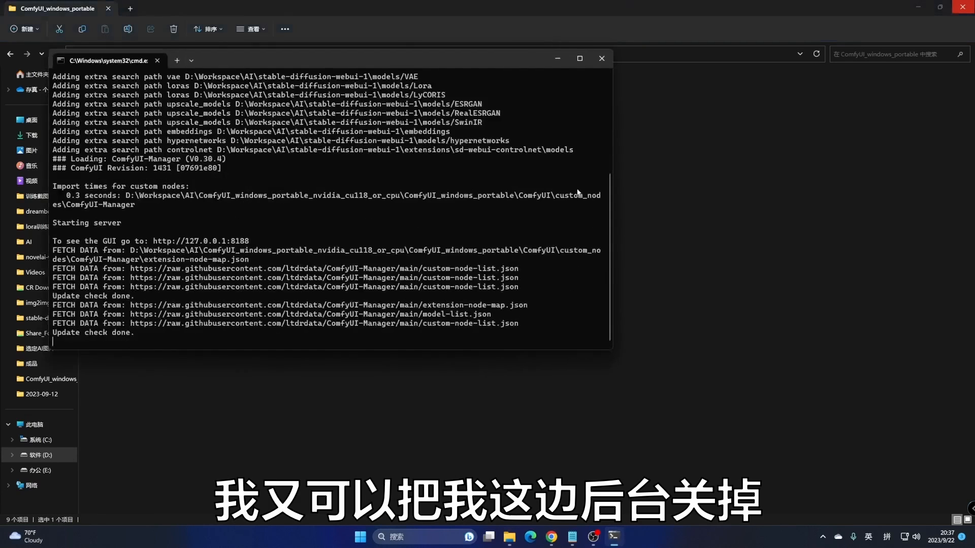
left_click(608, 62)
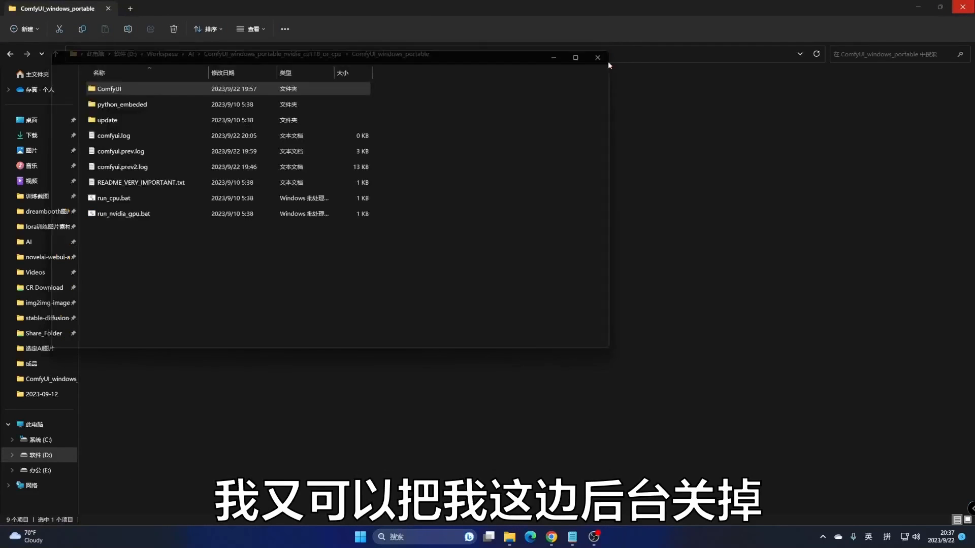
double_click(134, 218)
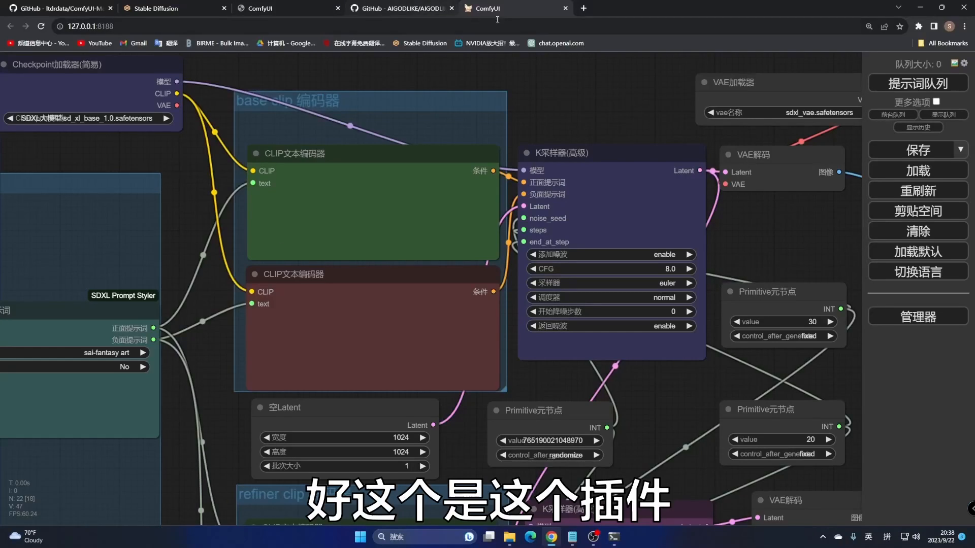
Step: Close the old English ComfyUI tab and clear the workflow in the newly opened ComfyUI tab
left_click(419, 6)
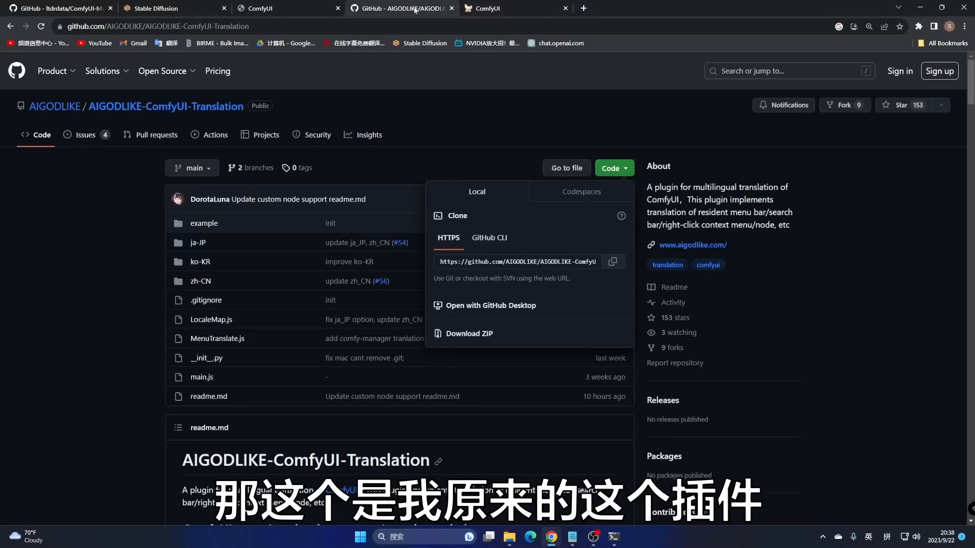
left_click(282, 6)
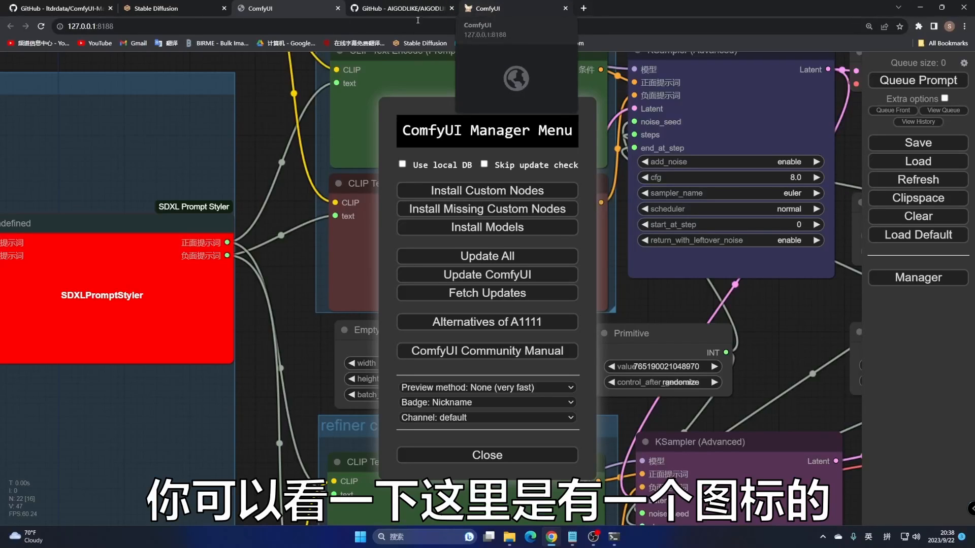
left_click(337, 9)
left_click(391, 8)
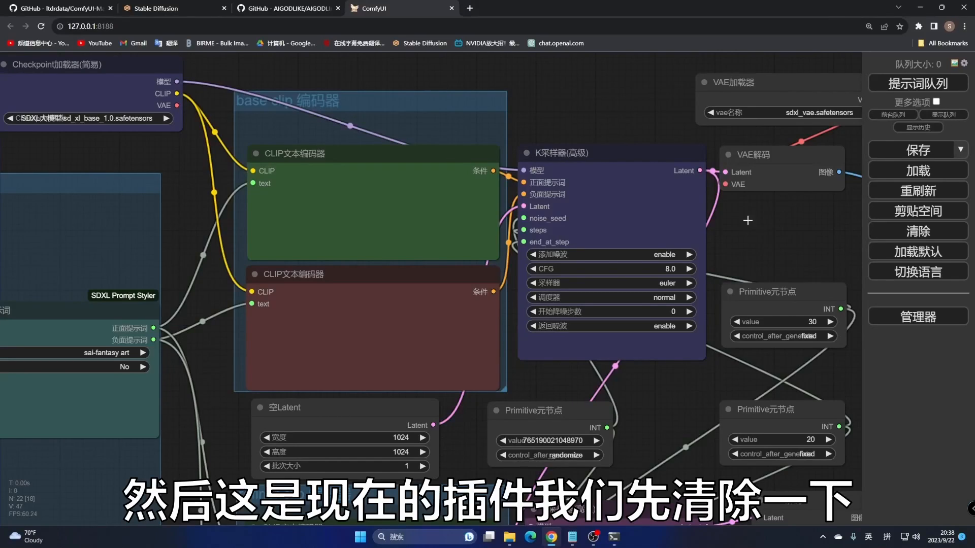
left_click(918, 232)
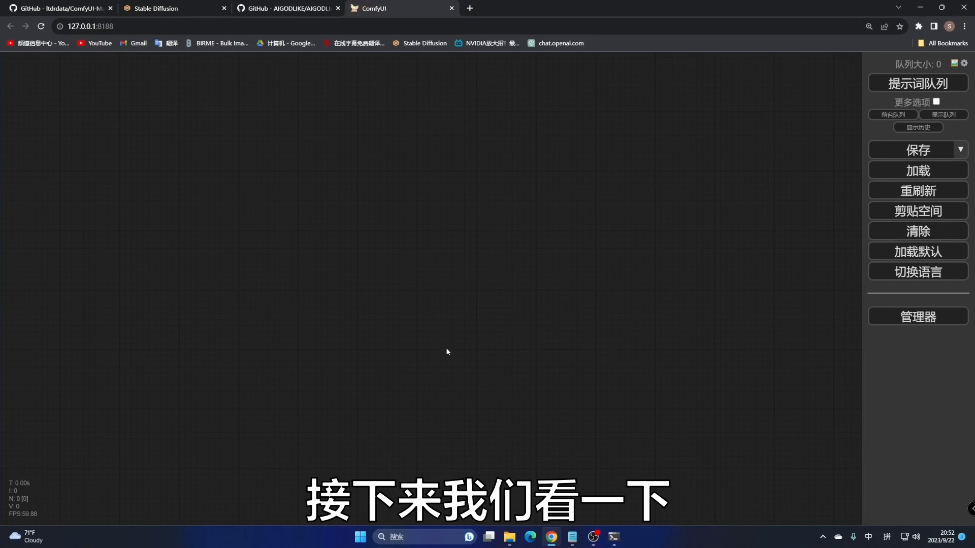
Step: Bring up the plugin notes file and highlight the AIGODLIKE-ComfyUI-Translation entry with its clone command, then minimize the file
left_click(572, 536)
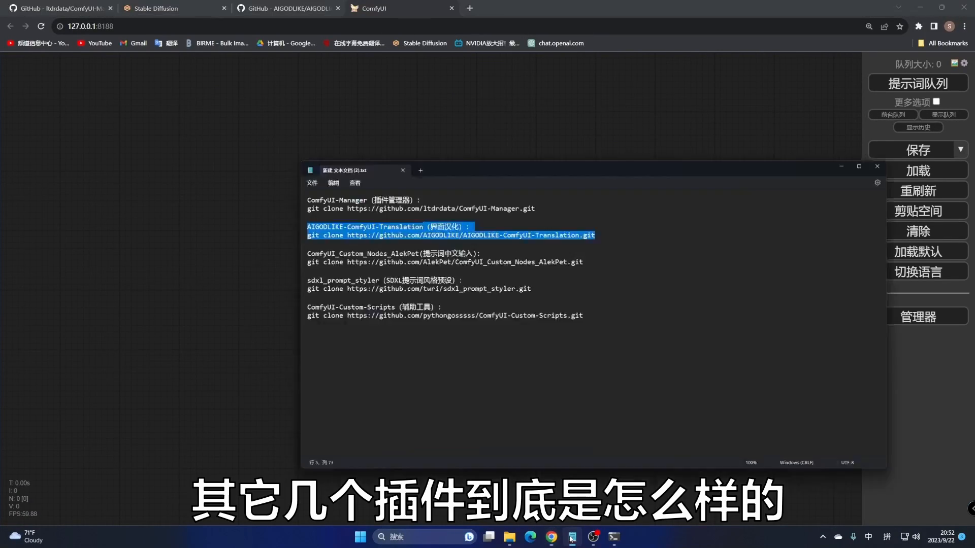
left_click_drag(616, 165, 283, 158)
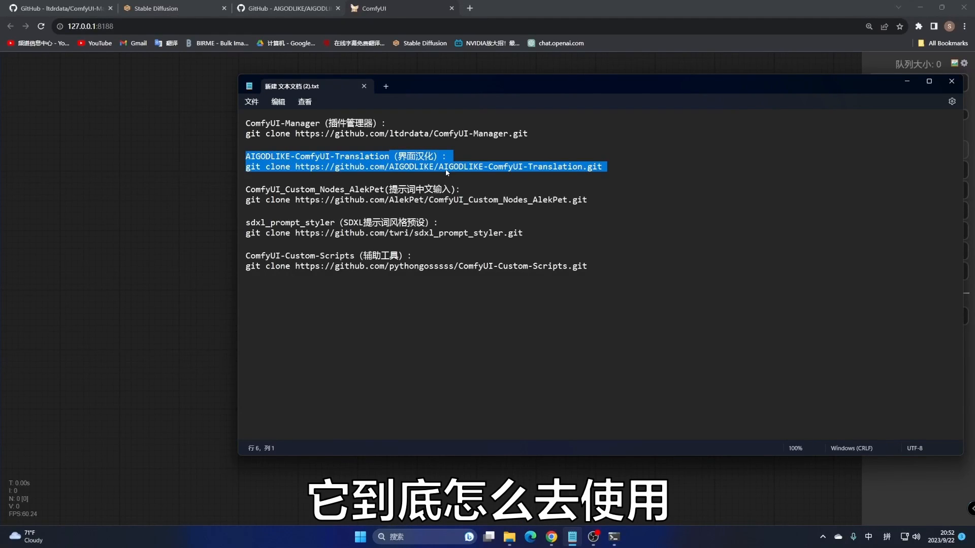
left_click(907, 83)
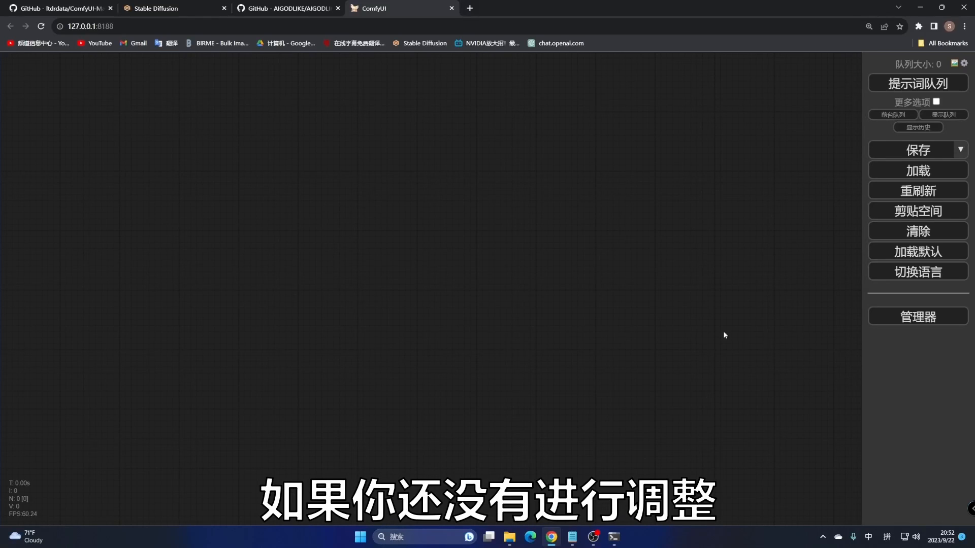
Step: Switch the ComfyUI interface language to English and load the default workflow
left_click(895, 272)
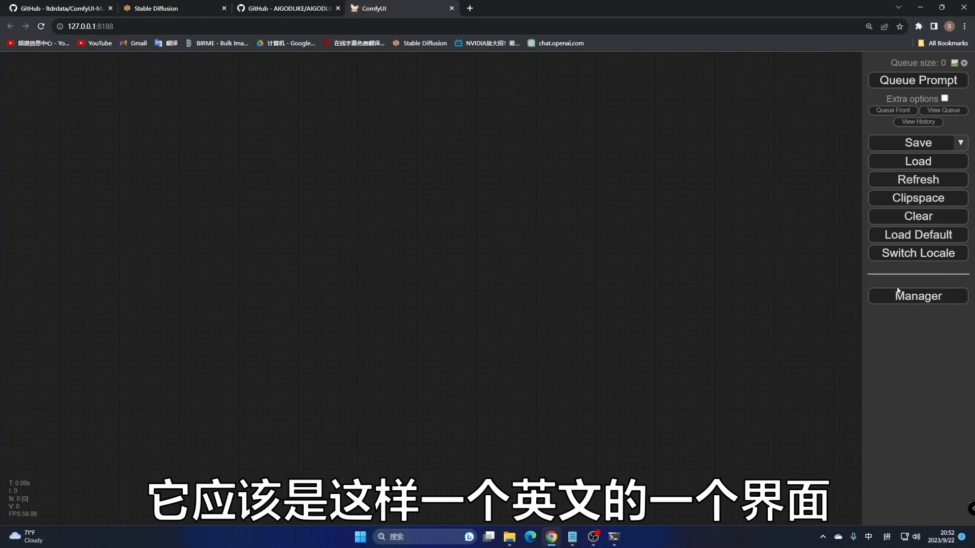
left_click(915, 238)
left_click(529, 81)
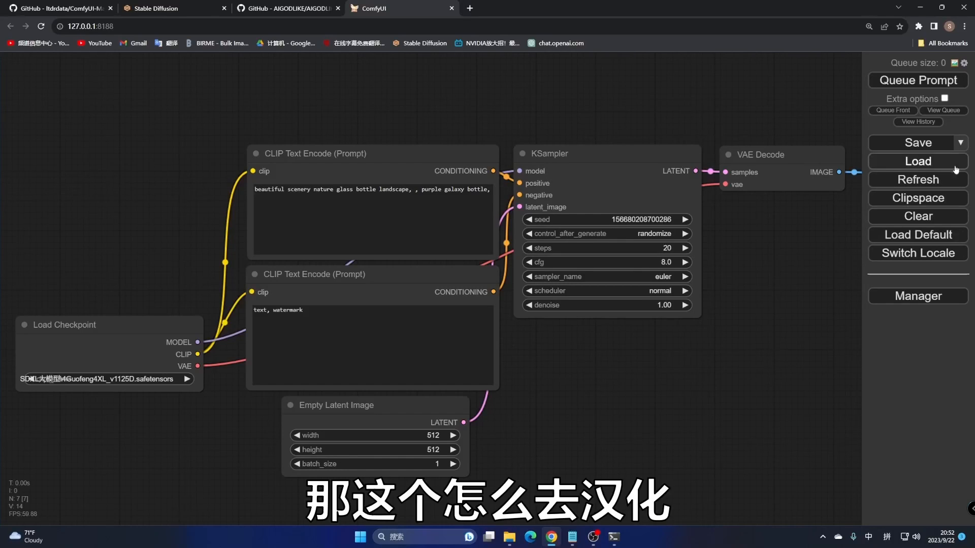
Step: Set AGLTranslation-langualge to 中文 [Chinese Simplified] in the ComfyUI settings
left_click(965, 64)
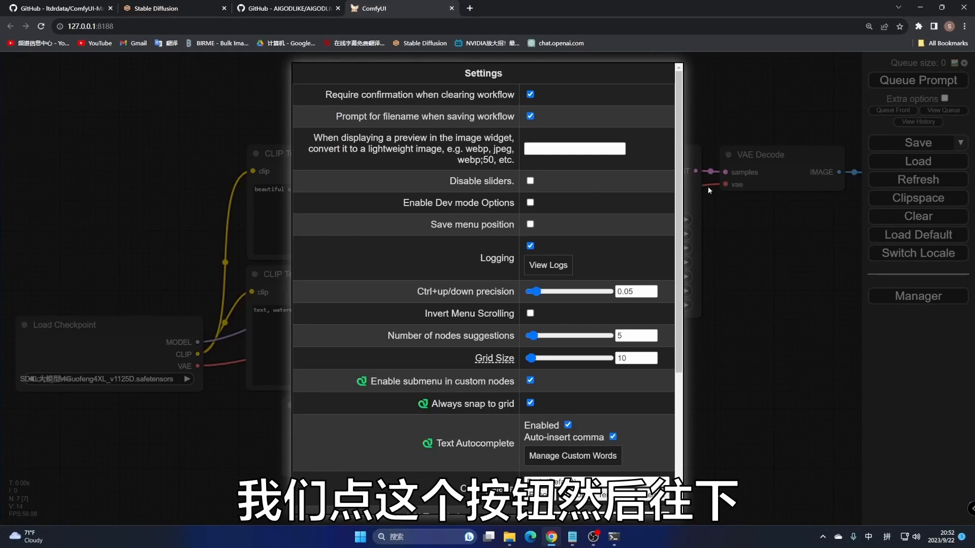
scroll(521, 315, "down", 4)
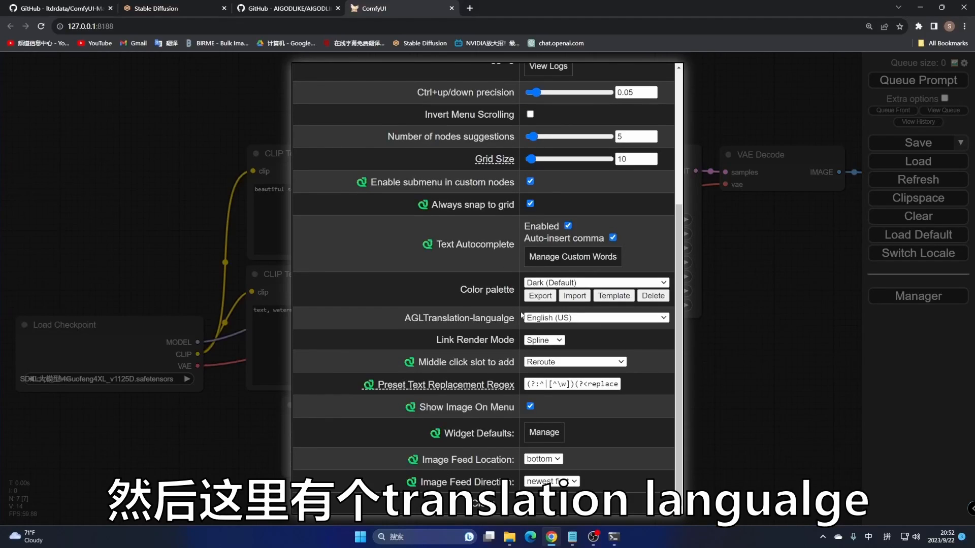
left_click(544, 319)
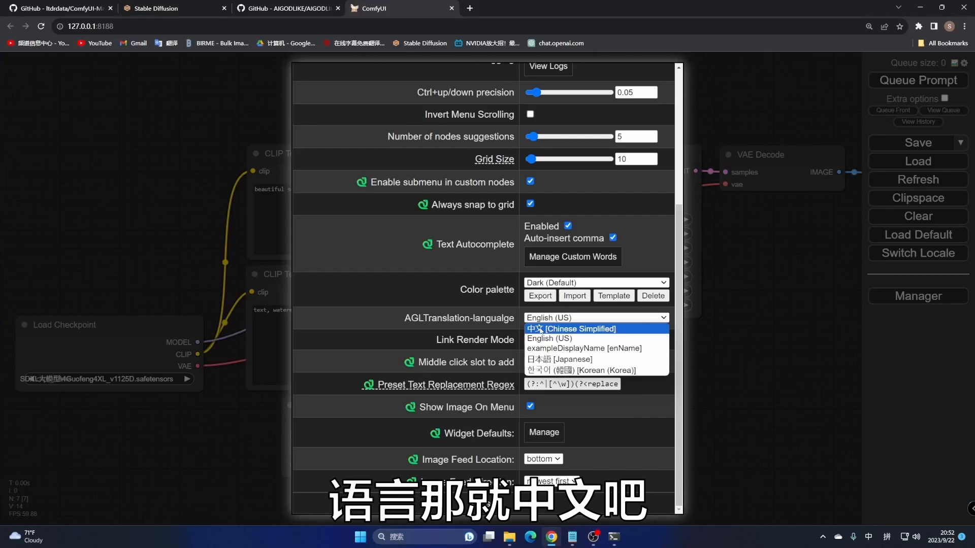
left_click(540, 329)
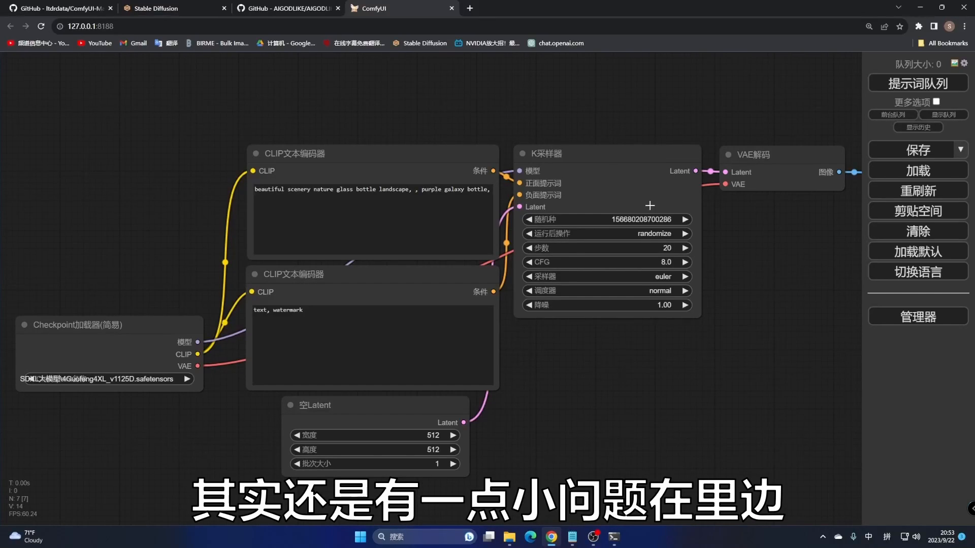
Step: Clear the current workflow and switch the interface back to English
left_click(909, 231)
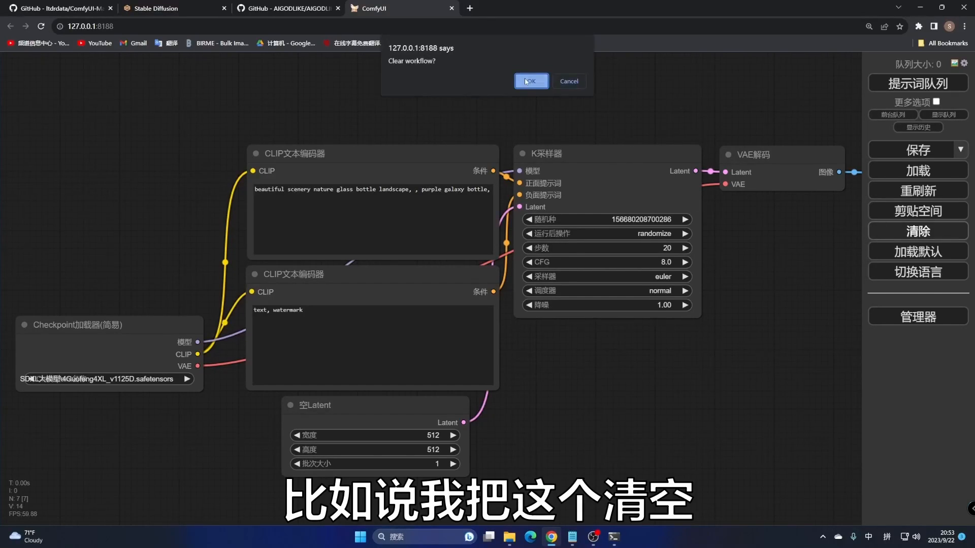
left_click(525, 81)
left_click(907, 272)
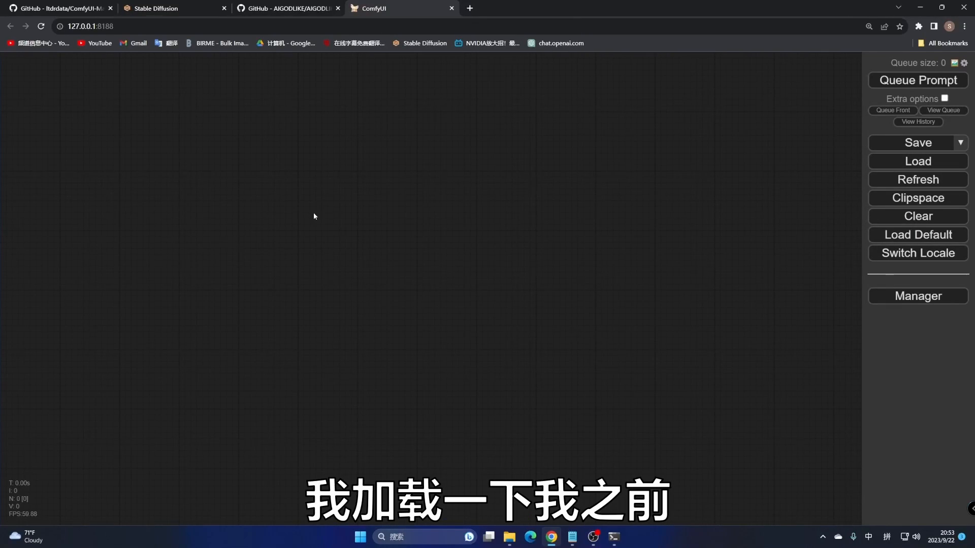
Step: Load the saved workflow SDXL1.json and select its 正向提示词 node
left_click(928, 161)
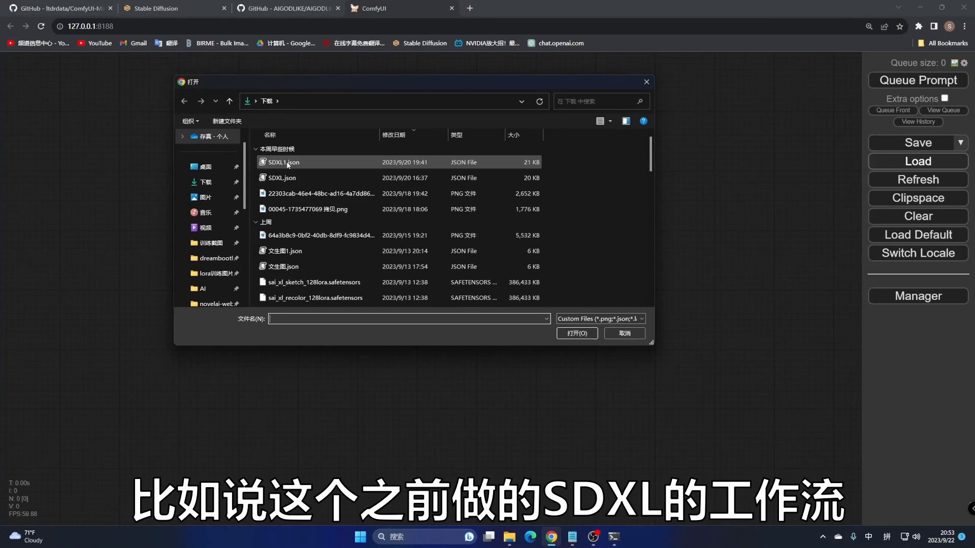
left_click(288, 163)
left_click(577, 333)
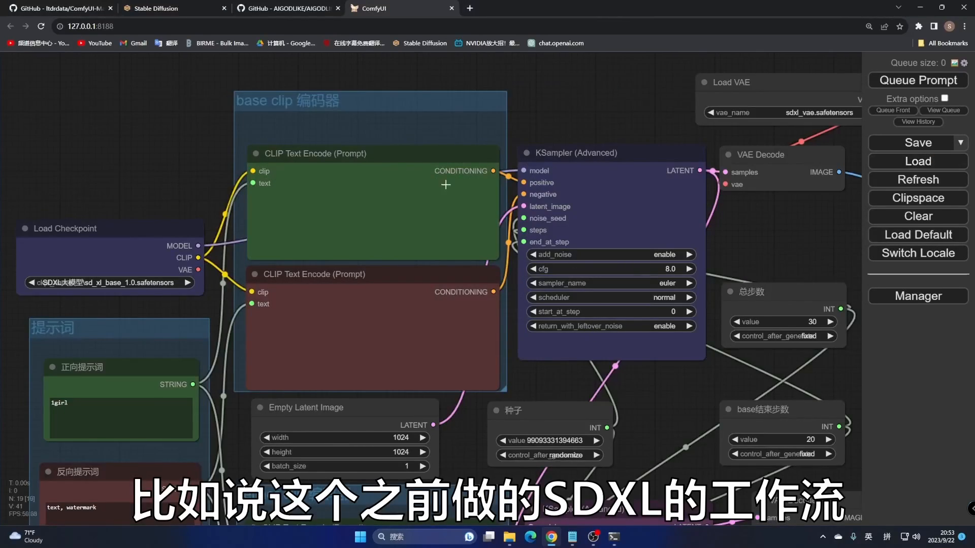
left_click_drag(119, 183, 222, 46)
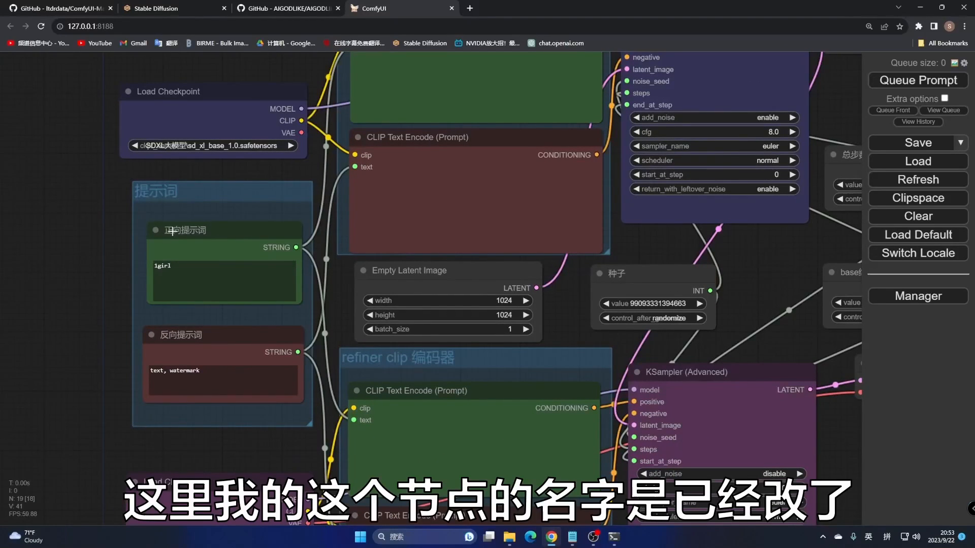
left_click_drag(185, 225, 183, 228)
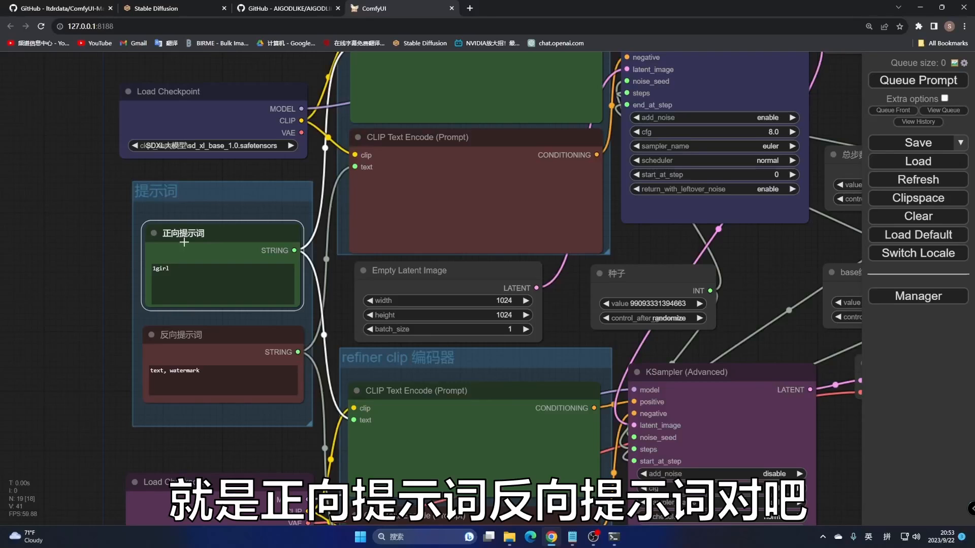
Step: Switch the interface to Chinese and check the titles of the two nodes in the 提示词 group
left_click(916, 252)
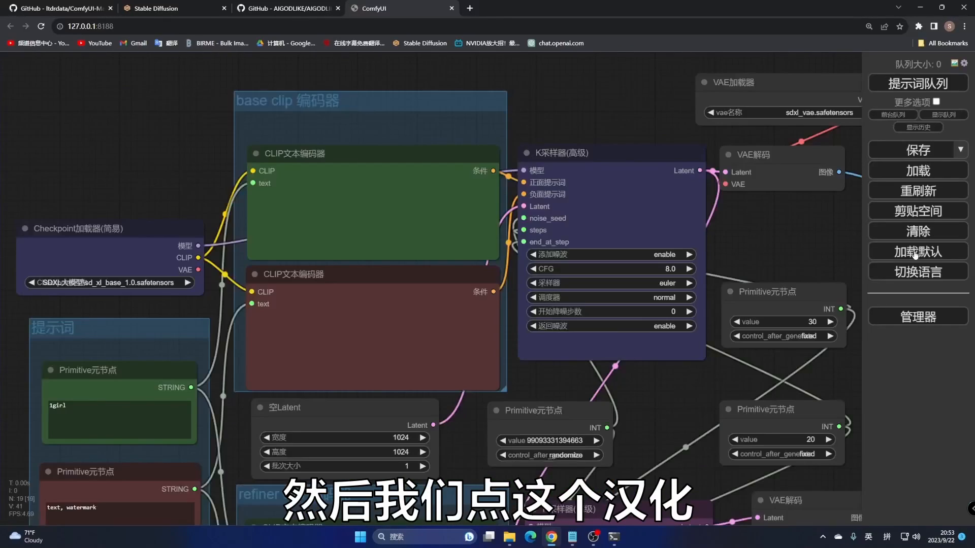
left_click_drag(127, 151, 237, 4)
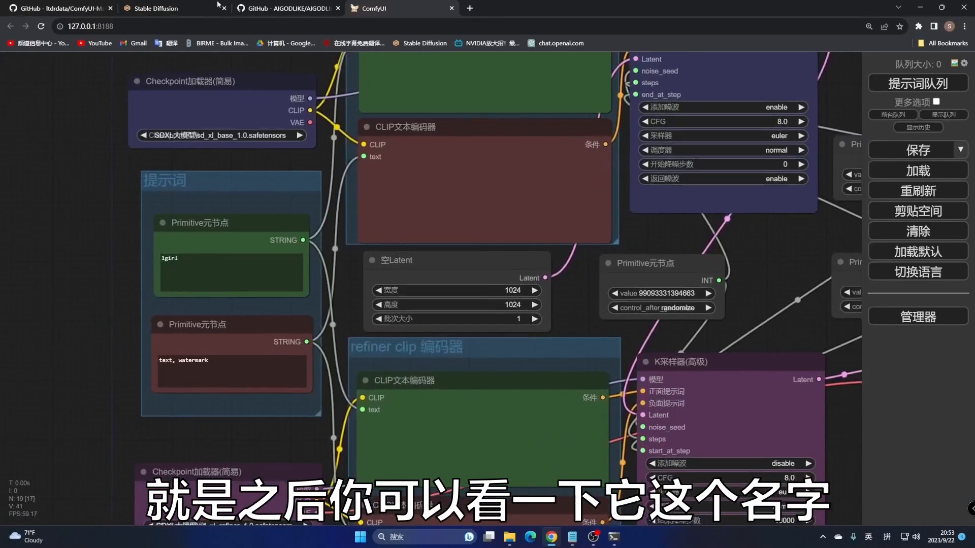
left_click(194, 222)
left_click(200, 328)
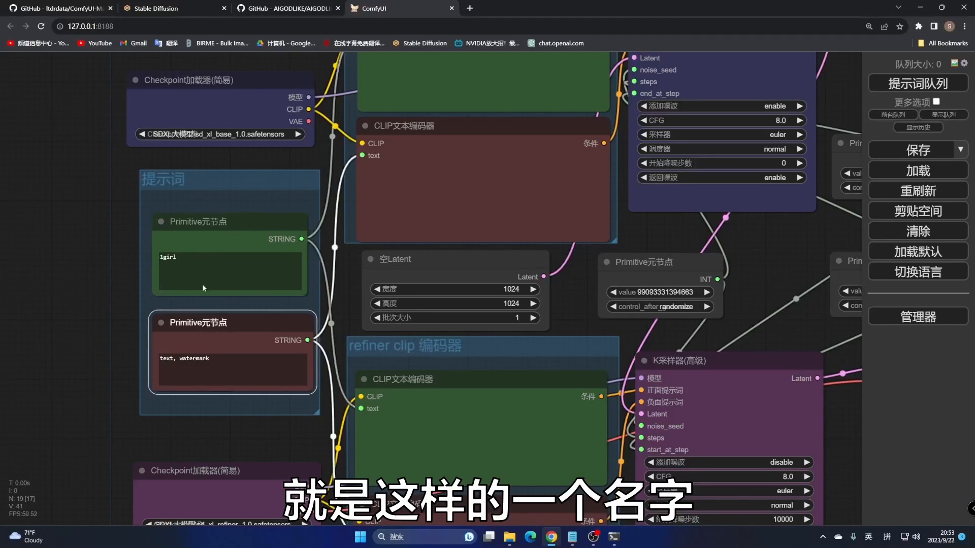
left_click(194, 217)
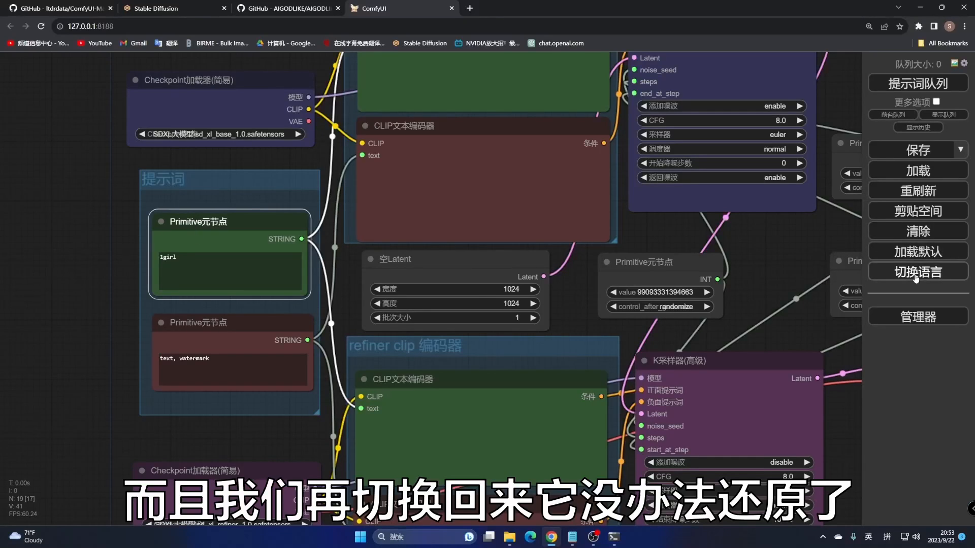
Step: Switch the interface to English to compare the prompt node titles, and return it to Chinese
left_click(916, 279)
left_click_drag(112, 186, 160, 91)
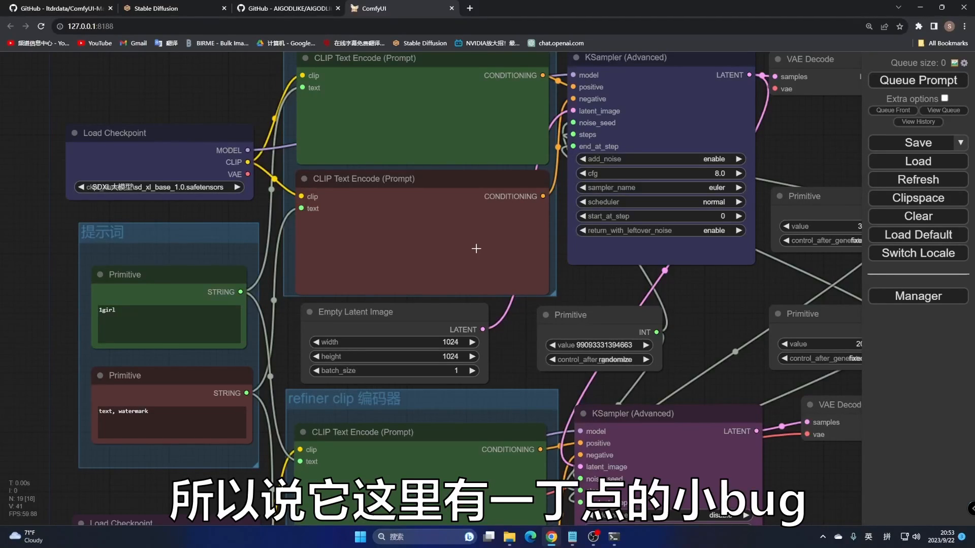
left_click(920, 253)
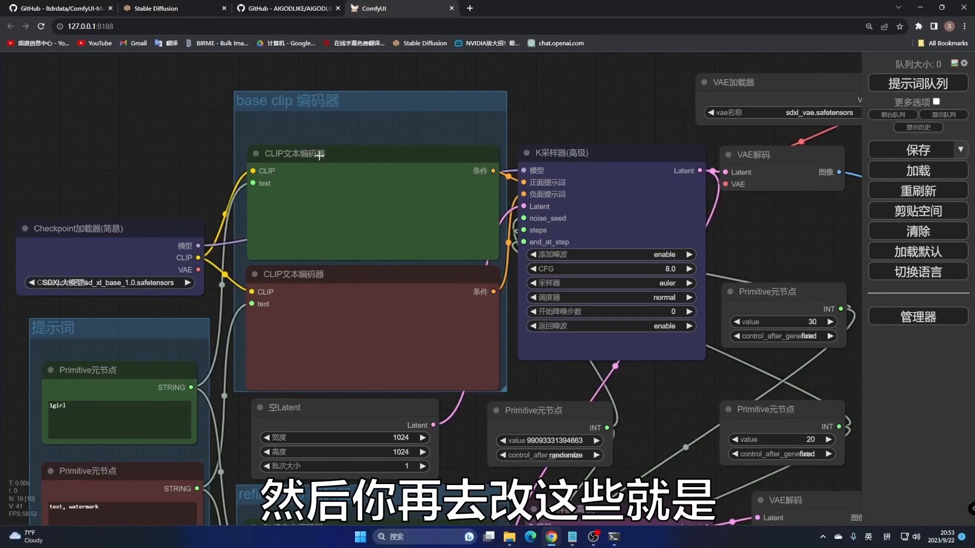
Step: Look over the editing options of the green CLIP文本编码器 node in the base clip group and dismiss them
left_click(319, 156)
right_click(318, 153)
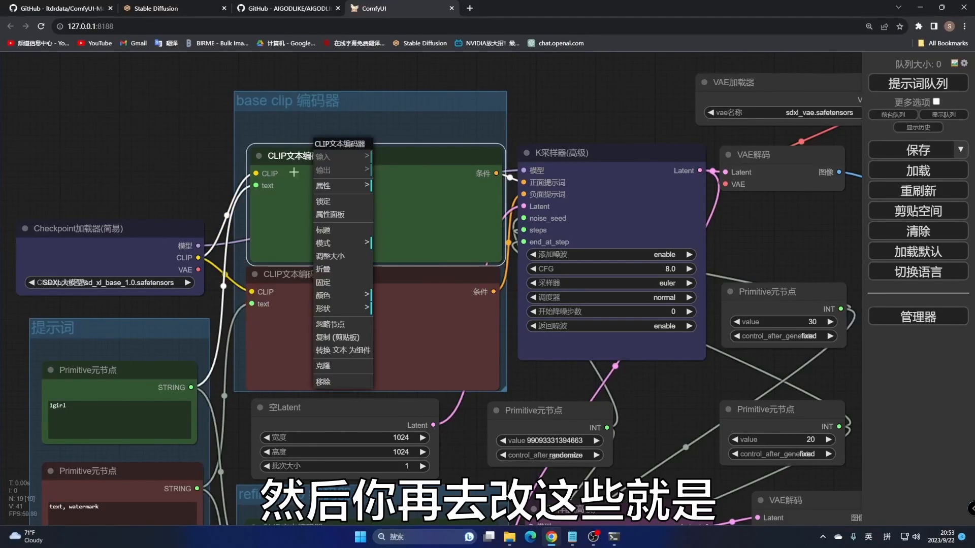
left_click(624, 78)
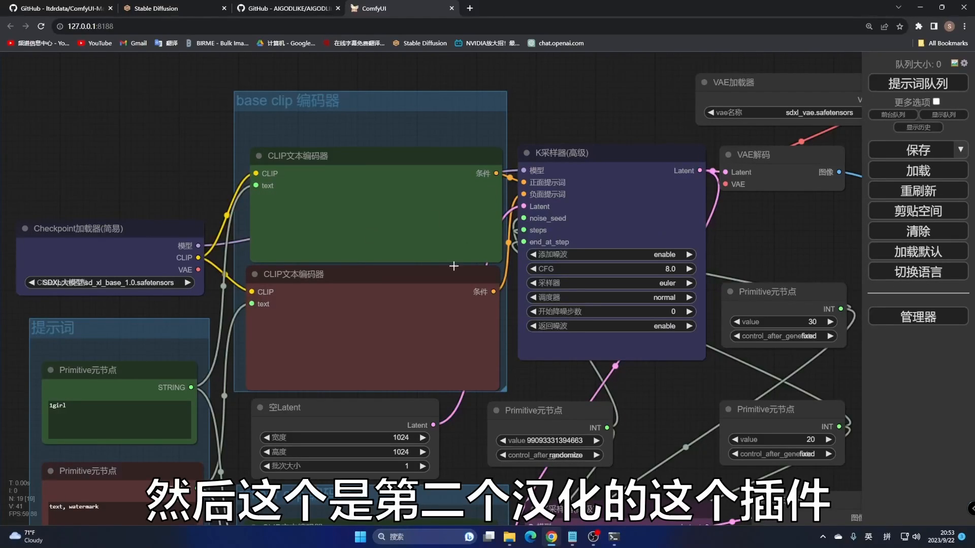
Step: Bring up the plugin notes, highlight the ComfyUI_Custom_Nodes_AlekPet entry with its clone command, and minimize the file
left_click(572, 536)
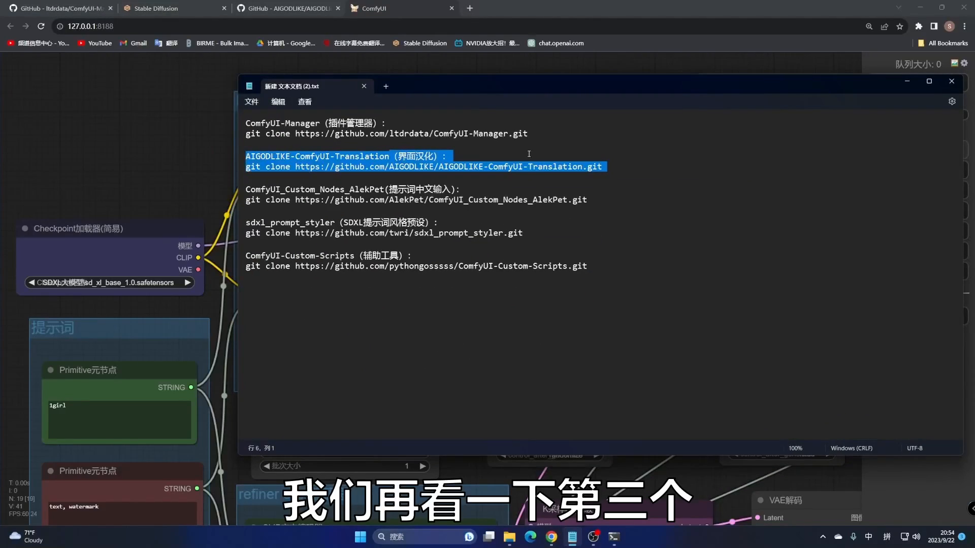
left_click_drag(588, 200, 274, 190)
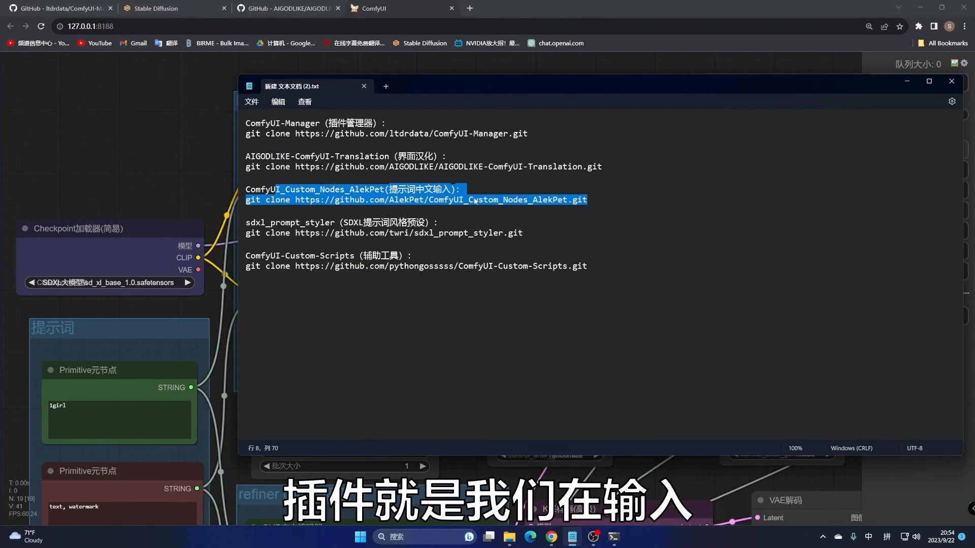
left_click(904, 82)
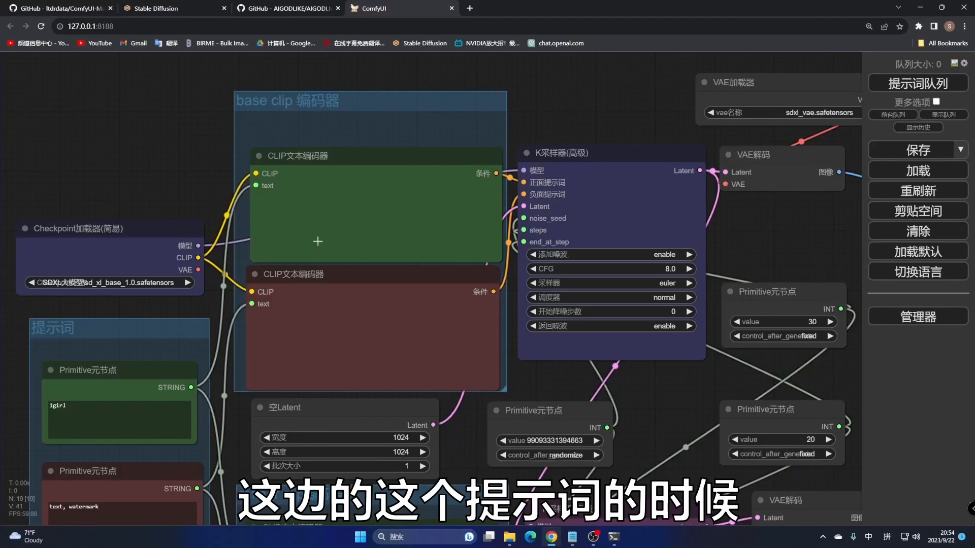
Step: Place the cursor in the positive prompt text containing 1girl, and clear the whole workflow
left_click_drag(72, 394, 167, 266)
left_click(166, 279)
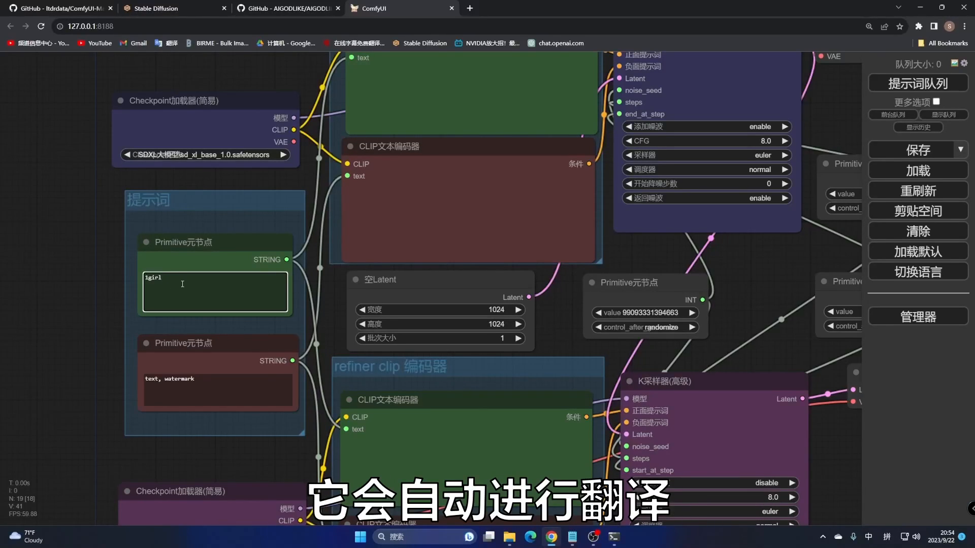
left_click(930, 234)
left_click(528, 83)
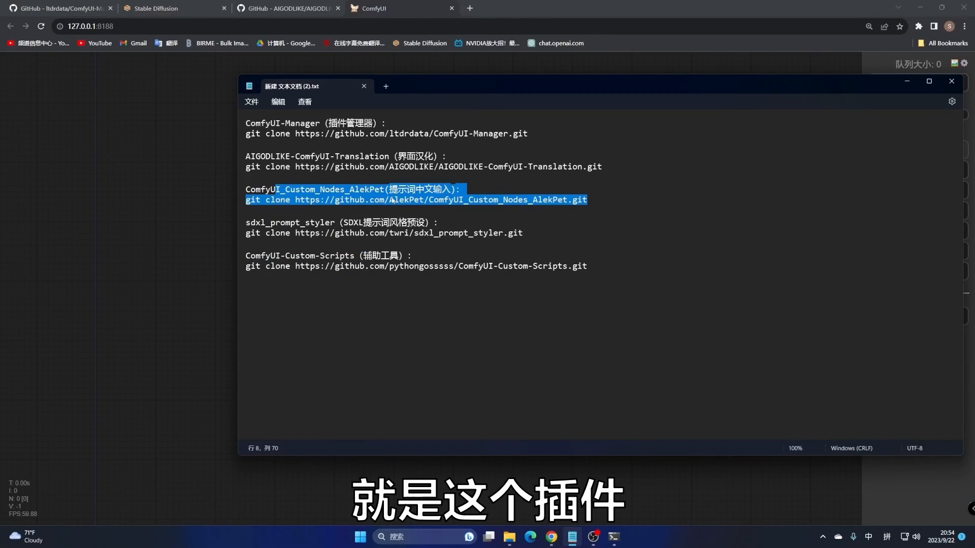
Step: Deselect the text in the plugin notes, minimize them, and list the Alek节点 categories for a new node on the empty canvas
left_click(390, 200)
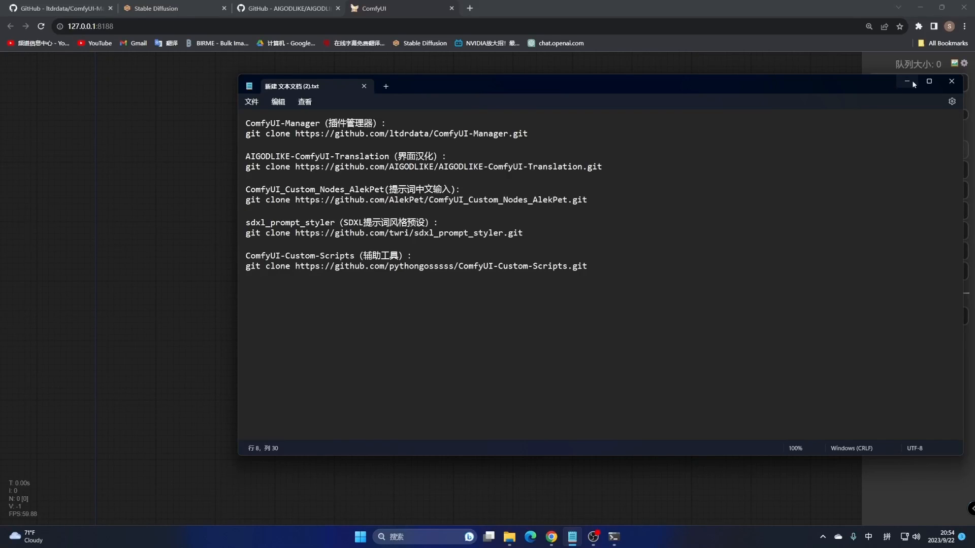
left_click(907, 81)
right_click(376, 157)
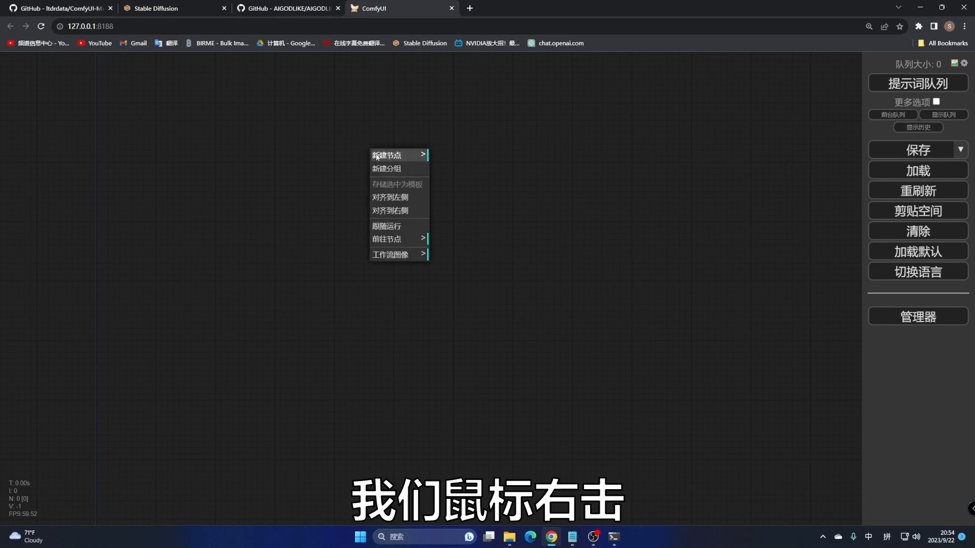
left_click(399, 156)
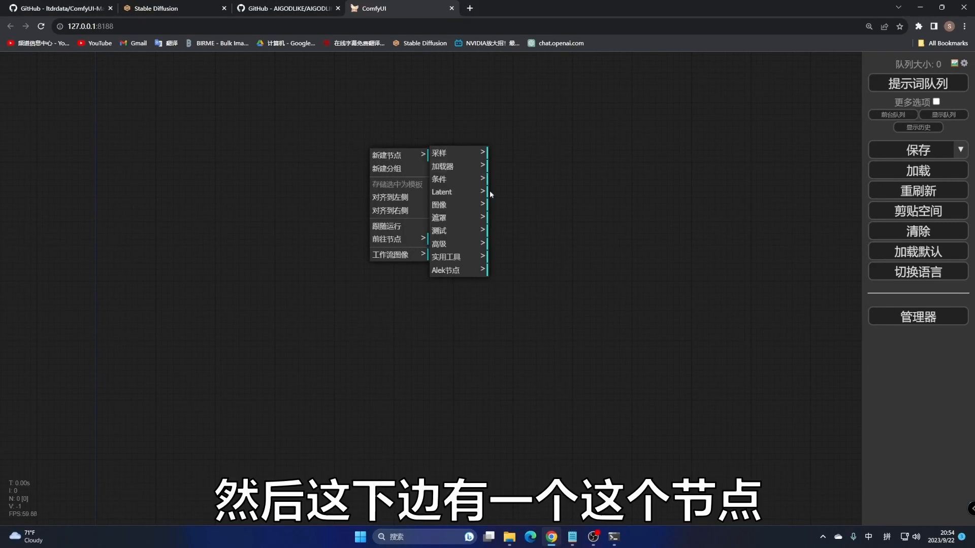
left_click(462, 272)
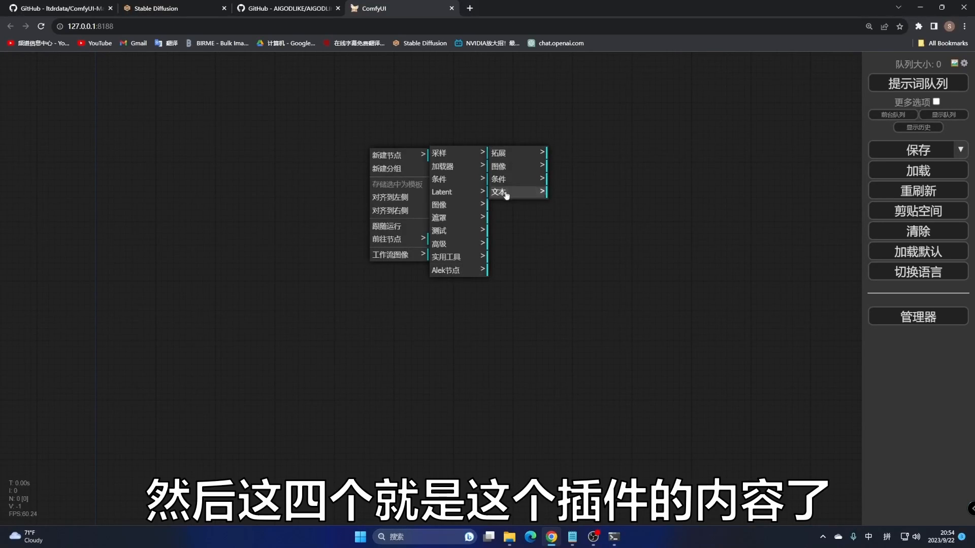
Step: Highlight the _AlekPet part of the repository name in the plugin notes and minimize the file
left_click(572, 537)
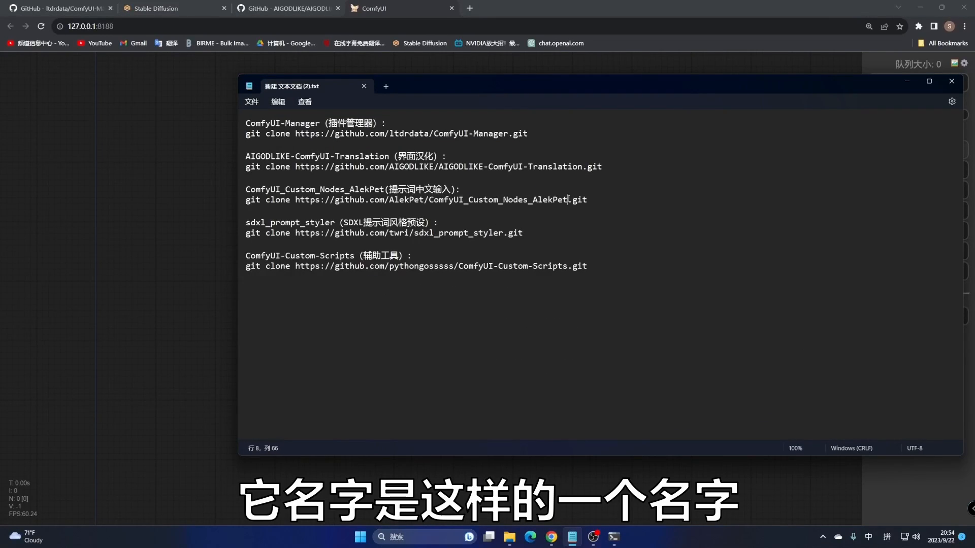
left_click_drag(568, 200, 524, 200)
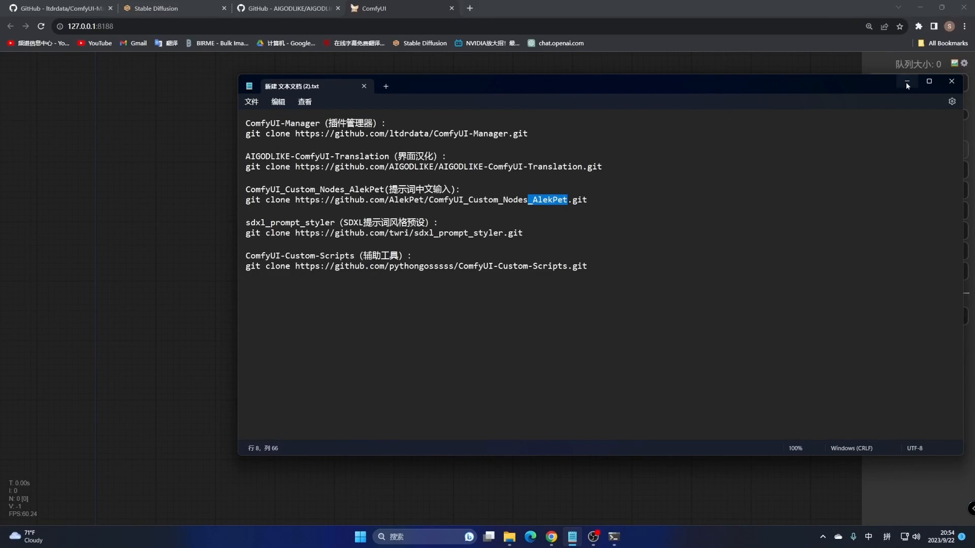
left_click(906, 82)
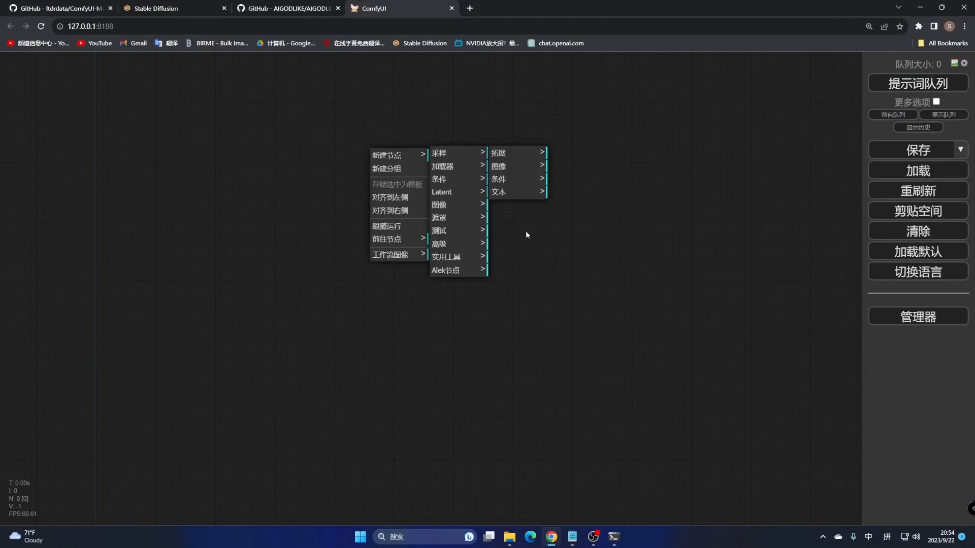
Step: Add the 预览文本 node from Alek节点's 拓展 category and place it in the upper left of the canvas
left_click(523, 155)
left_click(564, 152)
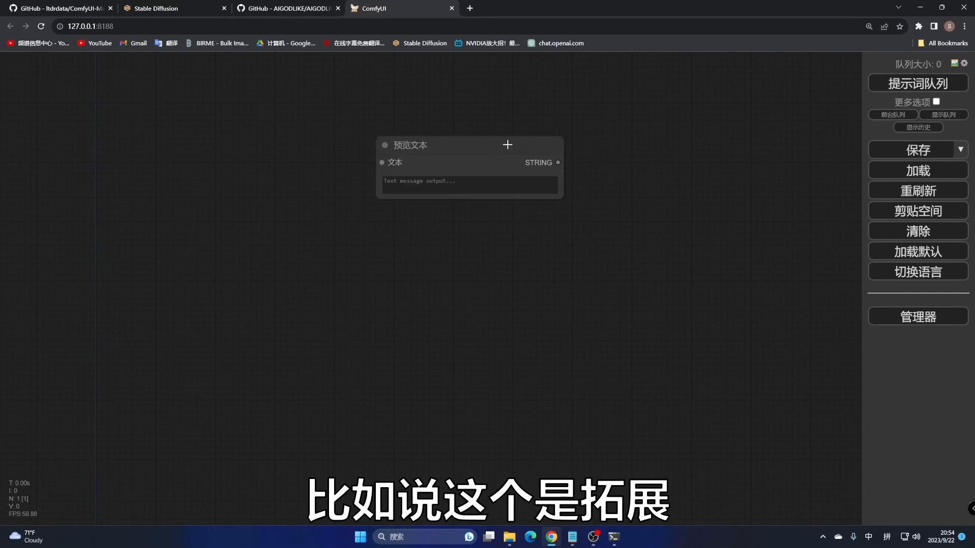
left_click_drag(455, 146, 264, 83)
Step: Add the 绘画 node from Alek节点's 图像 category and place it below the 预览文本 node
right_click(312, 193)
left_click(324, 195)
left_click(394, 308)
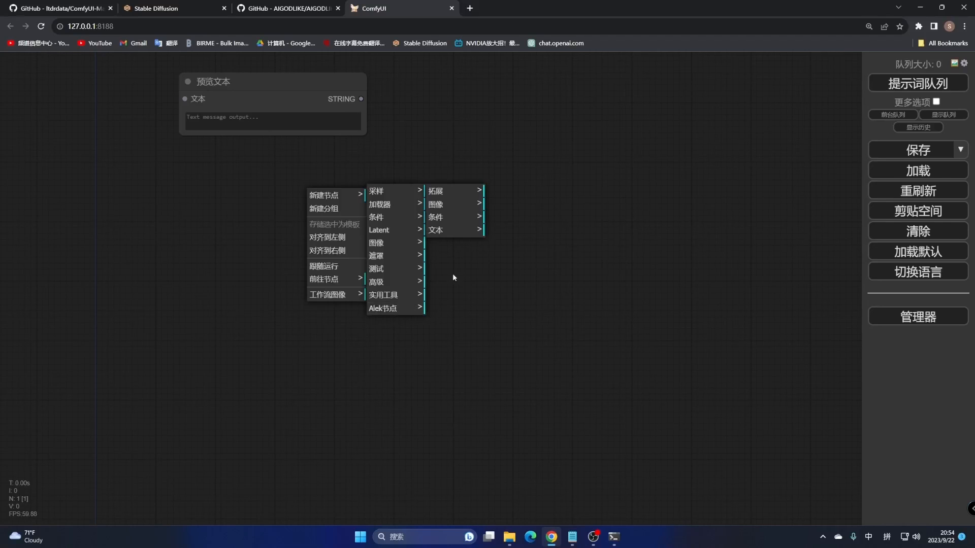
left_click(453, 204)
left_click(491, 192)
left_click_drag(485, 192, 283, 190)
Step: Add the 姿态 node from Alek节点's 图像 category and place it to the right of the 绘画 node
right_click(525, 250)
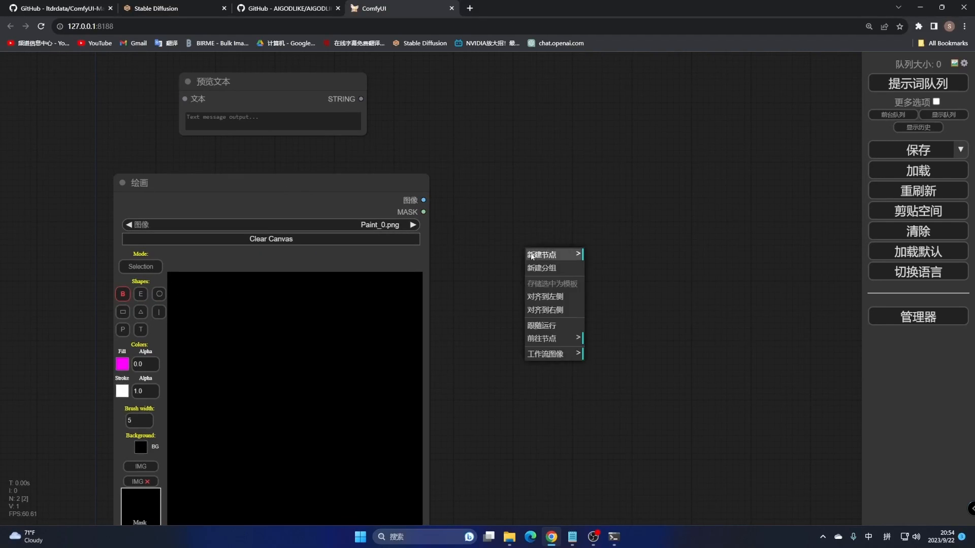
left_click(543, 254)
left_click(604, 371)
left_click(660, 267)
left_click(711, 270)
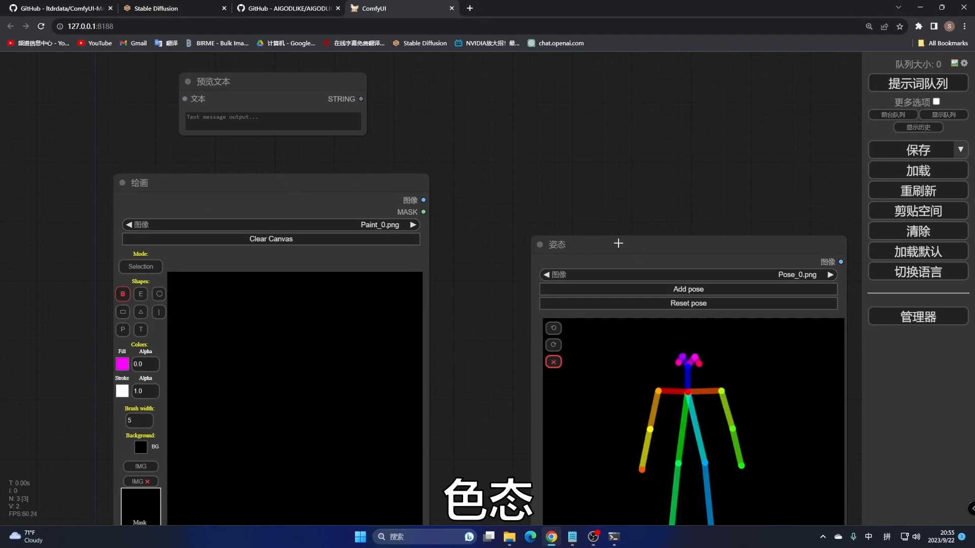
left_click_drag(620, 243, 561, 214)
Step: Add the CLIP文本编码器(翻译) node from Alek节点's 条件 category and place it to the right of the 预览文本 node
right_click(541, 89)
left_click(547, 94)
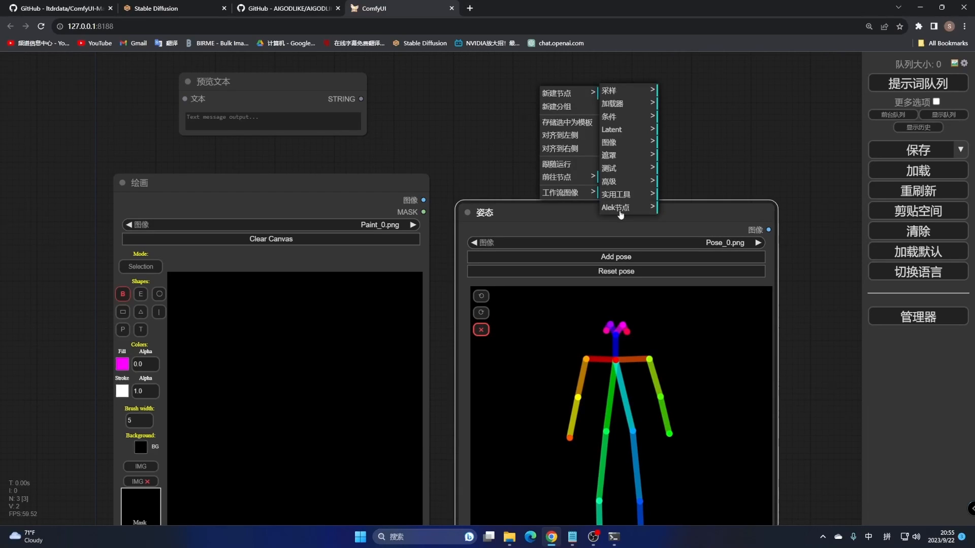
left_click(620, 208)
left_click(673, 116)
left_click(742, 104)
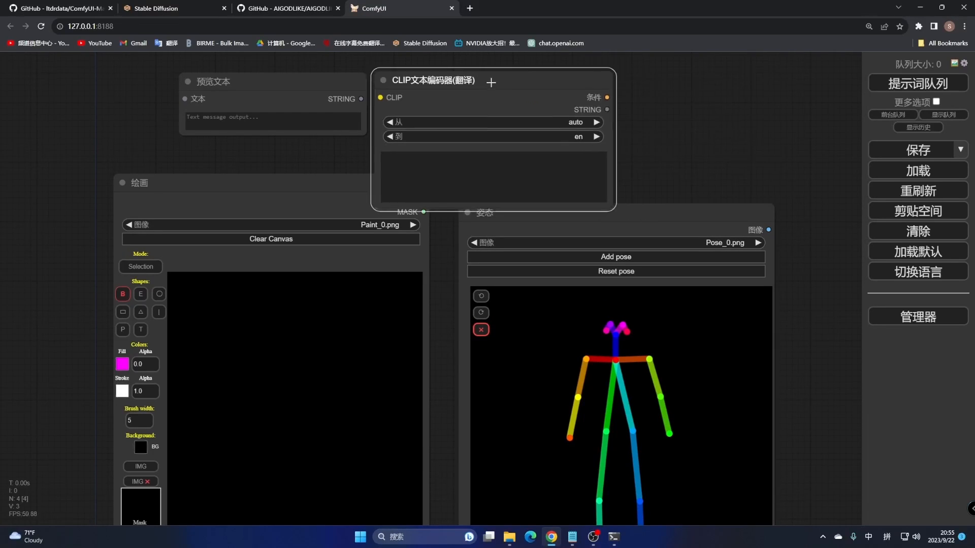
left_click_drag(489, 81, 497, 76)
Step: Add the 翻译文本 node from Alek节点's 文本 category and line it up in a row with the 预览文本 and CLIP文本编码器(翻译) nodes
right_click(680, 99)
left_click(696, 105)
left_click(755, 222)
left_click(812, 144)
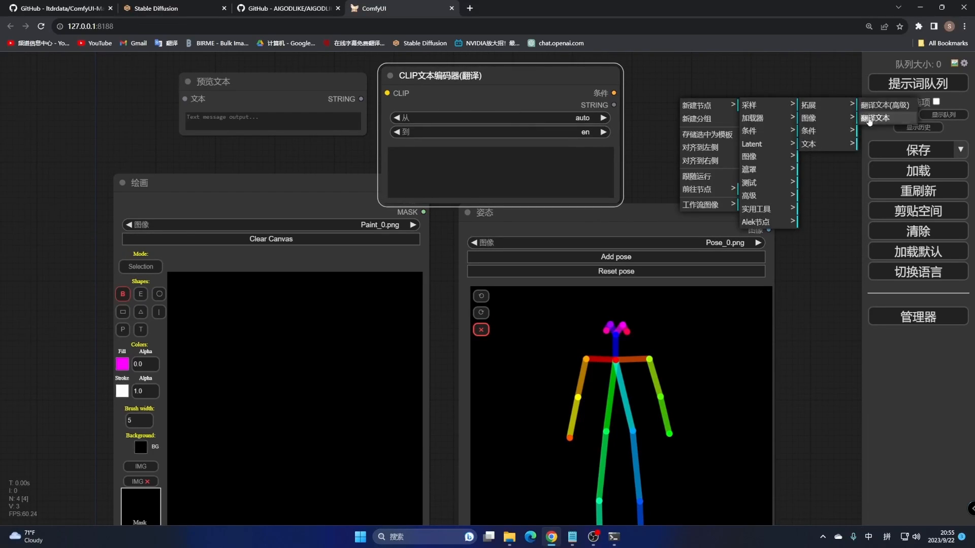
left_click(886, 114)
left_click_drag(472, 93, 460, 87)
left_click_drag(266, 91, 215, 88)
left_click_drag(659, 86, 647, 84)
Step: Sketch a flower with a stem and leaf on the 绘画 node's canvas and delete the node
left_click(237, 185)
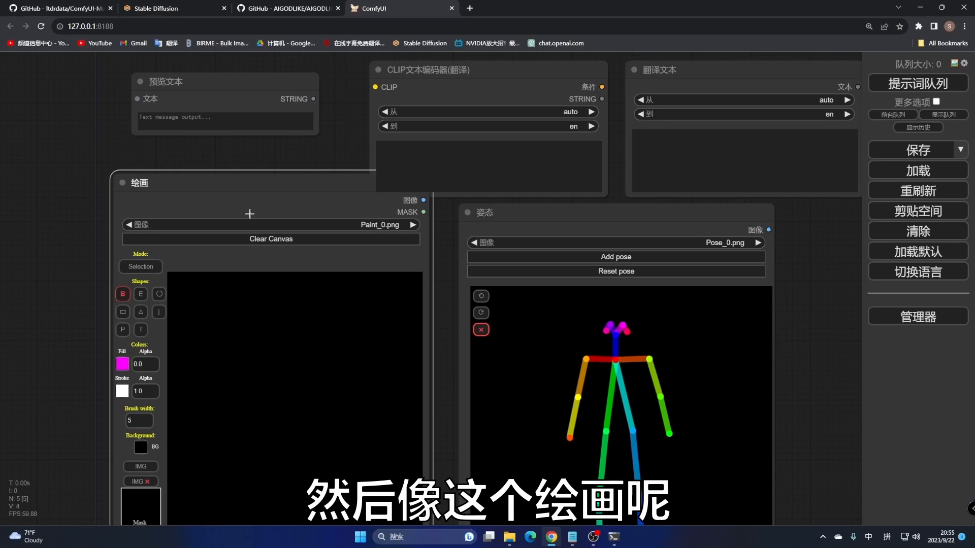
left_click_drag(250, 189, 223, 148)
mouse_move(250, 297)
left_mouse_down()
mouse_move(248, 310)
mouse_move(262, 293)
mouse_move(281, 321)
mouse_move(255, 328)
mouse_move(223, 306)
mouse_move(231, 287)
mouse_move(250, 293)
mouse_move(268, 411)
left_mouse_up()
mouse_move(268, 346)
left_mouse_down()
mouse_move(302, 330)
mouse_move(266, 377)
left_mouse_up()
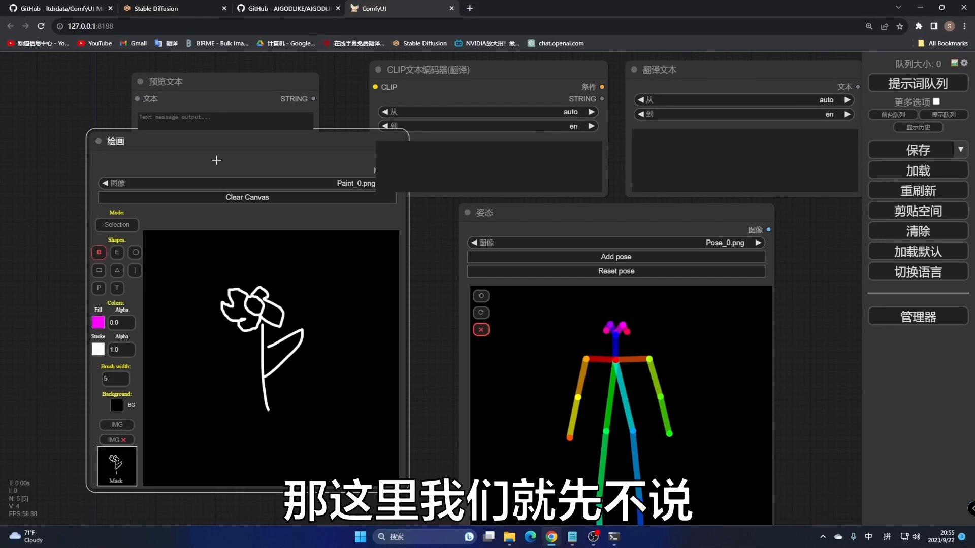
key("Delete")
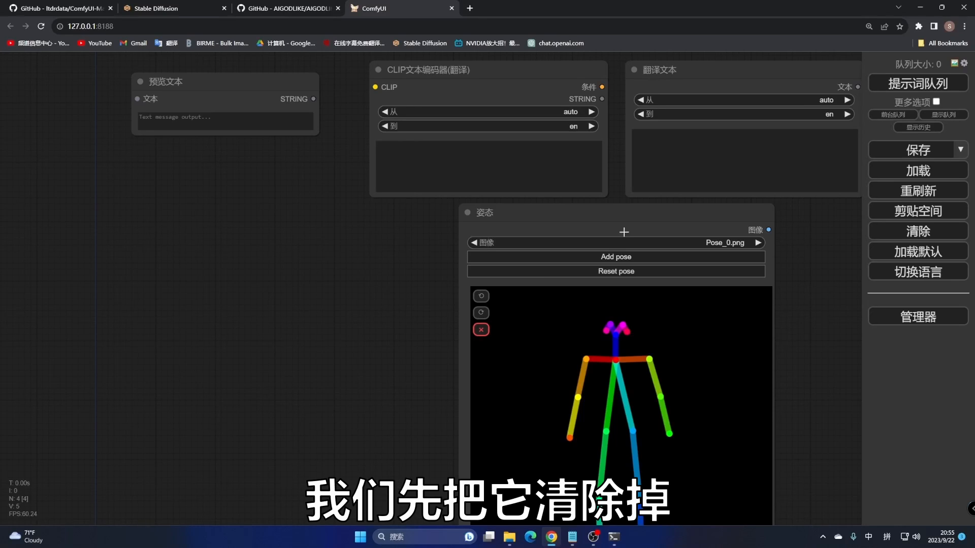
Step: Bend both forearms of the skeleton outward in the 姿态 node and delete the node
left_click_drag(625, 217, 371, 145)
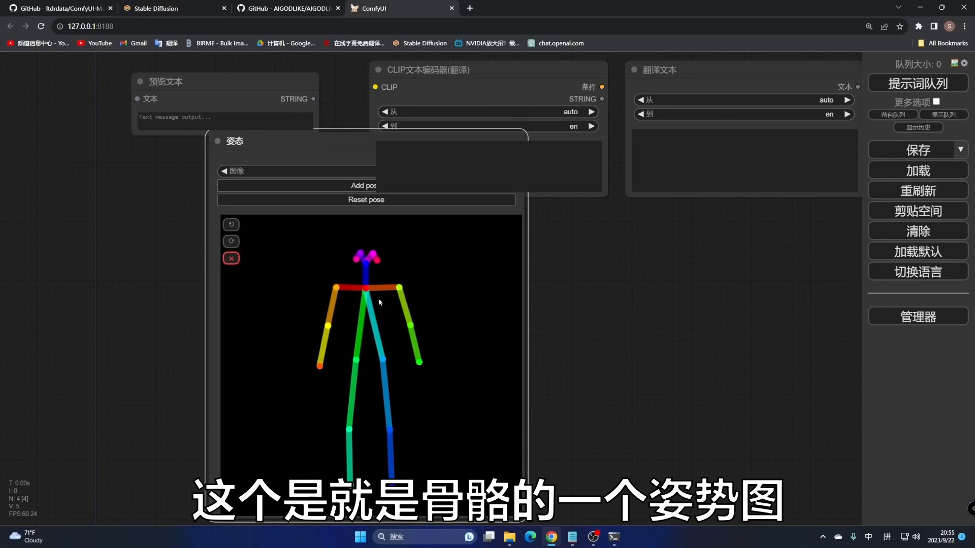
left_click_drag(318, 366, 308, 329)
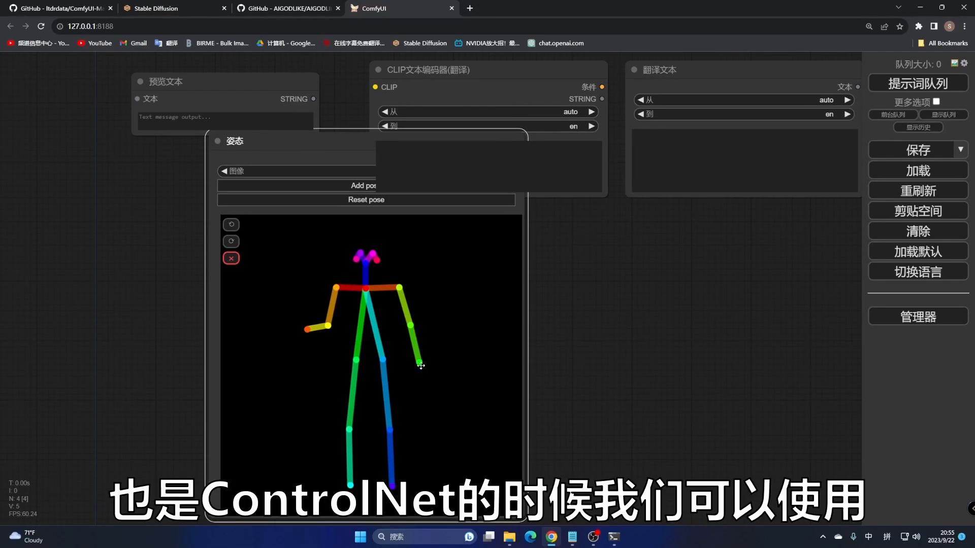
left_click_drag(419, 362, 450, 326)
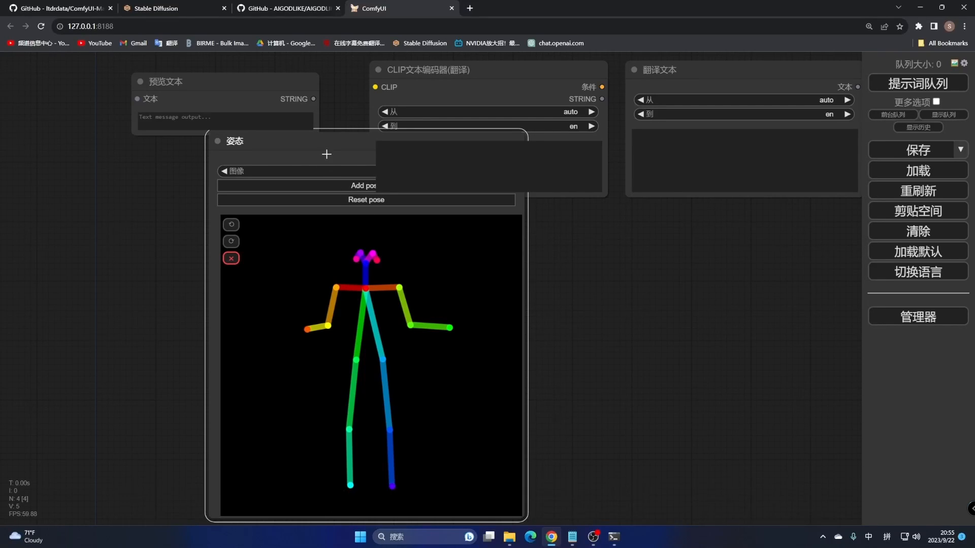
key("Delete")
Step: Clear the remaining nodes from the canvas and load the default workflow
left_click(252, 80)
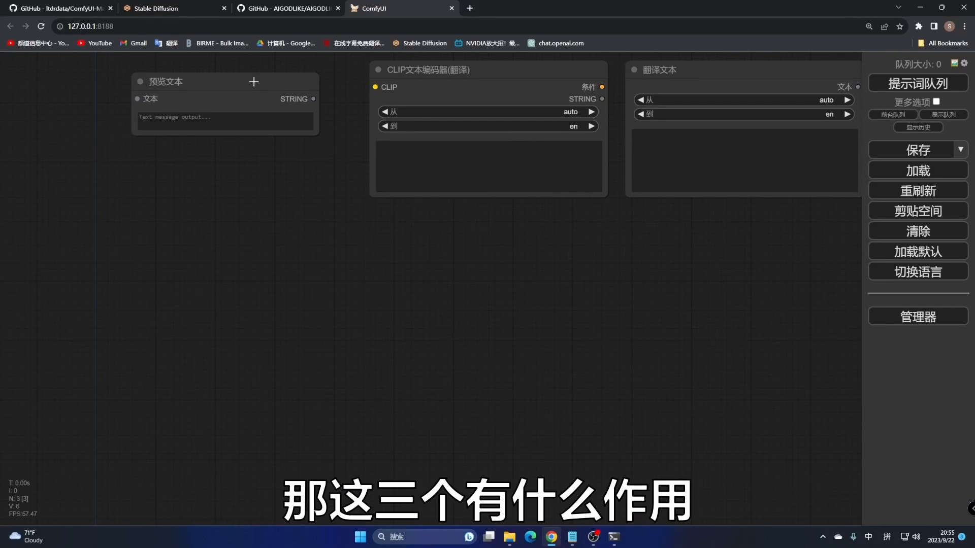
left_click(431, 95)
left_click(750, 80)
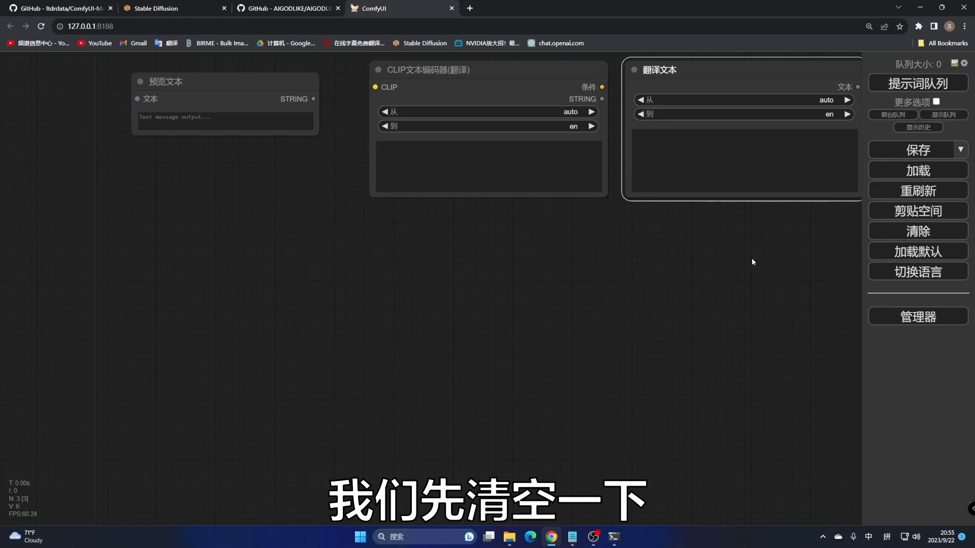
left_click(901, 232)
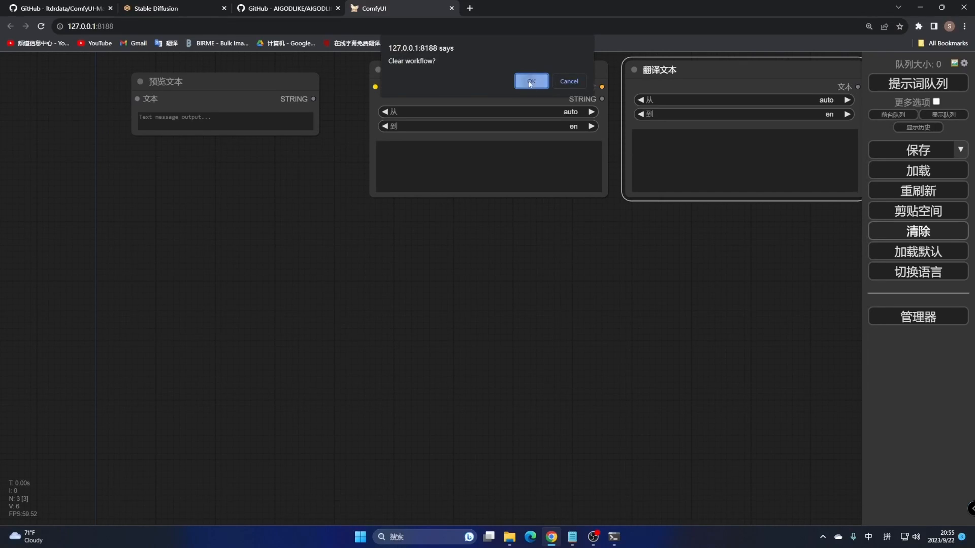
left_click(526, 81)
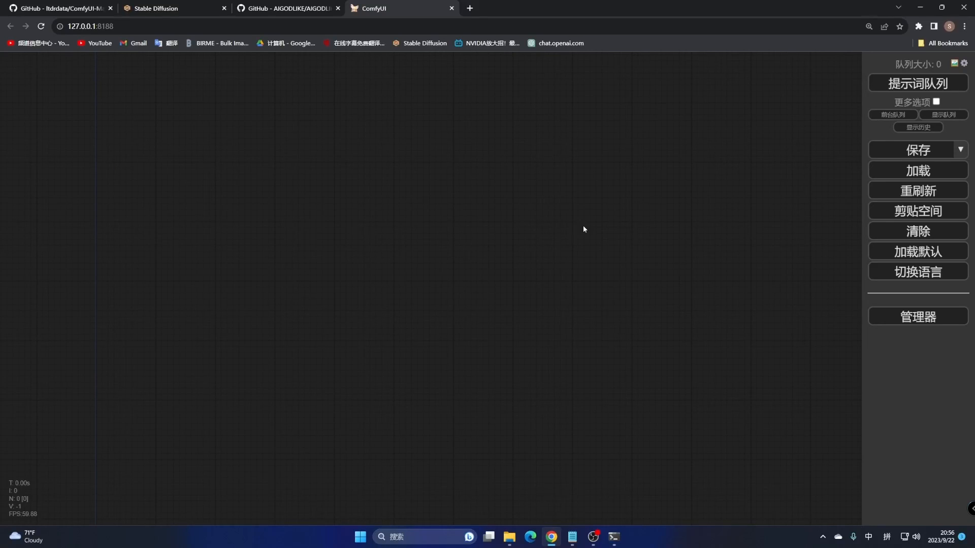
left_click(940, 254)
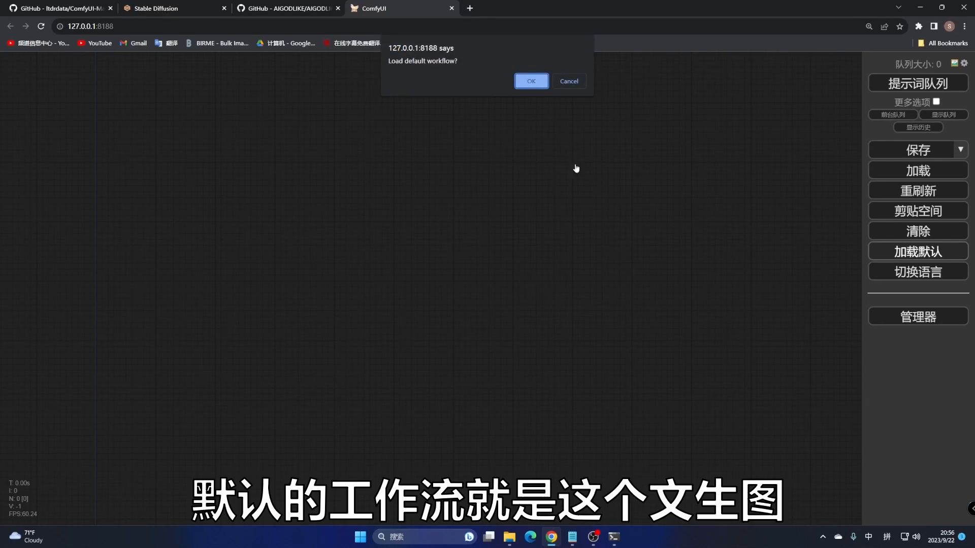
left_click(531, 81)
Step: Add a CLIP文本编码器(翻译) node from Alek节点's 条件 category below the K采样器 node
left_click_drag(702, 223, 583, 254)
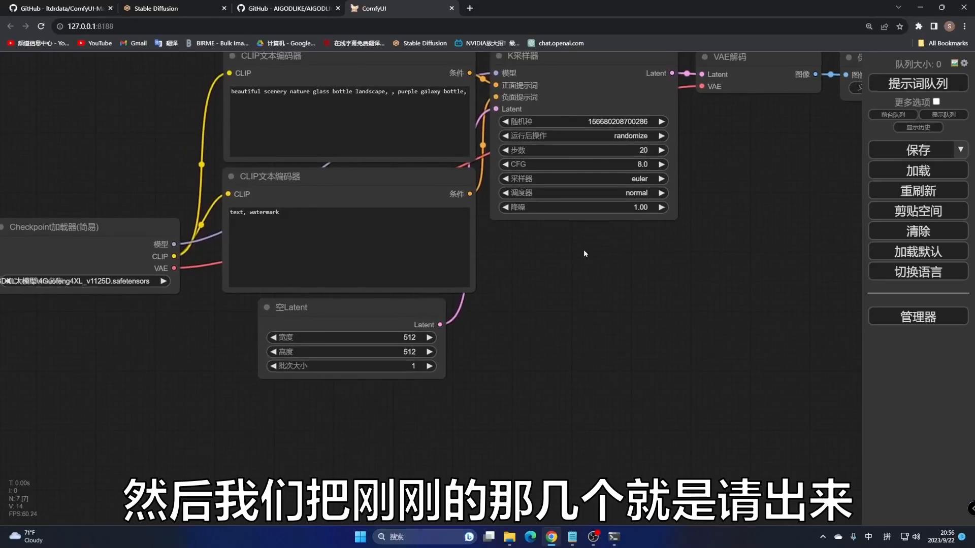
right_click(532, 326)
left_click(541, 324)
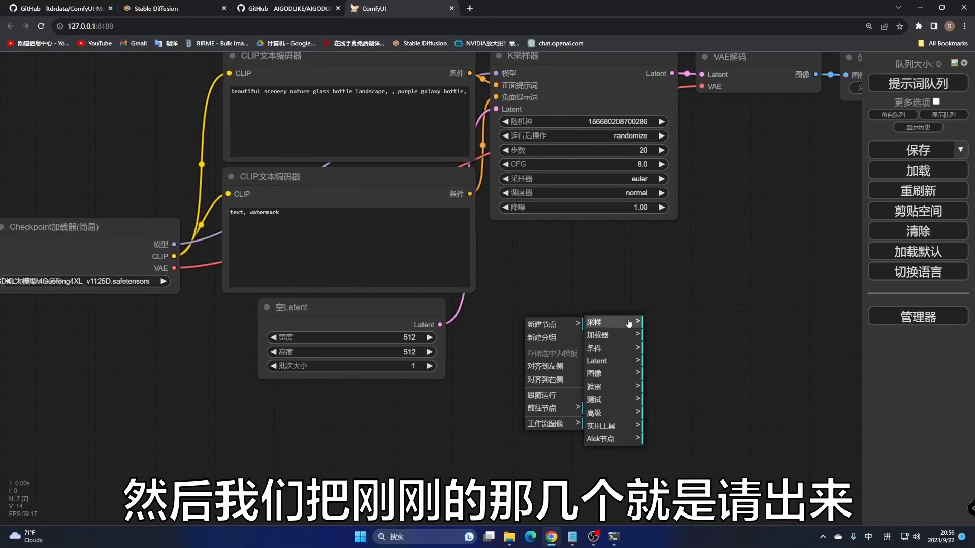
left_click(614, 442)
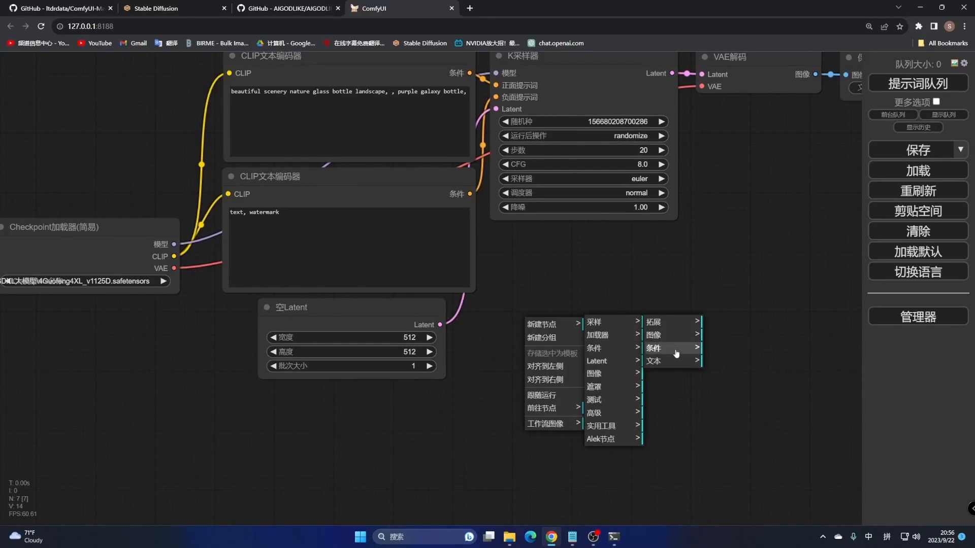
left_click(658, 350)
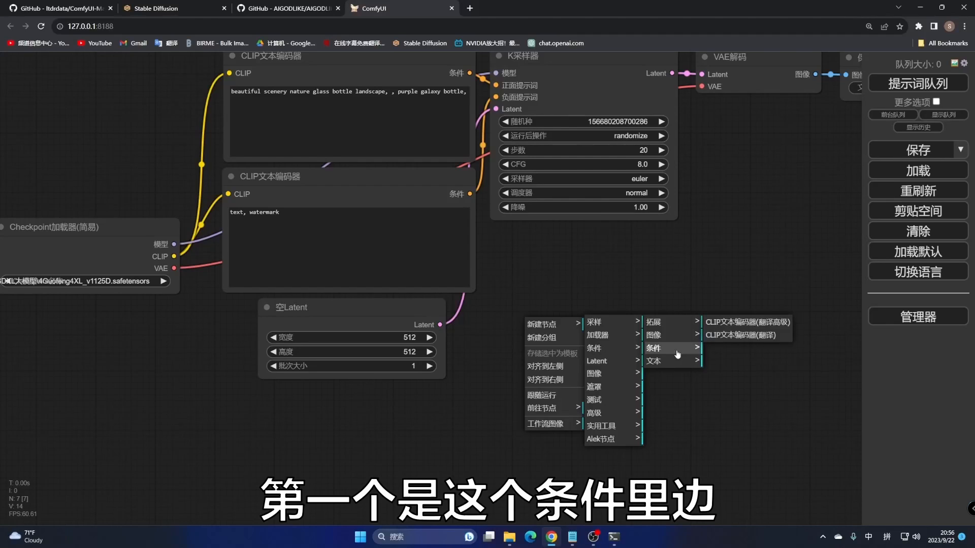
left_click(731, 340)
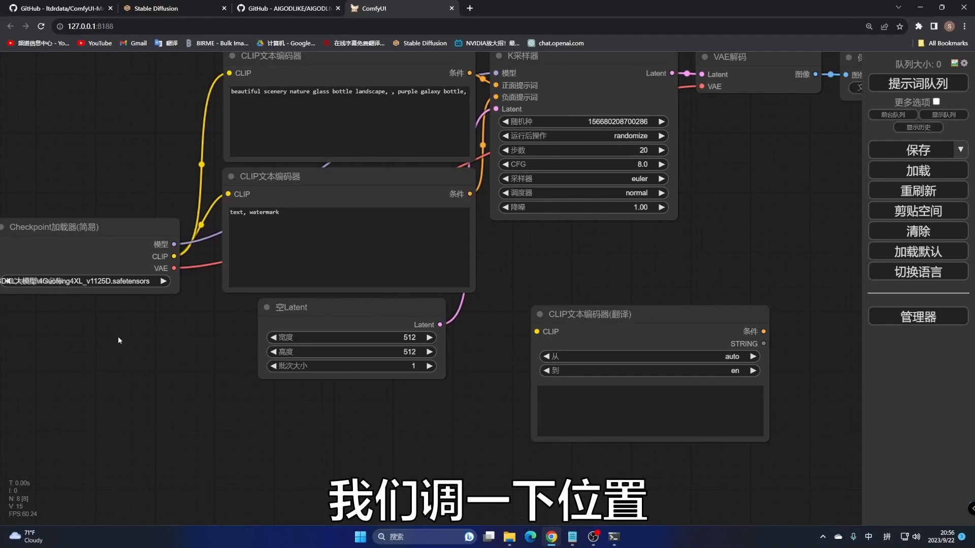
Step: Rearrange the nodes so that the CLIP文本编码器(翻译) node sits directly below the Checkpoint加载器 node
left_click_drag(118, 336, 238, 388)
left_click_drag(223, 297, 207, 57)
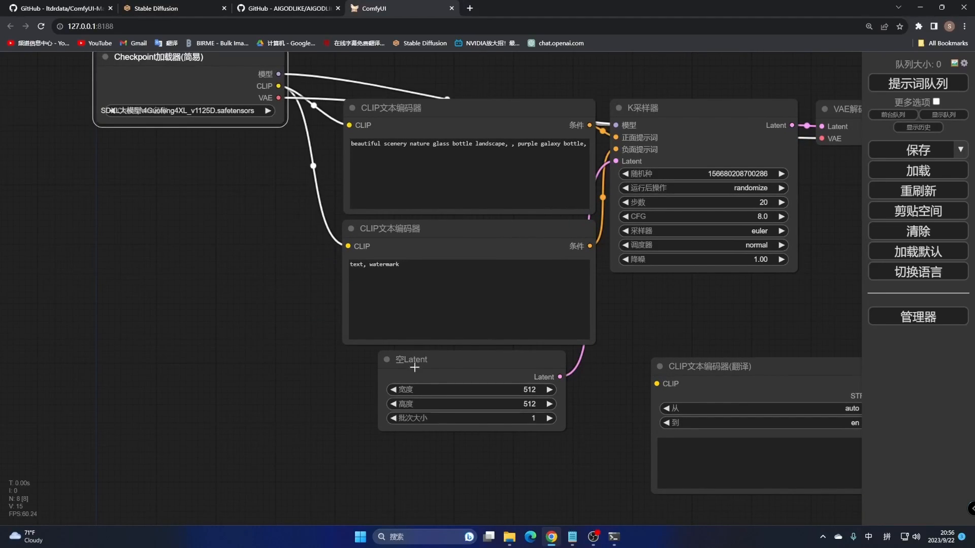
left_click_drag(493, 363, 533, 375)
left_click_drag(744, 383, 162, 159)
left_click_drag(270, 366, 323, 364)
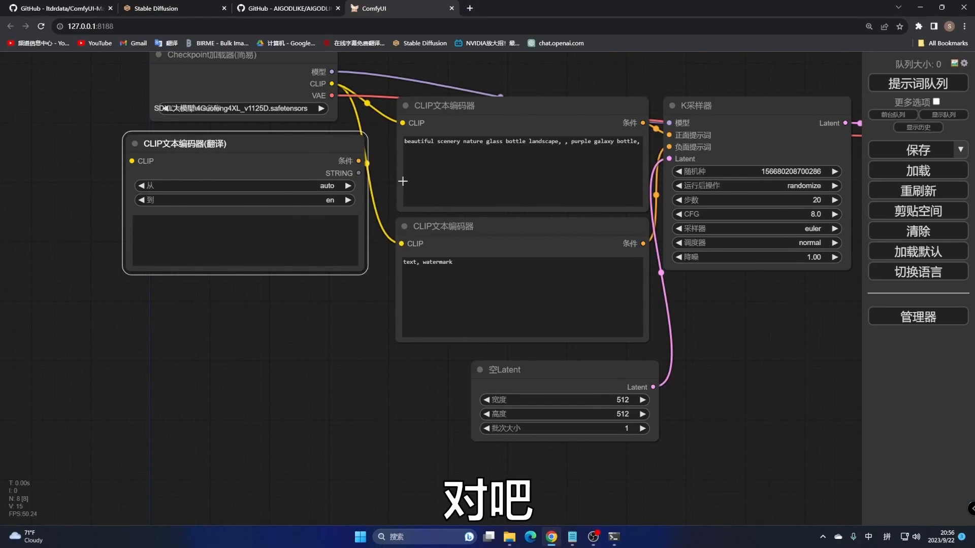
Step: Highlight the default positive prompt text in the upper CLIP文本编码器 node
left_click(558, 171)
left_click_drag(617, 140, 392, 137)
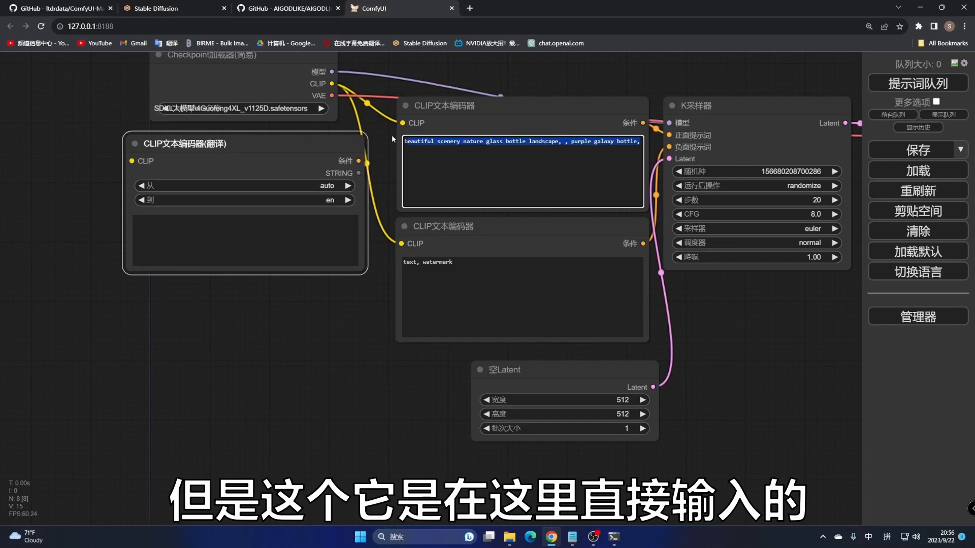
left_click(485, 186)
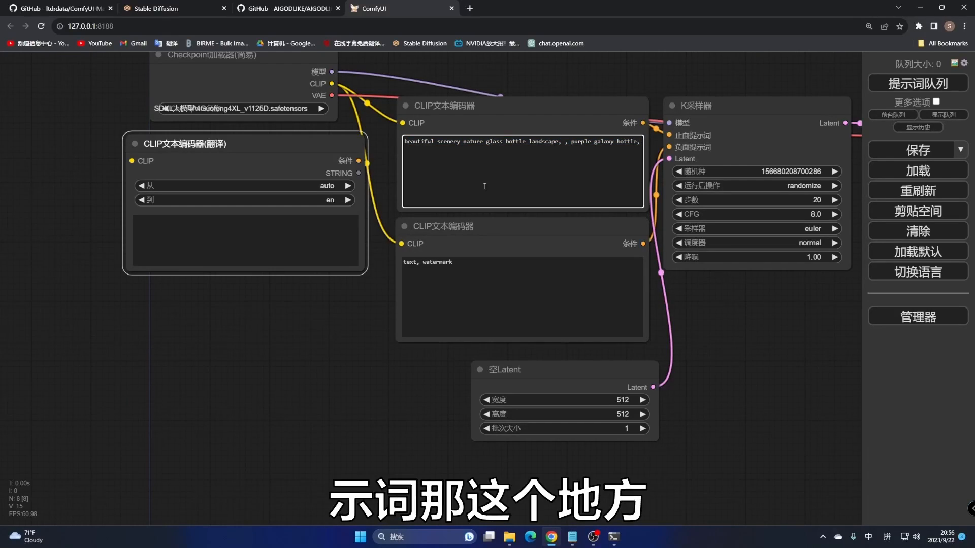
Step: Enter 一个女孩 as the prompt in the CLIP文本编码器(翻译) node
left_click(168, 232)
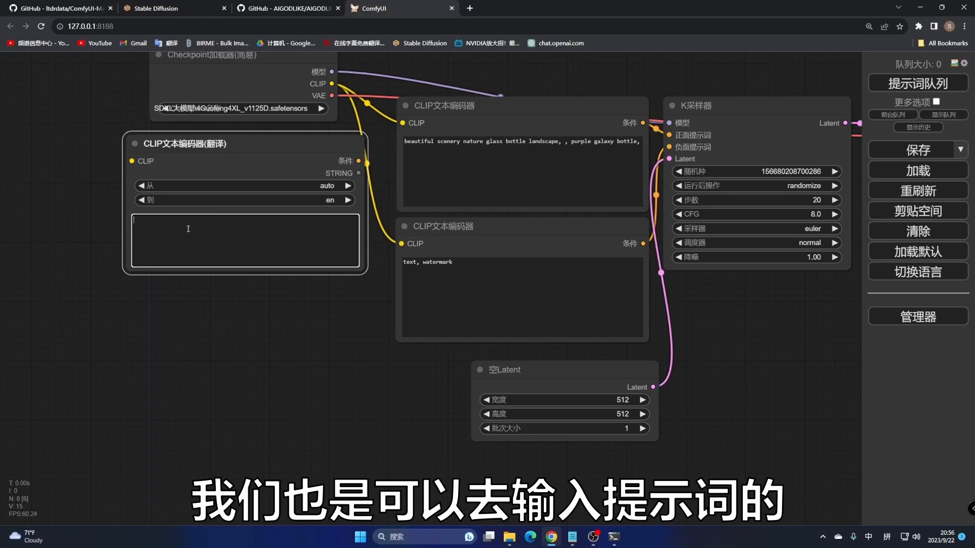
type("yi")
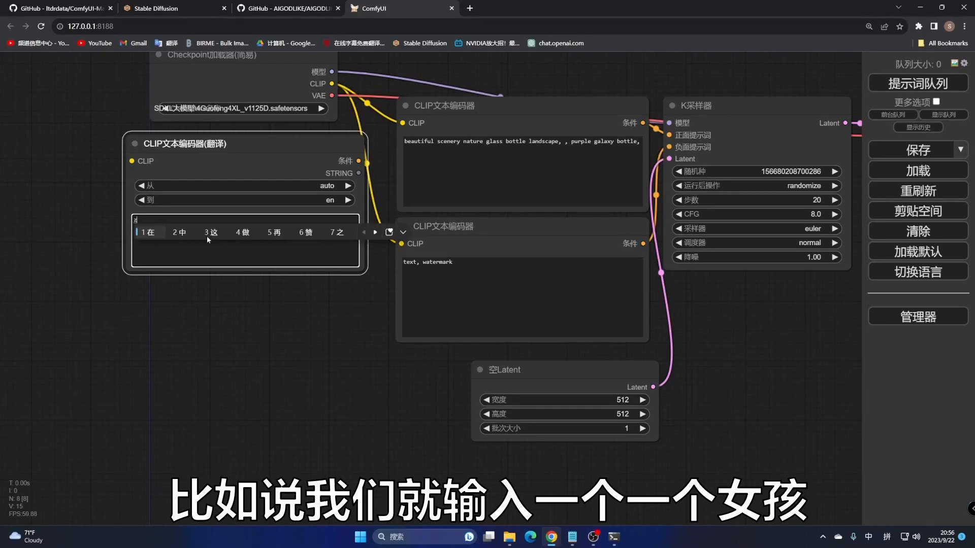
type("ge")
key("space")
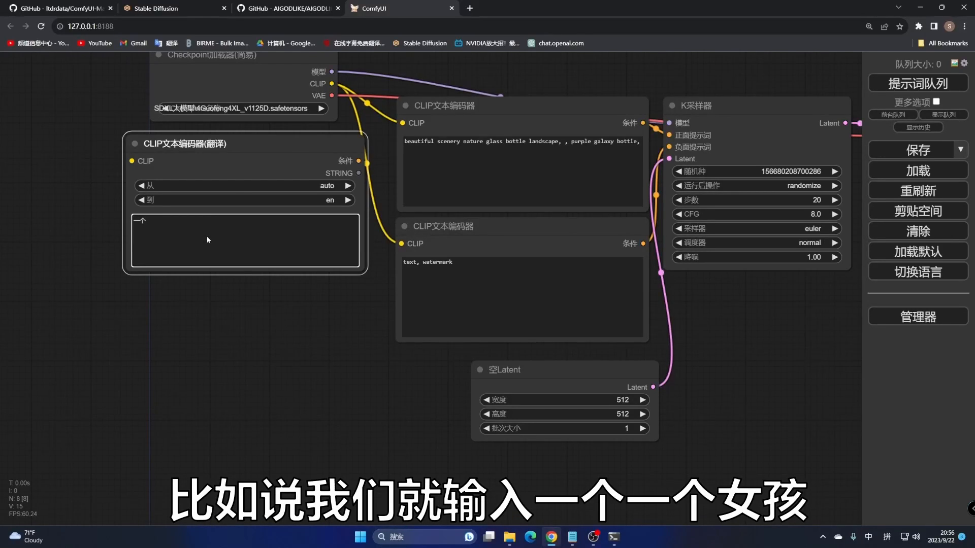
type("nvhai")
key("space")
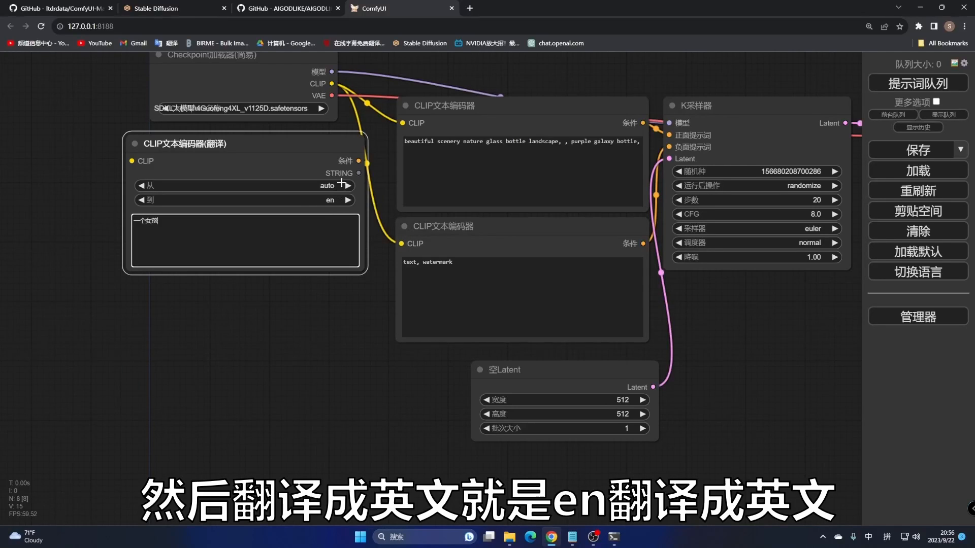
Step: Replace the upper CLIP文本编码器 node with the CLIP文本编码器(翻译) node, connecting it to the checkpoint loader's CLIP output and the K采样器's 正面提示词 input
left_click_drag(325, 144, 283, 151)
left_click_drag(562, 120, 565, 122)
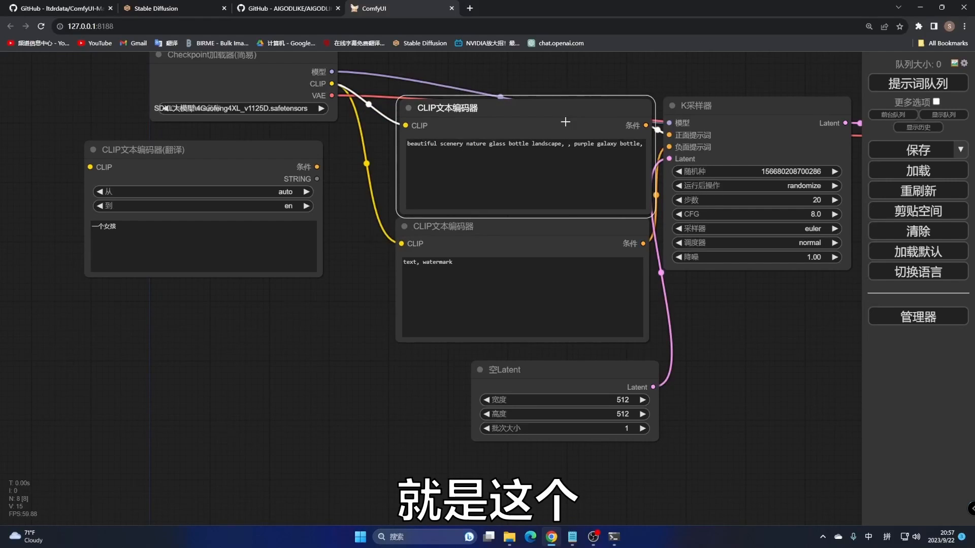
key("Delete")
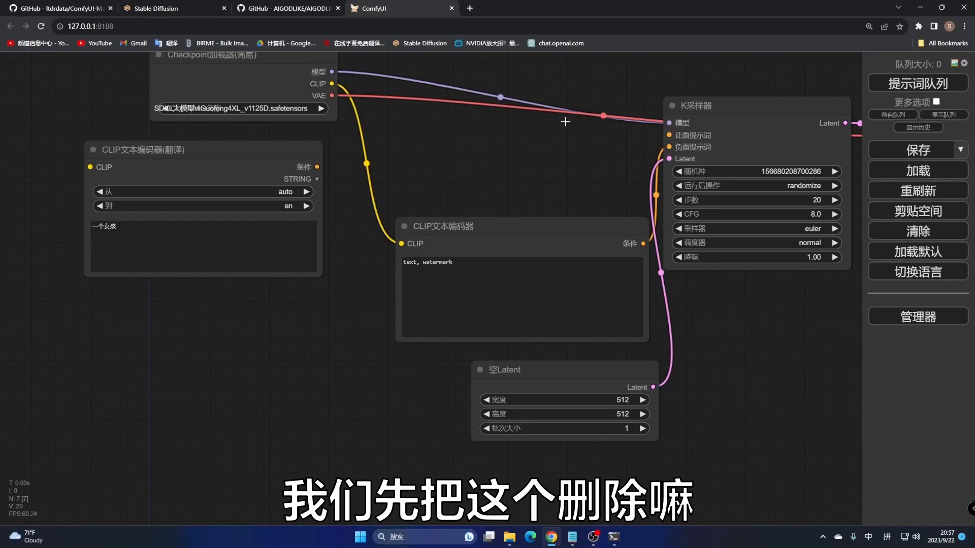
left_click_drag(214, 161, 514, 85)
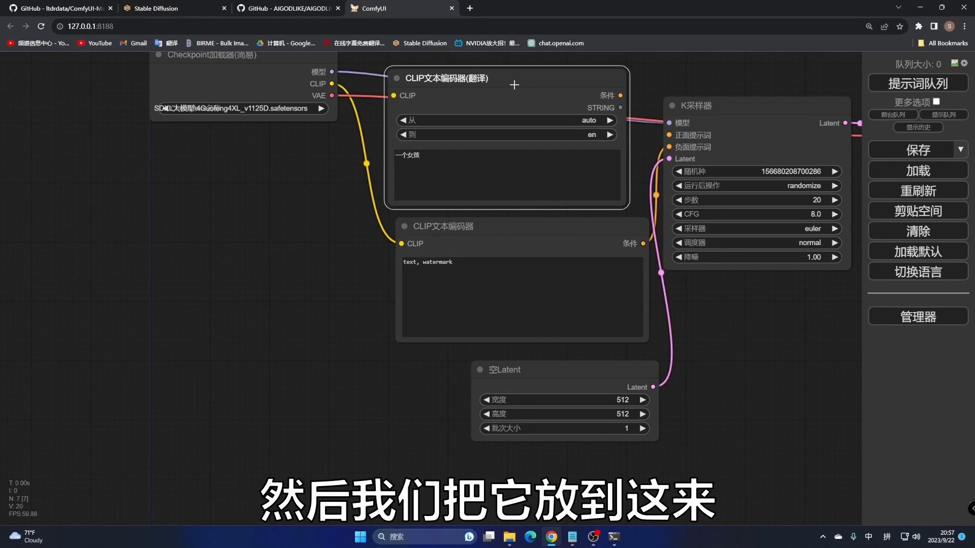
left_click_drag(393, 96, 331, 84)
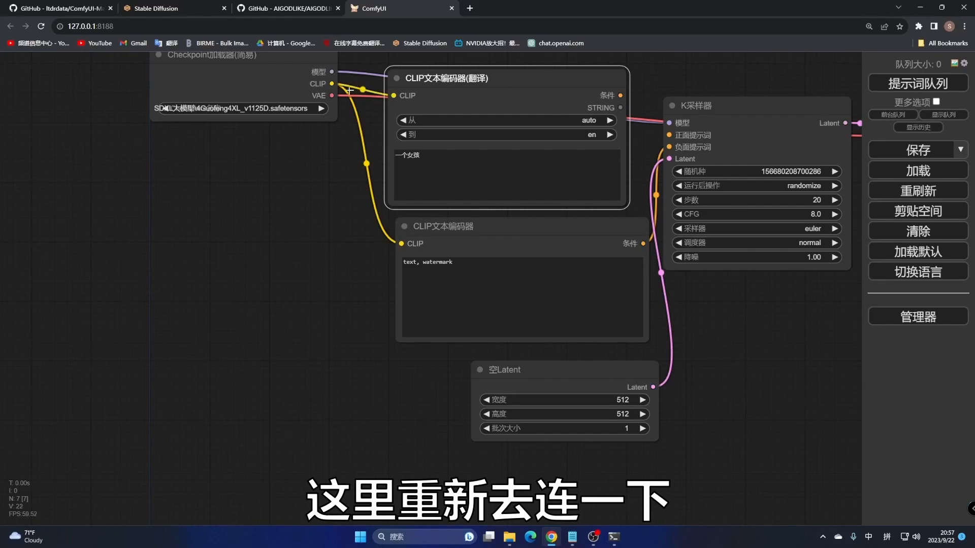
left_click_drag(621, 95, 669, 135)
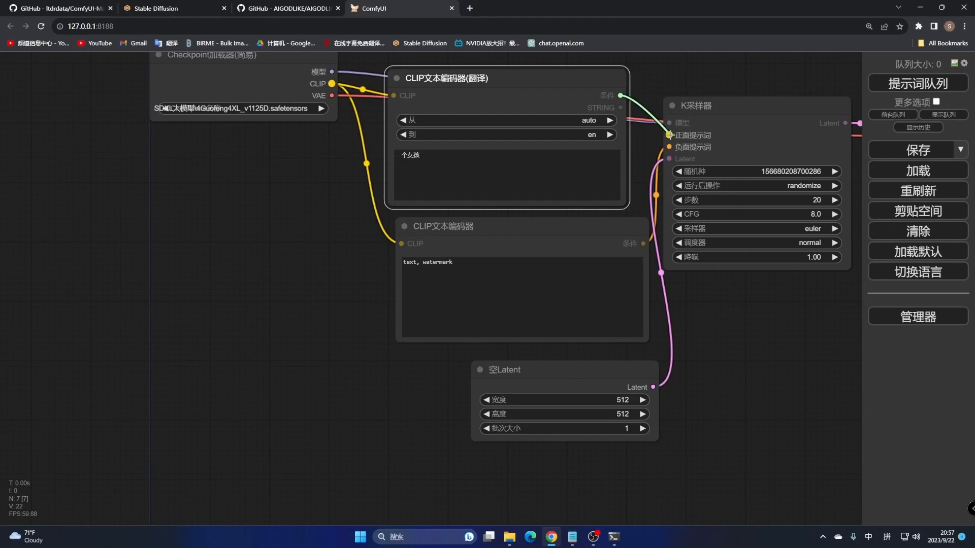
Step: Move the Checkpoint加载器 node down beside the encoders and set its model to revAnimated_v122.safetensors
left_click_drag(291, 84, 233, 190)
left_click(203, 216)
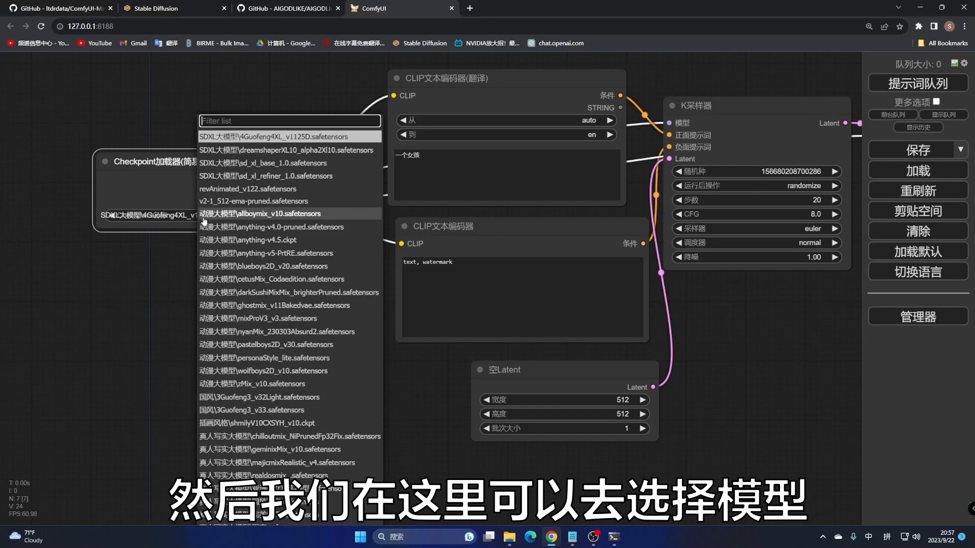
left_click(230, 190)
left_click_drag(258, 173, 246, 149)
Step: Queue the prompt to generate an image with the translated text encoder
left_click(918, 84)
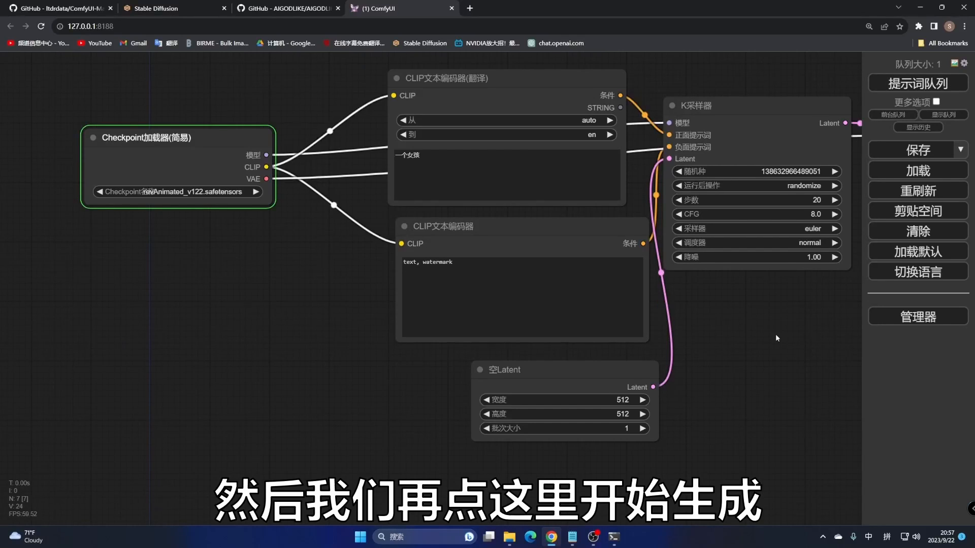
left_click_drag(775, 333, 630, 346)
left_click(352, 125)
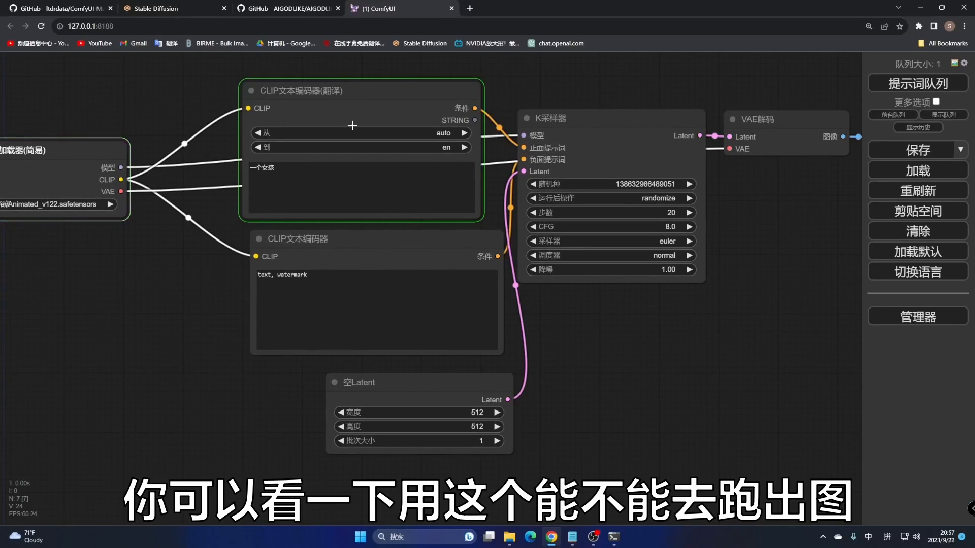
Step: Inspect the generated image in the 保存图像 node and review the positive and negative prompt texts
left_click_drag(766, 341, 482, 336)
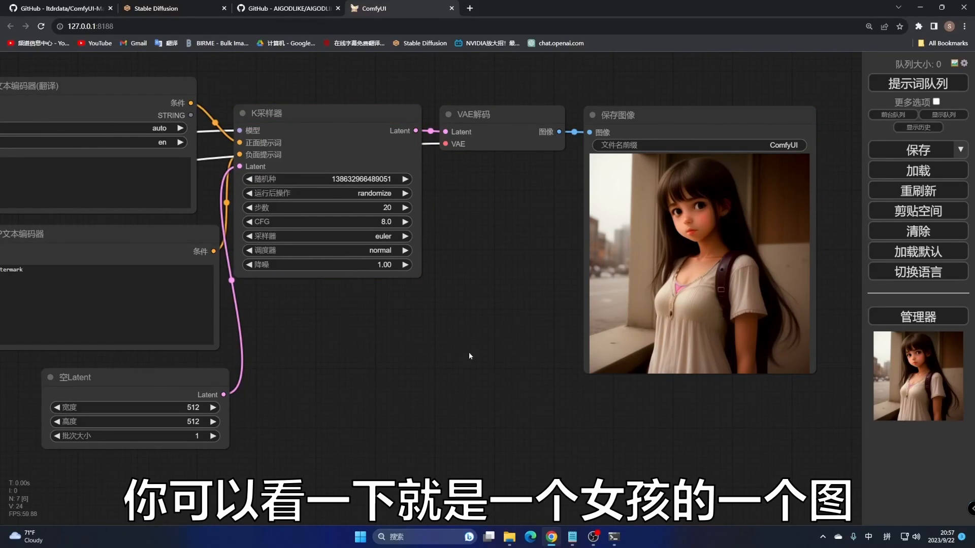
left_click_drag(468, 352, 754, 351)
left_click(294, 169)
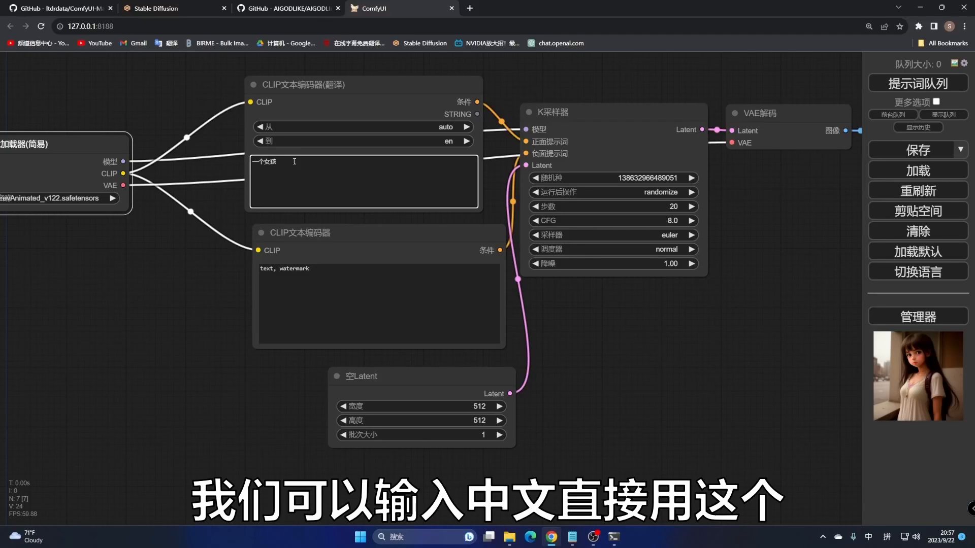
left_click_drag(136, 315, 322, 303)
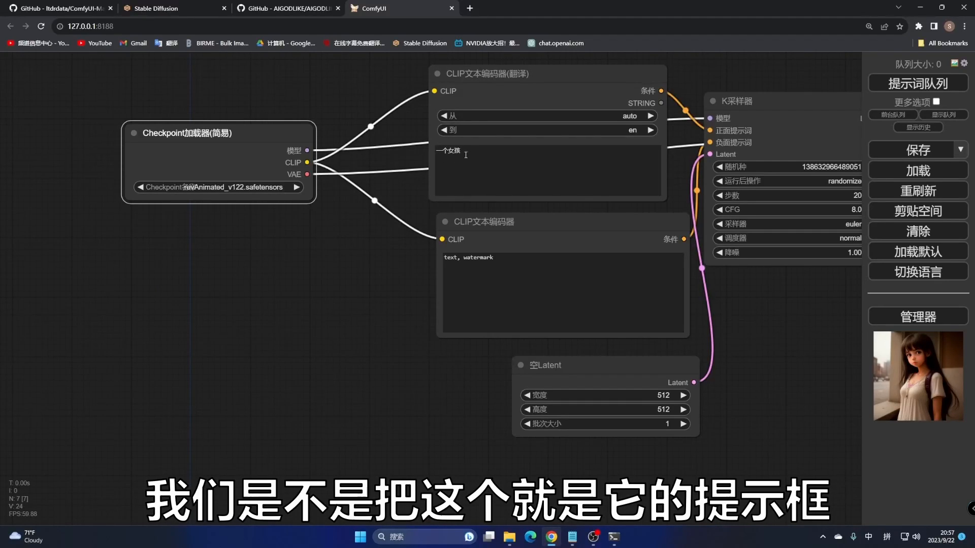
left_click(529, 274)
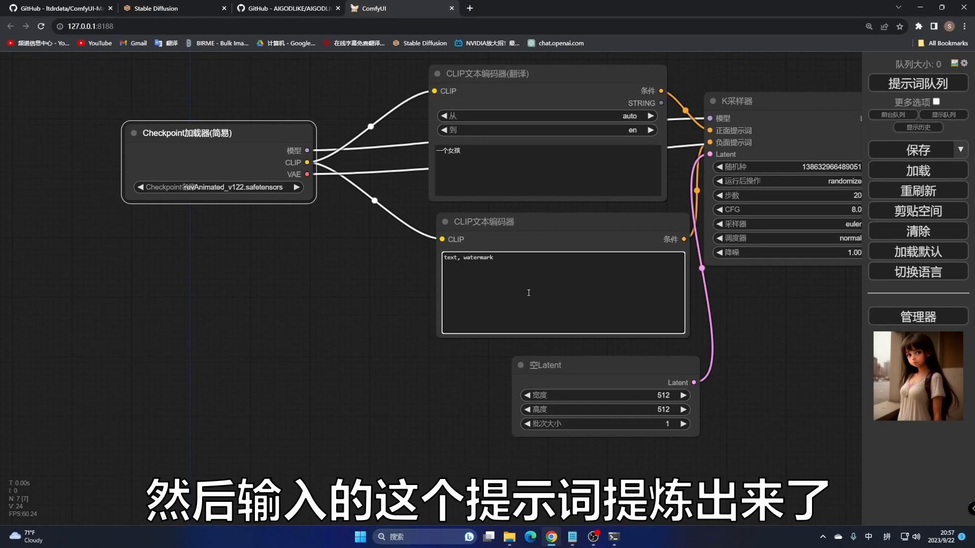
Step: Replace the CLIP文本编码器(翻译) node with a standard CLIP文本编码器 wired from CLIP to 正面提示词, and convert its text to an input
left_click(579, 87)
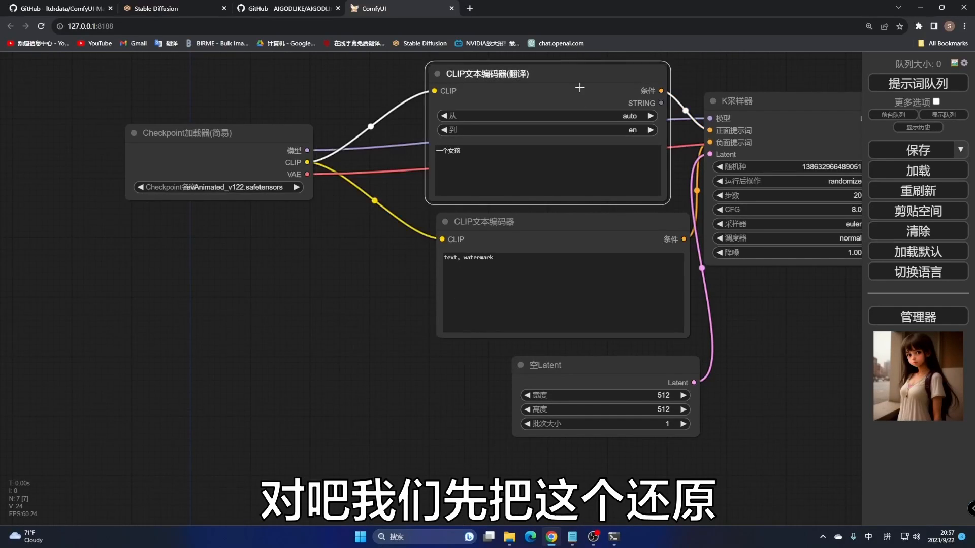
key("Delete")
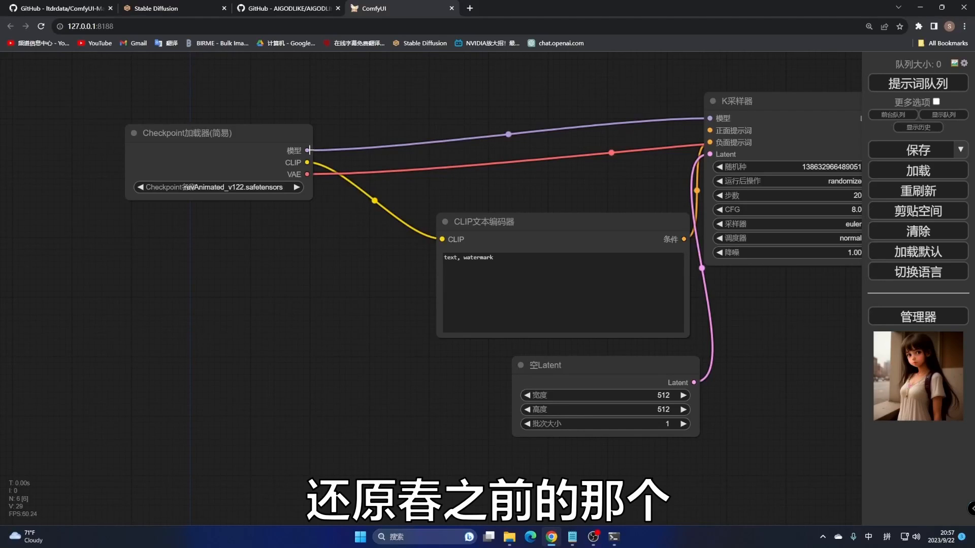
left_click_drag(307, 150, 388, 142)
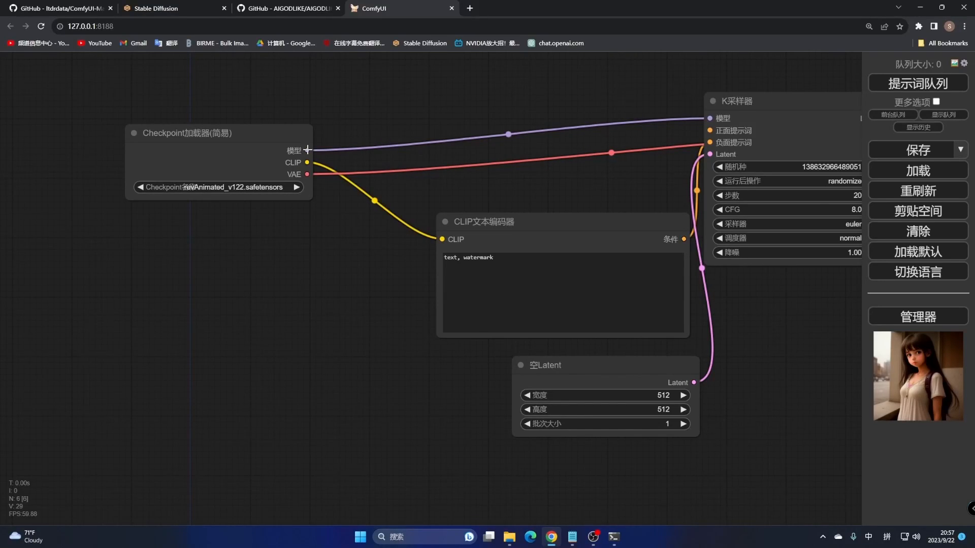
left_click_drag(309, 162, 386, 137)
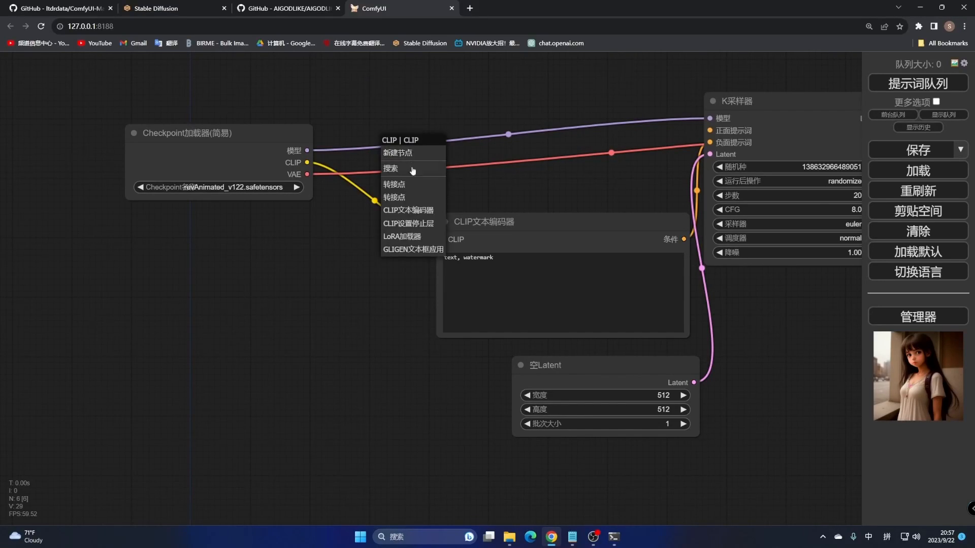
left_click(406, 212)
left_click_drag(619, 160, 710, 130)
left_click_drag(554, 152, 608, 77)
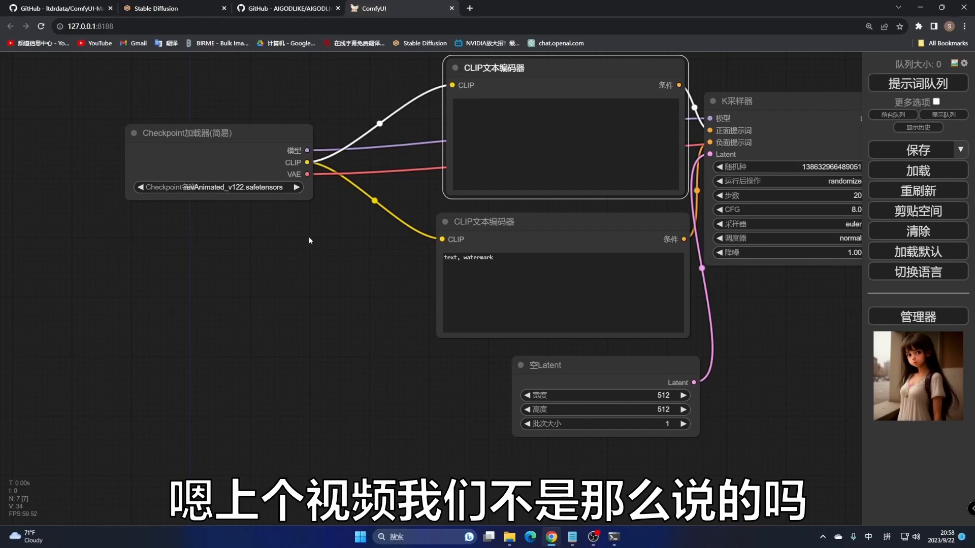
right_click(536, 71)
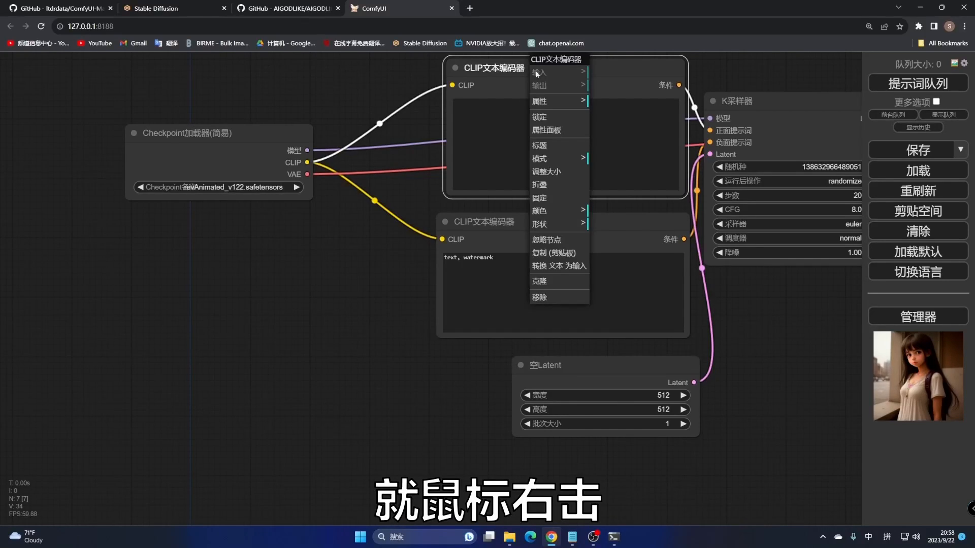
left_click(562, 267)
Step: Add a Primitive元节点 below the checkpoint loader, connect it to the upper encoder's 文本 input, and enlarge it
right_click(229, 249)
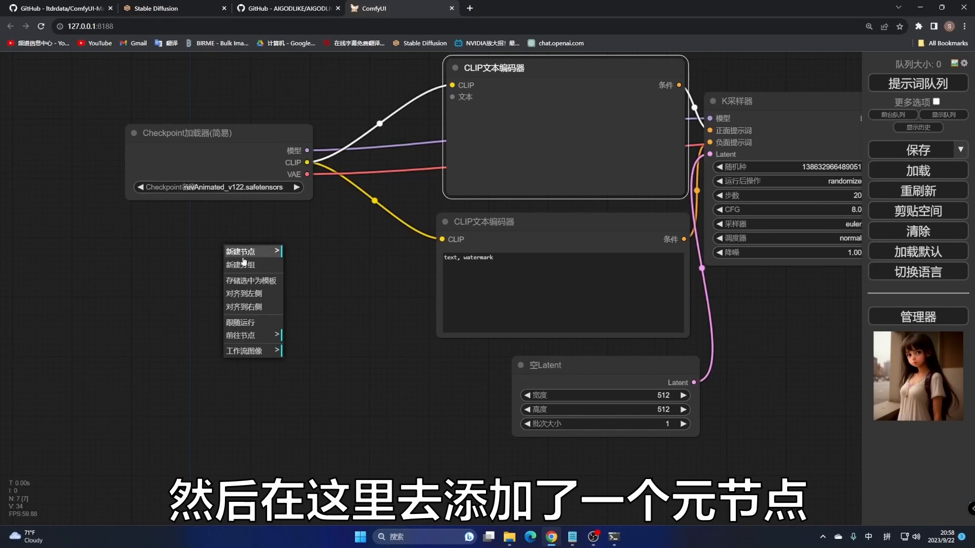
left_click(243, 251)
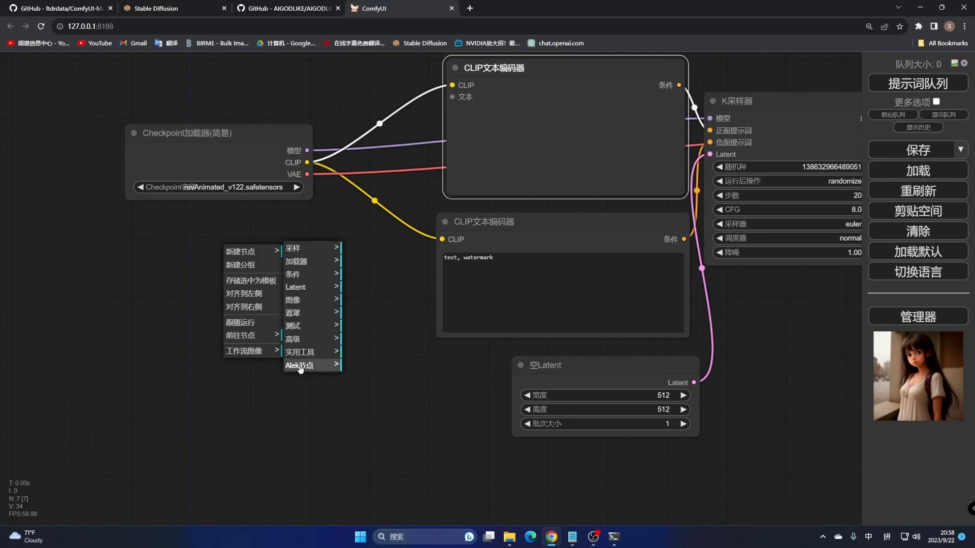
left_click(308, 353)
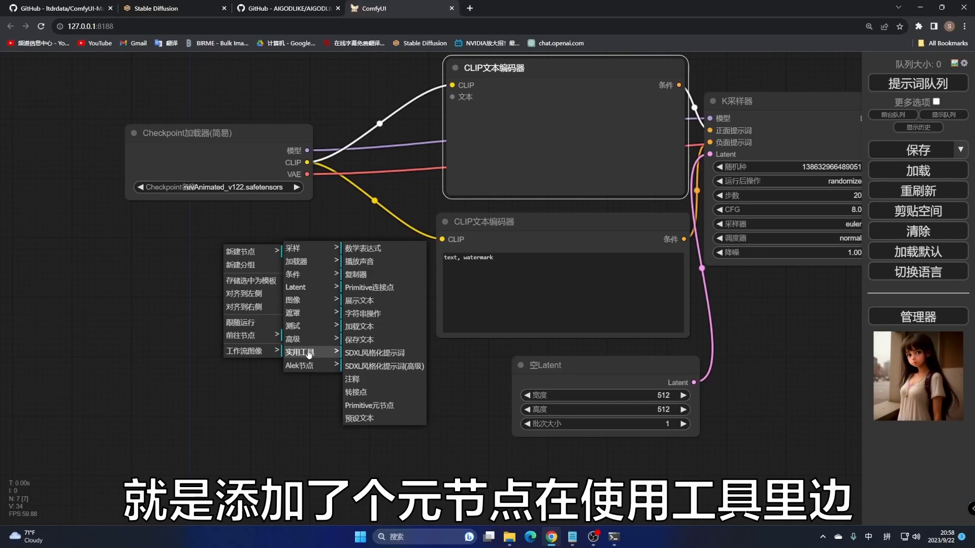
left_click(371, 406)
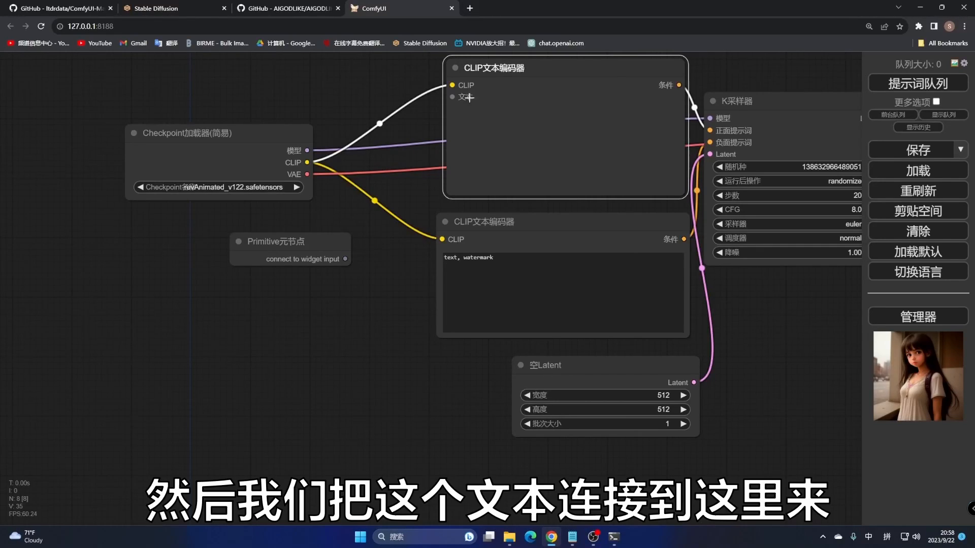
left_click_drag(453, 96, 264, 254)
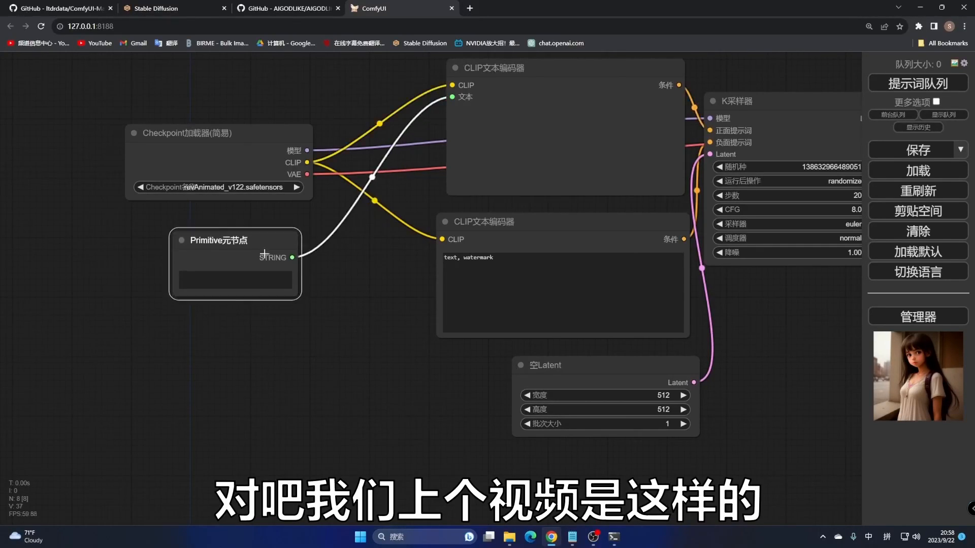
left_click_drag(304, 298, 349, 328)
left_click(300, 288)
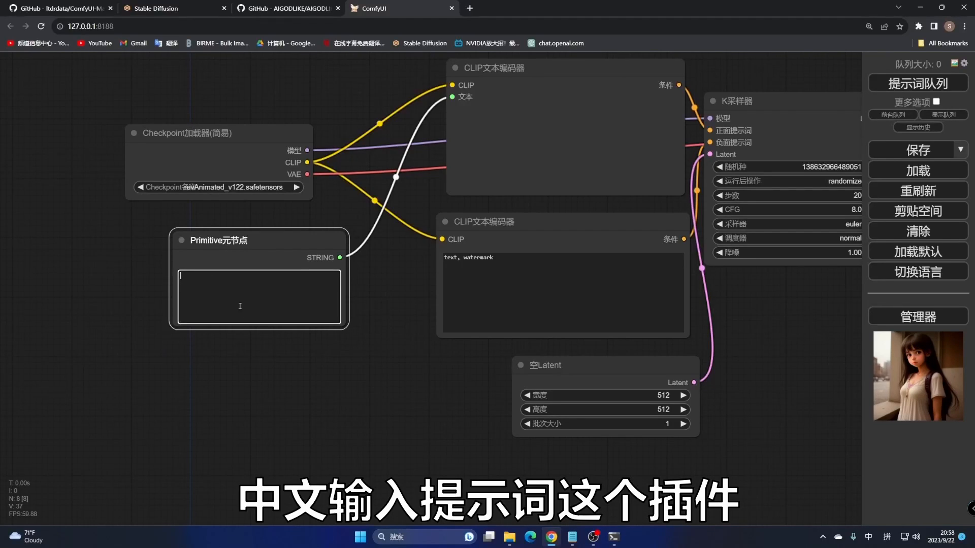
Step: Add the 翻译文本 node from Alek节点's 文本 category and place it below the Primitive元节点
right_click(248, 354)
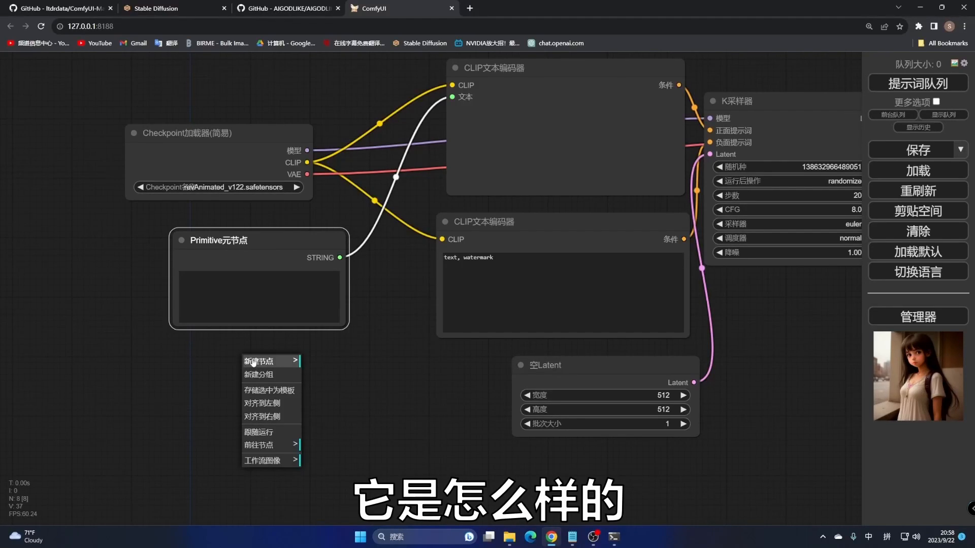
left_click(256, 362)
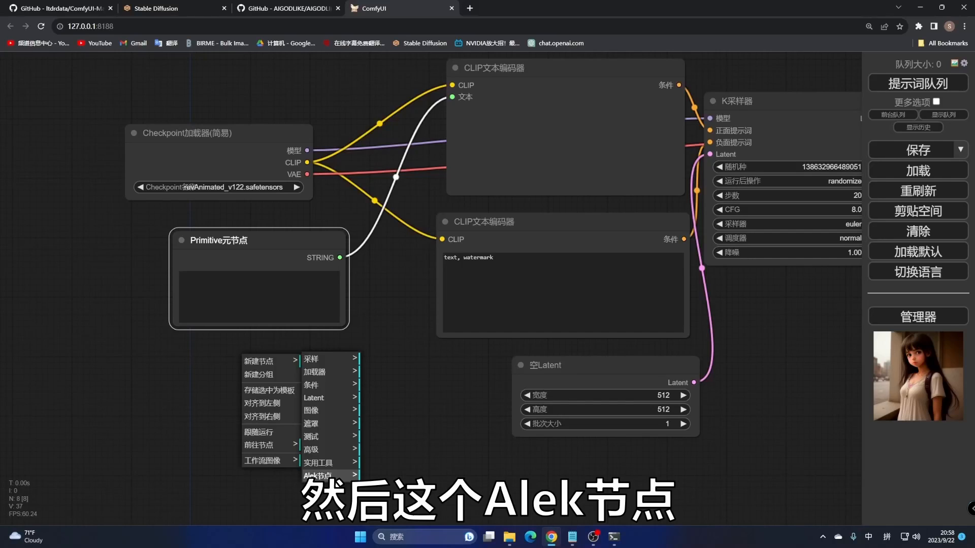
left_click(320, 476)
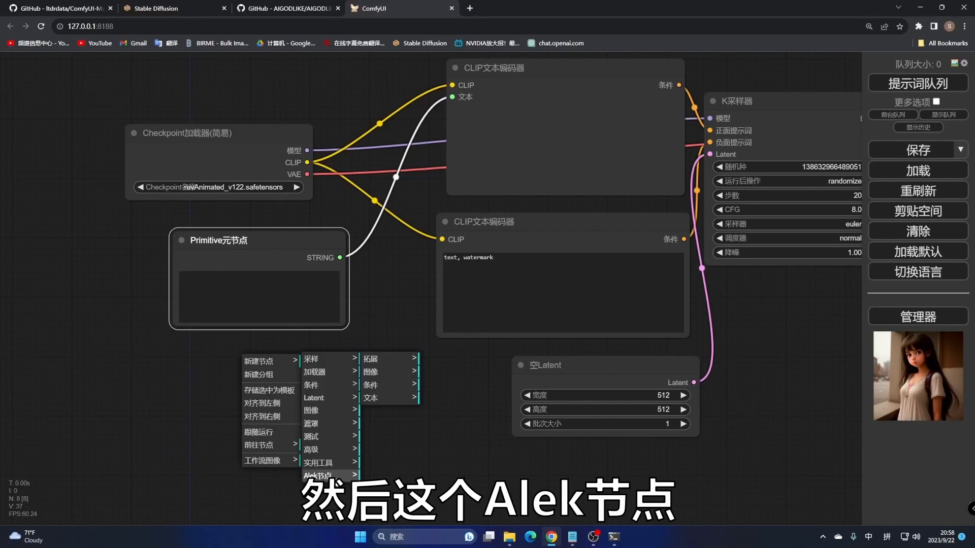
left_click(394, 405)
left_click(439, 375)
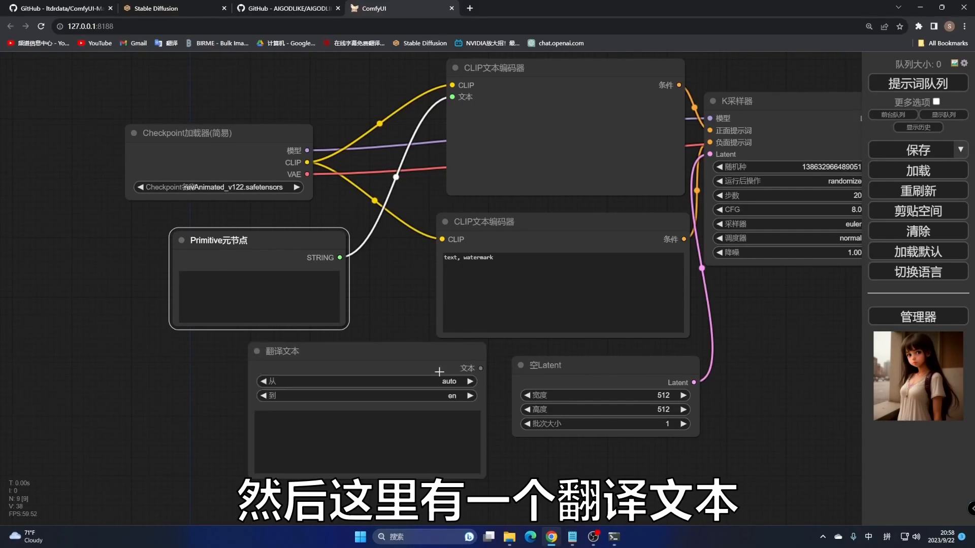
left_click_drag(406, 347, 305, 361)
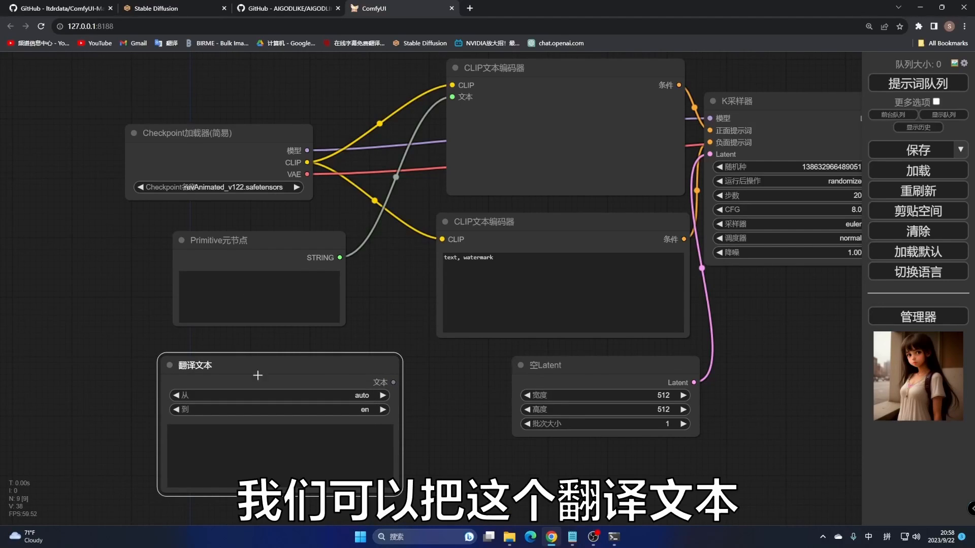
Step: Connect the 翻译文本 node to the upper encoder's 文本 input, replacing the Primitive元节点, which is deleted and its spot reused
left_click(250, 260)
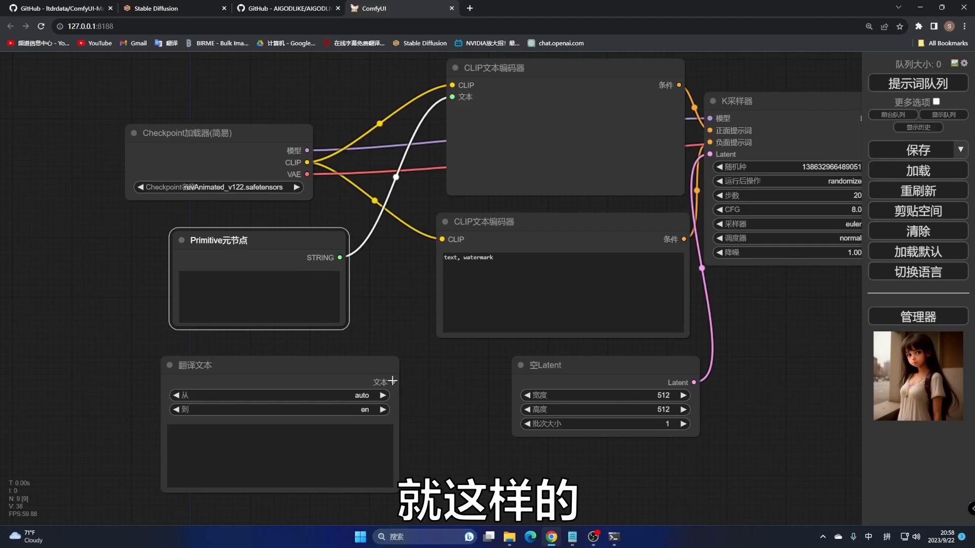
left_click_drag(393, 382, 451, 97)
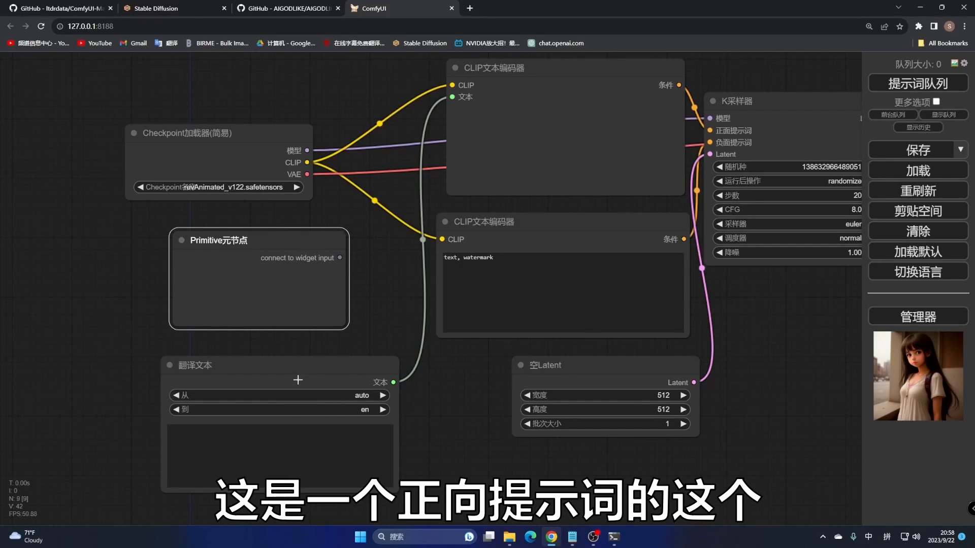
left_click_drag(298, 379, 292, 362)
left_click(229, 236)
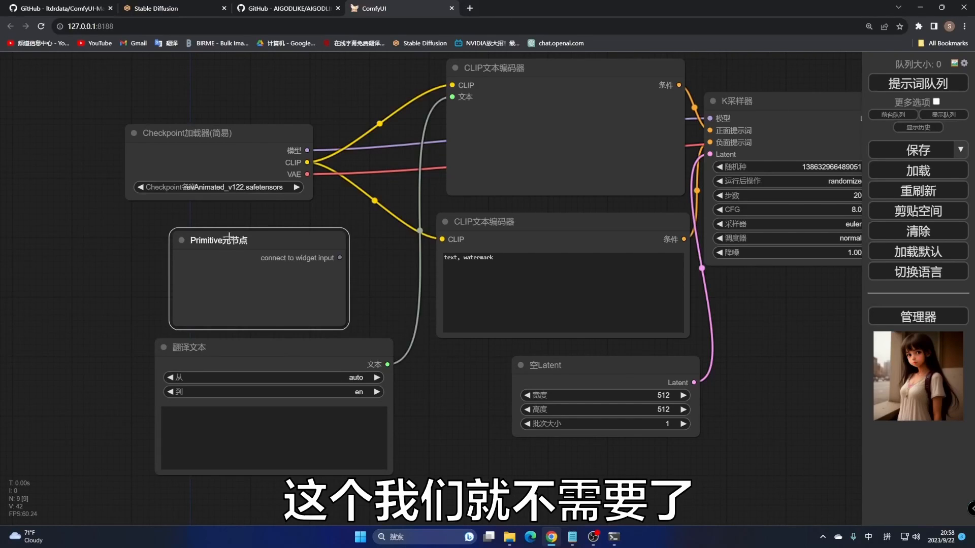
key("Delete")
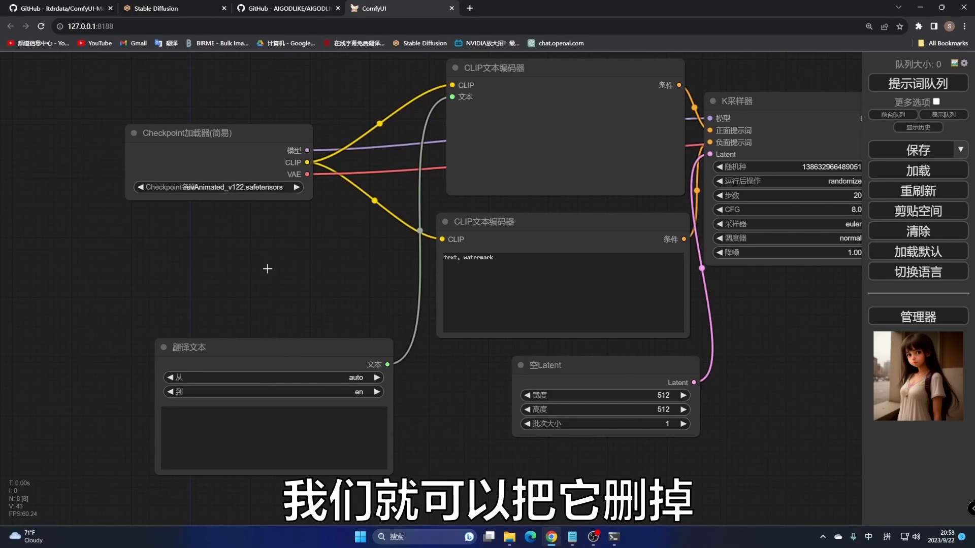
left_click_drag(261, 352, 264, 246)
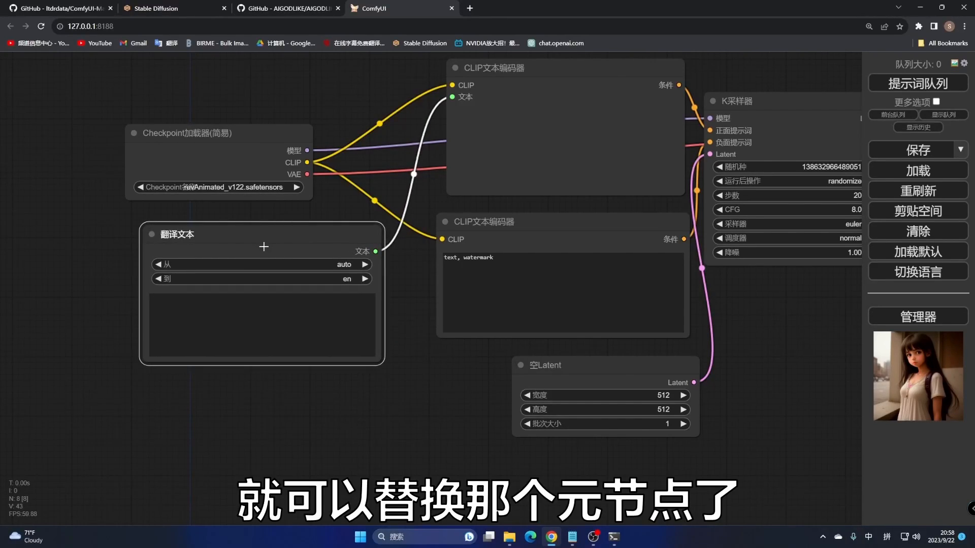
Step: Enter 一个女孩 as the text in the 翻译文本 node
left_click(209, 311)
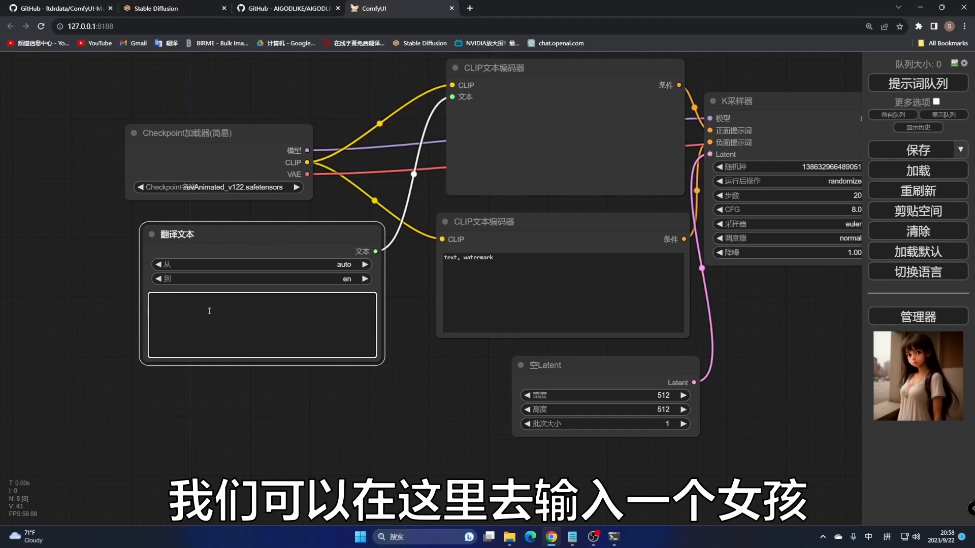
type("一个女孩")
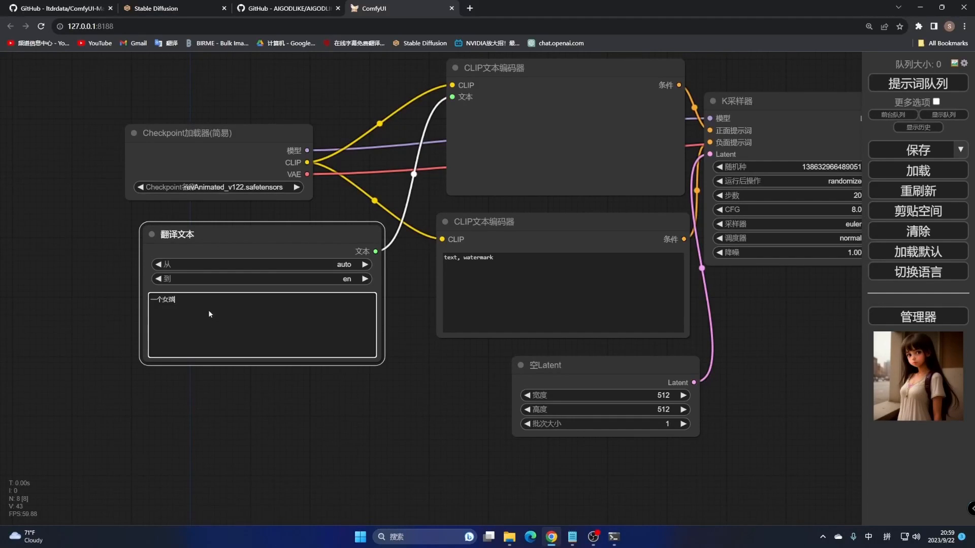
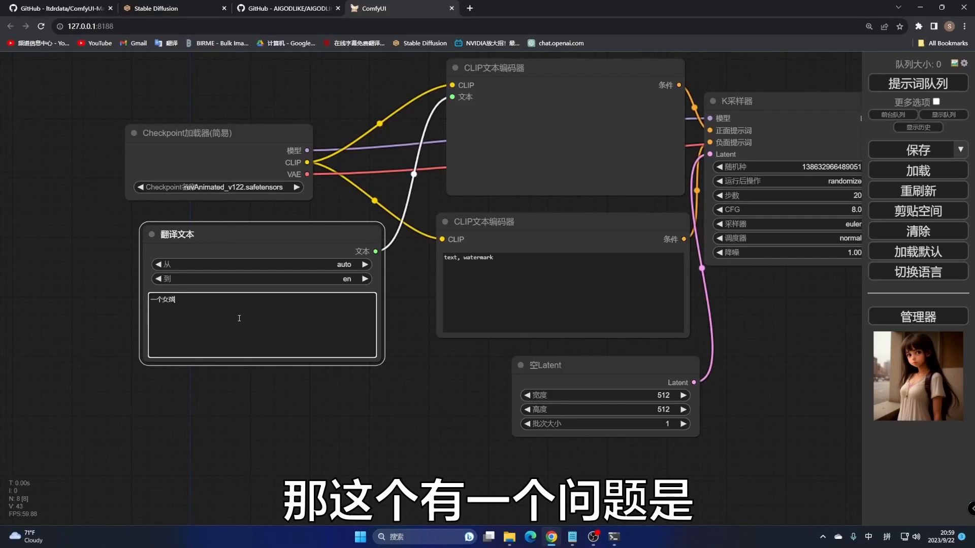
left_click_drag(239, 318, 140, 293)
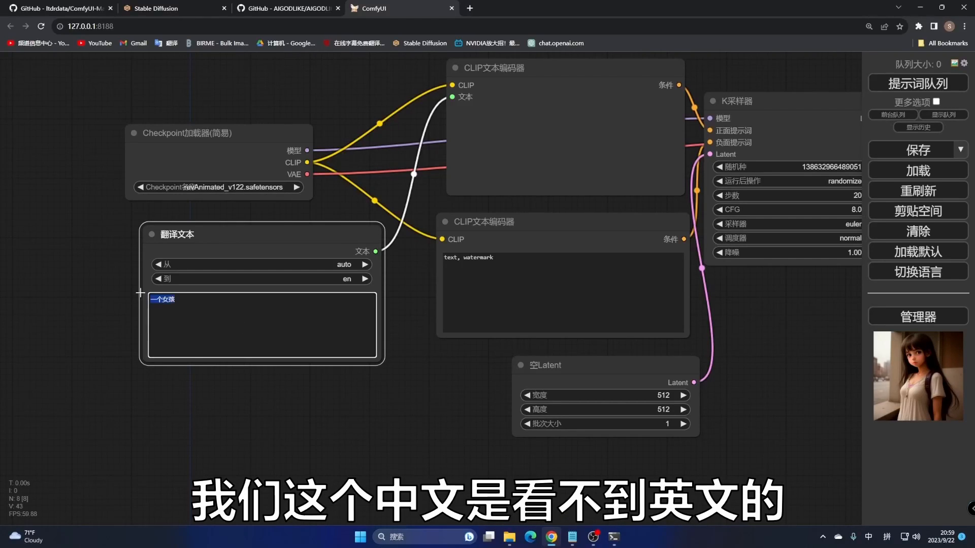
left_click(292, 329)
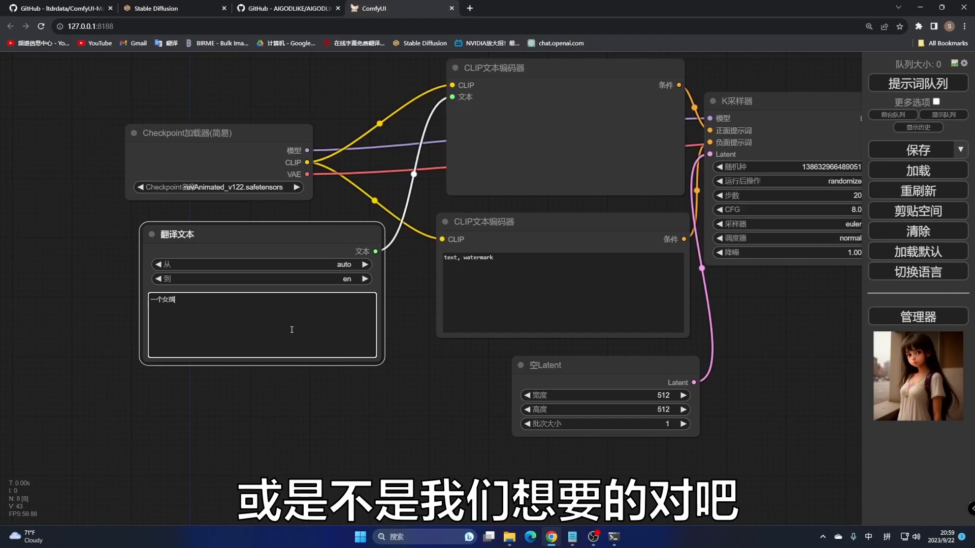
left_click(288, 403)
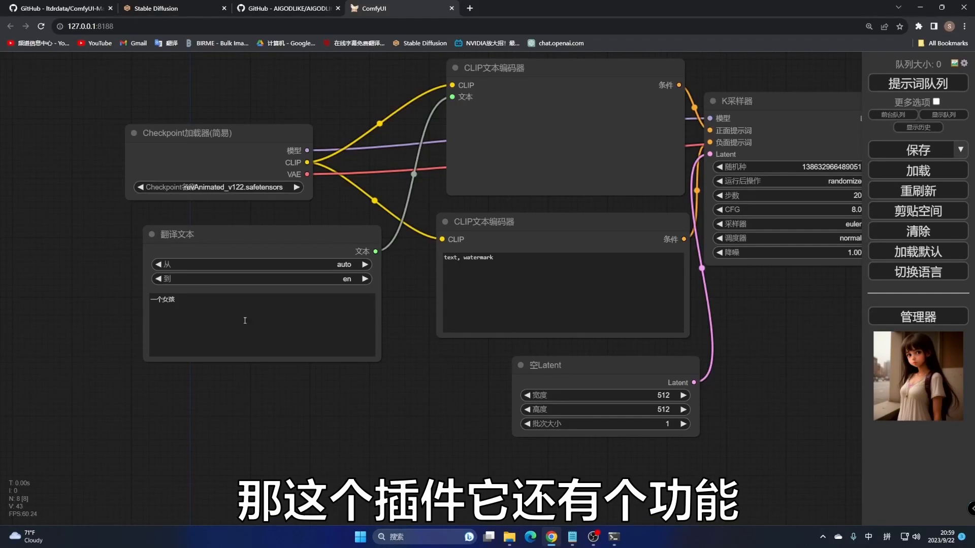
Step: Add a 预览文本 node from Alek节点's 拓展 category and place it below the 翻译文本 node
right_click(217, 391)
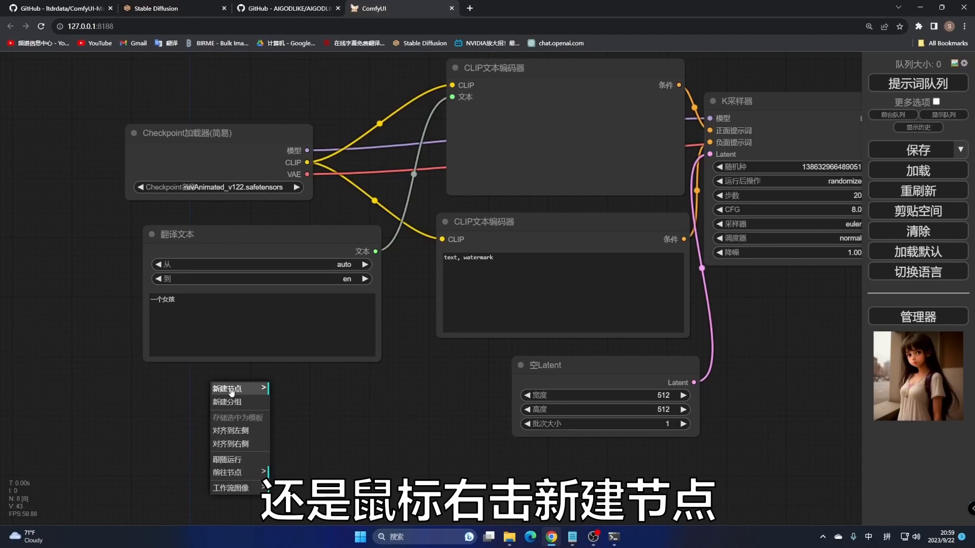
left_click(231, 391)
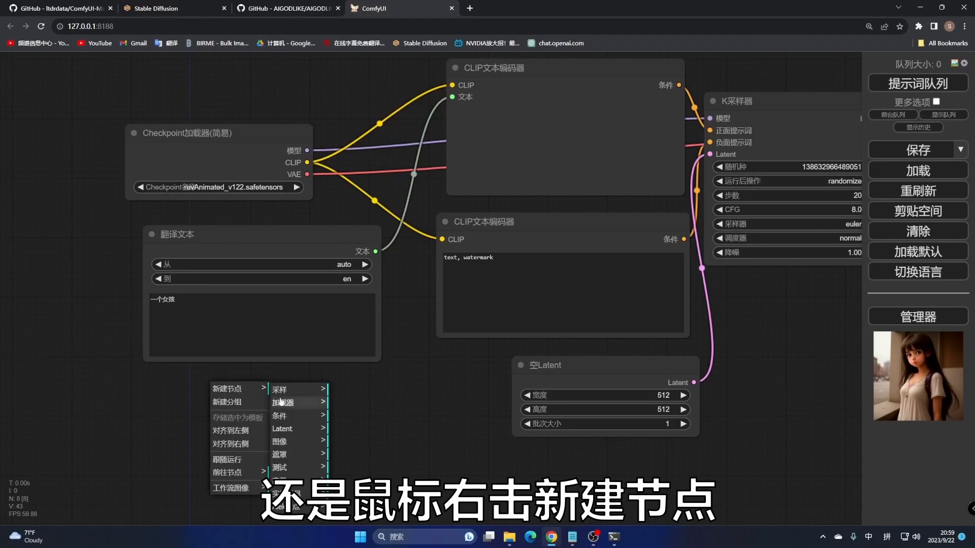
left_click(304, 507)
left_click(358, 390)
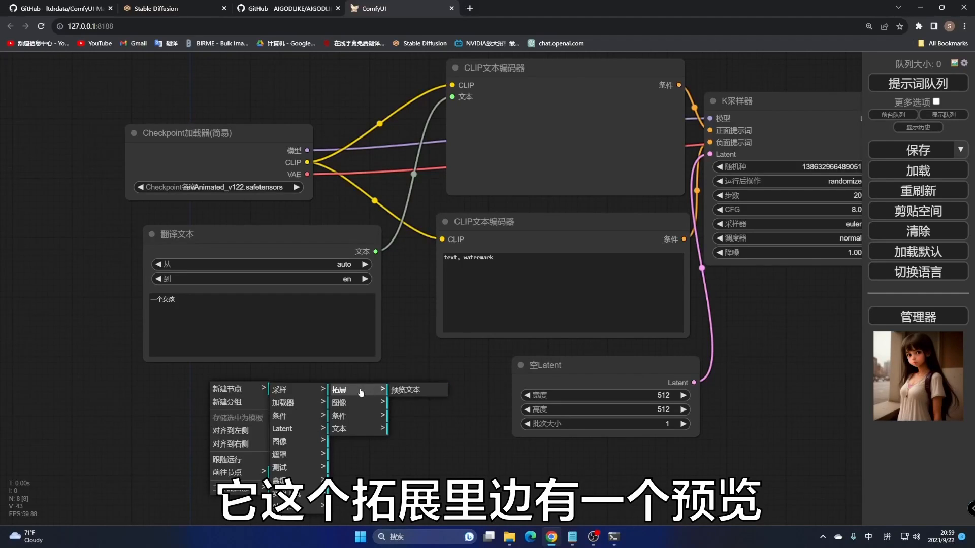
left_click(407, 390)
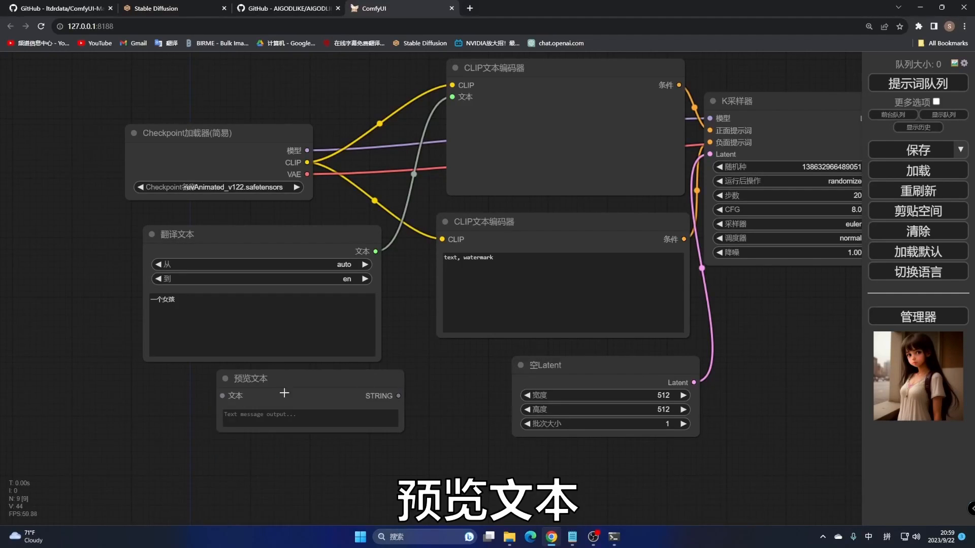
left_click_drag(321, 390, 302, 412)
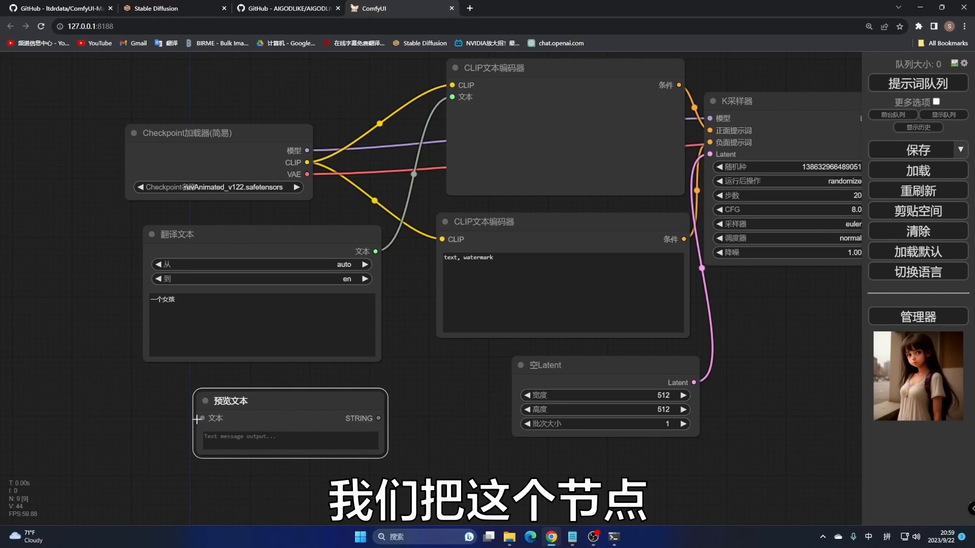
Step: Connect the 翻译文本 node's 文本 output to the 预览文本 node's 文本 input, then align the preview node beneath it and enlarge it
left_click_drag(202, 419, 375, 251)
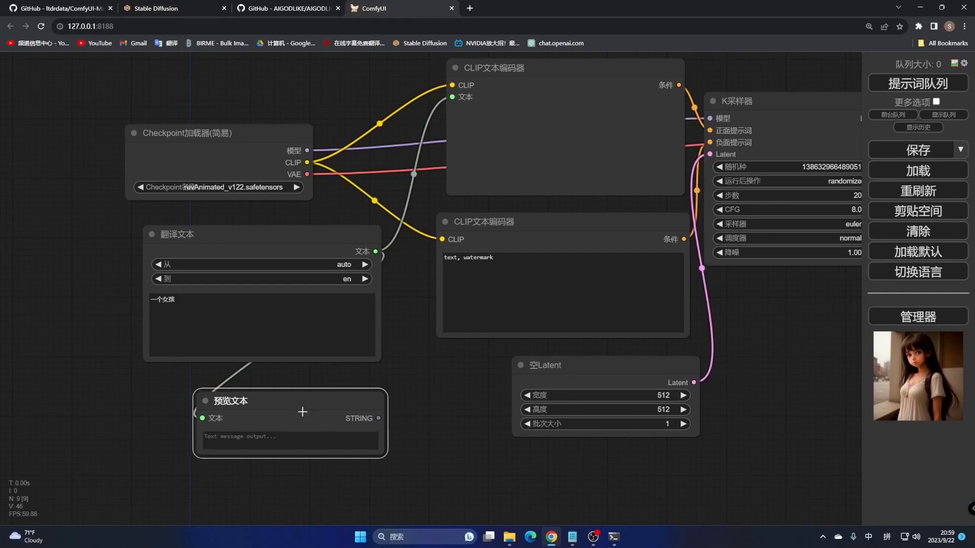
left_click_drag(300, 404, 252, 397)
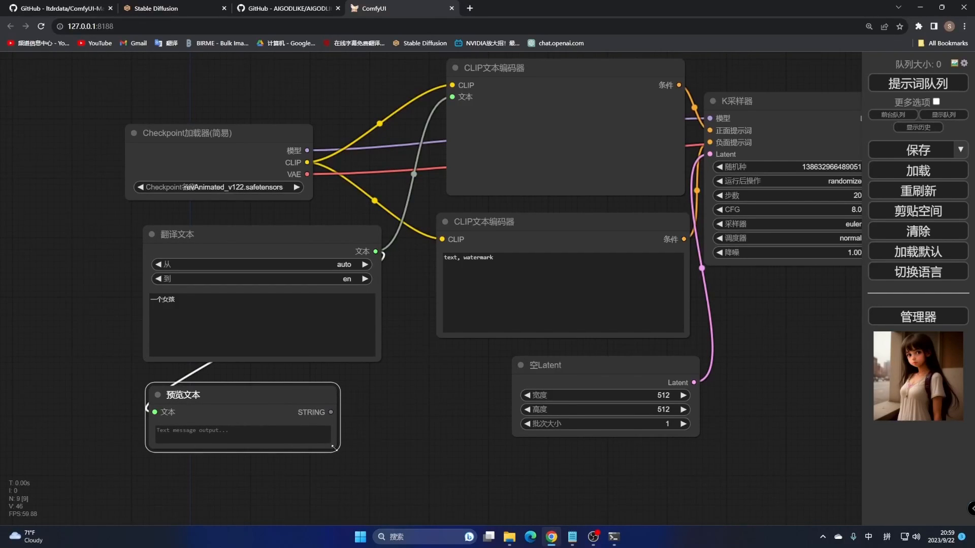
left_click_drag(337, 452, 389, 489)
Step: Queue the workflow with 一个女孩 as the prompt to generate an image and preview the translated text
left_click(202, 307)
left_click_drag(202, 307, 152, 298)
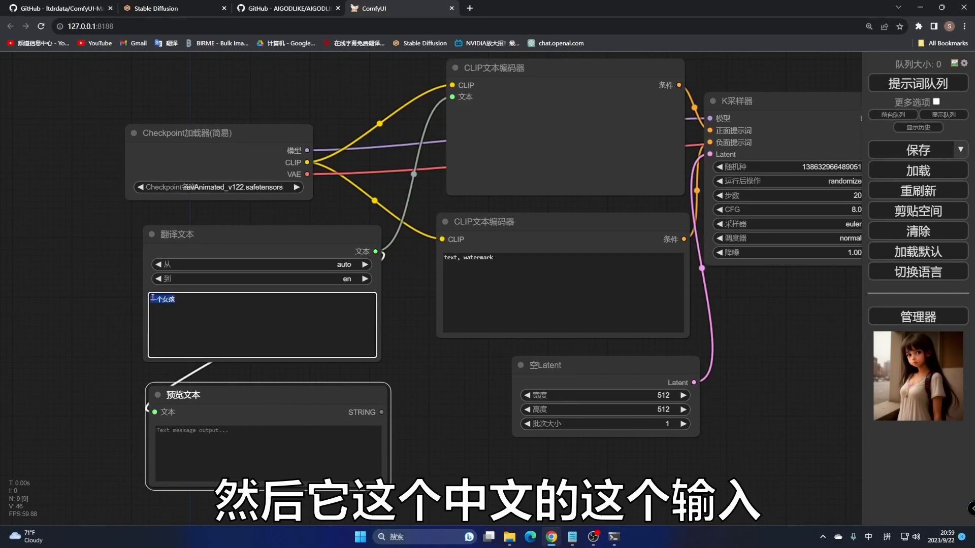
left_click(173, 443)
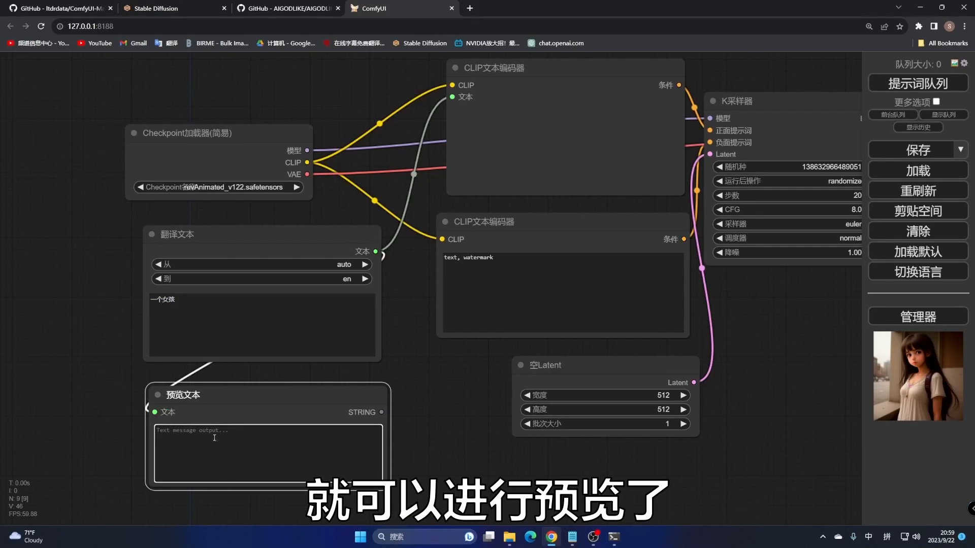
left_click(933, 83)
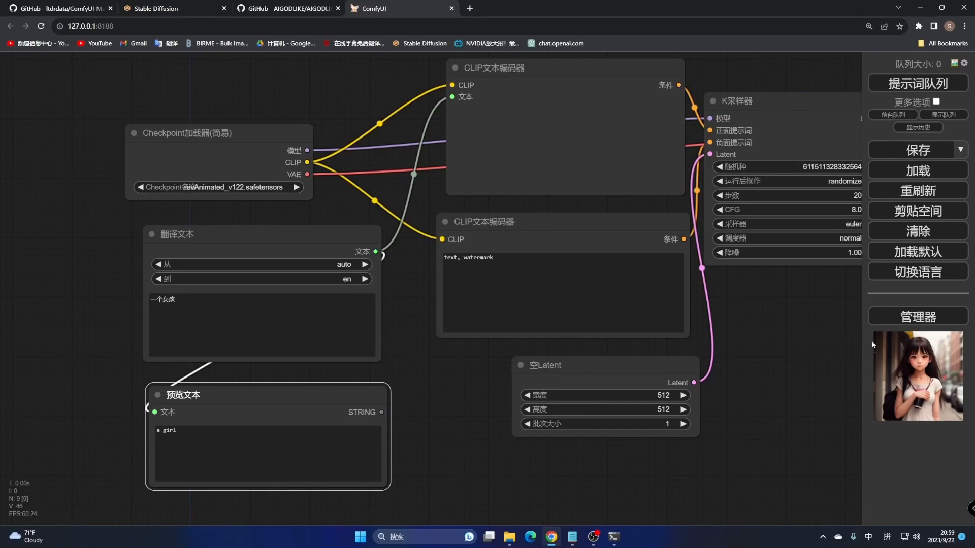
Step: Compare the Chinese prompt in the 翻译文本 node with its English translation in the 预览文本 node
left_click_drag(816, 307, 460, 292)
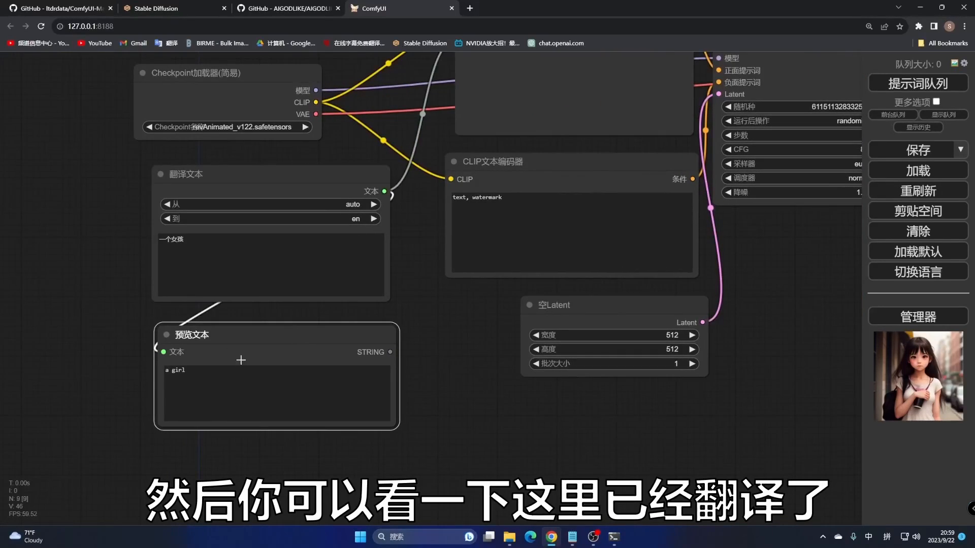
left_click_drag(197, 368, 170, 369)
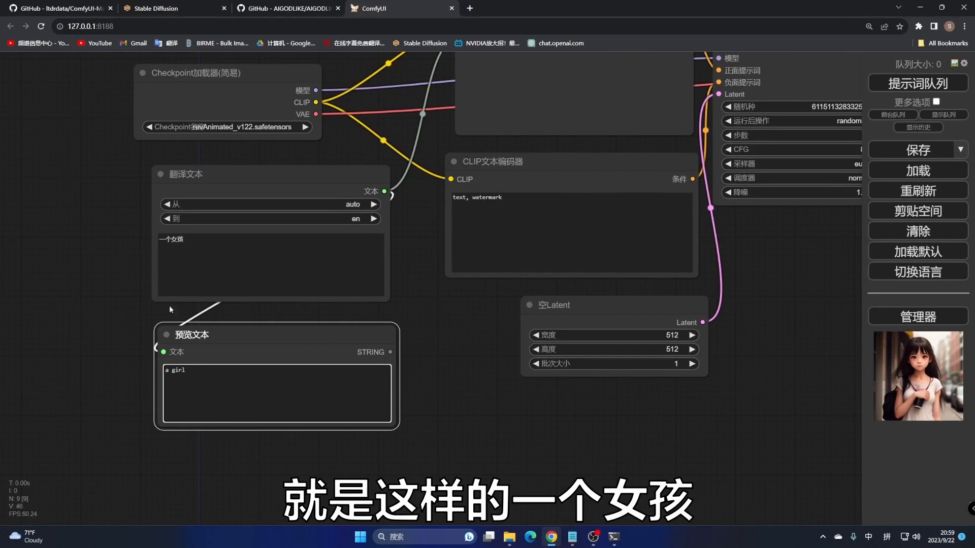
left_click_drag(188, 241, 161, 241)
left_click(191, 376)
left_click(224, 242)
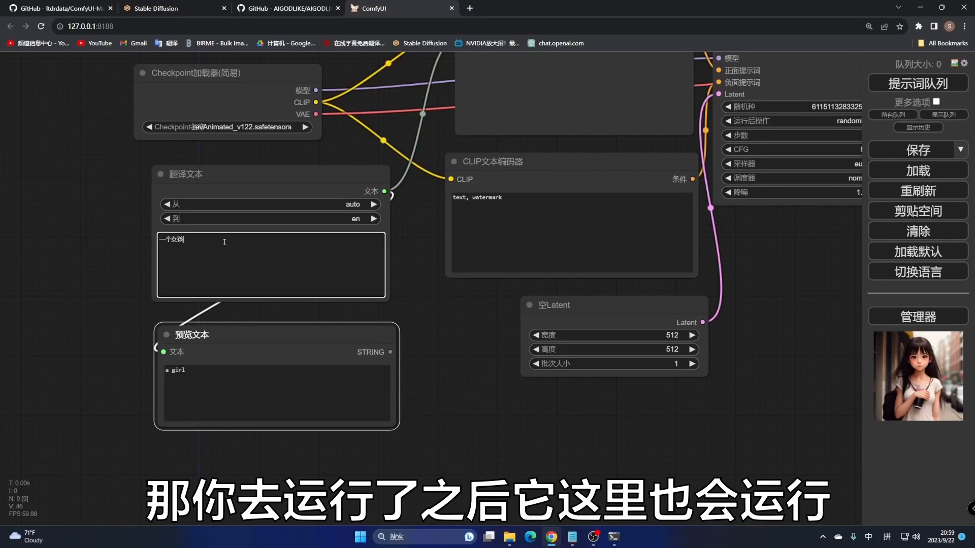
left_click(249, 393)
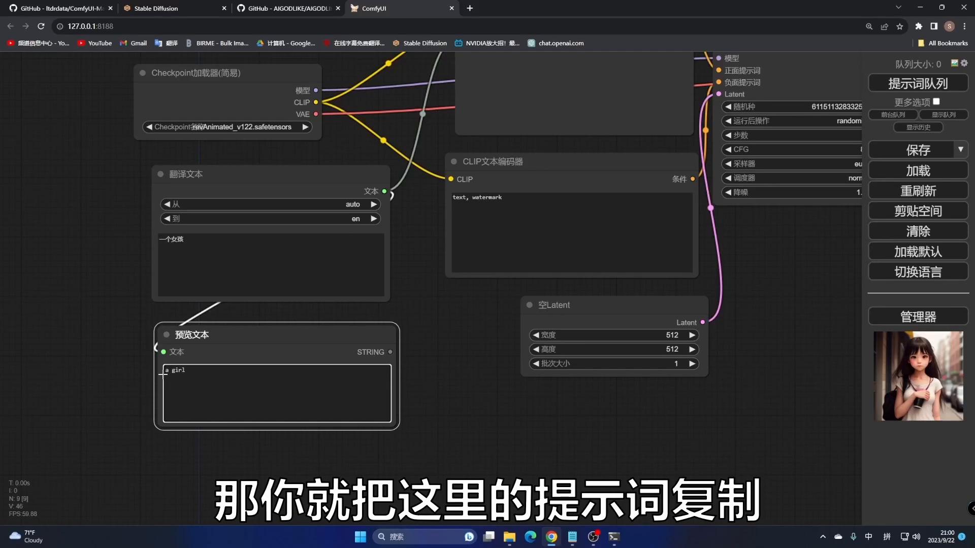
left_click_drag(167, 370, 232, 393)
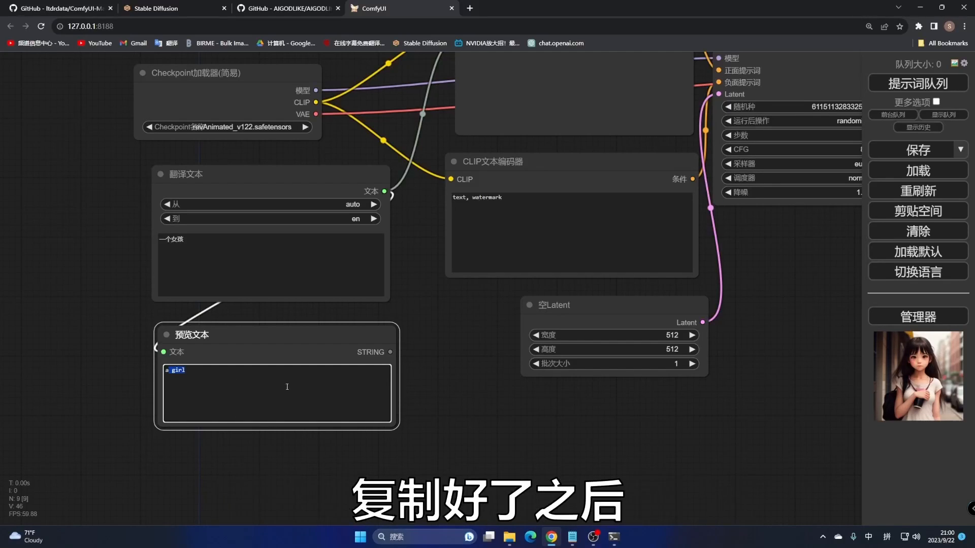
left_click(214, 251)
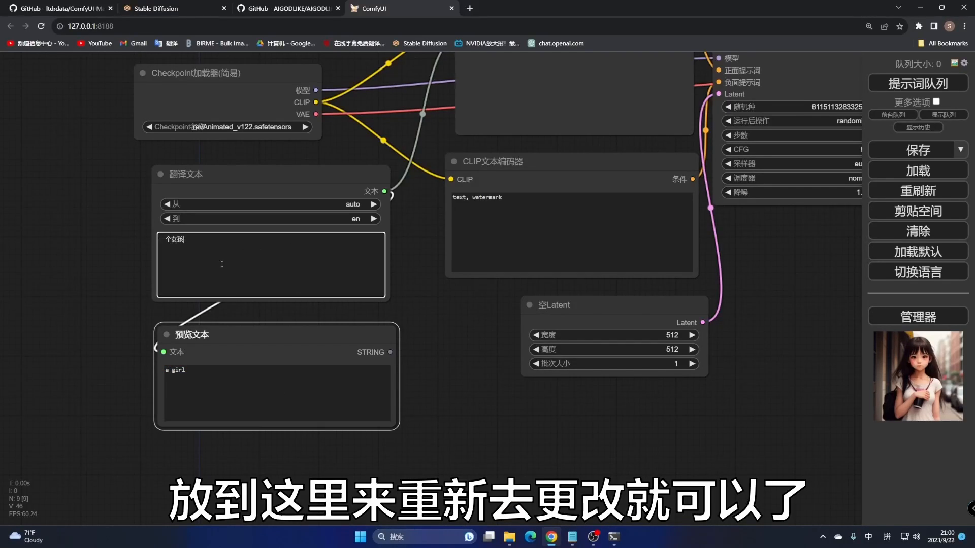
left_click_drag(449, 316, 412, 369)
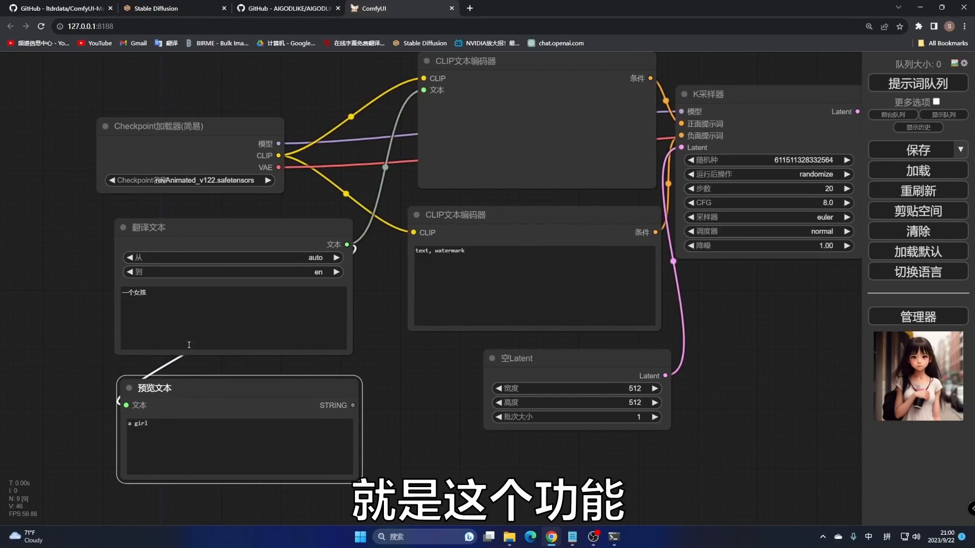
Step: Switch to the Notepad plugin list and review the ComfyUI_Custom_Nodes_AlekPet and sdxl_prompt_styler entries, then minimize it
left_click(574, 539)
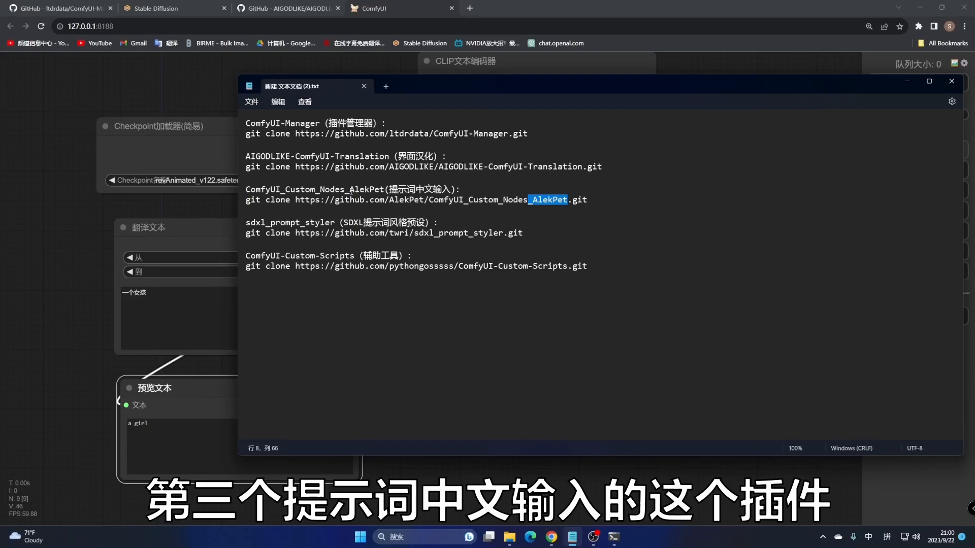
left_click_drag(340, 184, 479, 200)
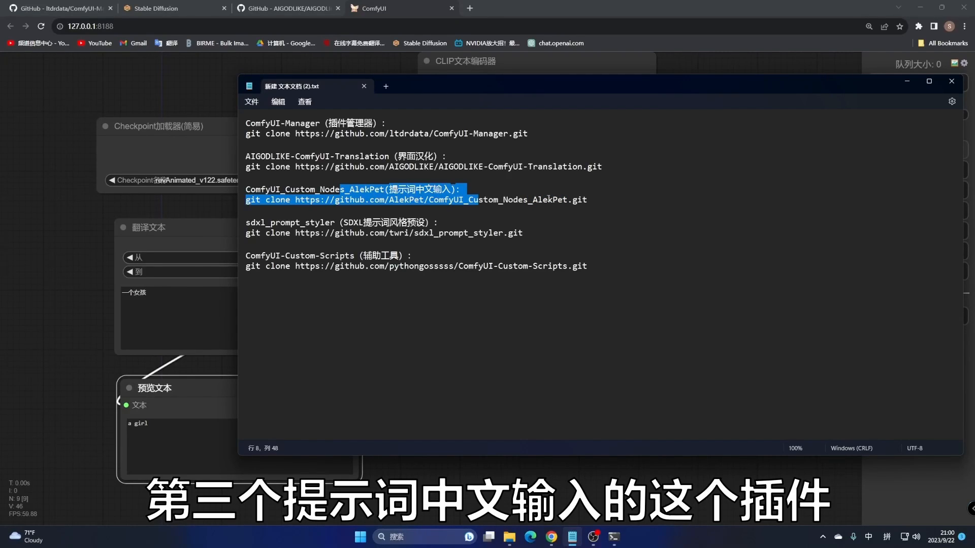
left_click_drag(548, 239, 331, 222)
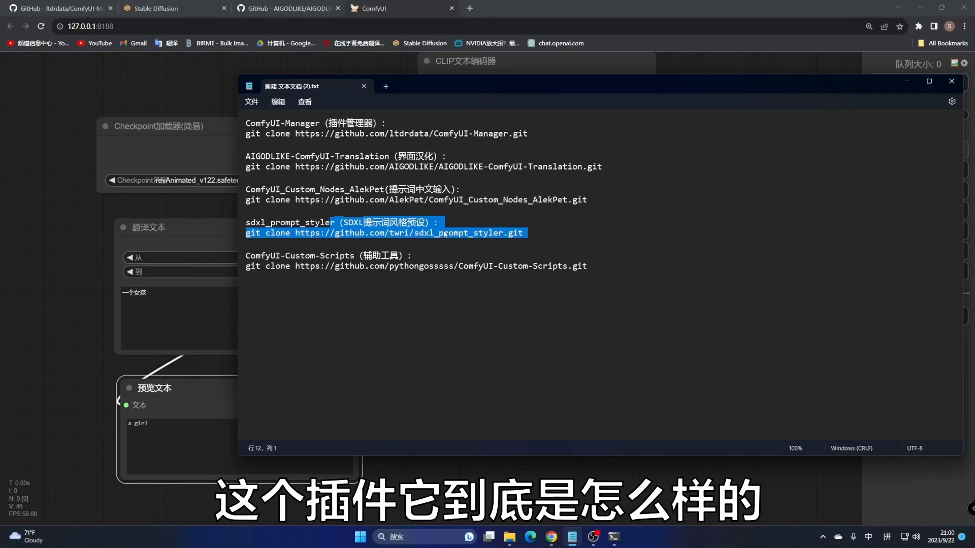
left_click(412, 229)
left_click(907, 81)
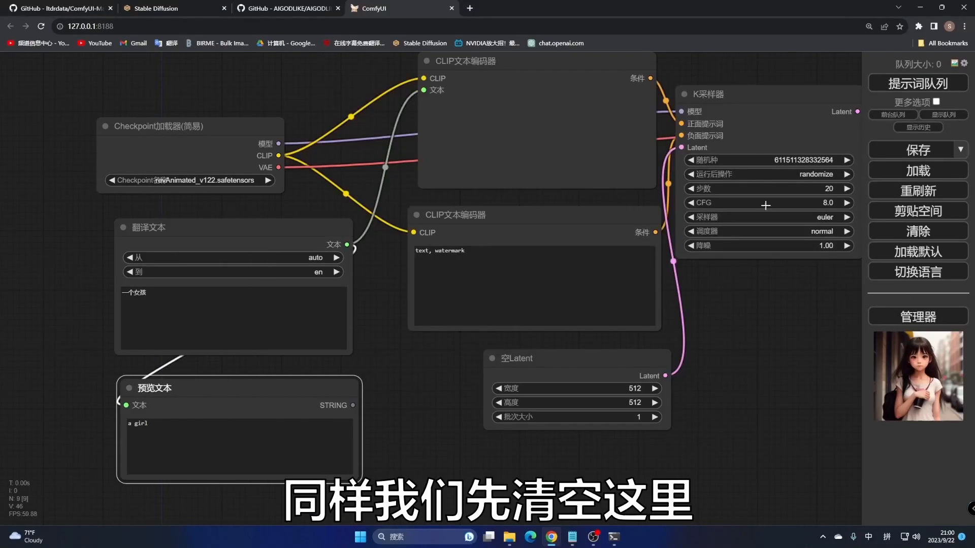
Step: Clear the whole workflow and add an SDXL风格化提示词 node from the 实用工具 category to the empty canvas
left_click(920, 232)
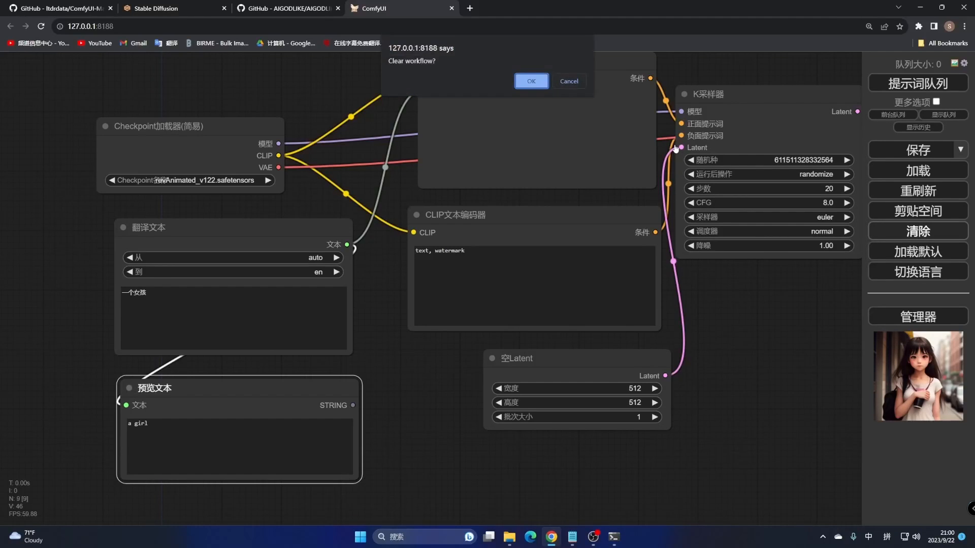
left_click(531, 81)
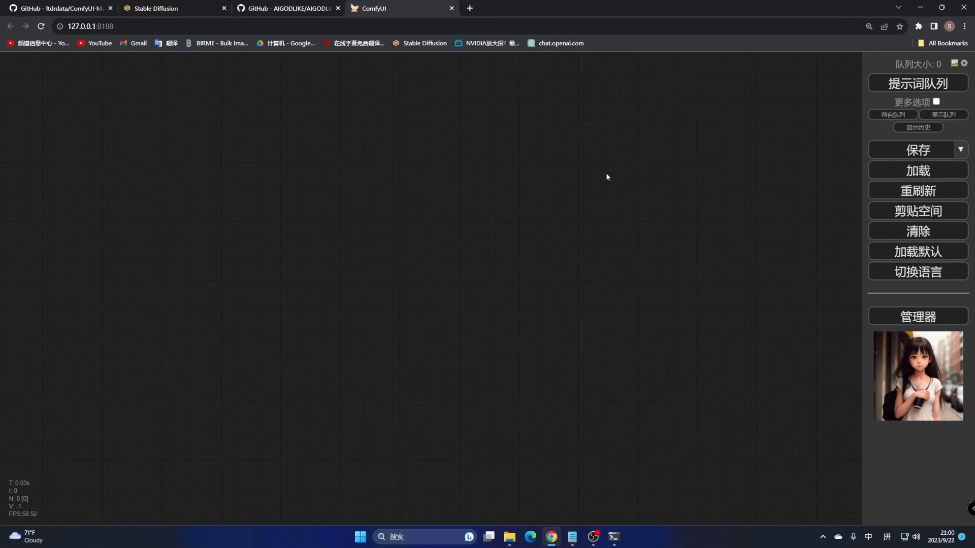
right_click(320, 194)
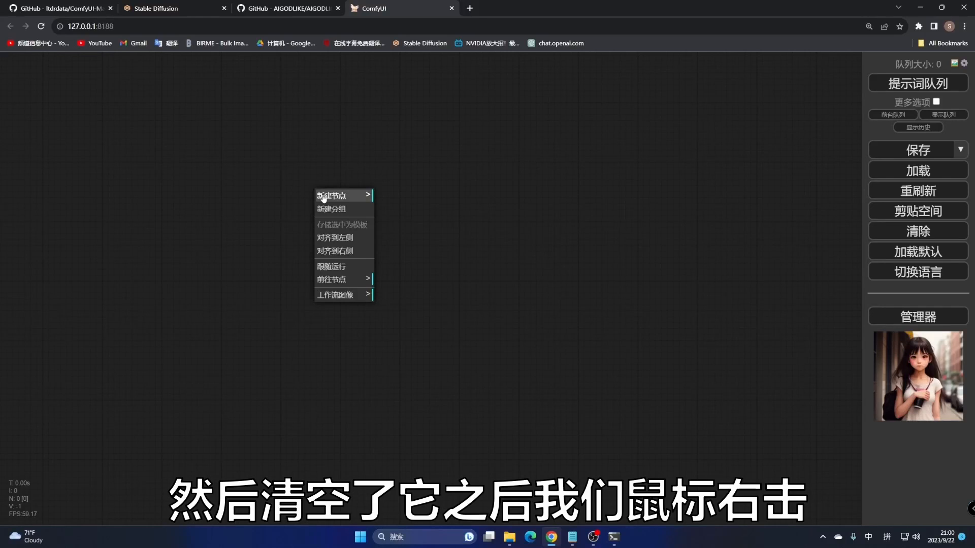
left_click(323, 196)
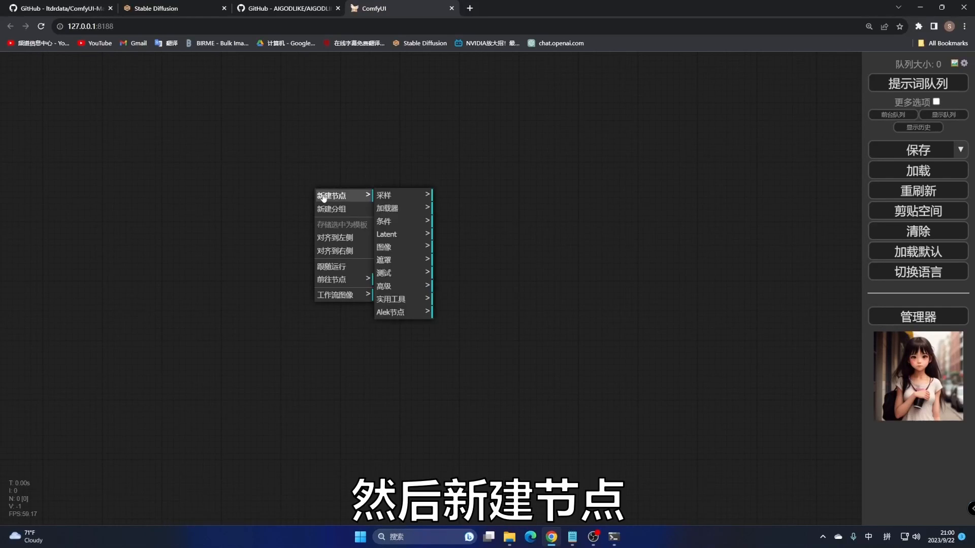
left_click(397, 302)
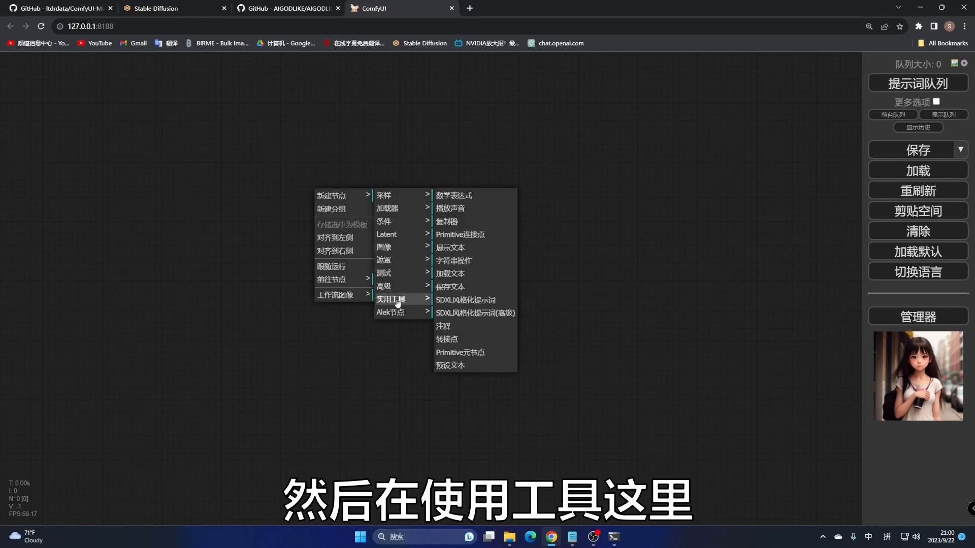
left_click(479, 302)
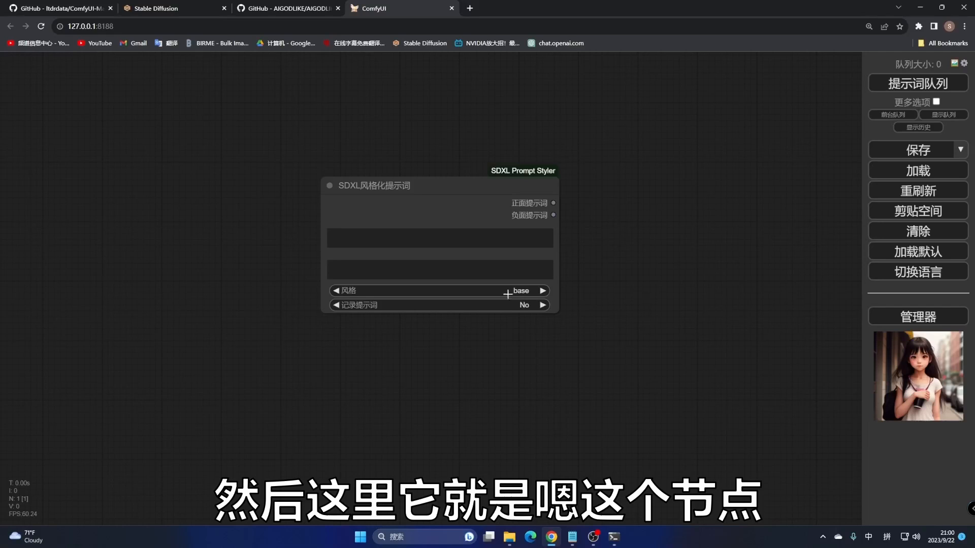
Step: Browse the SDXL风格化提示词 node's 风格 options and filter them by 动画
left_click(489, 291)
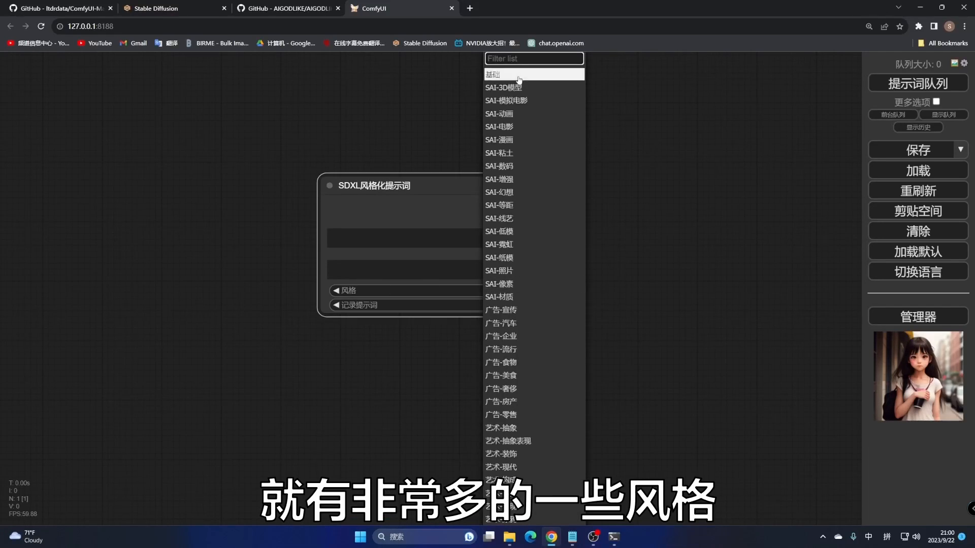
scroll(522, 276, "up", 7)
scroll(525, 269, "down", 8)
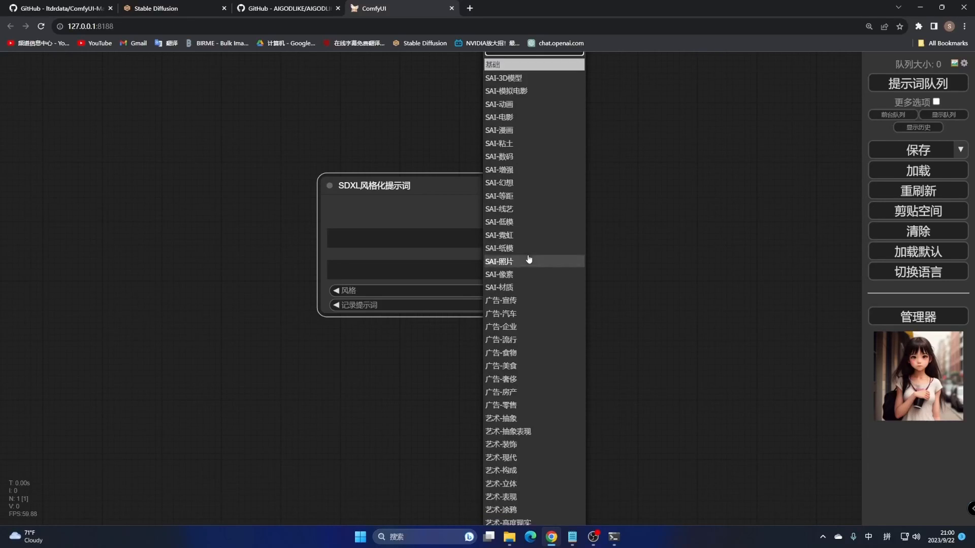
scroll(529, 260, "up", 3)
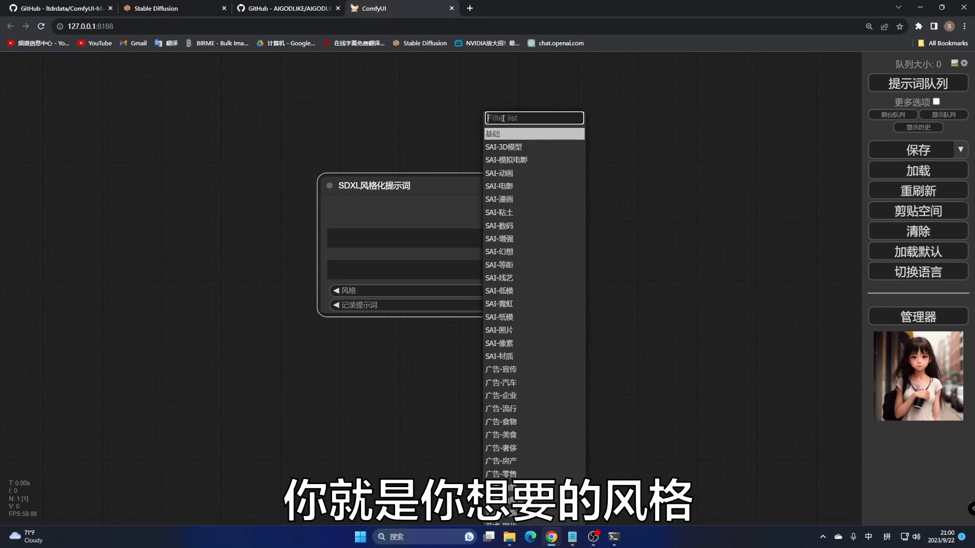
type("动画")
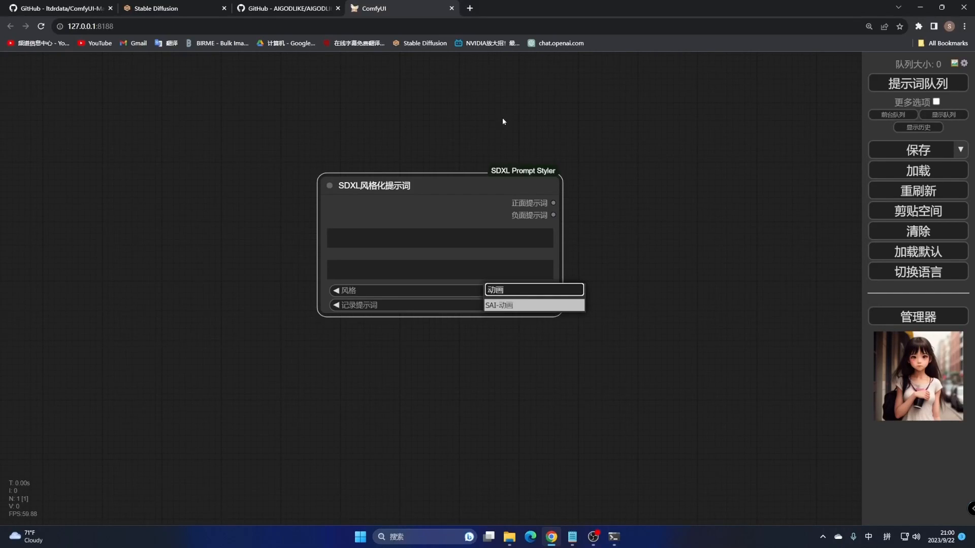
Step: Set the 风格 of the SDXL风格化提示词 node to SAI-动画 and reopen its style list
left_click(525, 305)
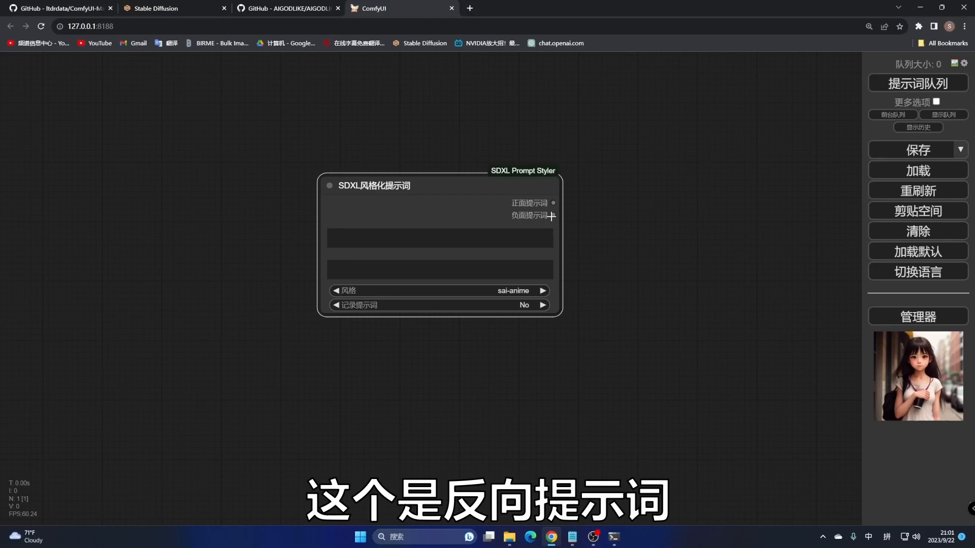
left_click(513, 290)
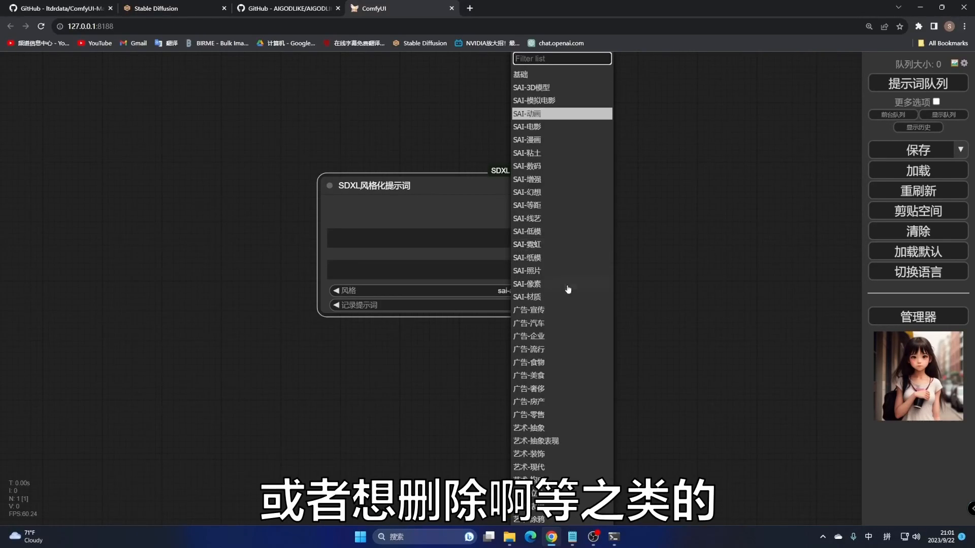
Step: Switch to File Explorer, open the sdxl_prompt_styler folder inside custom_nodes, and select its three sdxl_styles JSON files
left_click(510, 537)
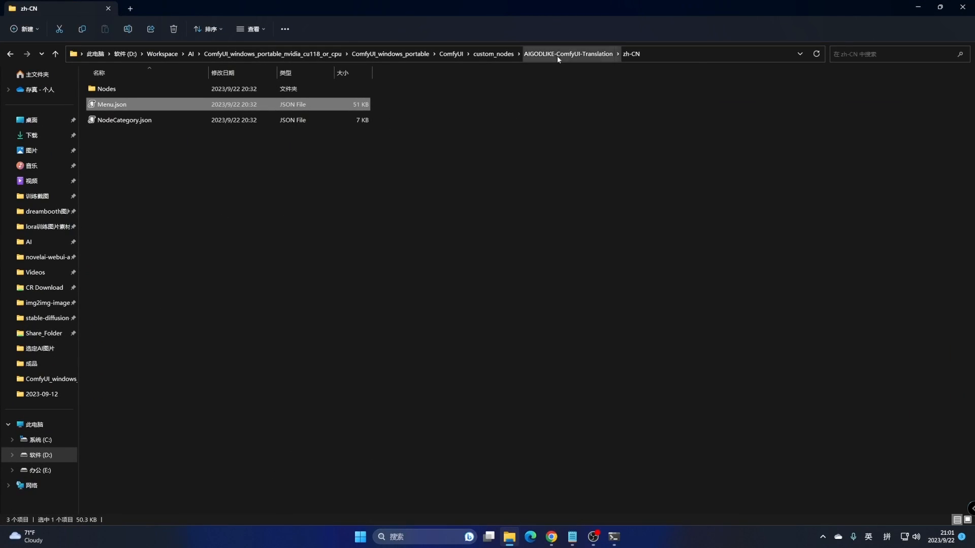
left_click(496, 55)
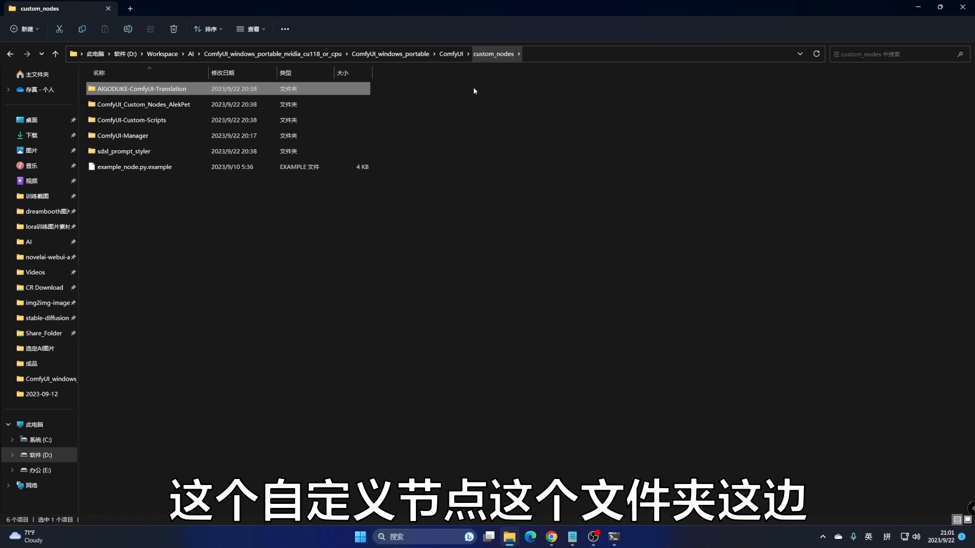
double_click(148, 152)
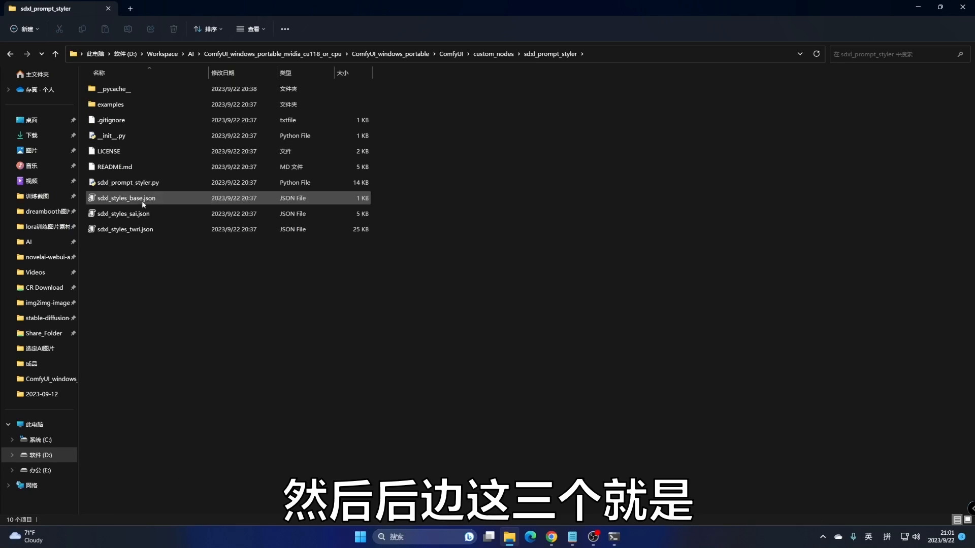
left_click_drag(133, 246, 152, 199)
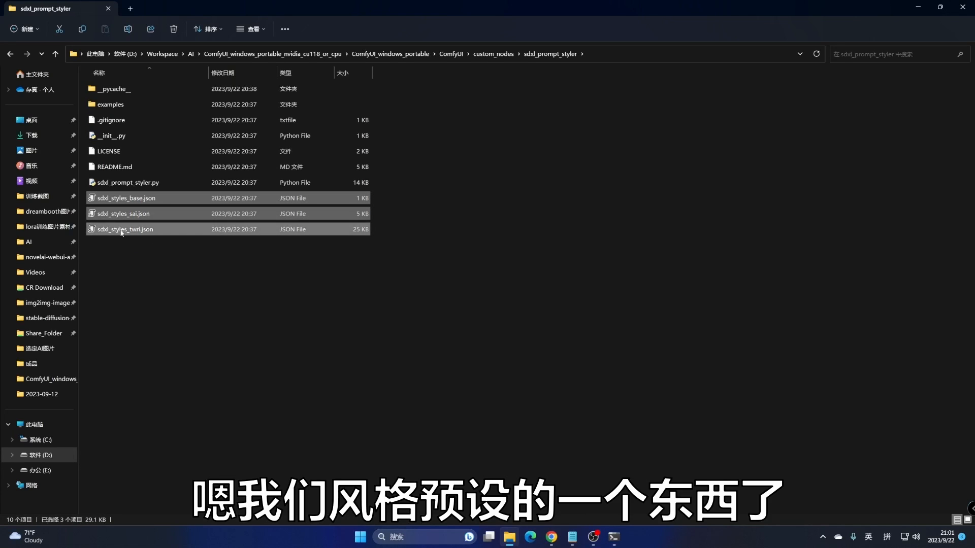
Step: Open sdxl_styles_base.json in Notepad++ to view its style presets
left_click(118, 199)
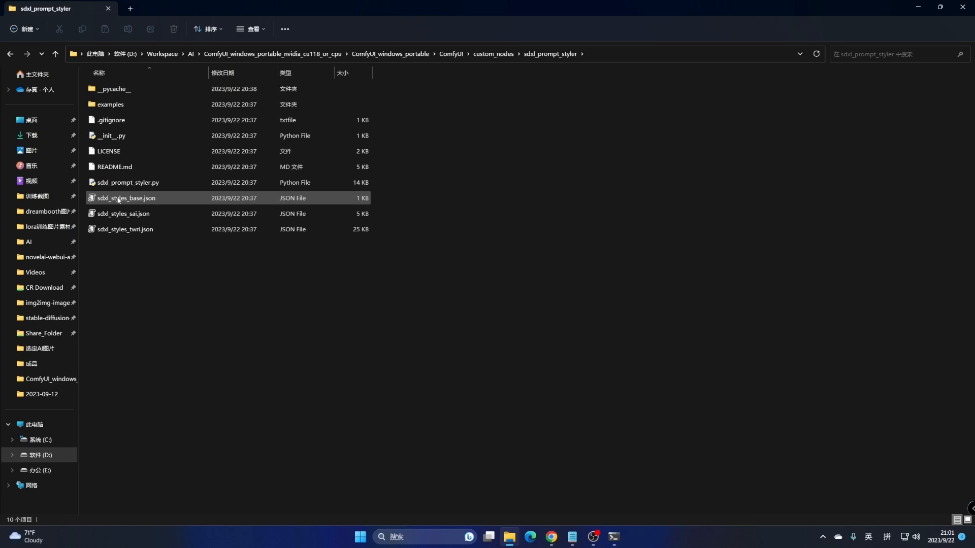
right_click(118, 199)
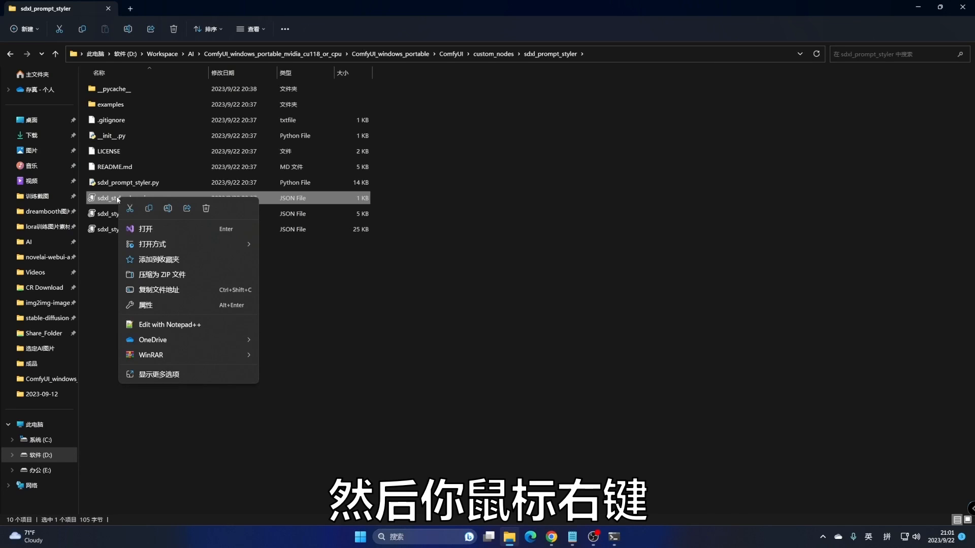
left_click(160, 326)
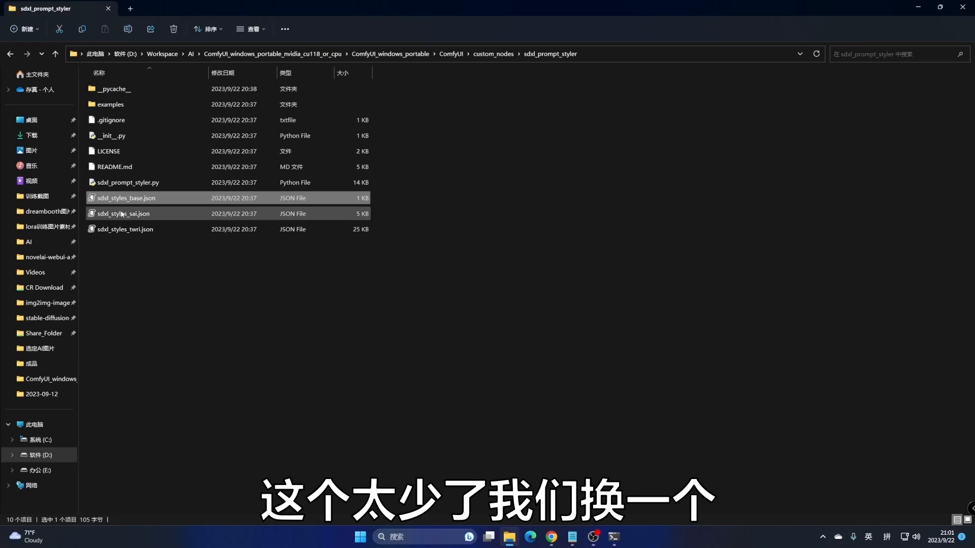
Step: Open sdxl_styles_sai.json from the sdxl_prompt_styler folder in Notepad++
left_click(122, 214)
right_click(122, 214)
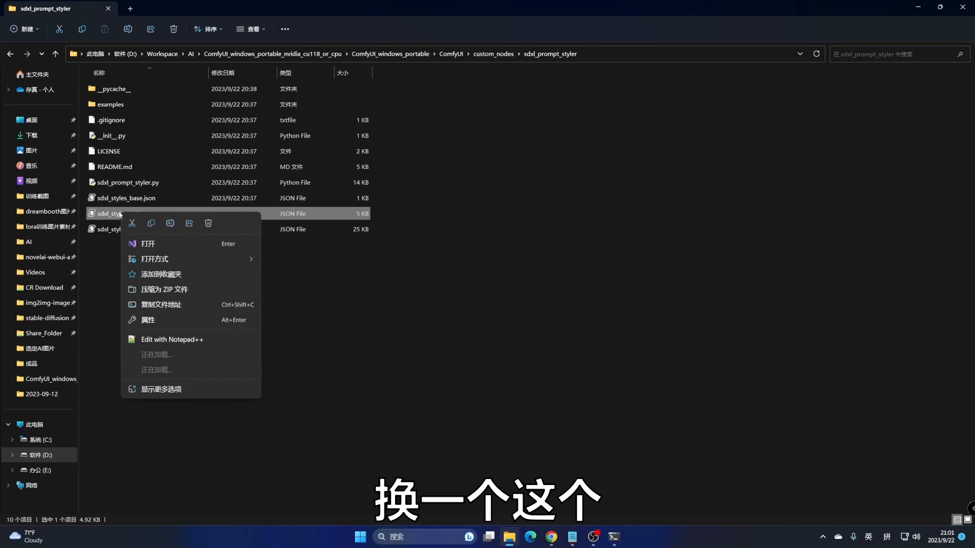
left_click(162, 339)
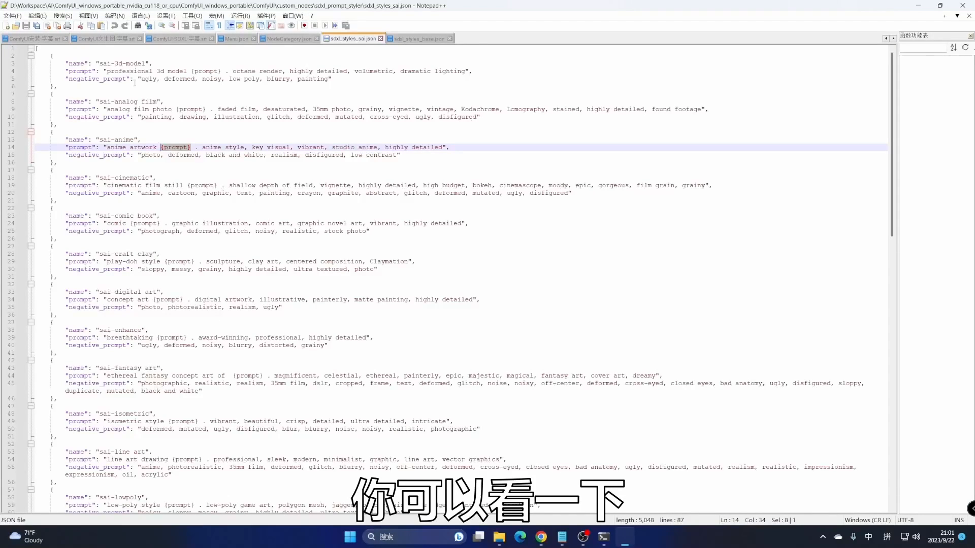
Step: Examine how style entries in sdxl_styles_sai.json are enclosed in braces and separated by commas, including the final entry
left_click_drag(66, 65, 99, 80)
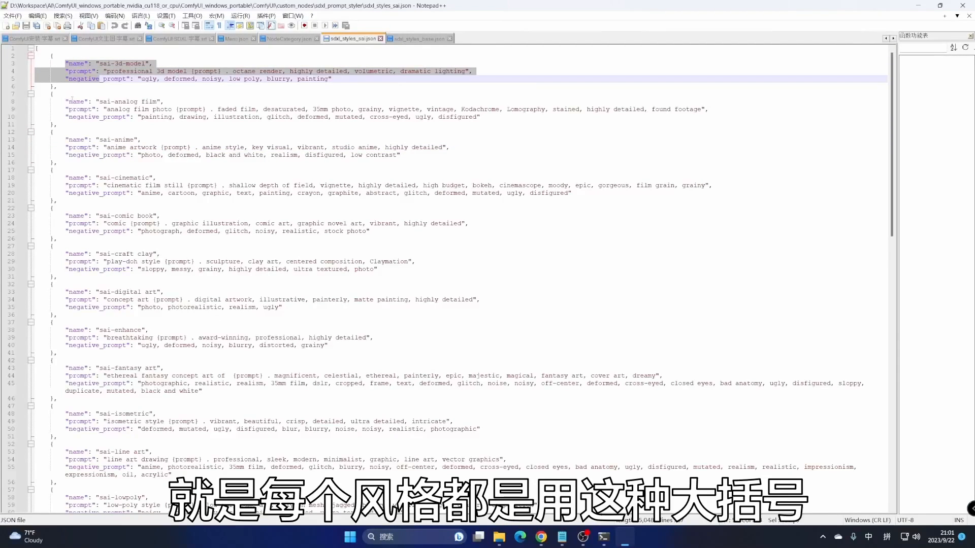
left_click(61, 57)
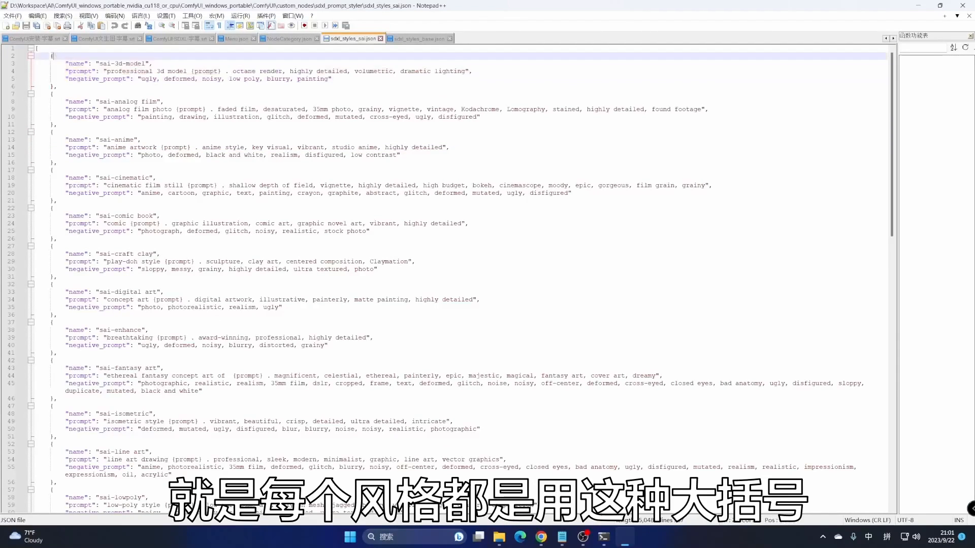
left_click(54, 87)
left_click(59, 55)
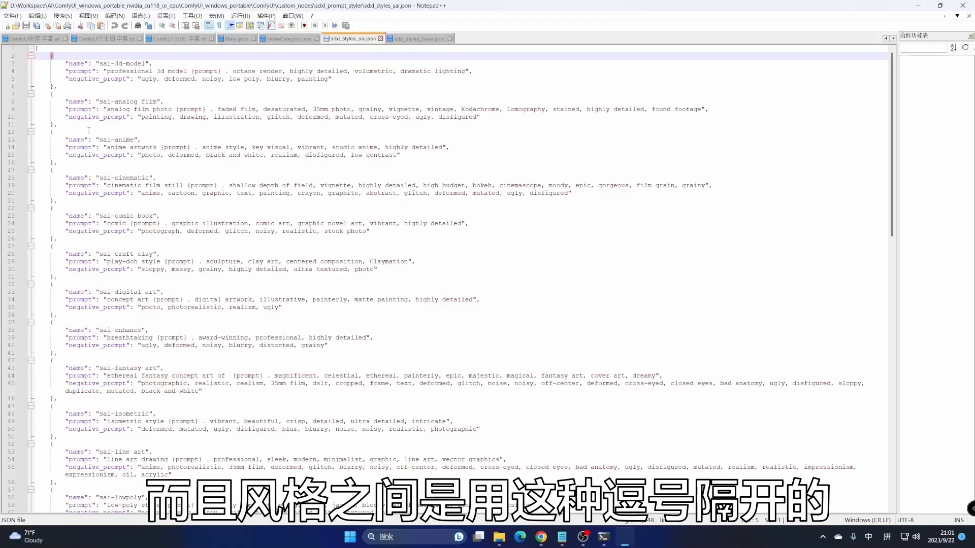
left_click(56, 86)
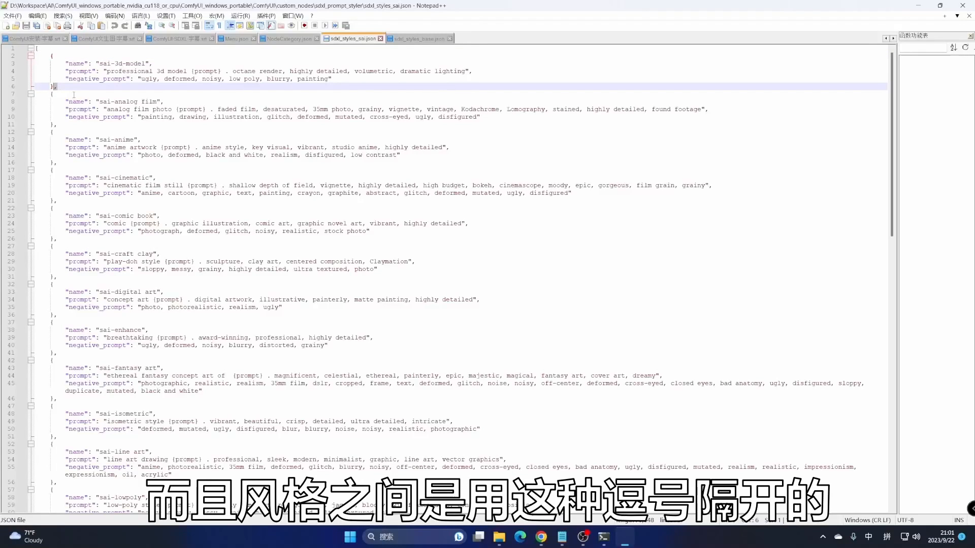
scroll(99, 170, "down", 18)
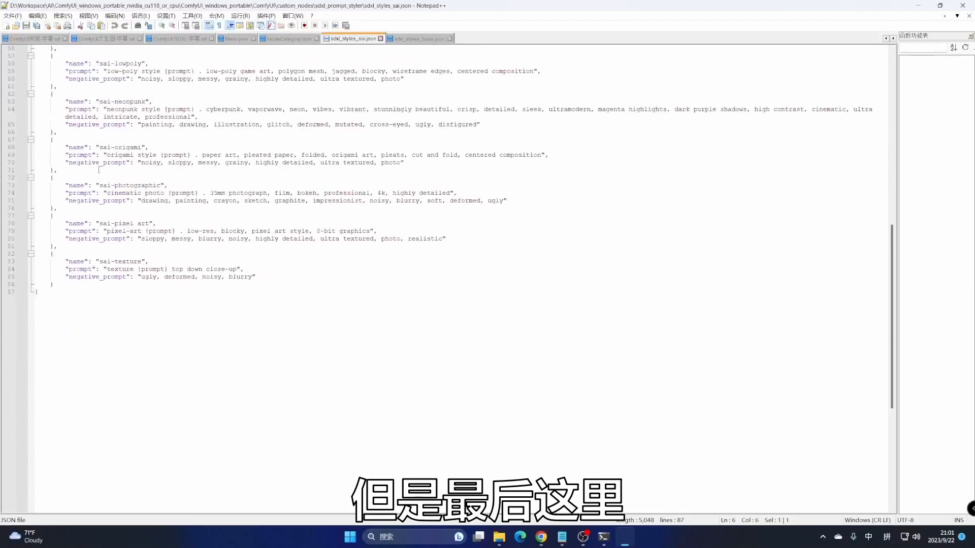
left_click(61, 284)
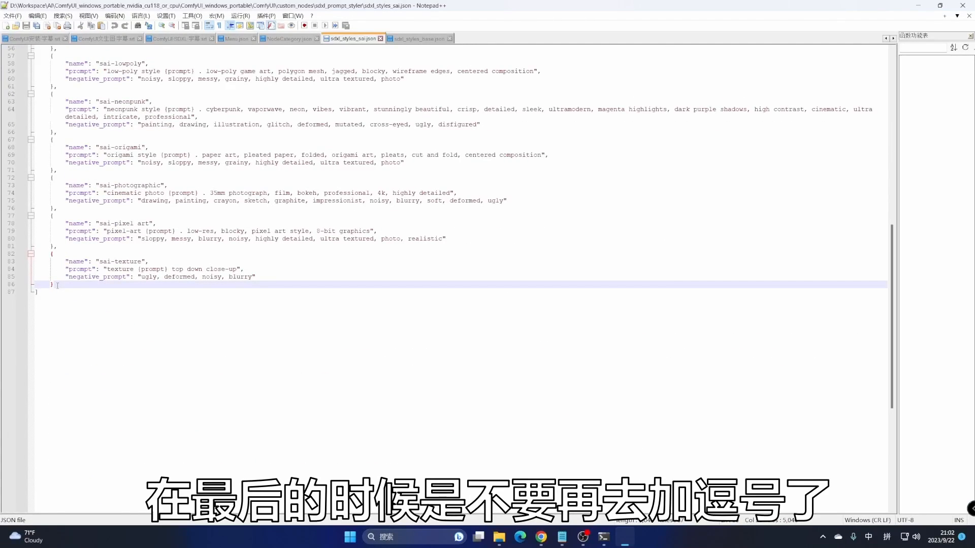
scroll(192, 160, "up", 18)
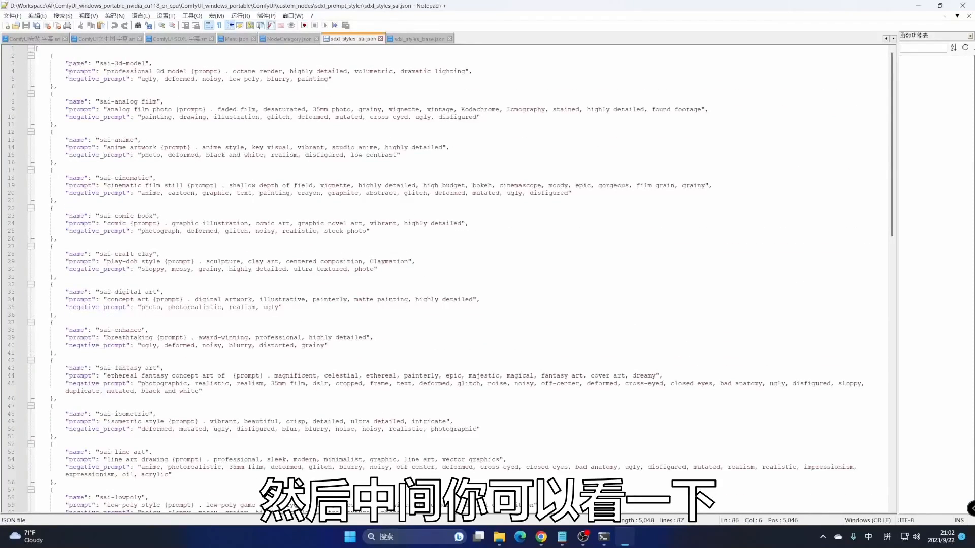
Step: Examine the name, prompt and negative_prompt fields of sai-3d-model and highlight the {prompt} placeholder in the sai-anime entry
left_click_drag(70, 64, 133, 64)
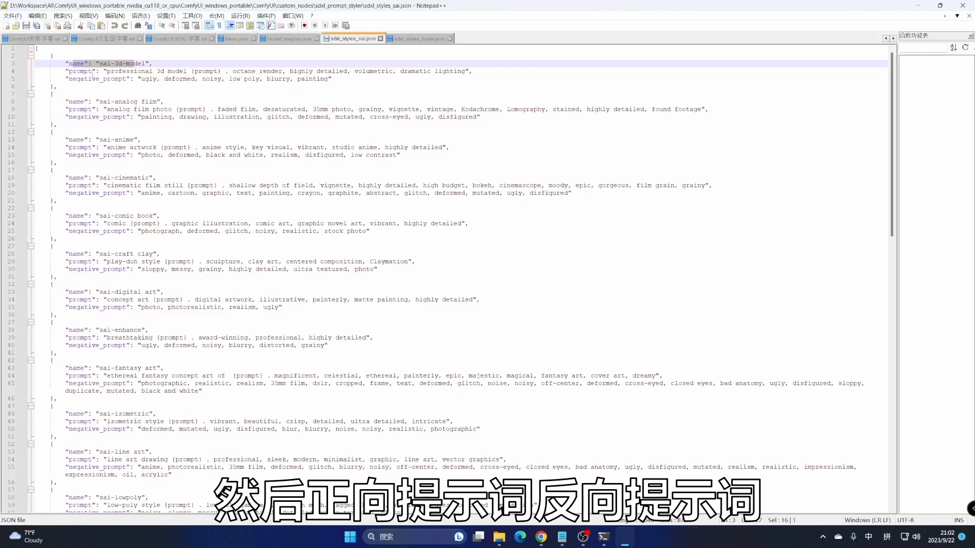
left_click_drag(57, 87, 160, 81)
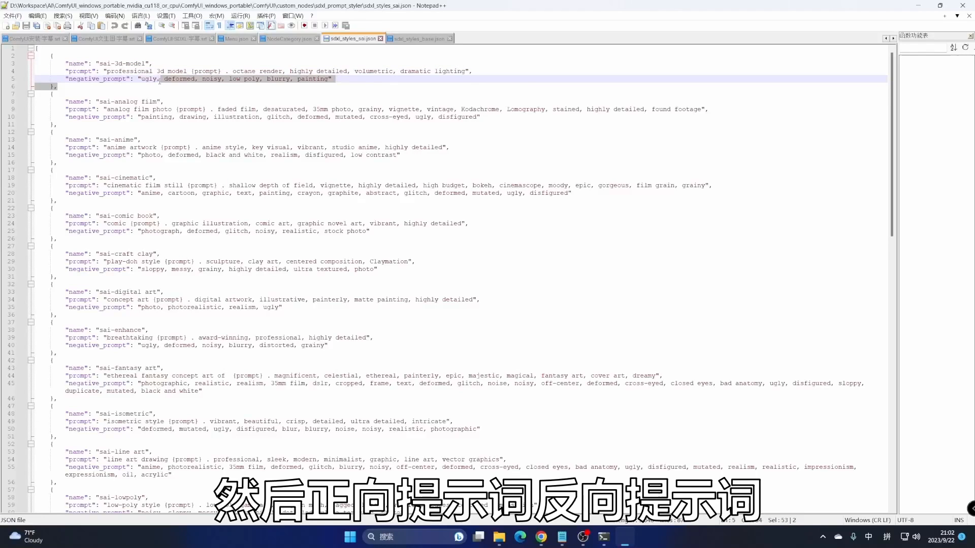
left_click(122, 70)
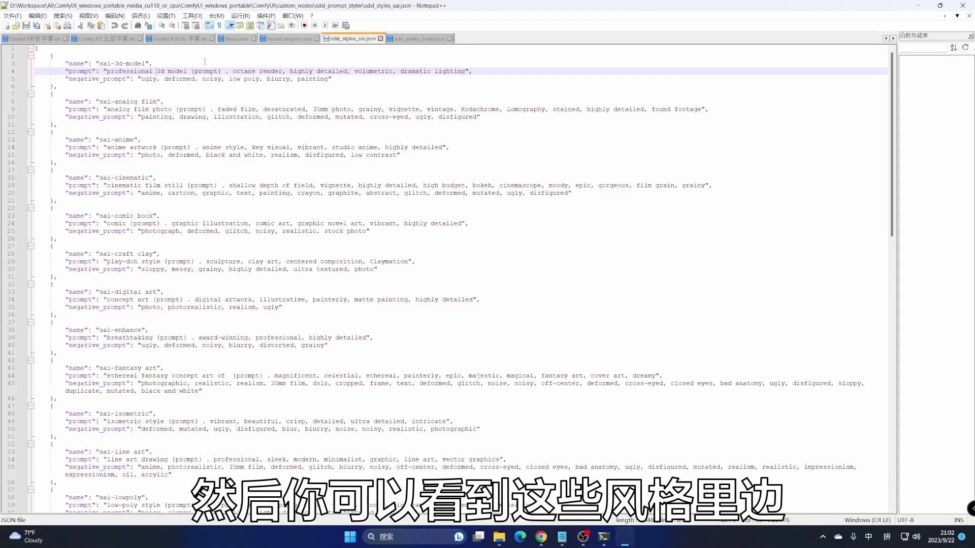
scroll(106, 101, "down", 1)
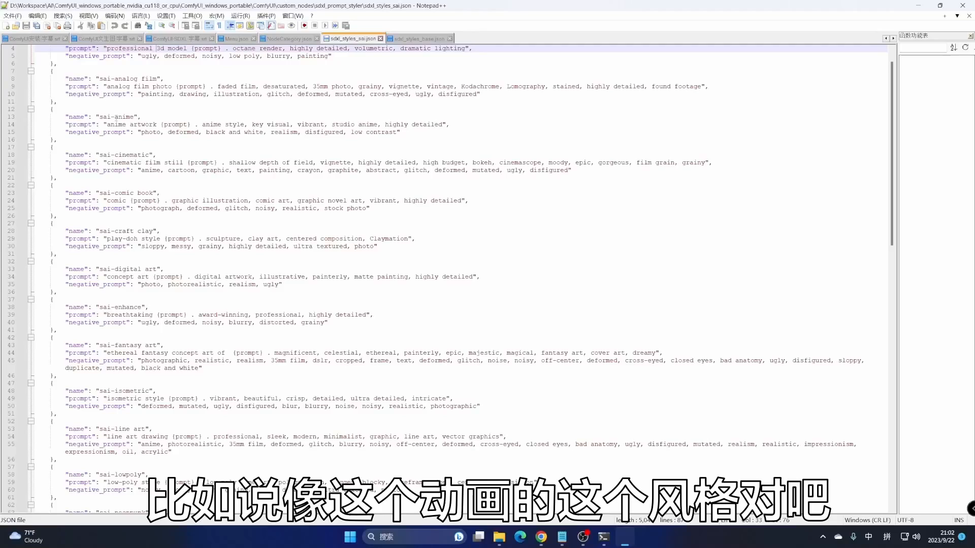
left_click_drag(91, 120, 192, 125)
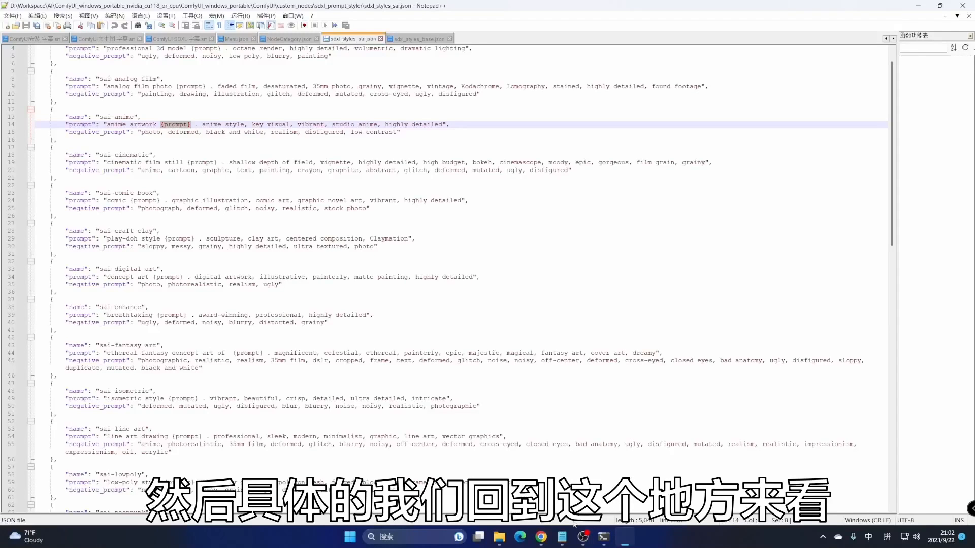
Step: Switch back to ComfyUI in the browser, dismiss the style list, and move the SDXL风格化提示词 node left to free space beside it
left_click(541, 537)
left_click(371, 365)
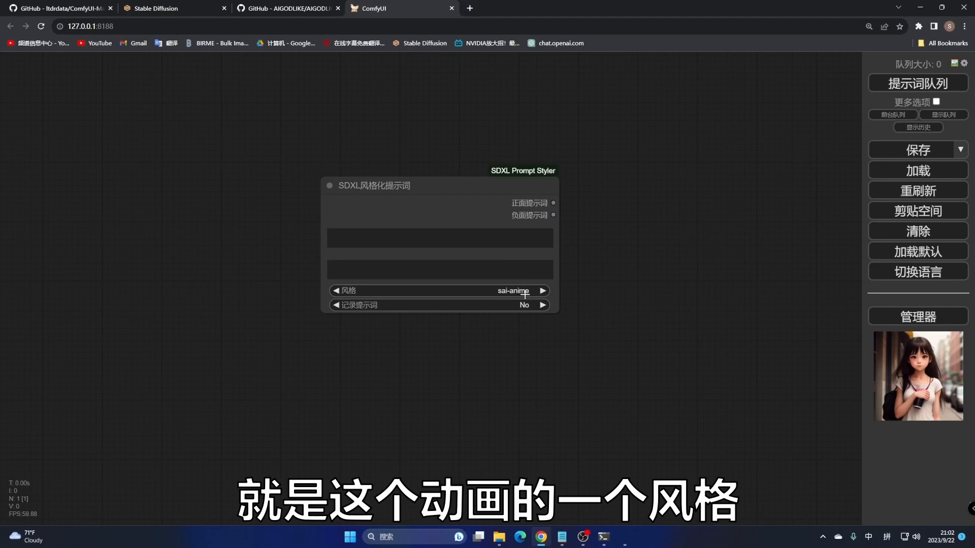
left_click_drag(510, 182, 426, 178)
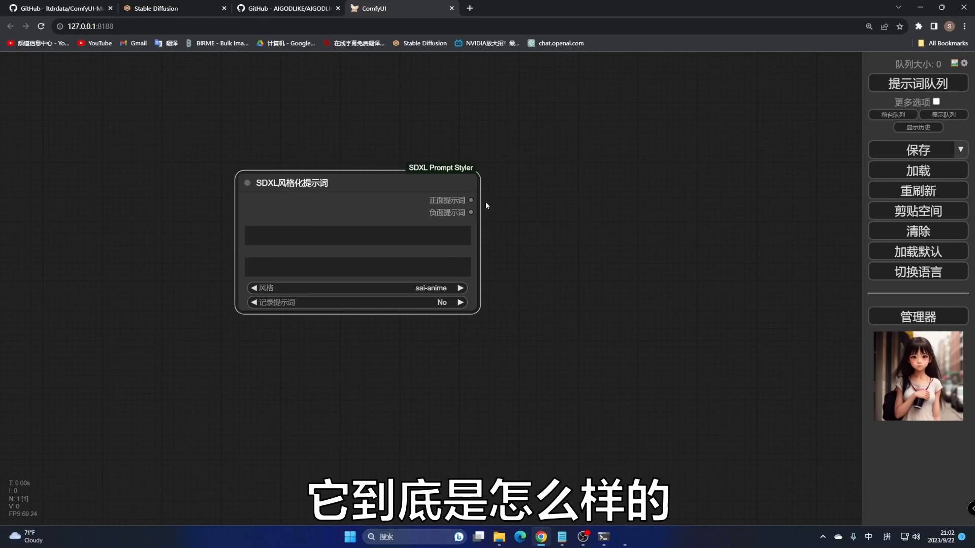
Step: Add a 预览文本 node from Alek节点 > 拓展 to the right of the SDXL风格化提示词 node
right_click(531, 203)
left_click(534, 205)
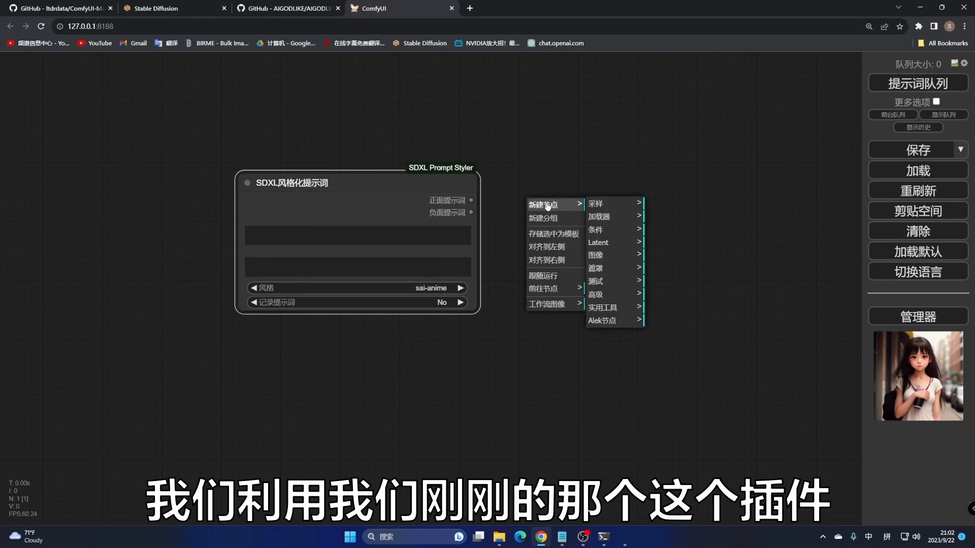
left_click(621, 328)
left_click(668, 202)
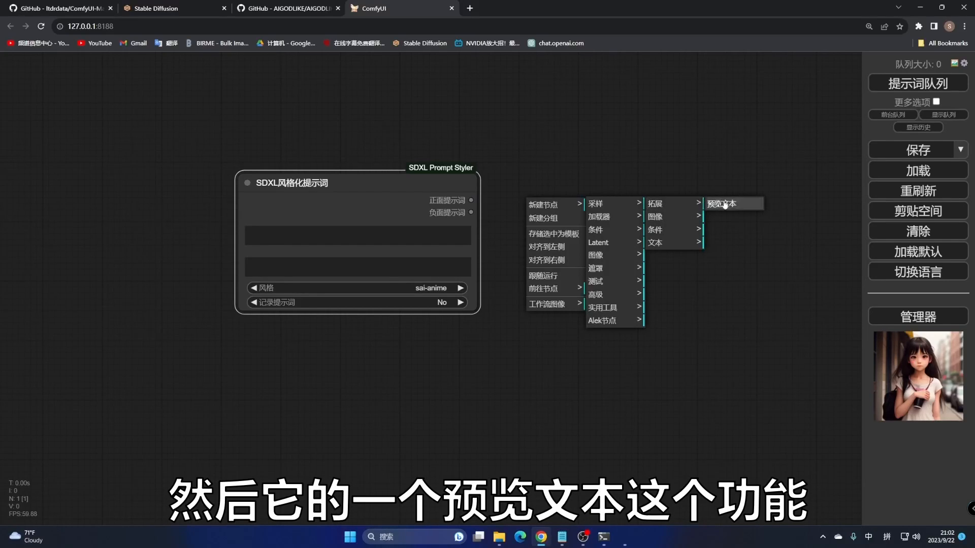
left_click(735, 204)
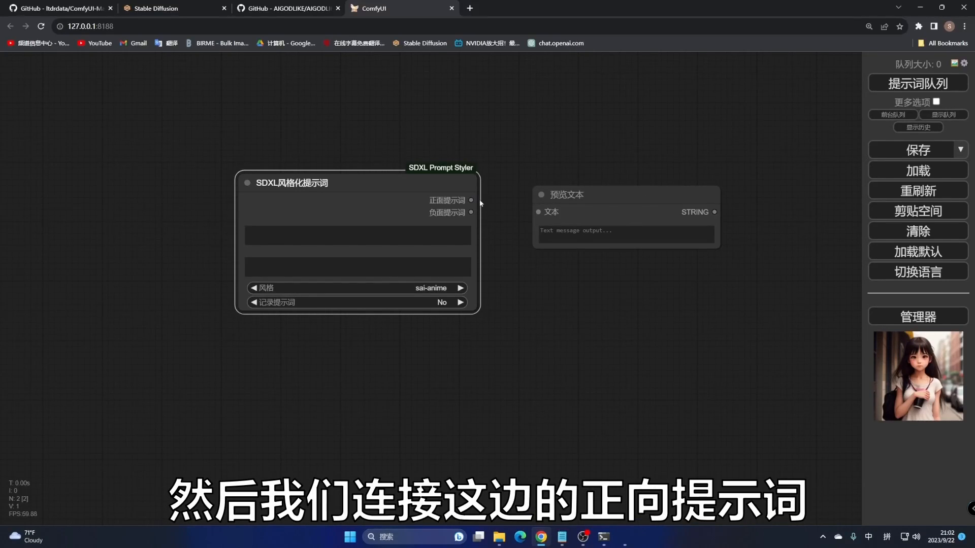
Step: Connect the 正面提示词 output to the 文本 input of the 预览文本 node and enlarge that node
left_click_drag(506, 202, 538, 212)
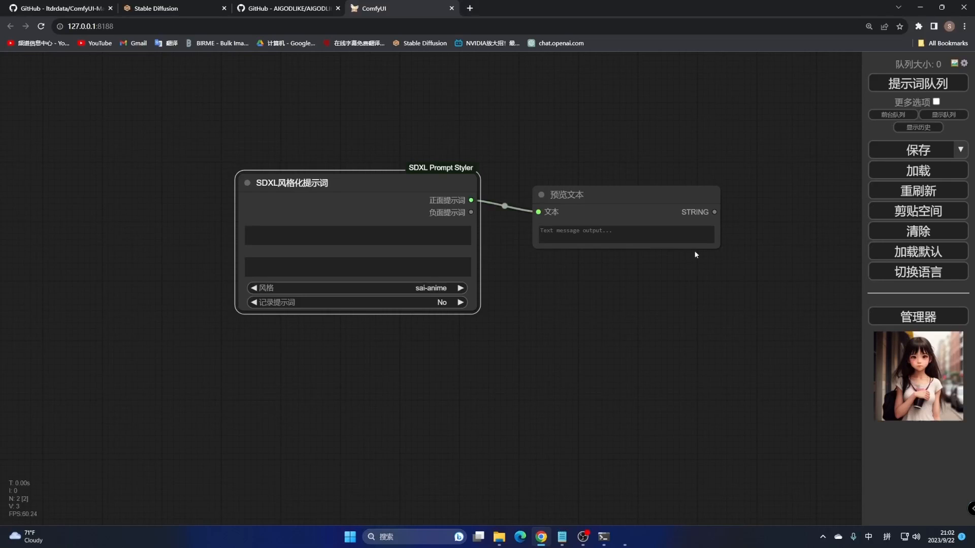
left_click_drag(719, 248, 763, 325)
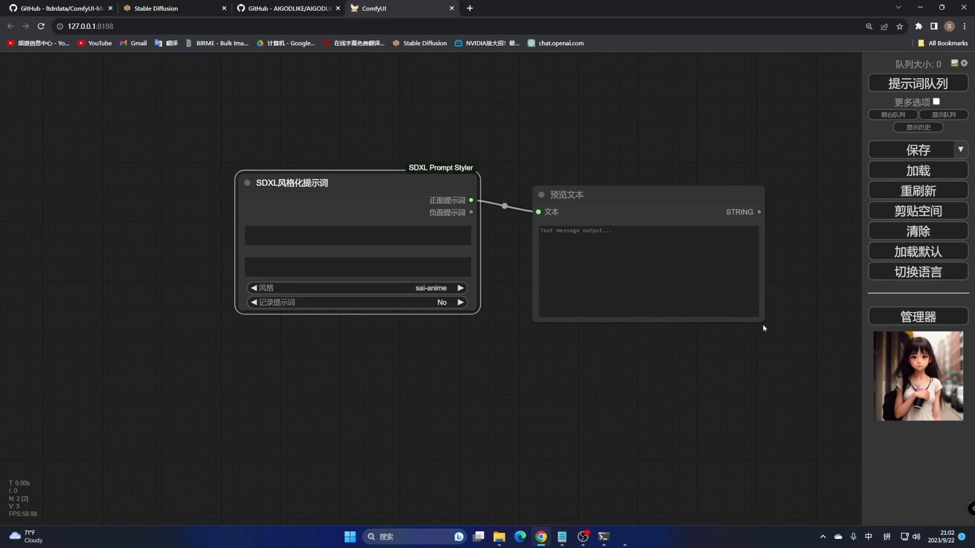
Step: Queue the workflow and highlight the generated positive prompt in the 预览文本 node to read it
left_click(920, 84)
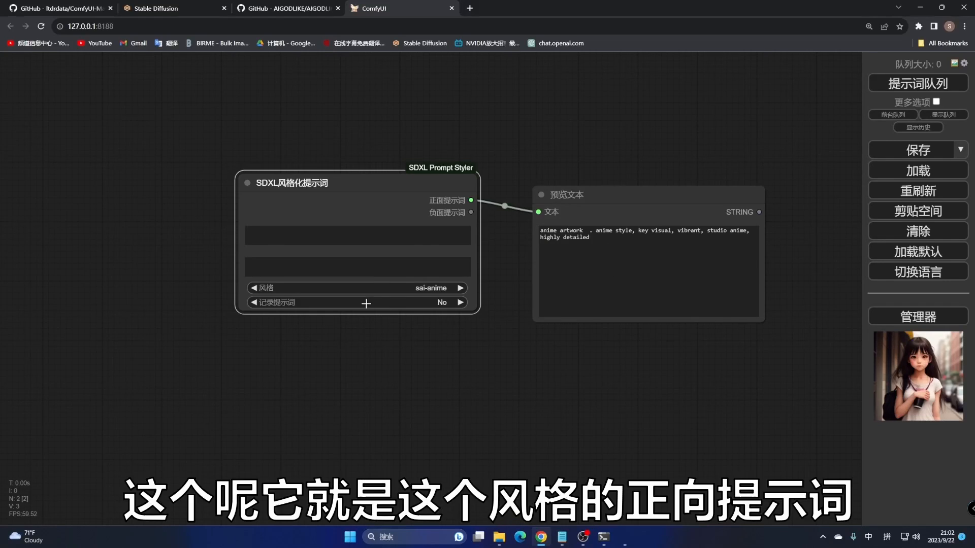
left_click(613, 238)
left_click_drag(614, 238, 540, 230)
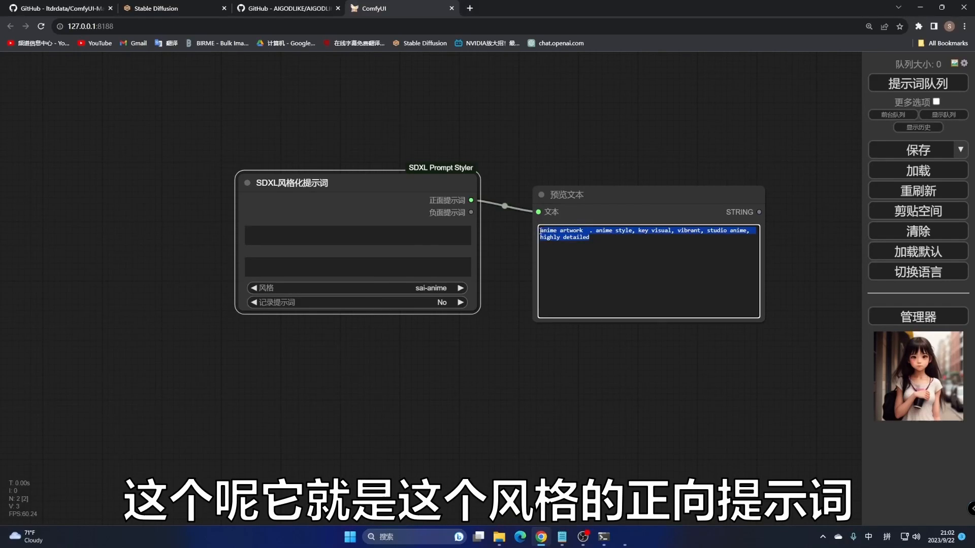
left_click(606, 243)
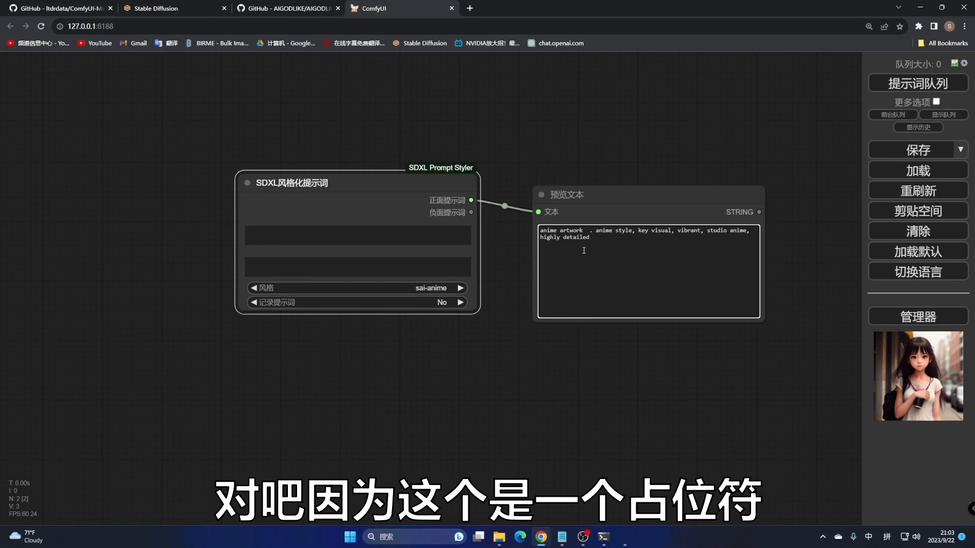
Step: Enter "1 girl" as the positive prompt text of the SDXL风格化提示词 node
left_click(263, 234)
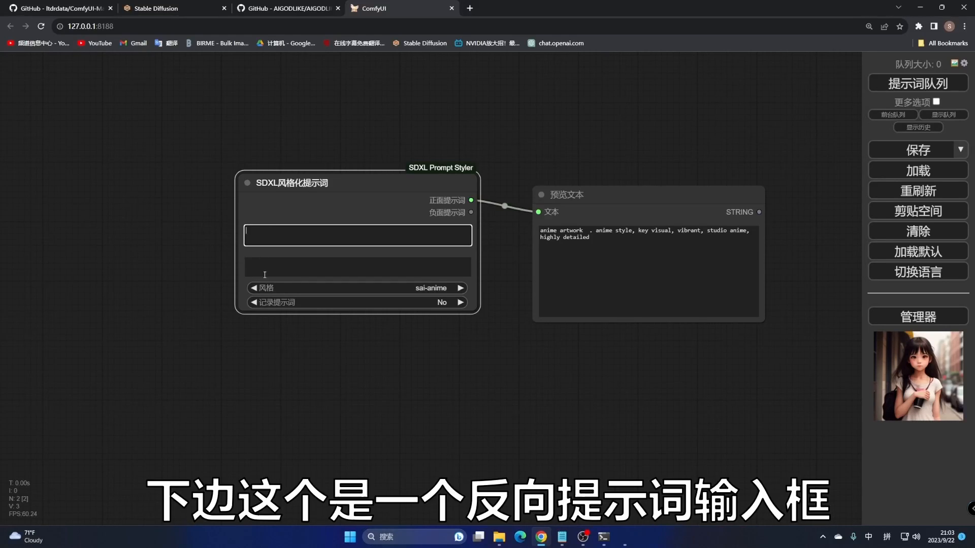
left_click(262, 269)
left_click(264, 232)
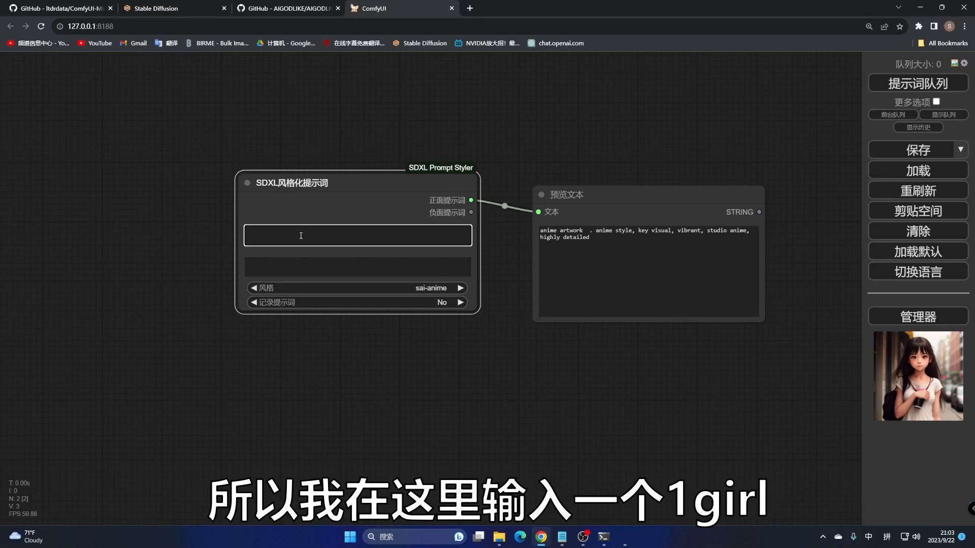
type("1")
type(" girl")
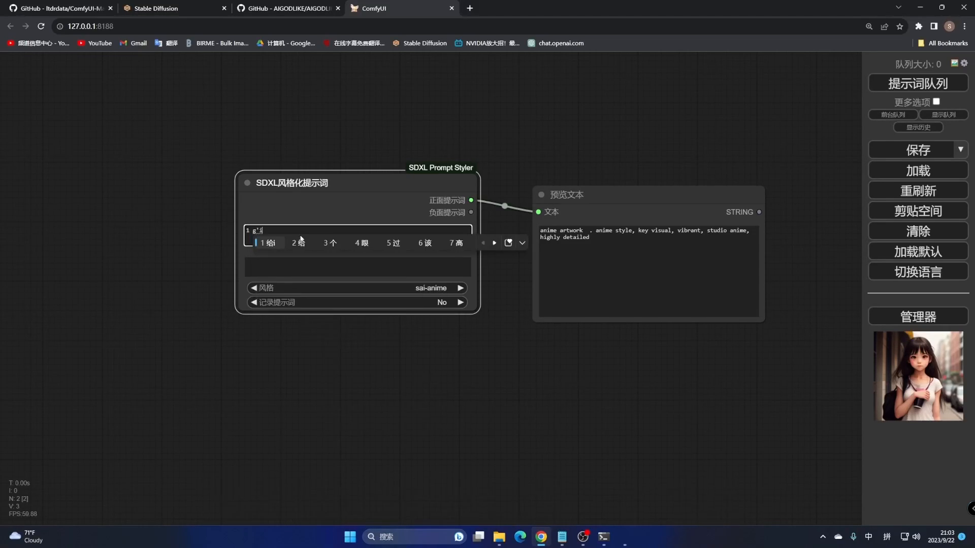
key("shift")
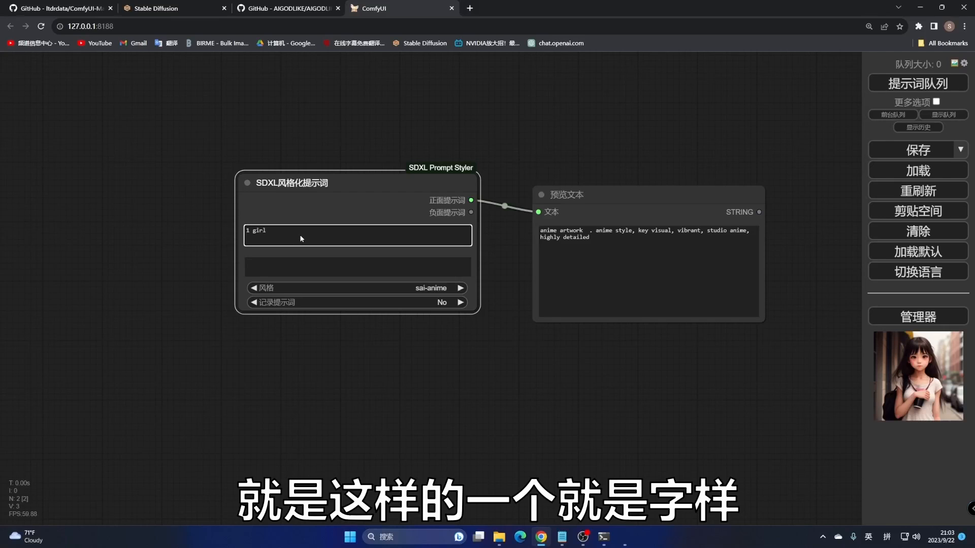
Step: Queue the workflow and highlight "1 girl" within the generated positive prompt in the 预览文本 node
left_click(931, 82)
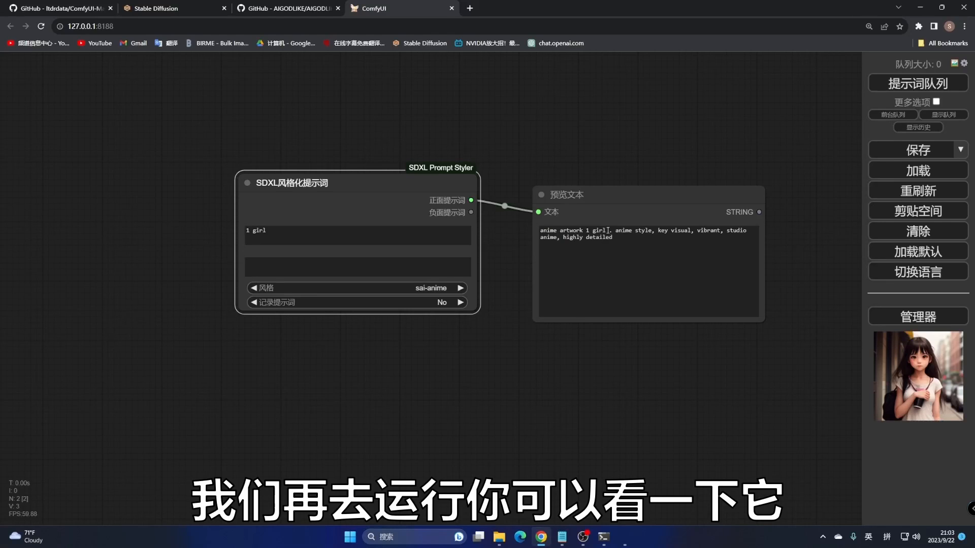
left_click_drag(605, 231, 584, 230)
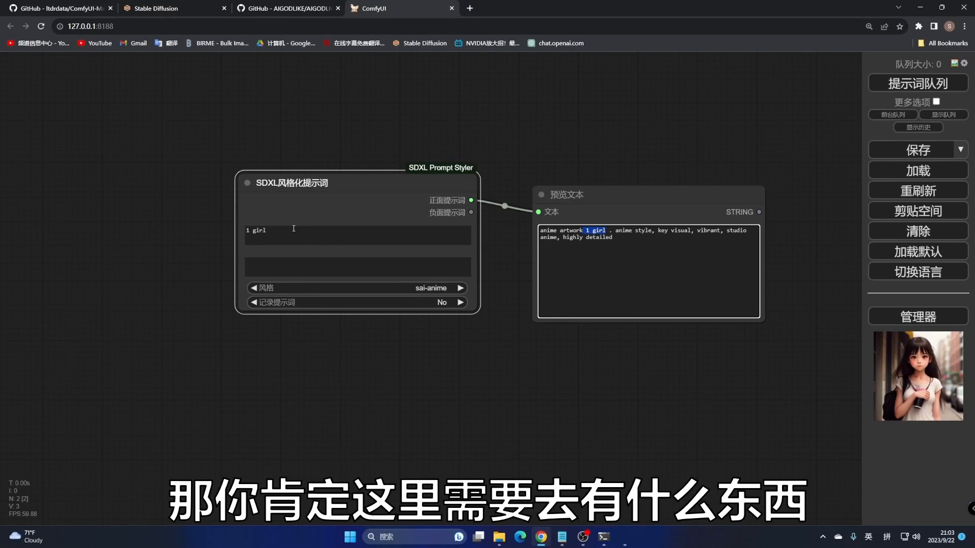
left_click(273, 229)
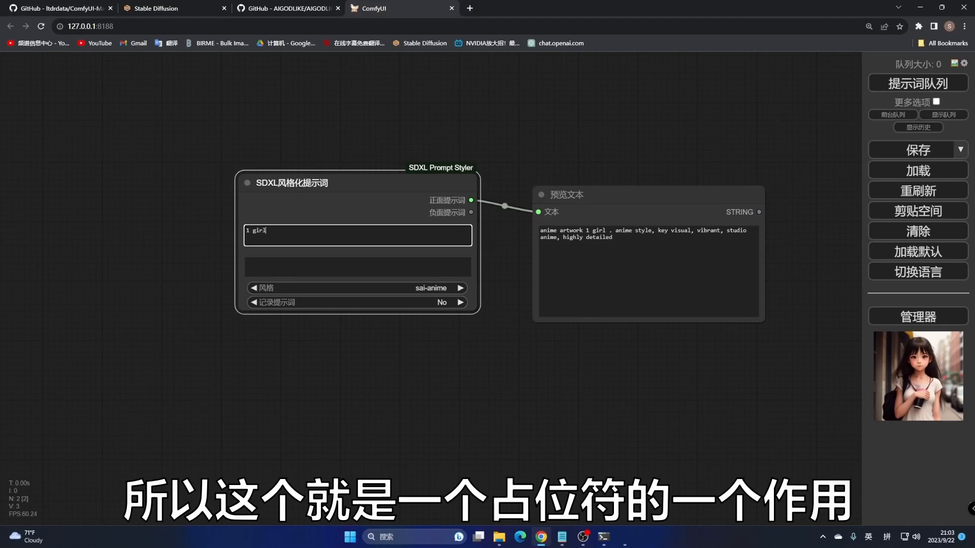
Step: Switch to sdxl_styles_sai.json in Notepad++, examine the sai-anime prompt placeholder, highlight its negative_prompt value, and return to ComfyUI
left_click(628, 537)
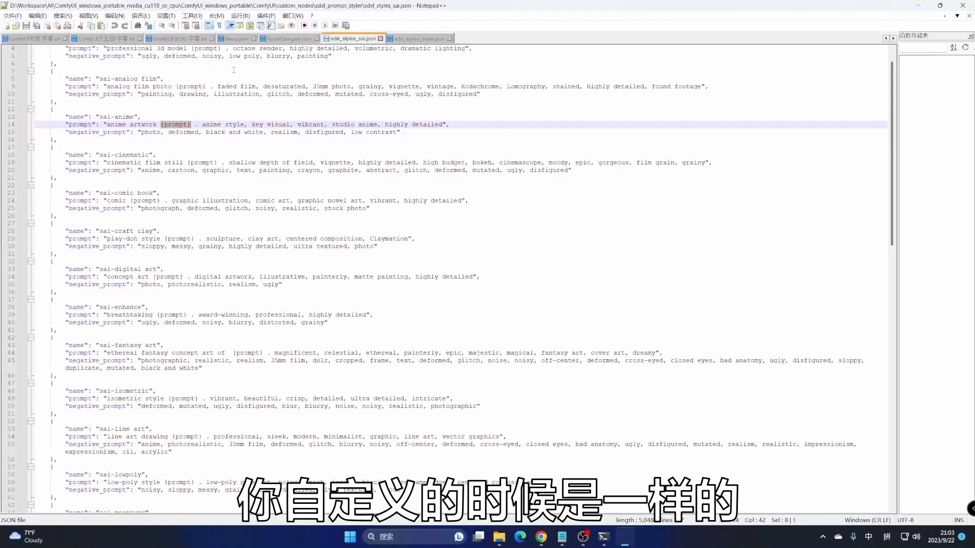
left_click(171, 124)
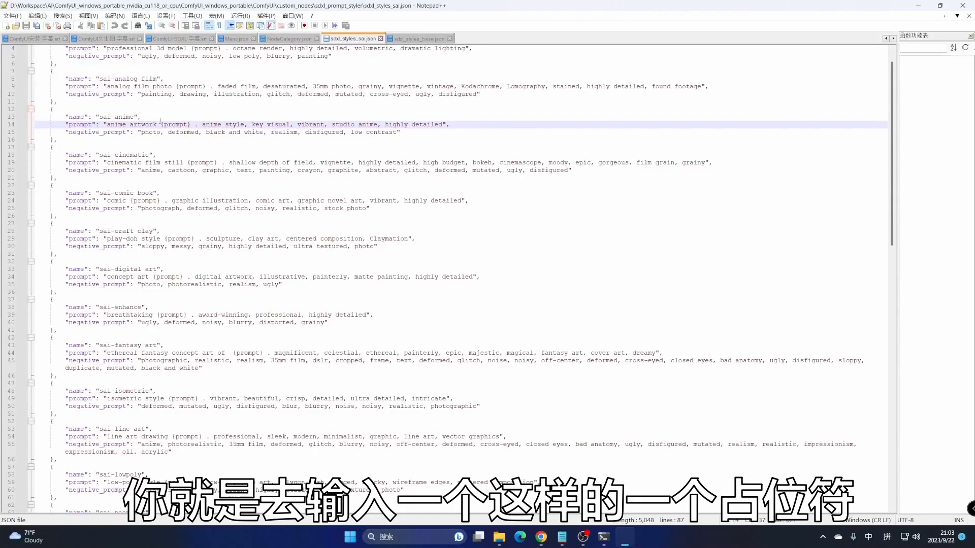
left_click(138, 132)
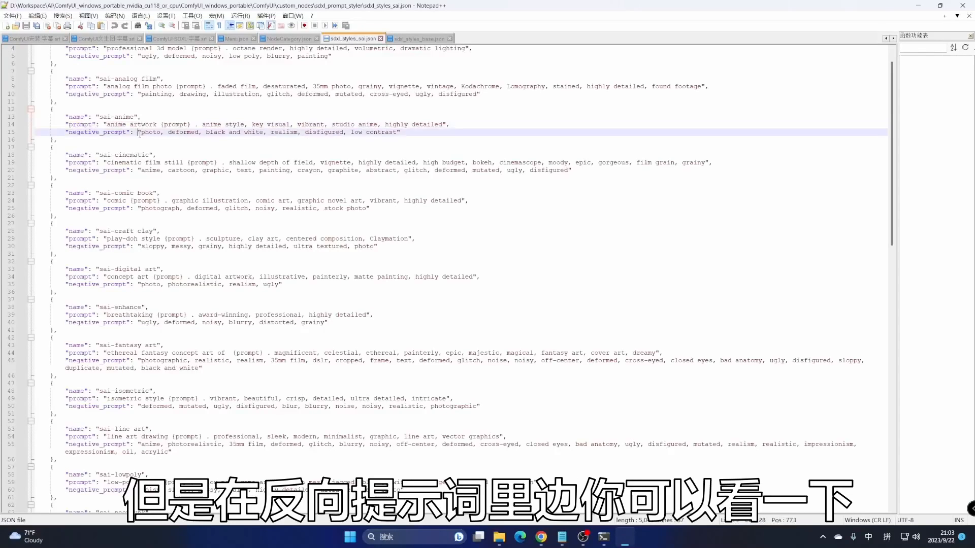
left_click_drag(138, 132, 405, 133)
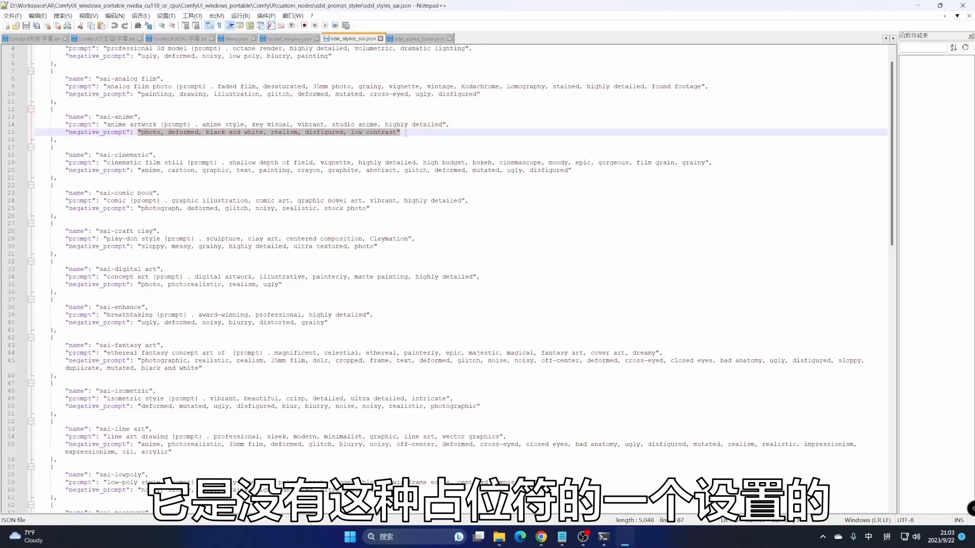
left_click(918, 5)
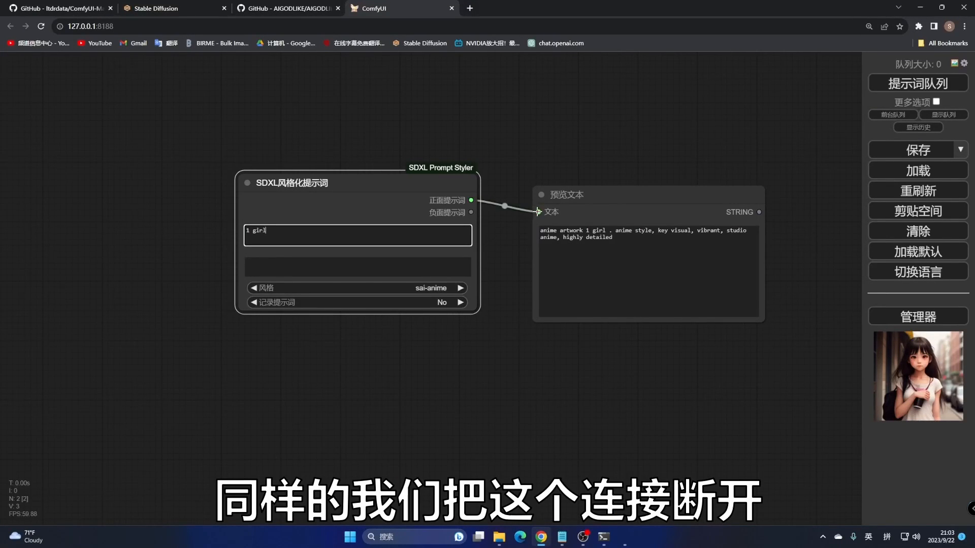
Step: Rewire the 预览文本 node's 文本 input to the 负面提示词 output and clear the positive prompt text of the styler node
left_click_drag(537, 212, 471, 212)
left_click(528, 176)
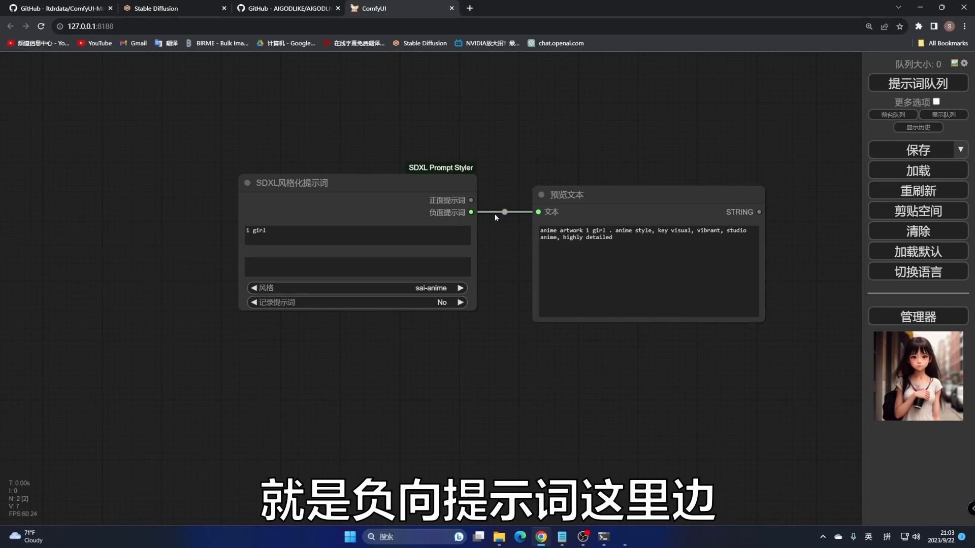
left_click_drag(298, 242, 242, 231)
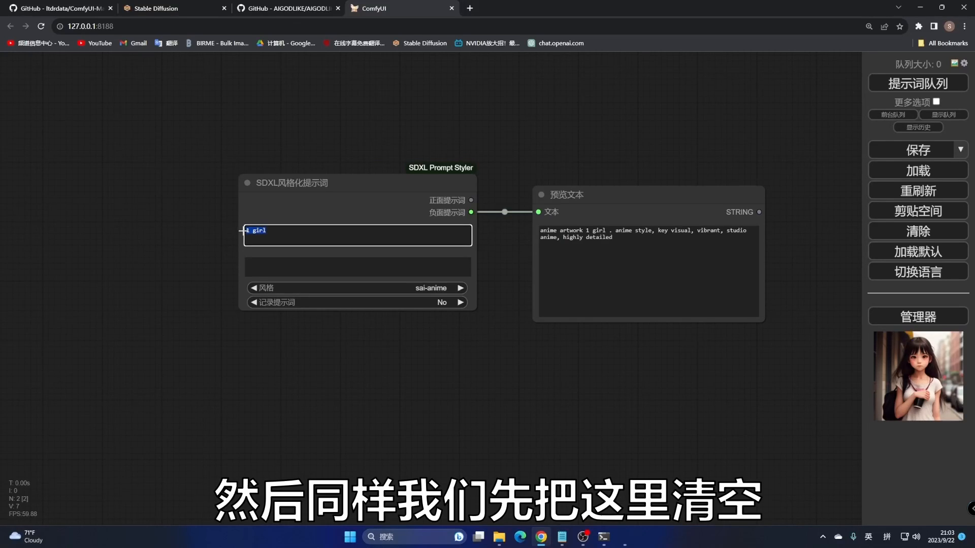
key("BackSpace")
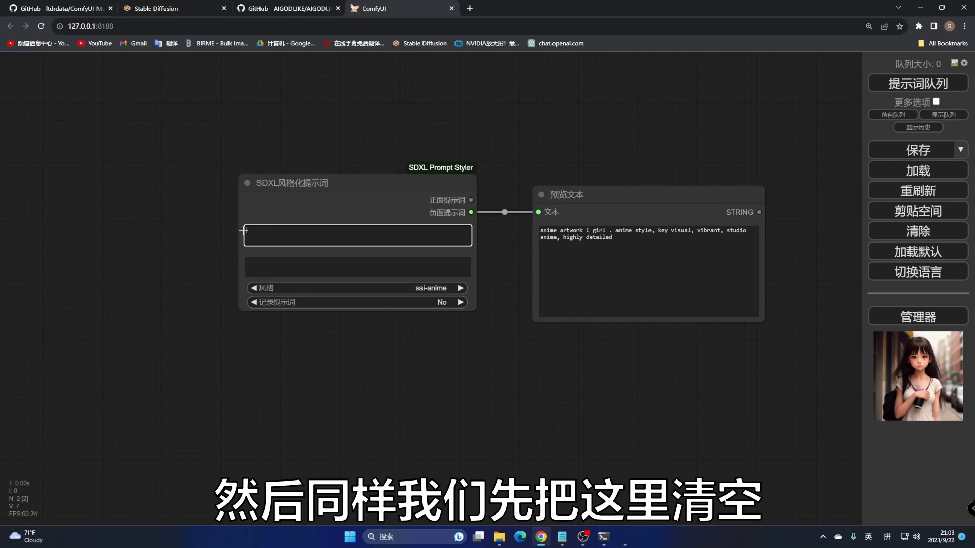
Step: Queue the workflow and highlight part of the generated negative prompt in the 预览文本 node
left_click(916, 82)
triple_click(582, 237)
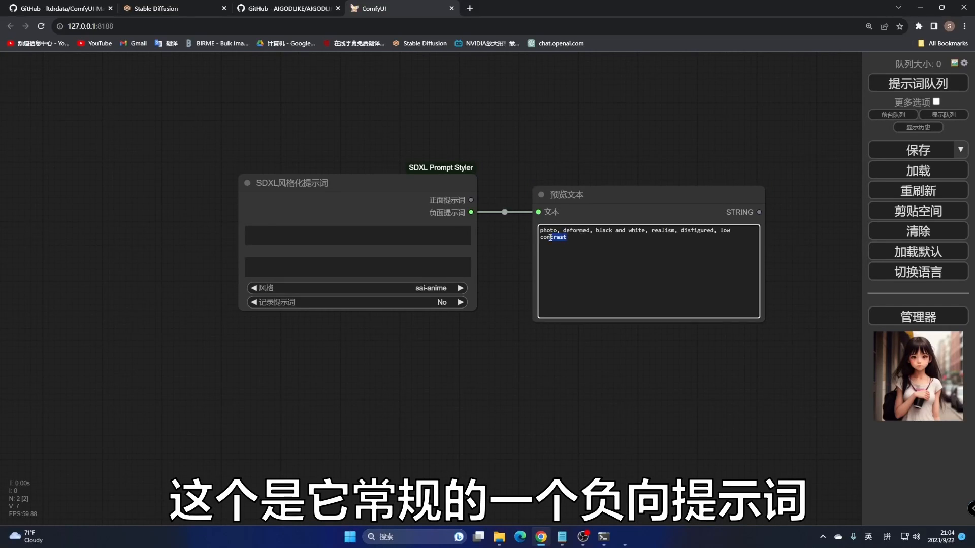
Step: Enter "1 girl" as the styler node's negative prompt, queue the workflow, and highlight that text in the preview
left_click(313, 268)
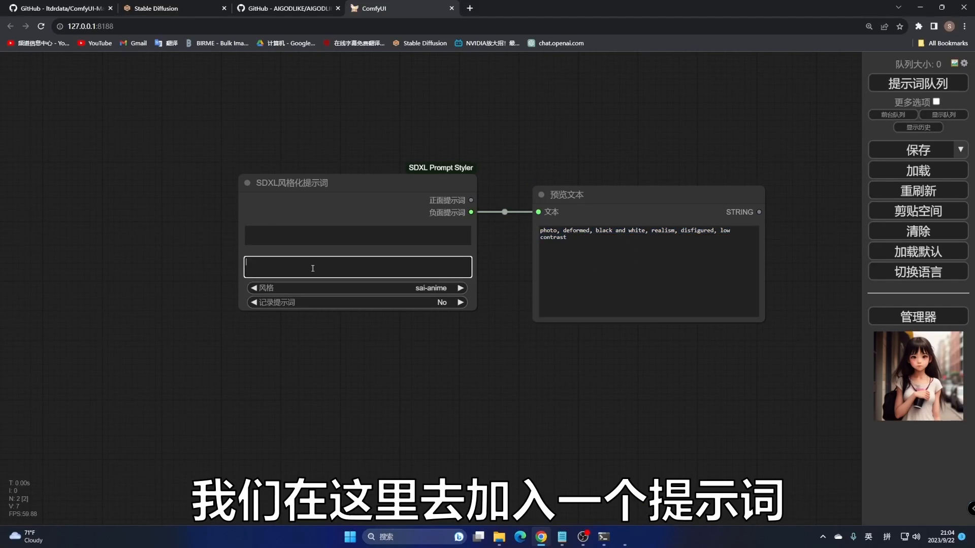
type("1 girl")
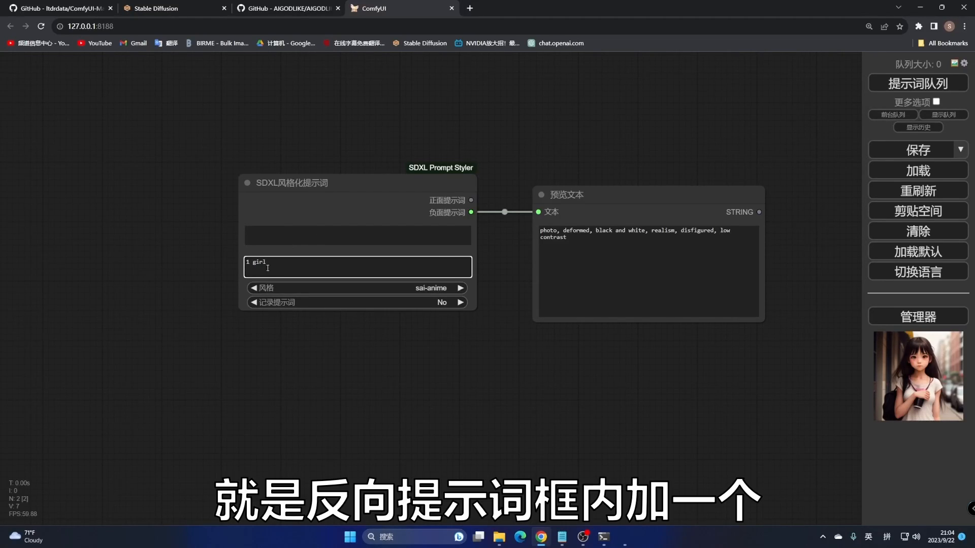
left_click(902, 84)
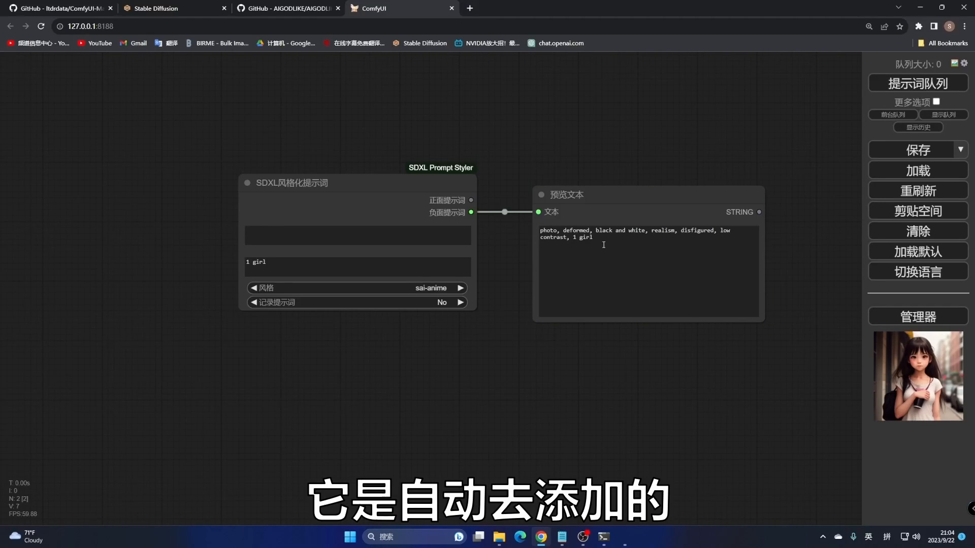
left_click_drag(593, 239, 572, 240)
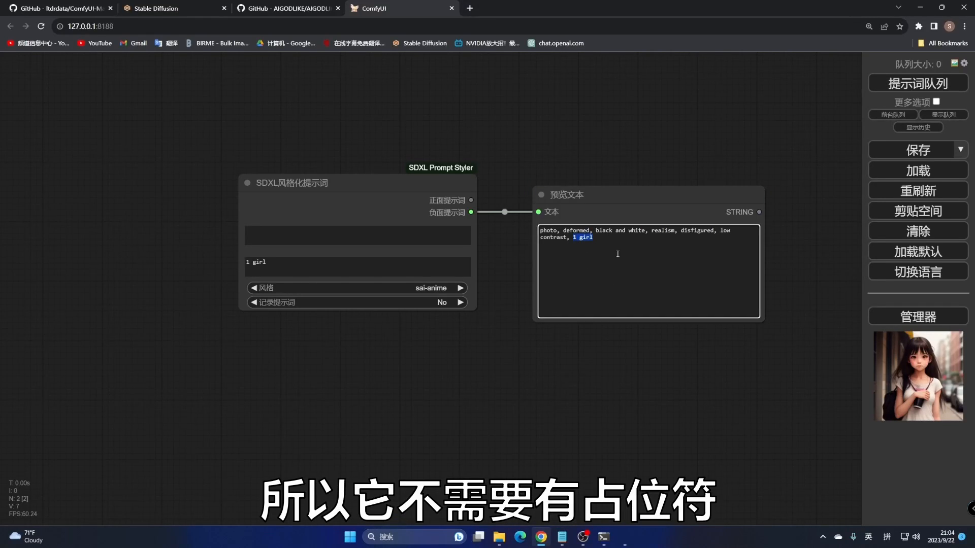
Step: Clear the negative prompt text of the SDXL风格化提示词 node
left_click_drag(273, 267, 239, 264)
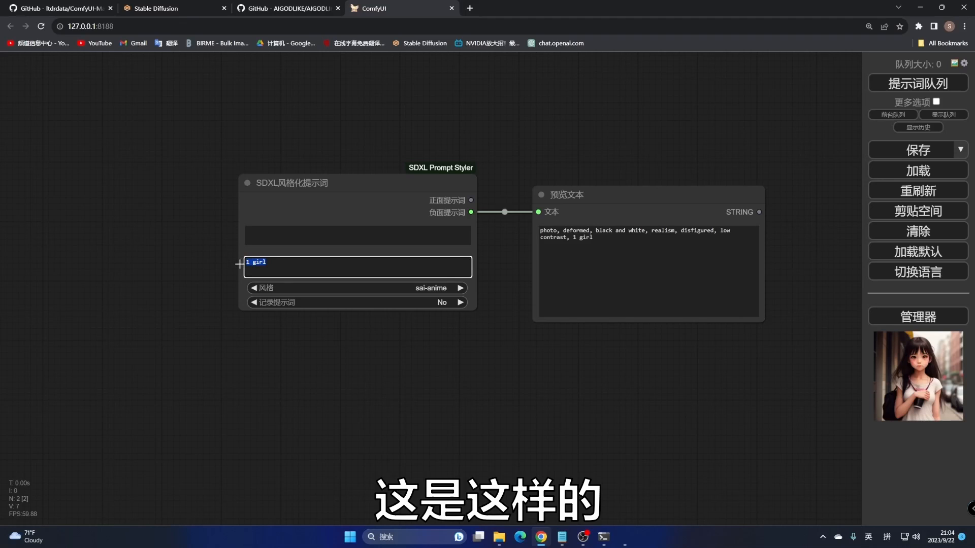
key("BackSpace")
Step: Switch to Notepad++ to examine the style entry format around sai-cinematic in sdxl_styles_sai.json, and return to ComfyUI
left_click(624, 537)
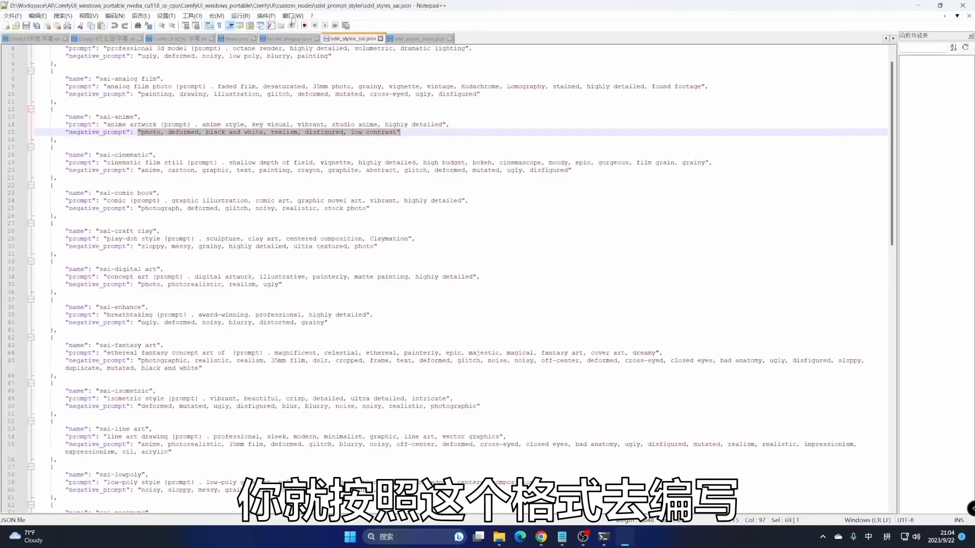
left_click(167, 172)
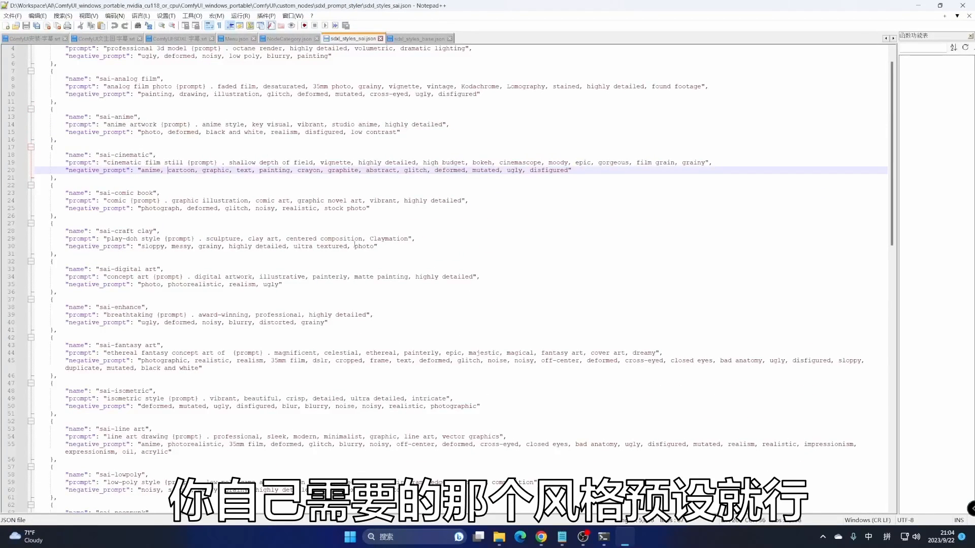
left_click(917, 5)
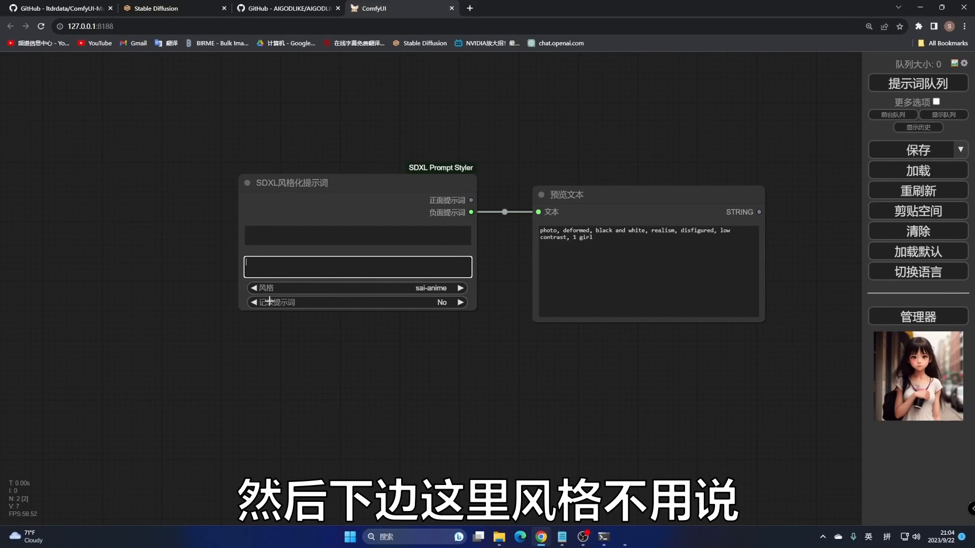
Step: Look at the 记录提示词 options while keeping No, and view the background console window where prompts are logged
left_click(449, 303)
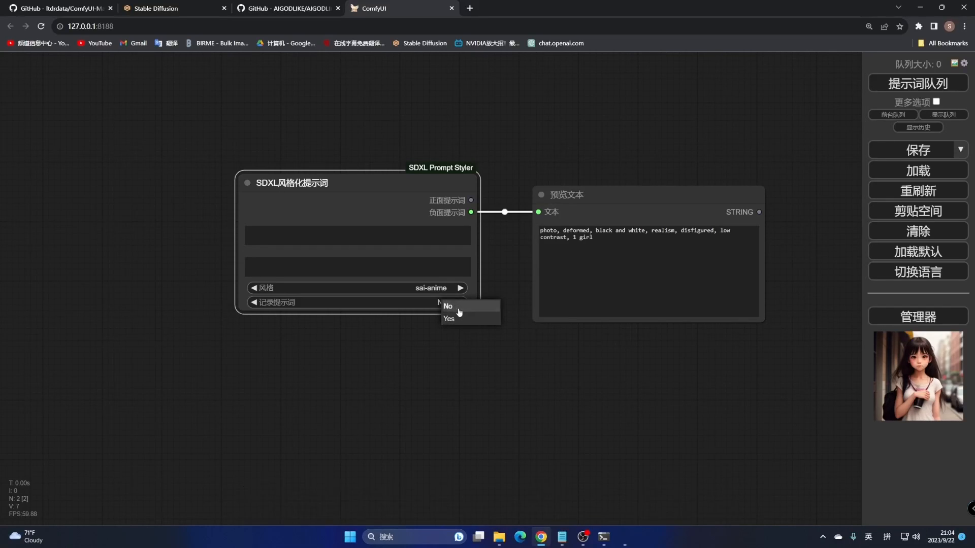
left_click(453, 308)
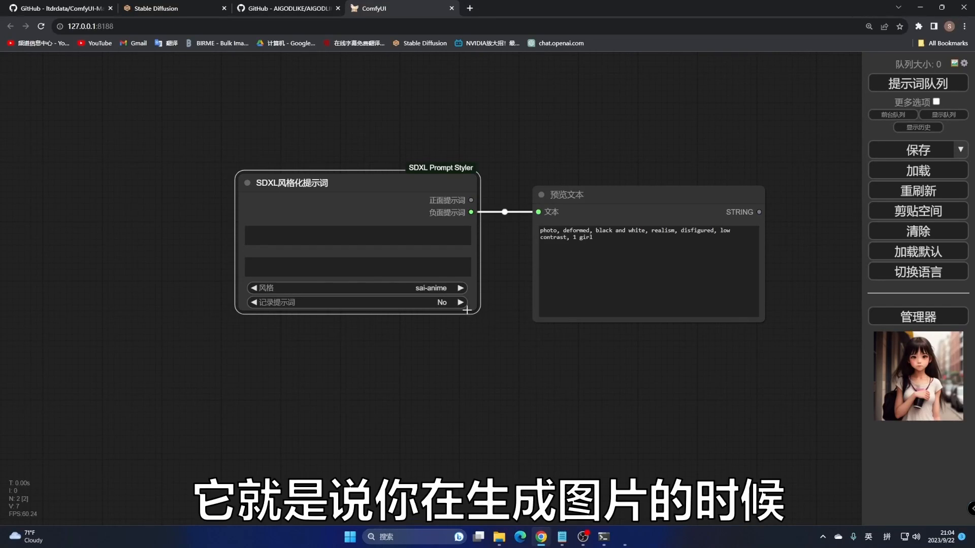
left_click(604, 538)
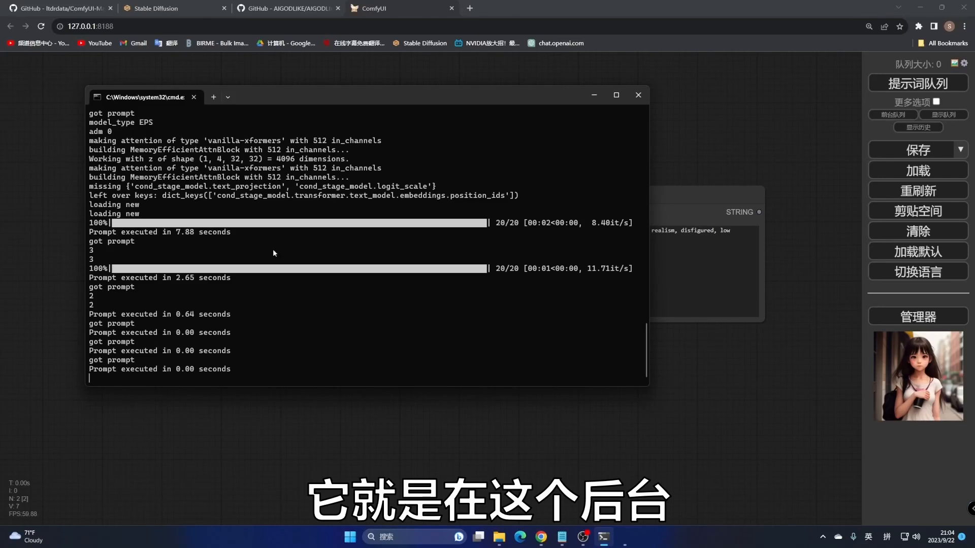
left_click(594, 95)
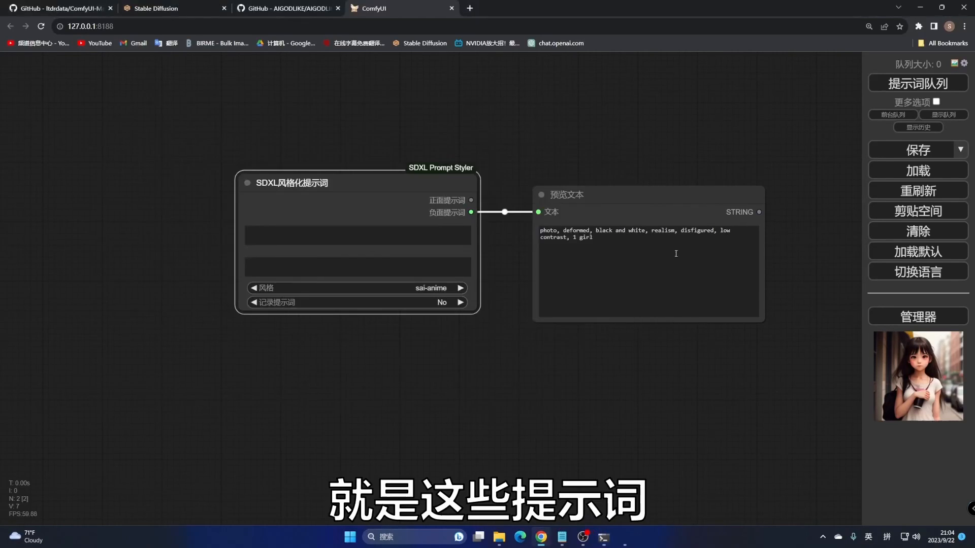
Step: Set 记录提示词 to Yes on the SDXL风格化提示词 node, and view the console window briefly
left_click(447, 302)
left_click(454, 315)
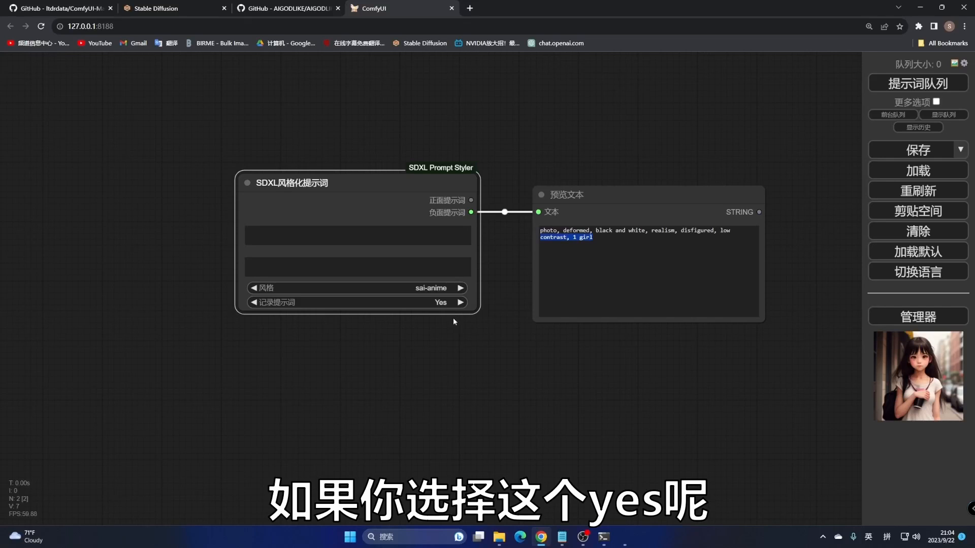
left_click(604, 537)
left_click(594, 95)
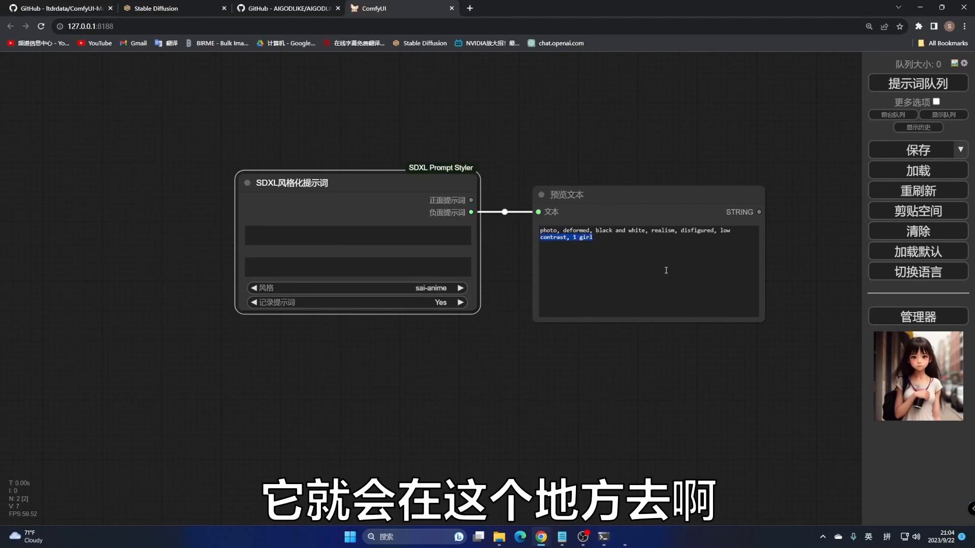
Step: Highlight the negative prompt in the 预览文本 node to read it, and look at the 记录提示词 options again
left_click(626, 239)
left_click_drag(598, 238, 555, 225)
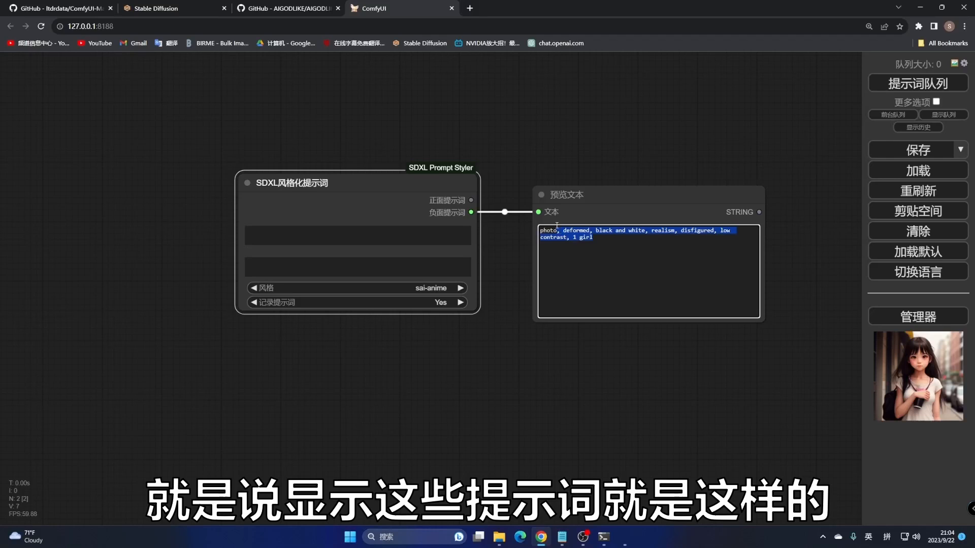
left_click(452, 304)
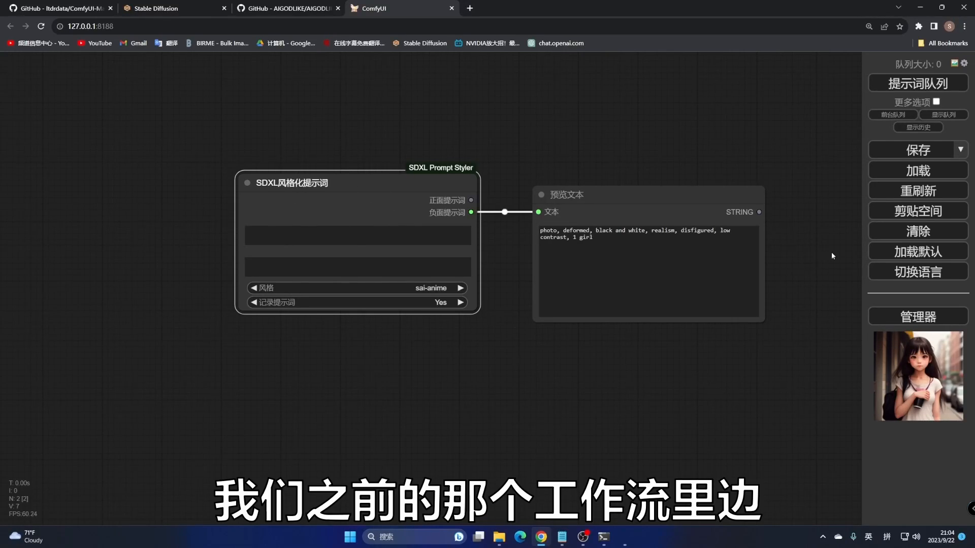
Step: Clear the current workflow and load the saved SDXL1.json workflow from the 下载 folder
left_click(873, 231)
left_click(518, 75)
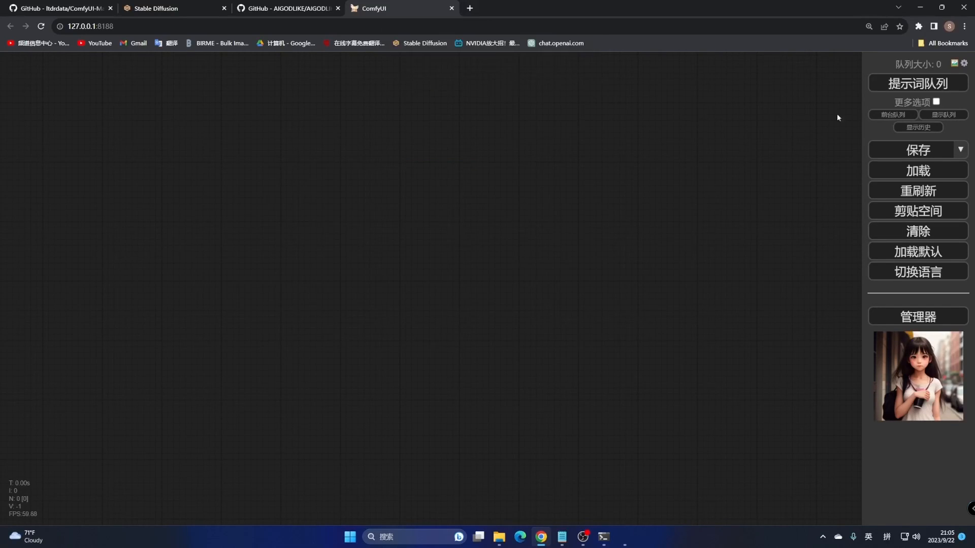
left_click(922, 174)
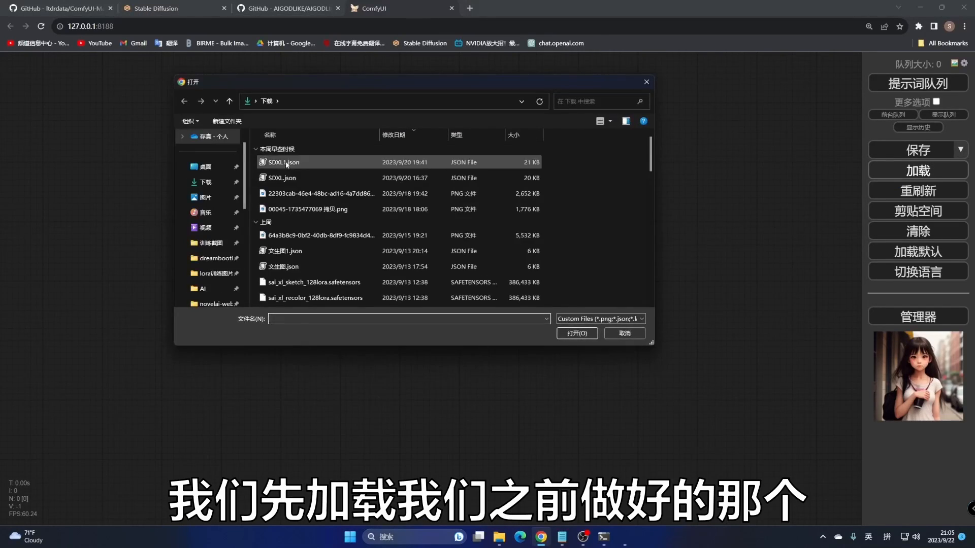
left_click(305, 162)
left_click(584, 334)
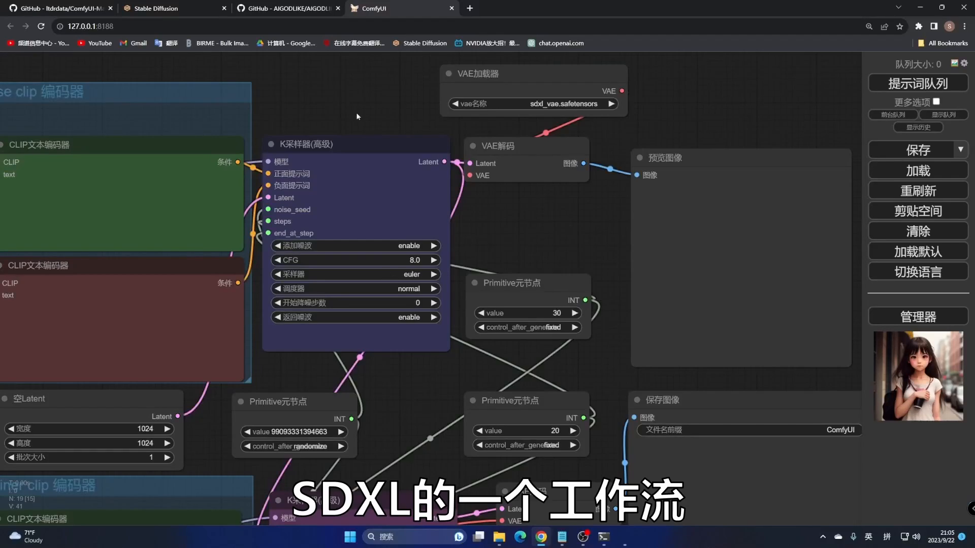
Step: Add an SDXL风格化提示词 node in the empty area beside the 提示词 group of the SDXL workflow
left_click_drag(355, 111, 767, 59)
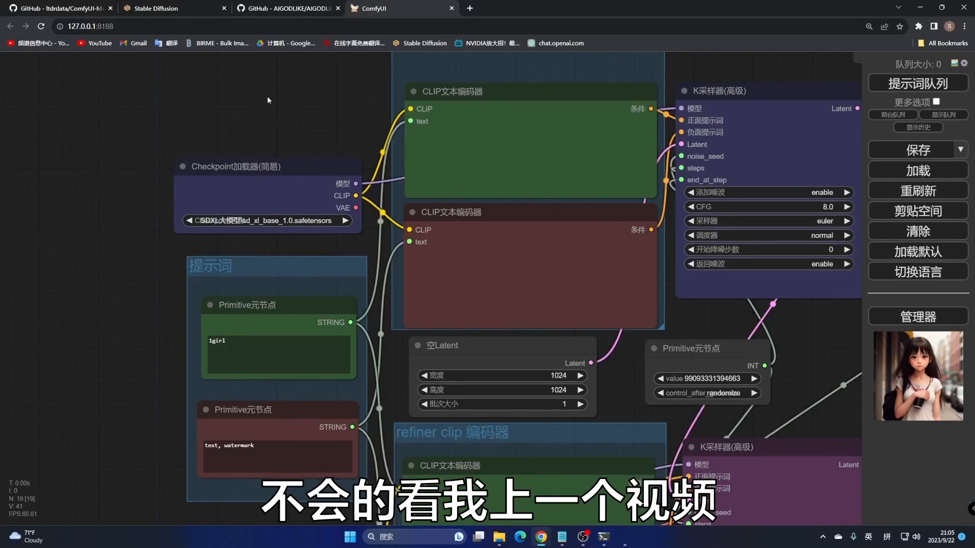
left_click_drag(267, 96, 252, 49)
left_click_drag(317, 190, 344, 193)
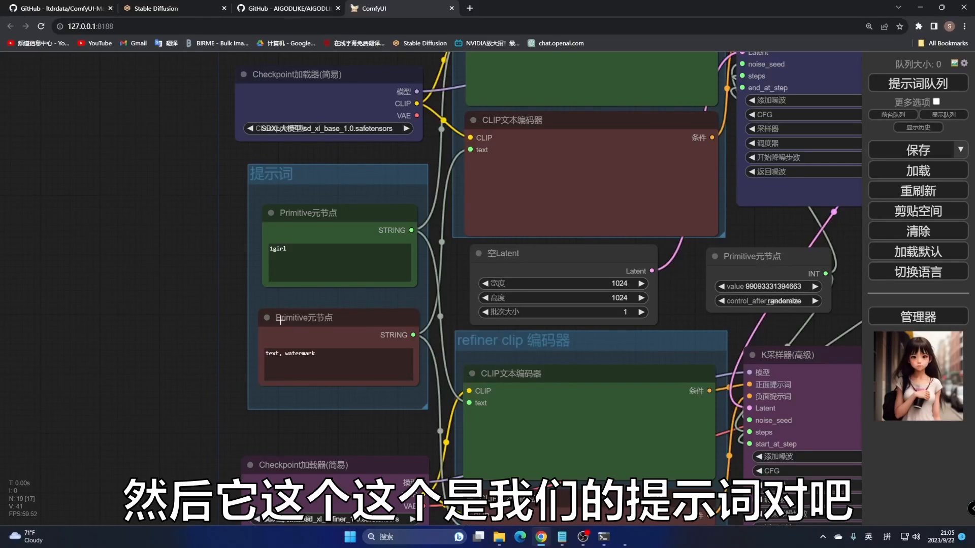
right_click(46, 174)
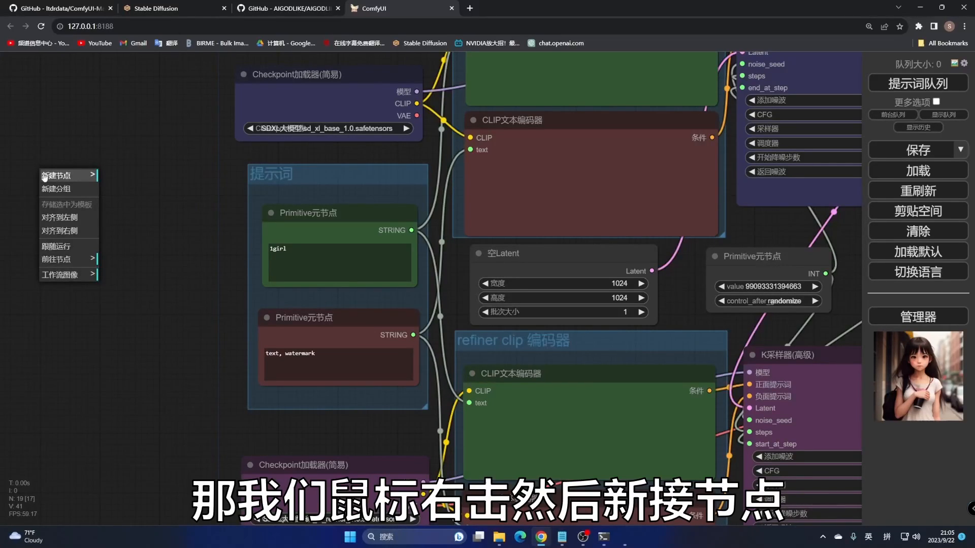
left_click(65, 176)
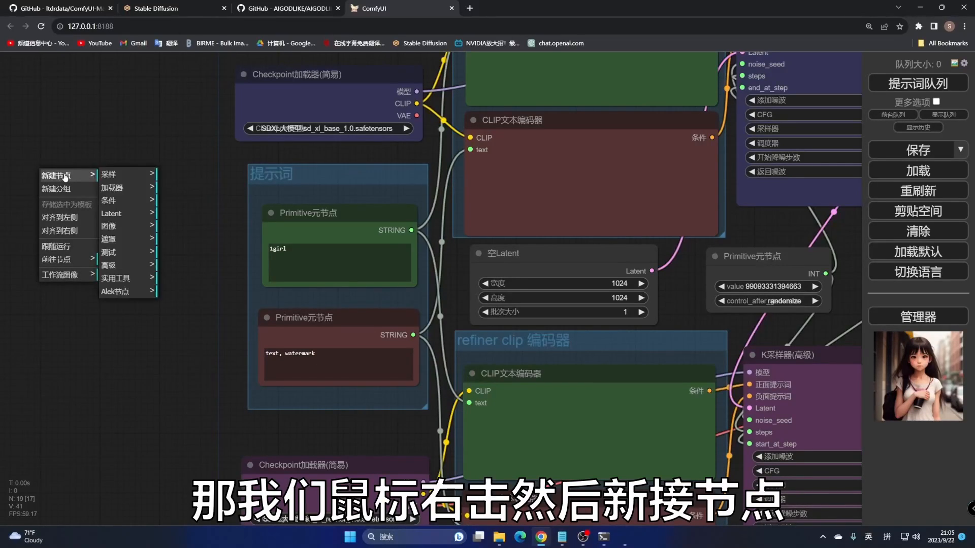
left_click(111, 278)
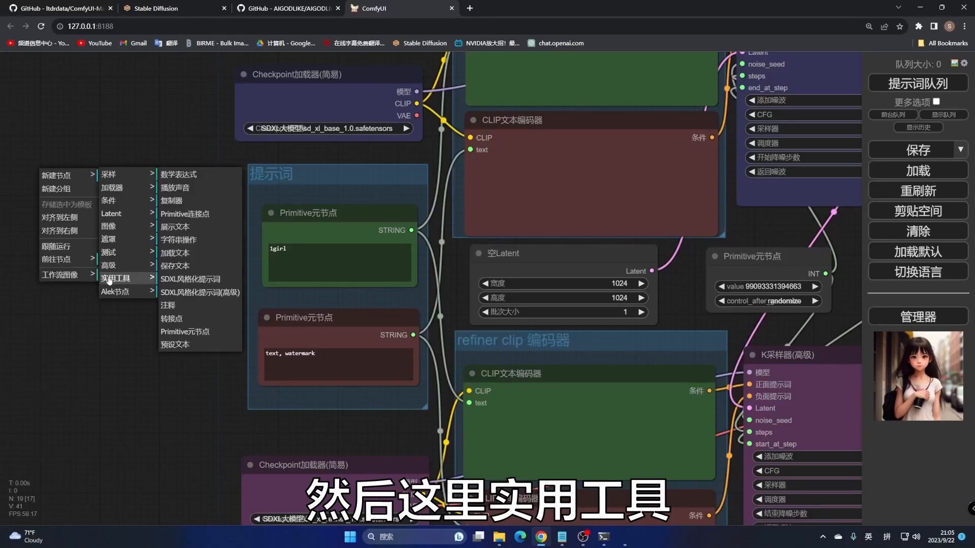
left_click(204, 279)
left_click_drag(180, 172, 119, 201)
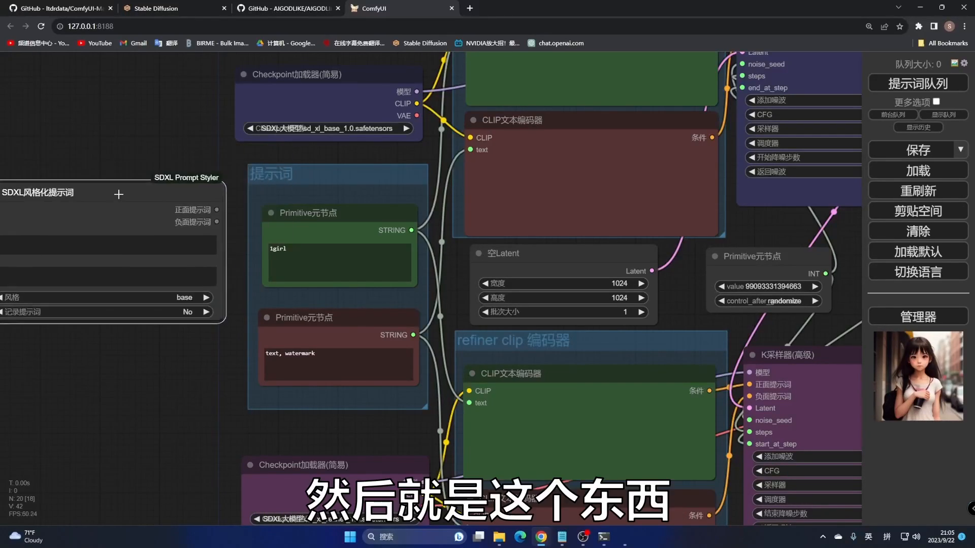
Step: Delete both Primitive元节点 prompt nodes from the 提示词 group and move the SDXL风格化提示词 node into their place
left_click(309, 219)
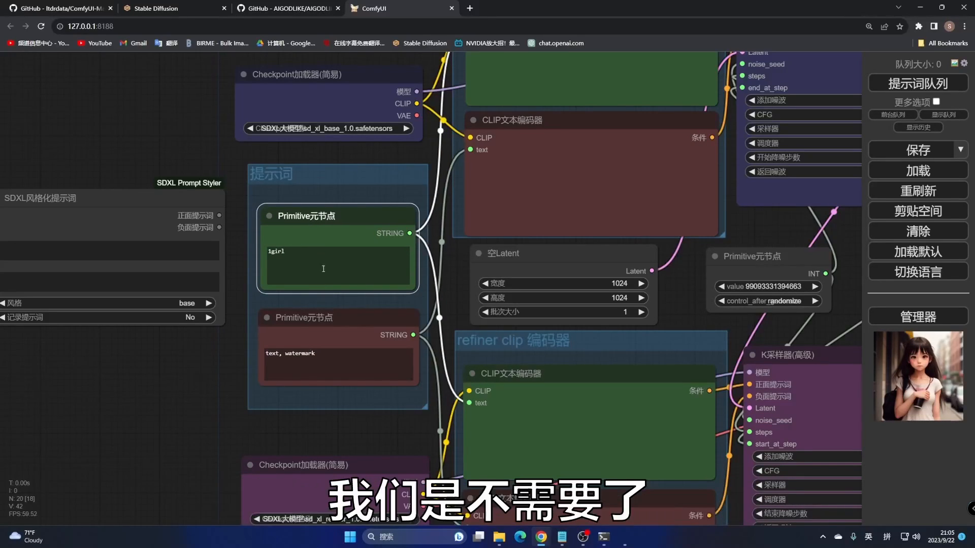
key("Delete")
left_click(334, 318)
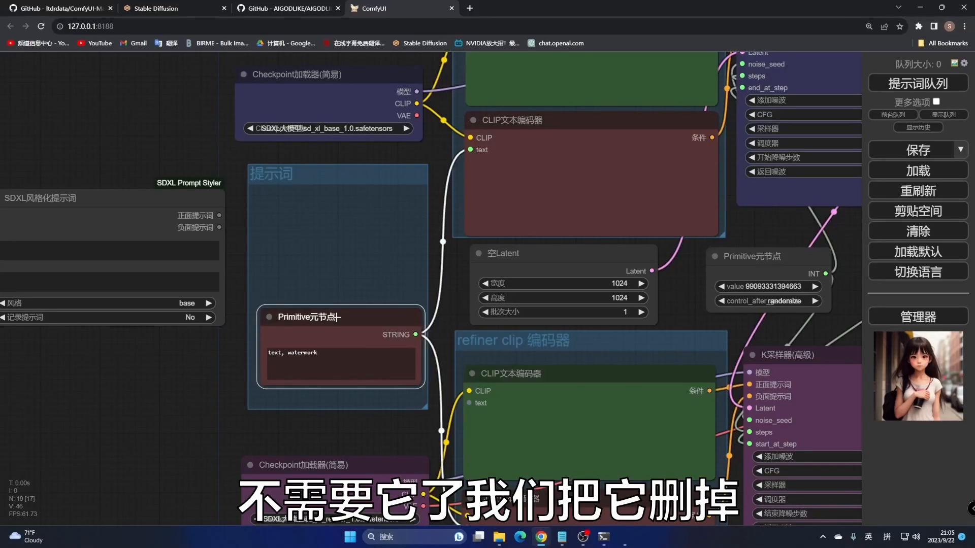
key("Delete")
left_click_drag(121, 198, 306, 209)
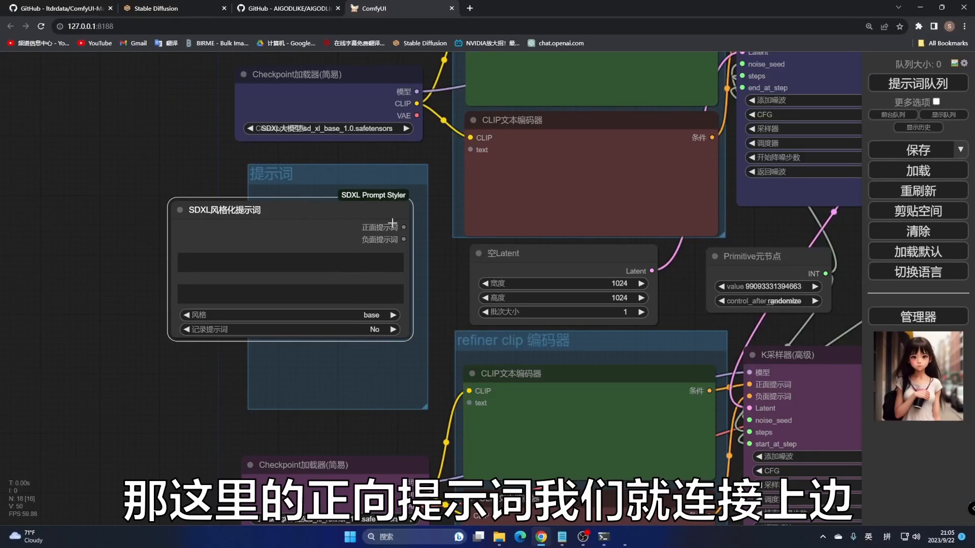
Step: Connect the SDXL风格化提示词 node's 正面提示词 and 负面提示词 outputs to the text inputs of the matching base and refiner CLIP文本编码器 nodes
left_click_drag(405, 227, 410, 167)
scroll(414, 162, "down", 4)
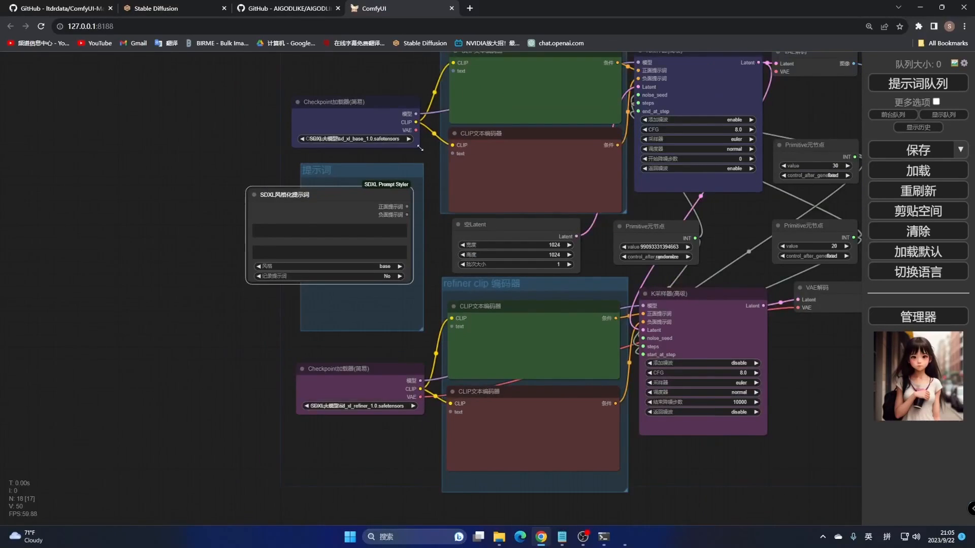
scroll(419, 148, "down", 1)
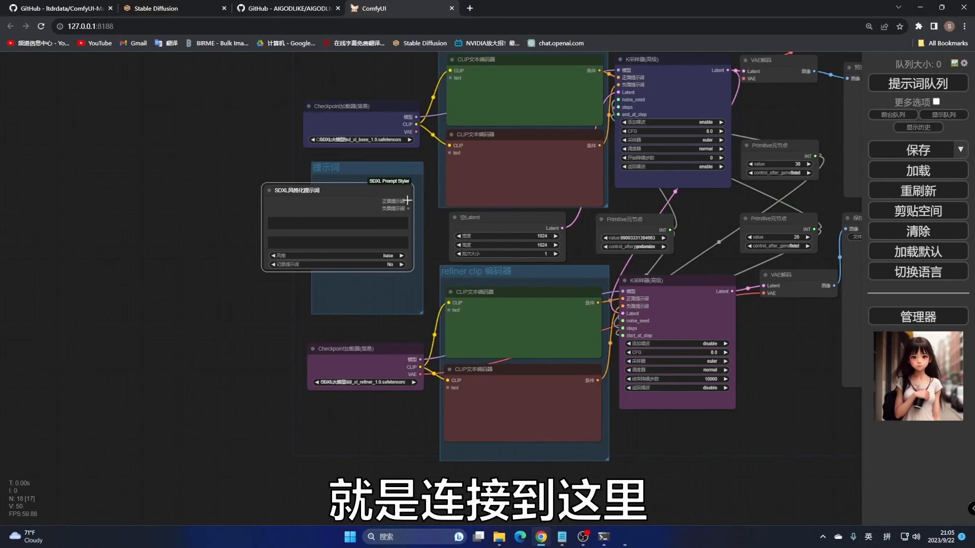
left_click_drag(407, 201, 450, 79)
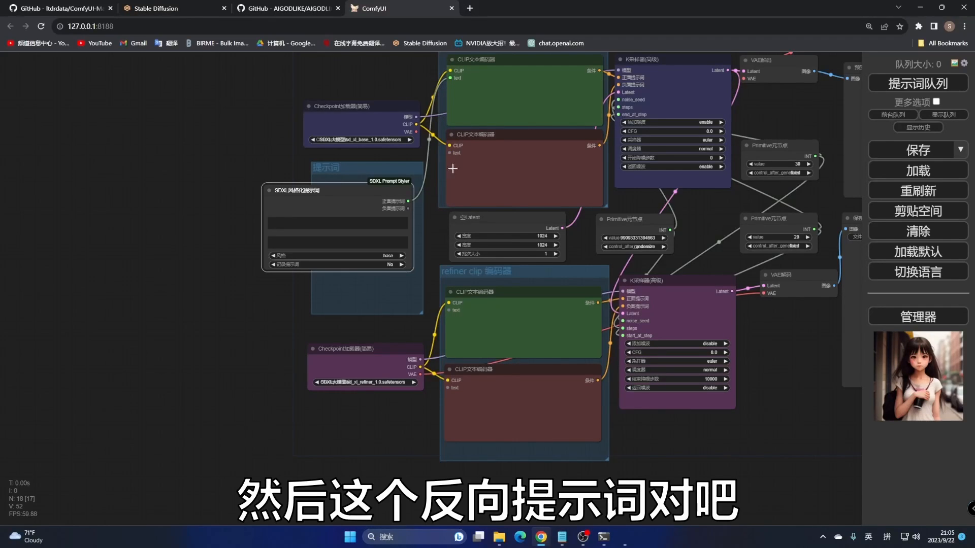
left_click_drag(406, 208, 450, 153)
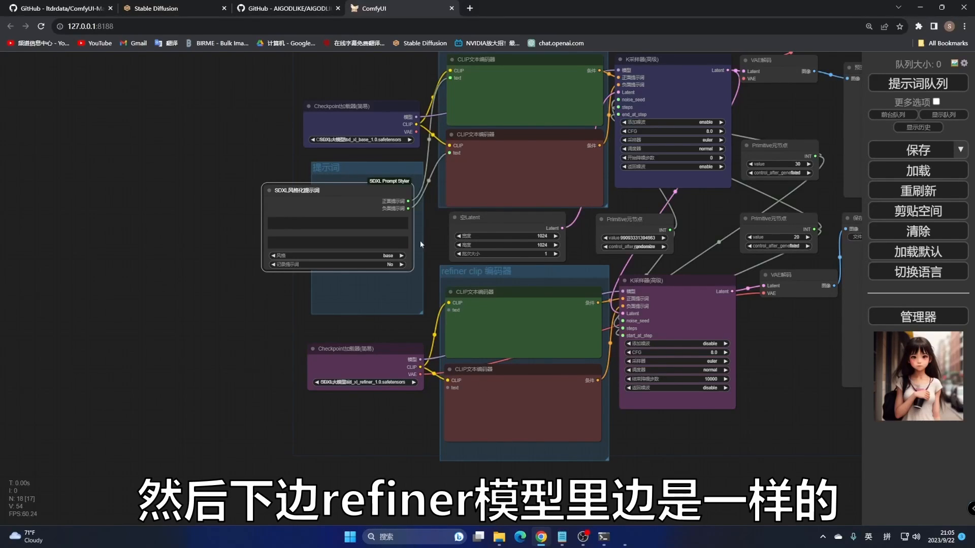
left_click_drag(407, 201, 449, 310)
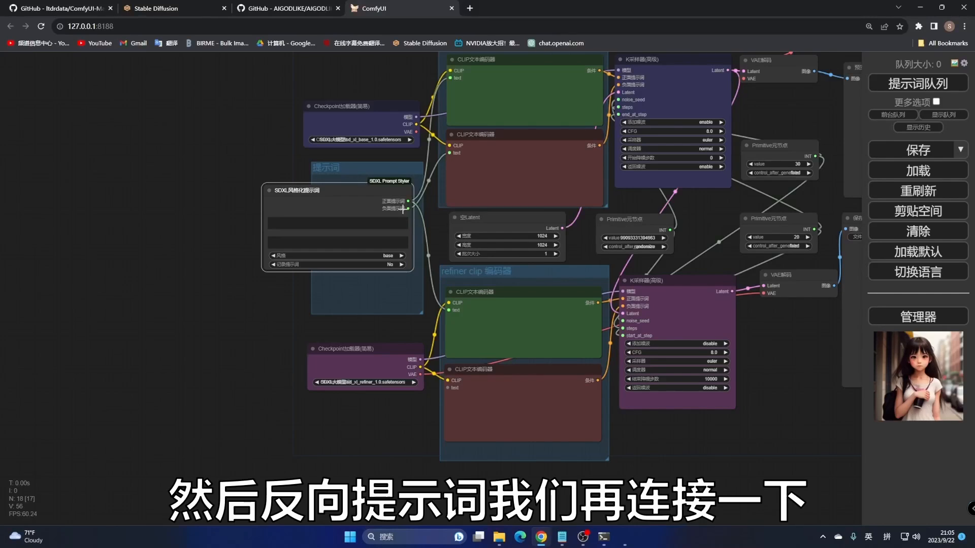
left_click_drag(410, 209, 447, 389)
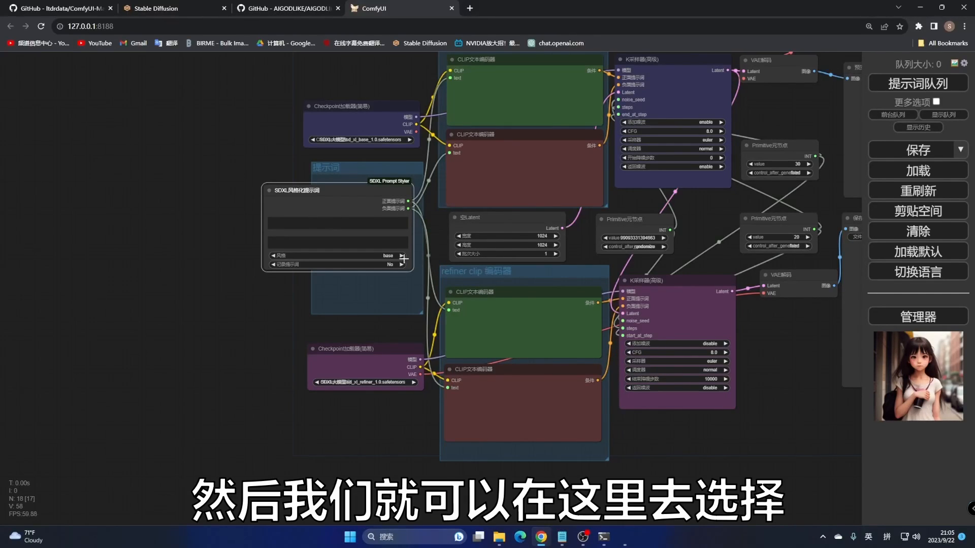
Step: Set 风格 to SAI-动画 on the SDXL风格化提示词 node, and activate its positive and negative prompt fields in turn
left_click(386, 256)
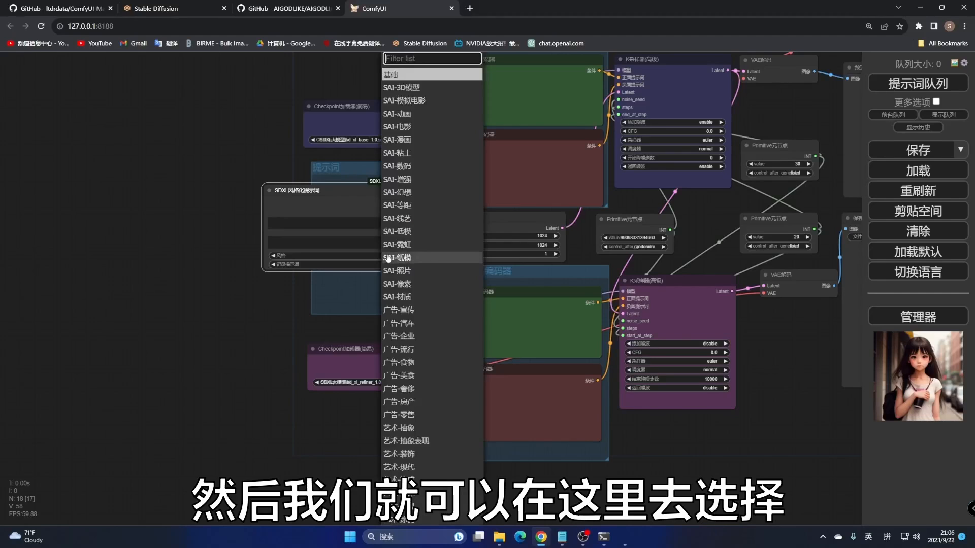
left_click(406, 114)
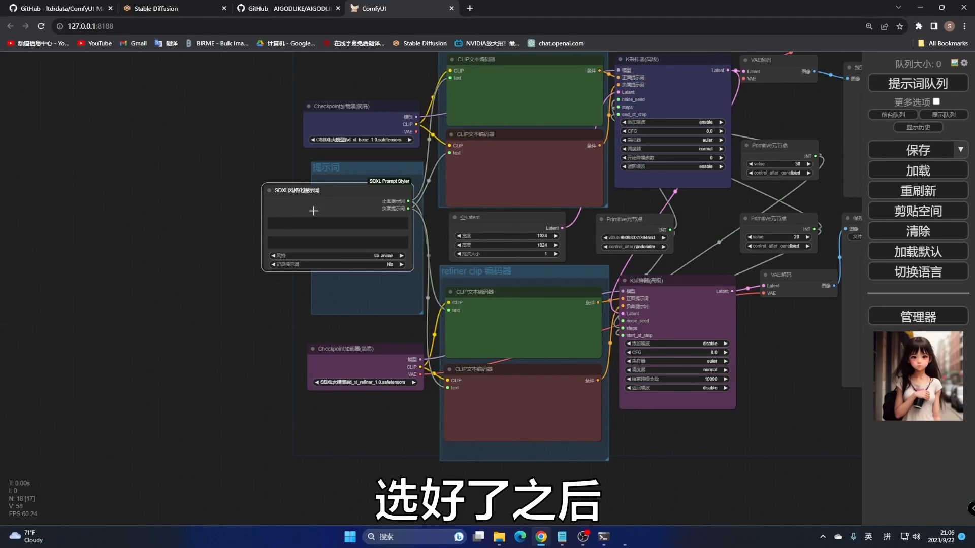
scroll(446, 226, "up", 4)
left_click(253, 218)
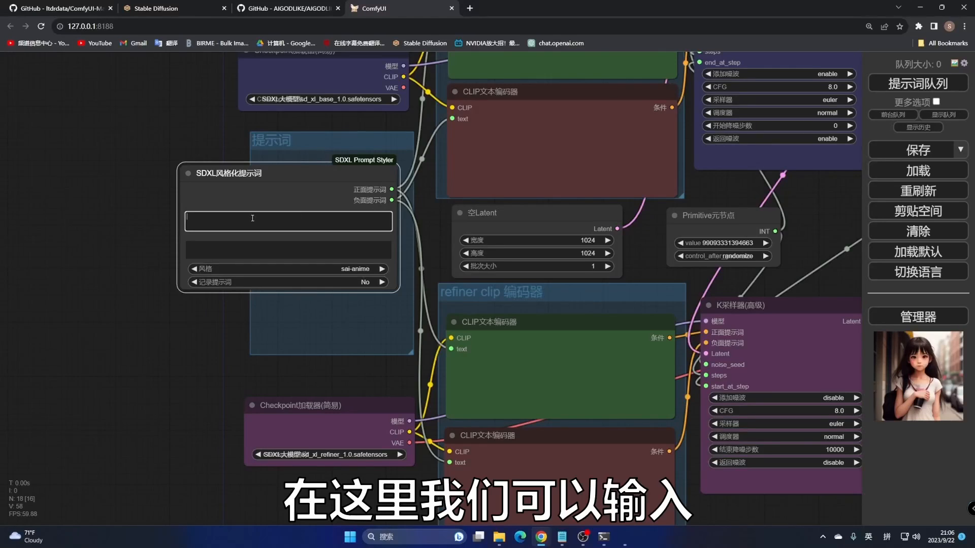
left_click(224, 247)
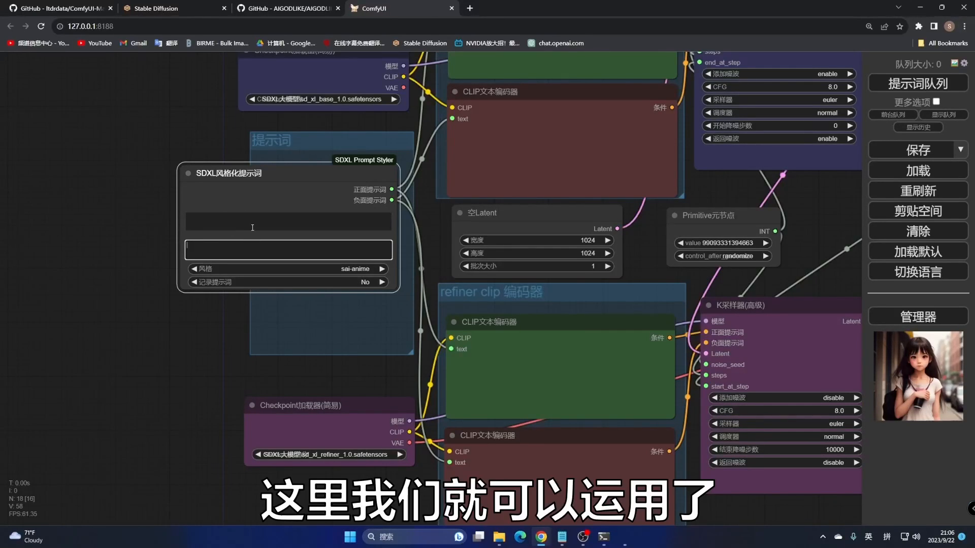
Step: Switch to the Notepad plugin list, highlight the ComfyUI_Custom_Nodes_AlekPet entry, and minimize the window to return to ComfyUI
left_click(562, 536)
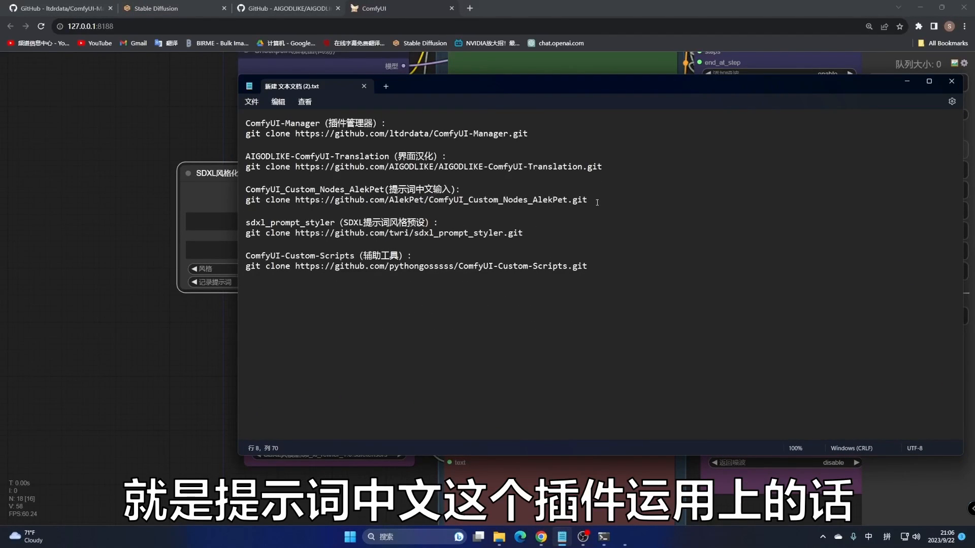
left_click_drag(597, 202, 388, 182)
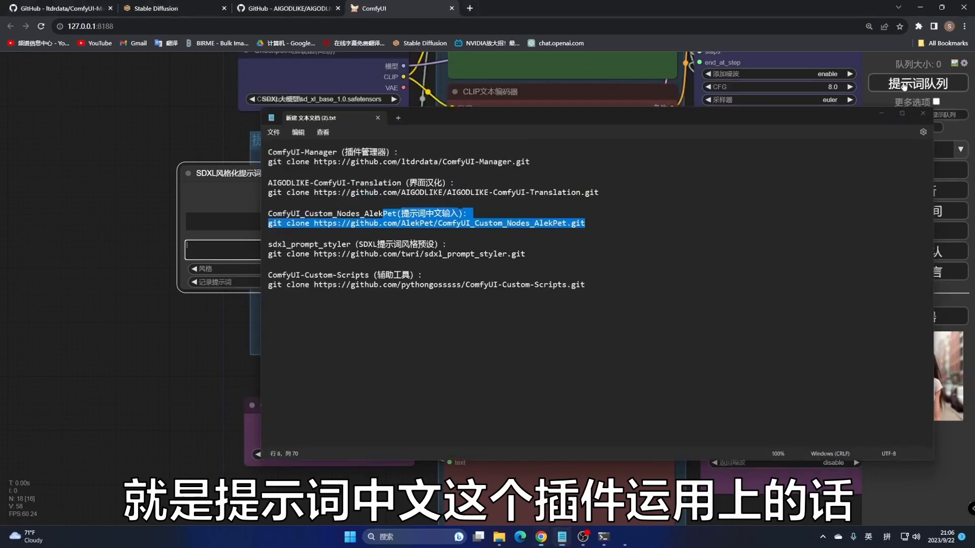
left_click(907, 82)
Step: Add a 翻译文本 node from the Alek节点 text category in the empty area beside the SDXL风格化提示词 node
left_click_drag(73, 198, 353, 220)
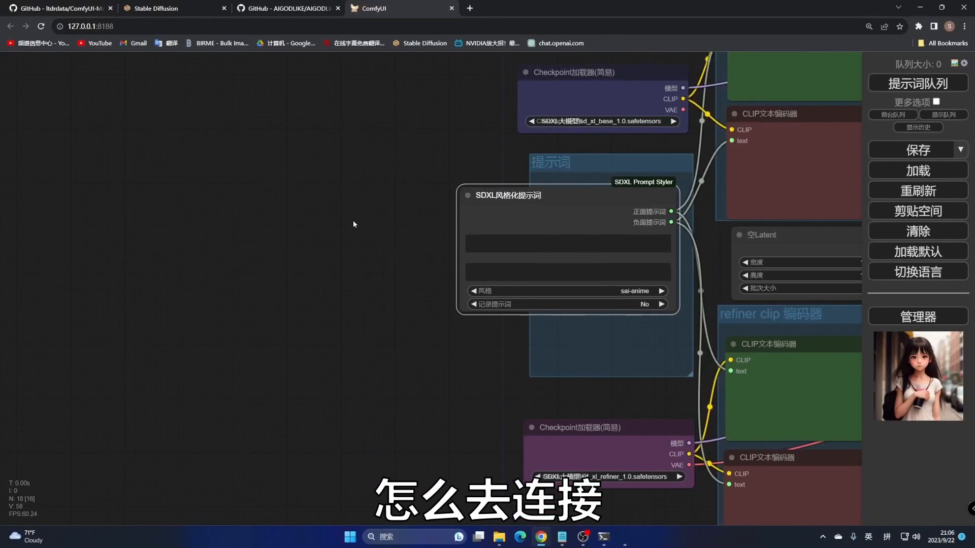
right_click(154, 128)
left_click(159, 125)
left_click(231, 239)
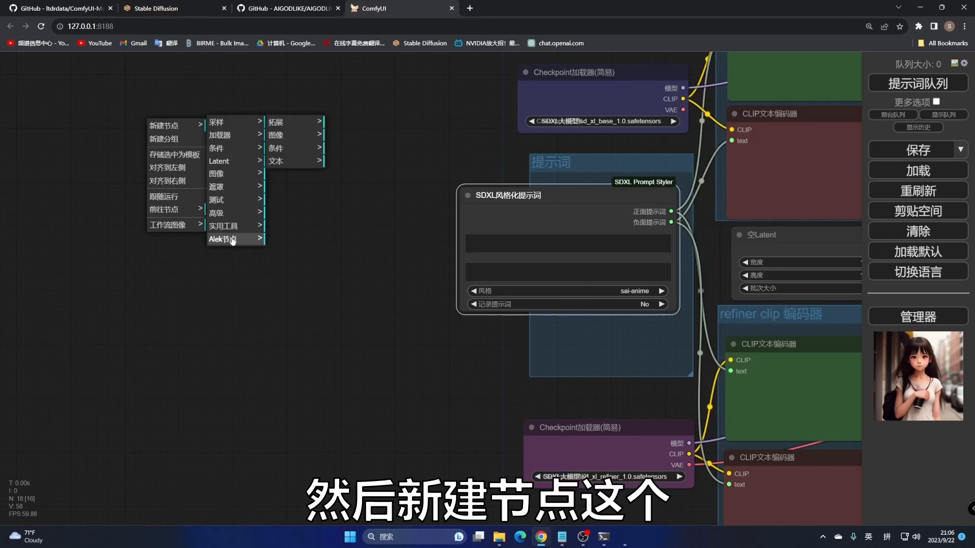
left_click(291, 165)
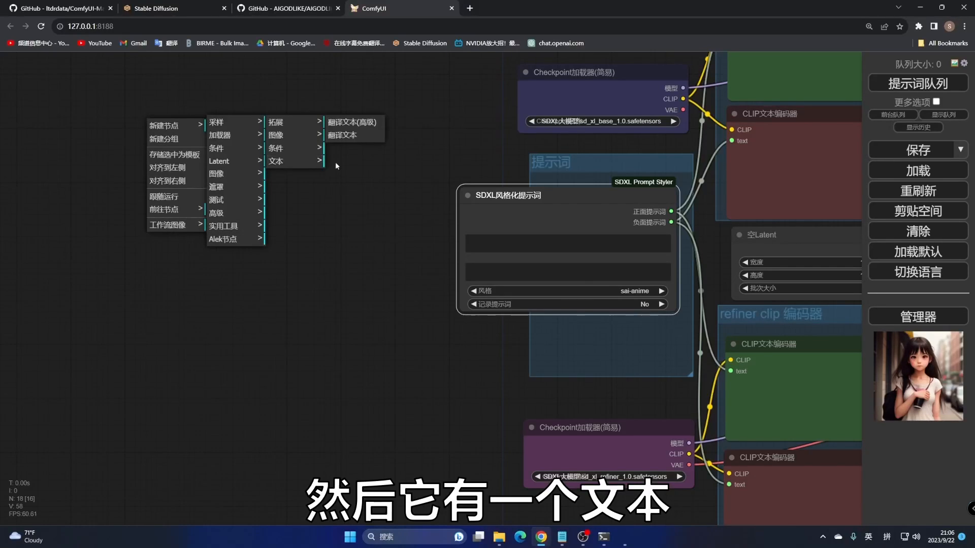
left_click(340, 136)
left_click_drag(278, 175, 279, 192)
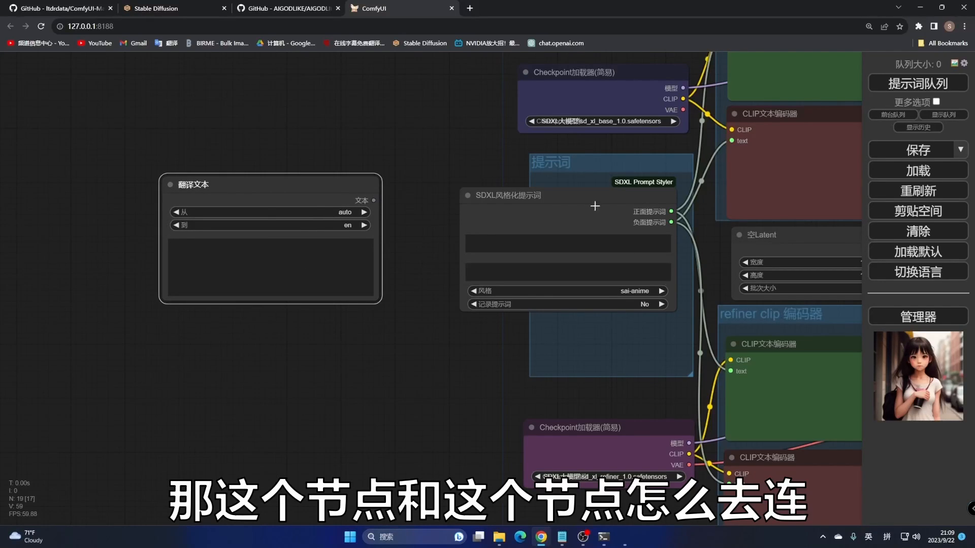
Step: Convert the 正面提示词 and 负面提示词 fields of the SDXL风格化提示词 node into inputs
left_click(501, 242)
left_click(499, 273)
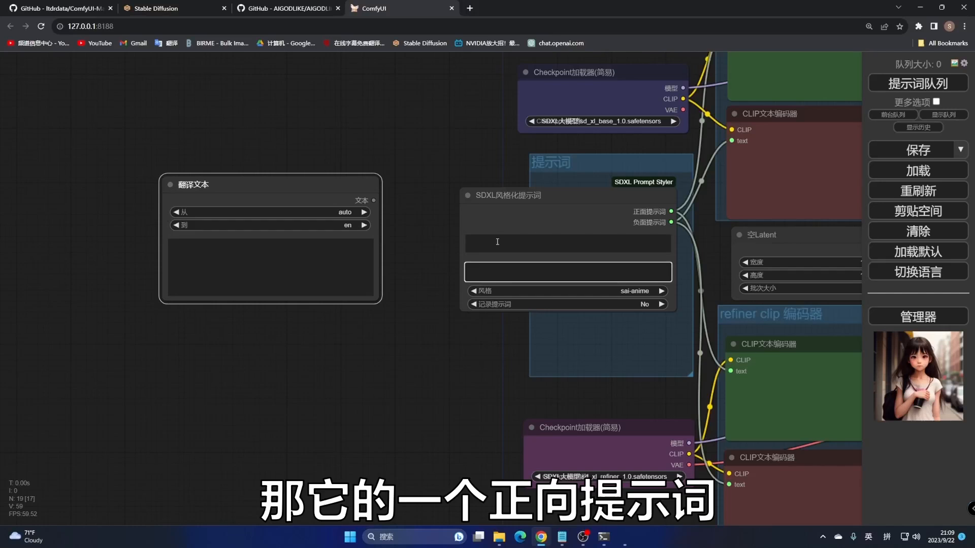
left_click(514, 200)
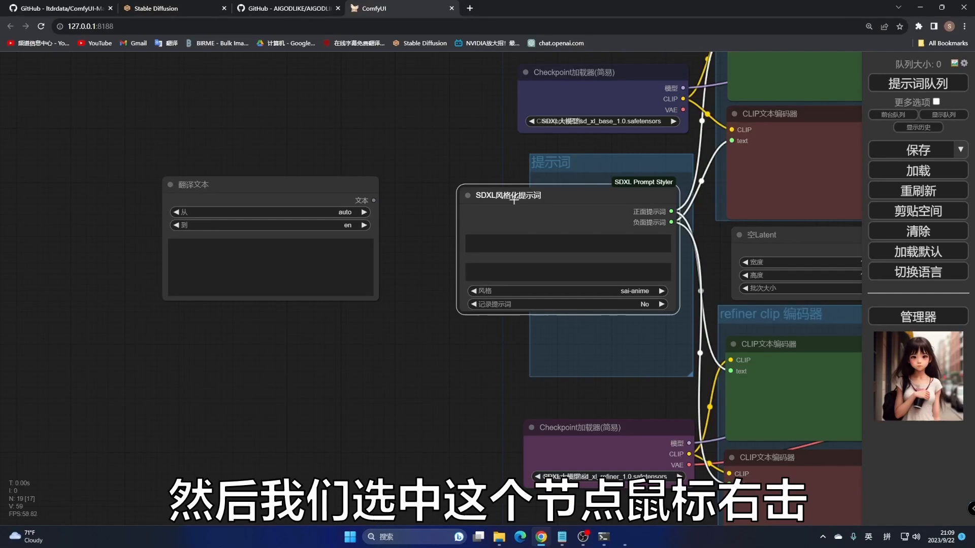
right_click(556, 195)
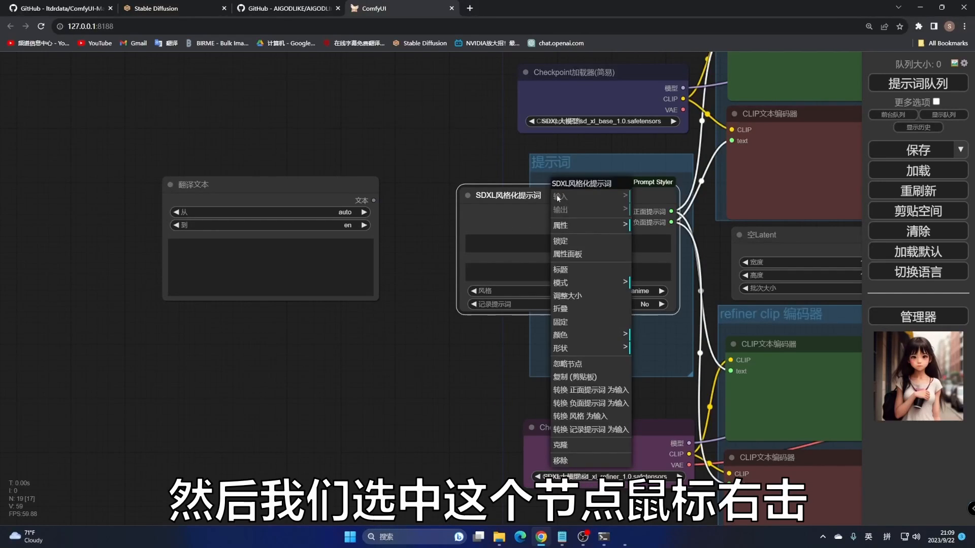
left_click(612, 391)
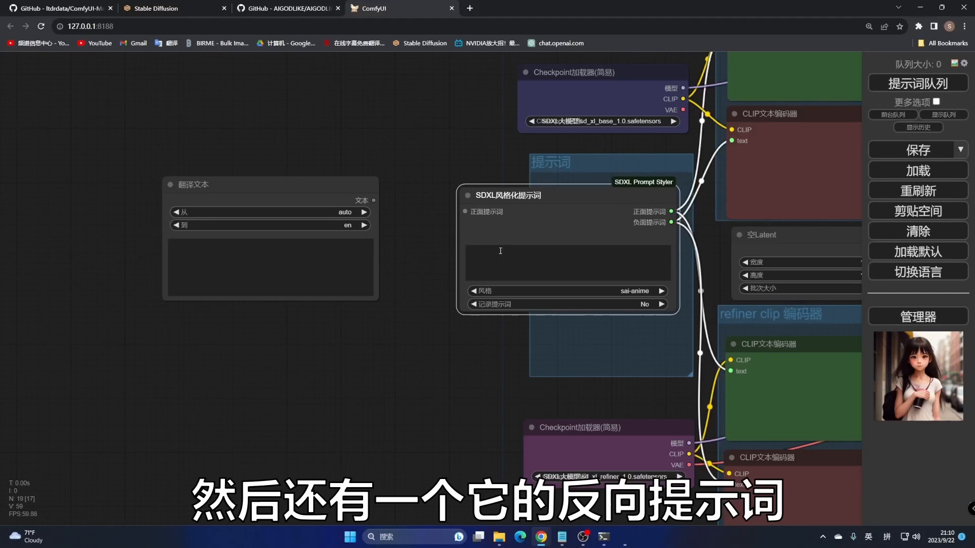
right_click(526, 199)
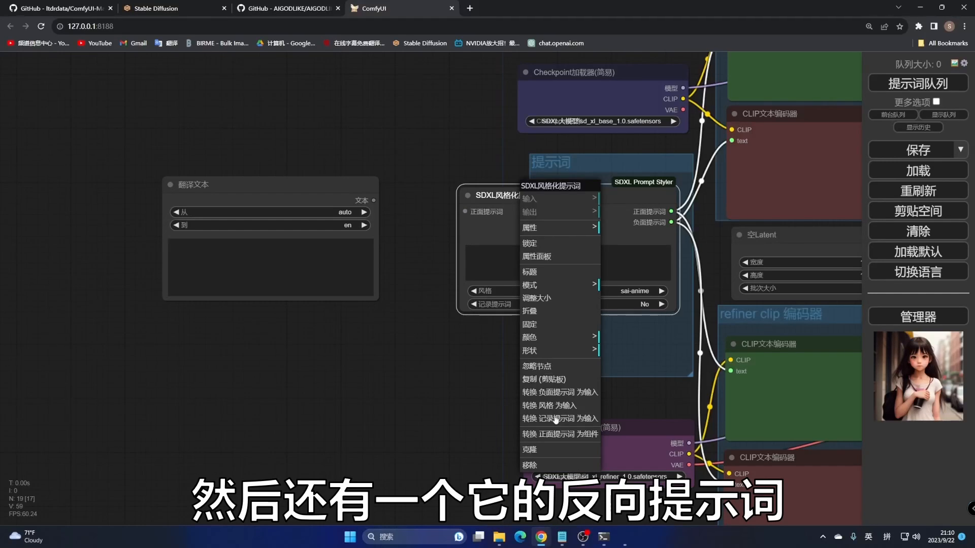
left_click(575, 394)
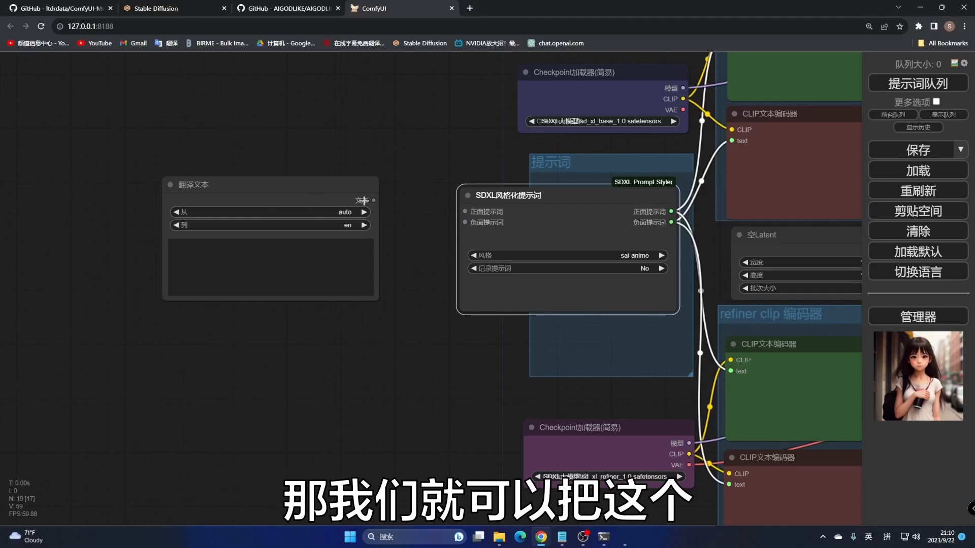
Step: Connect the 翻译文本 node to the 正面提示词 input, and a duplicate placed below it to the 负面提示词 input
left_click_drag(374, 200, 465, 211)
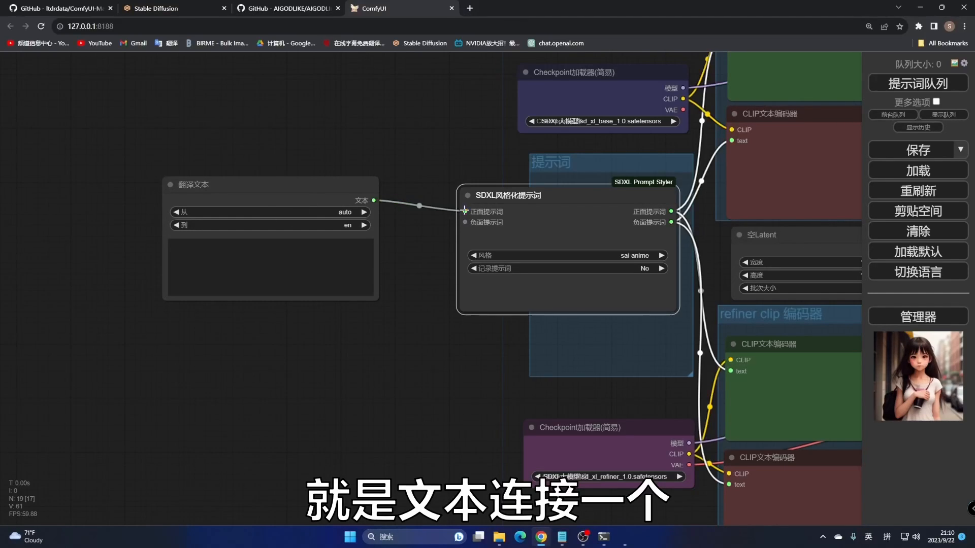
left_click_drag(294, 185, 280, 142)
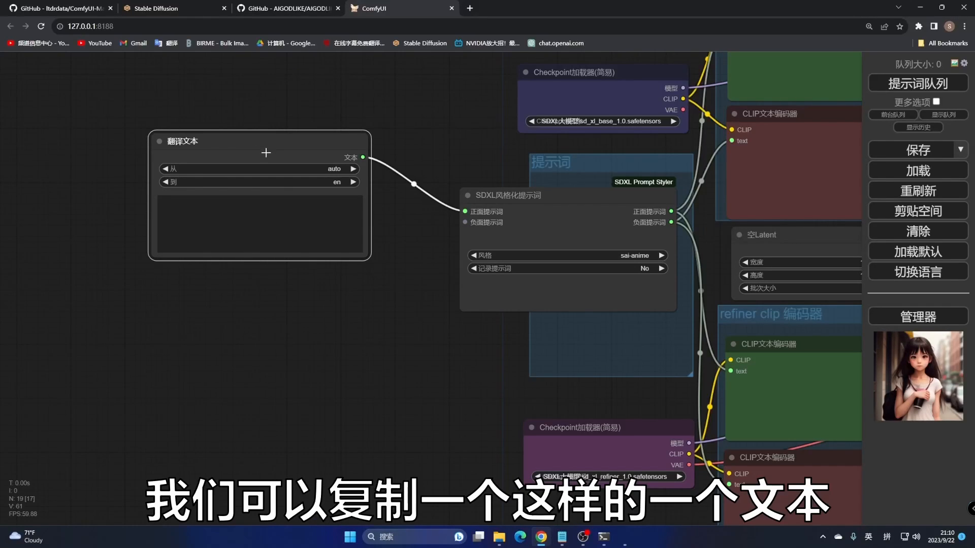
key("ctrl+c")
key("ctrl+v")
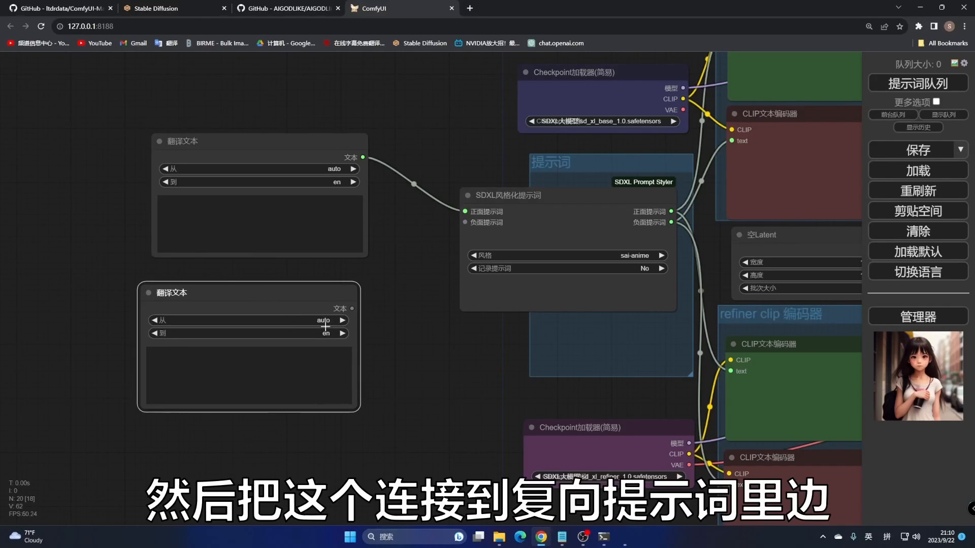
left_click_drag(352, 309, 465, 221)
left_click(230, 254)
left_click(237, 377)
left_click(233, 244)
left_click(226, 363)
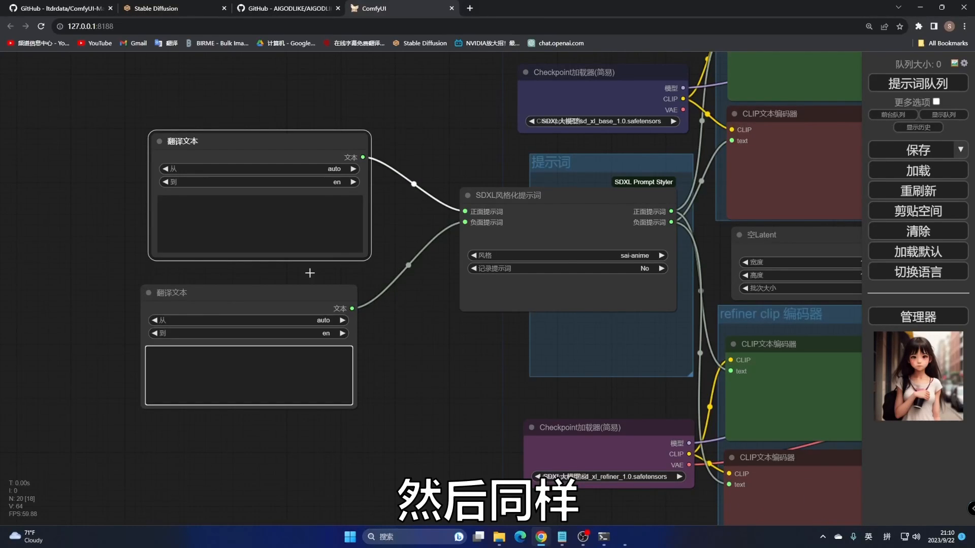
Step: Add a 预览文本 node from the Alek节点 拓展 category above the upper 翻译文本 node and connect its 文本 input to that node's output
left_click_drag(426, 341, 461, 333)
right_click(386, 97)
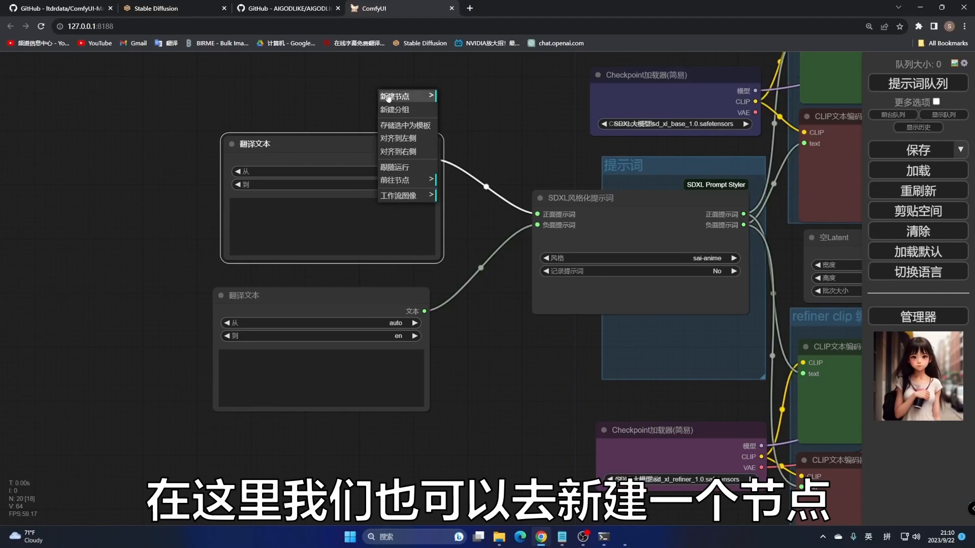
left_click(395, 96)
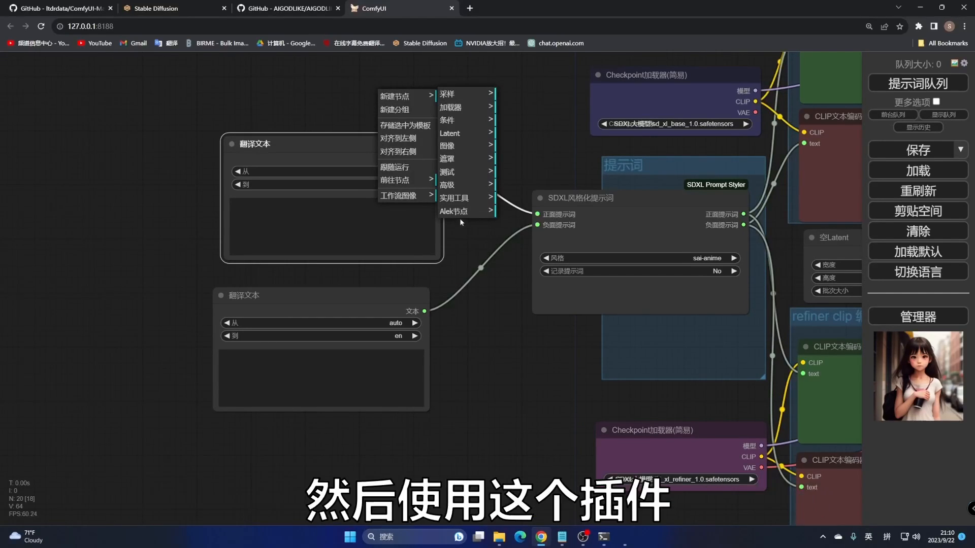
left_click(474, 211)
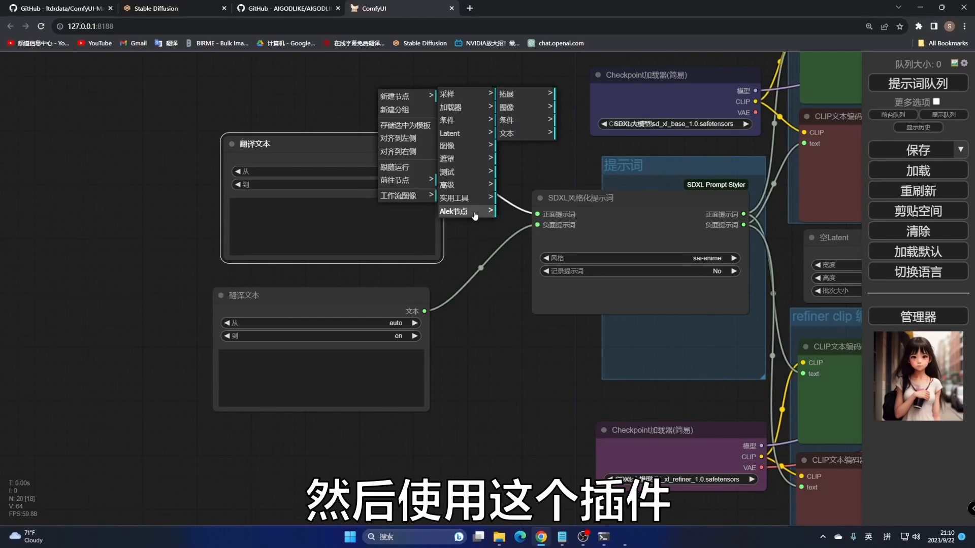
left_click(508, 94)
left_click(583, 94)
left_click_drag(455, 89, 313, 66)
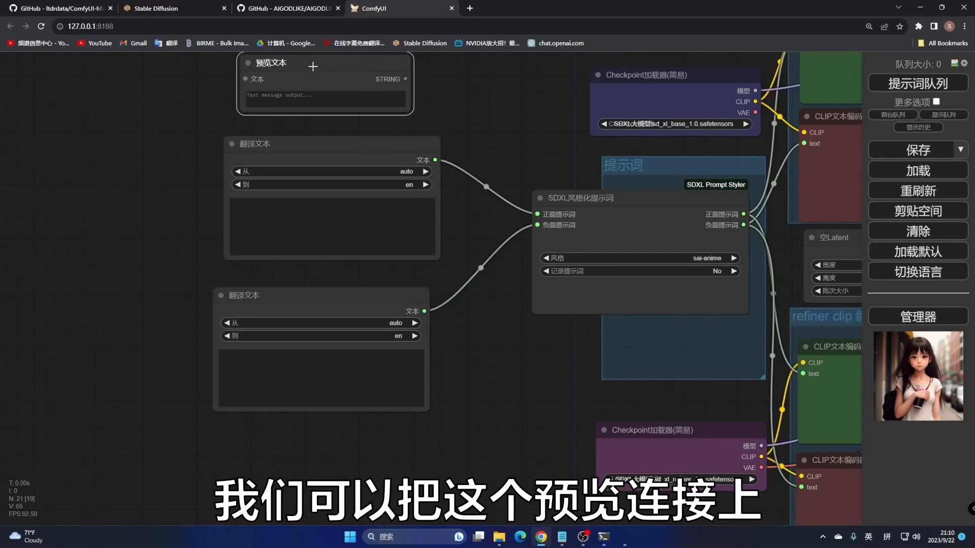
left_click_drag(245, 79, 432, 161)
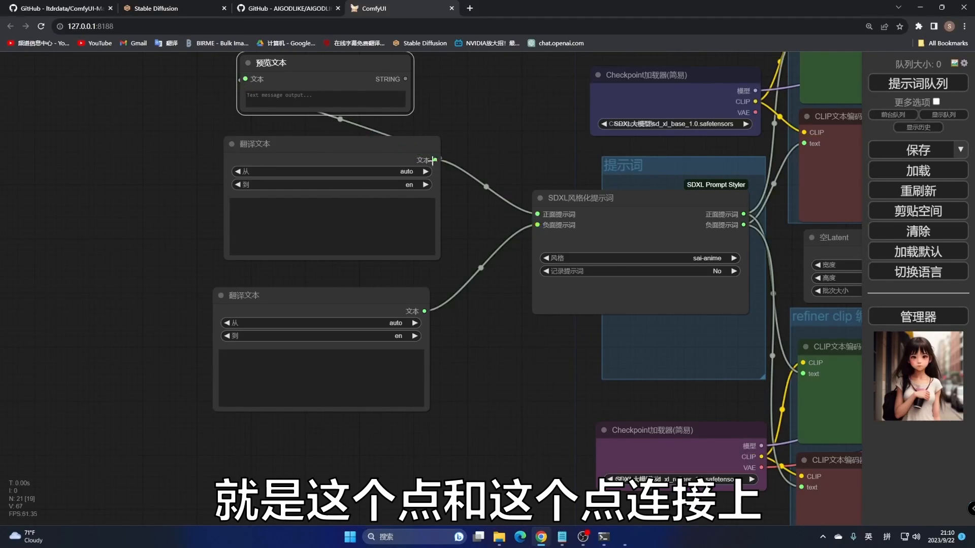
Step: Add a second 预览文本 node below the lower 翻译文本 node and connect its 文本 input to that node's output
right_click(418, 445)
left_click(423, 413)
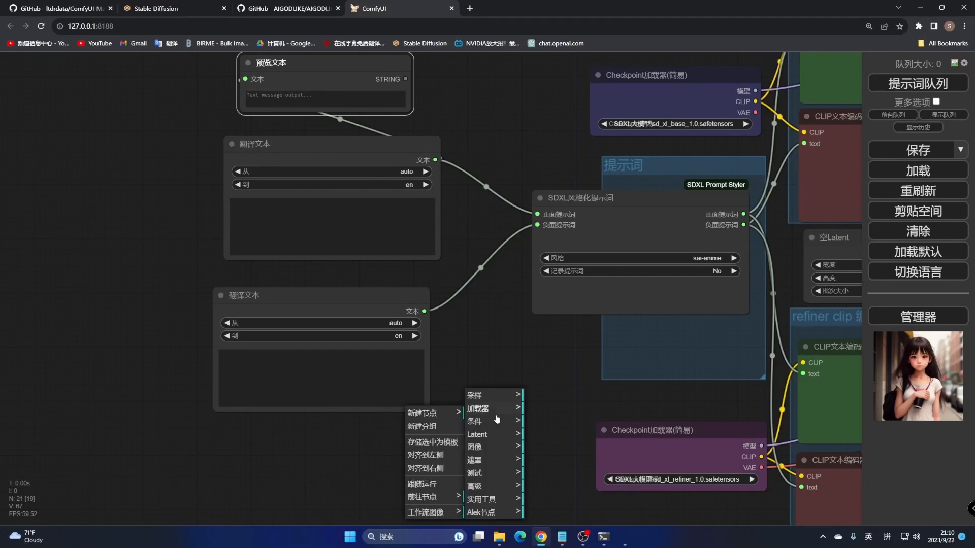
left_click(494, 514)
left_click(558, 409)
left_click(602, 410)
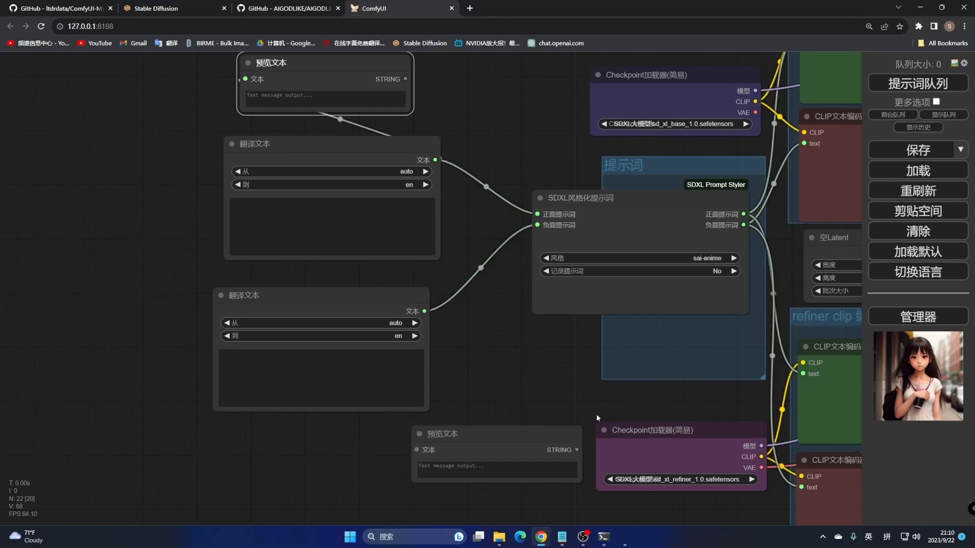
left_click_drag(492, 448, 389, 458)
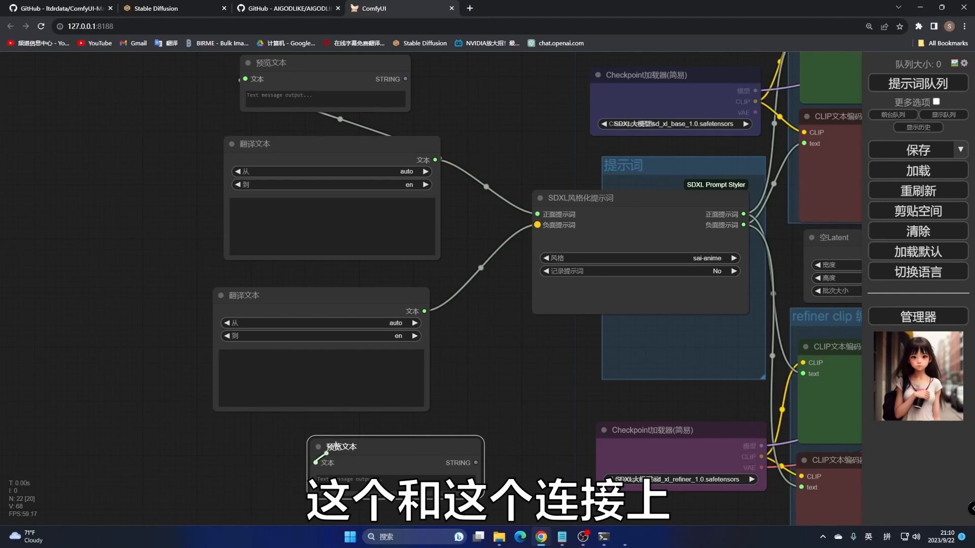
left_click_drag(315, 463, 425, 311)
Step: Arrange the two 翻译文本 nodes and their 预览文本 nodes in one column beside the SDXL风格化提示词 node
left_click_drag(382, 442, 291, 451)
left_click_drag(373, 81, 379, 76)
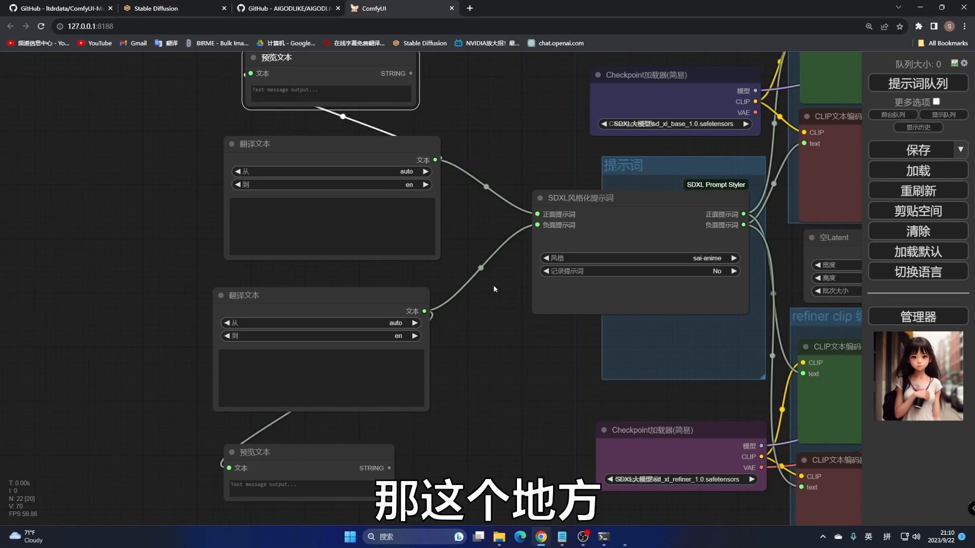
left_click_drag(513, 323, 369, 301)
left_click_drag(243, 167, 298, 162)
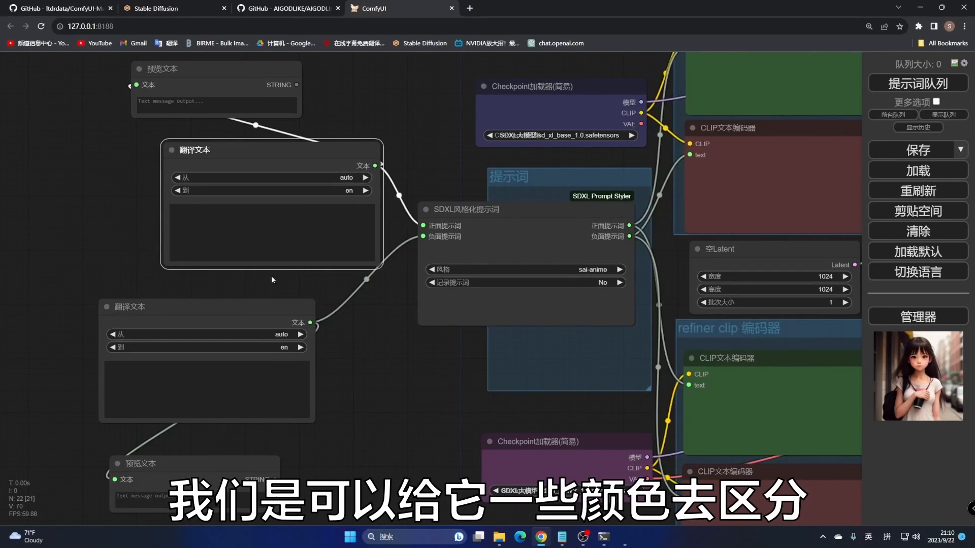
left_click_drag(246, 321, 313, 304)
left_click_drag(230, 459, 297, 423)
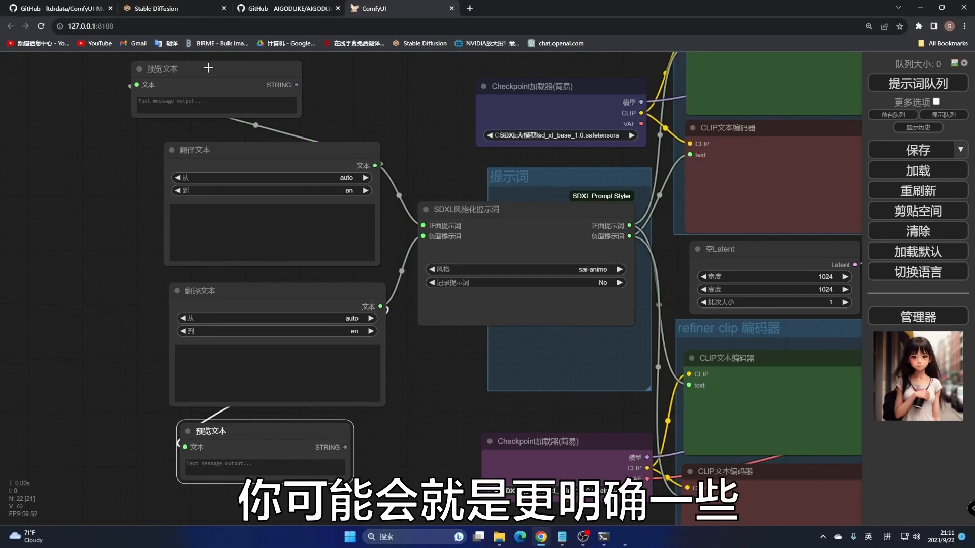
left_click_drag(208, 68, 262, 70)
Step: Set the colour of the upper 翻译文本 node and its 预览文本 node to green (绿)
right_click(249, 145)
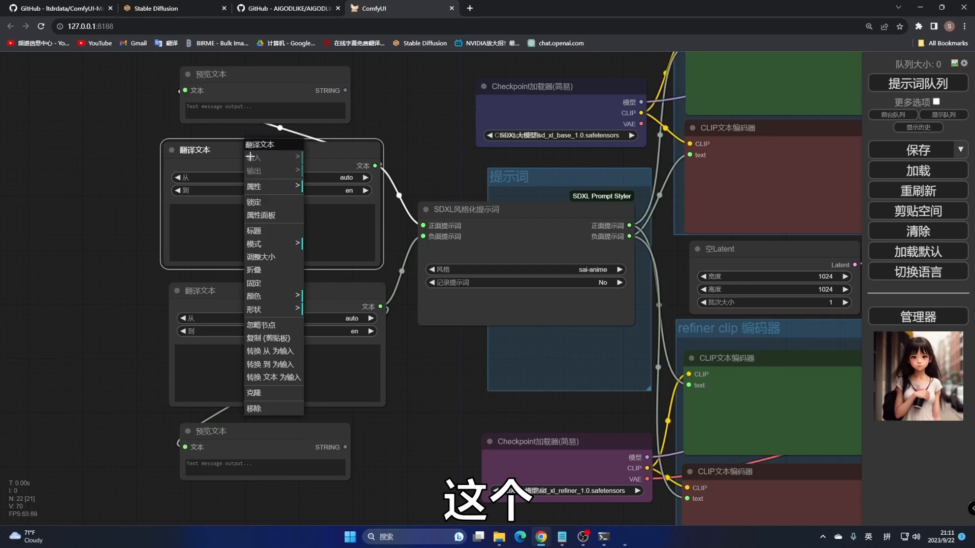
left_click(270, 299)
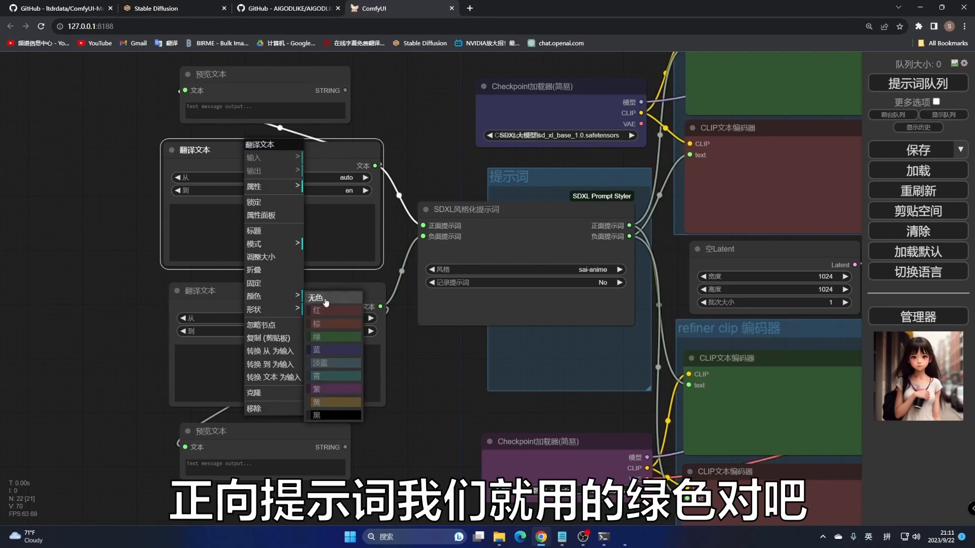
left_click(330, 337)
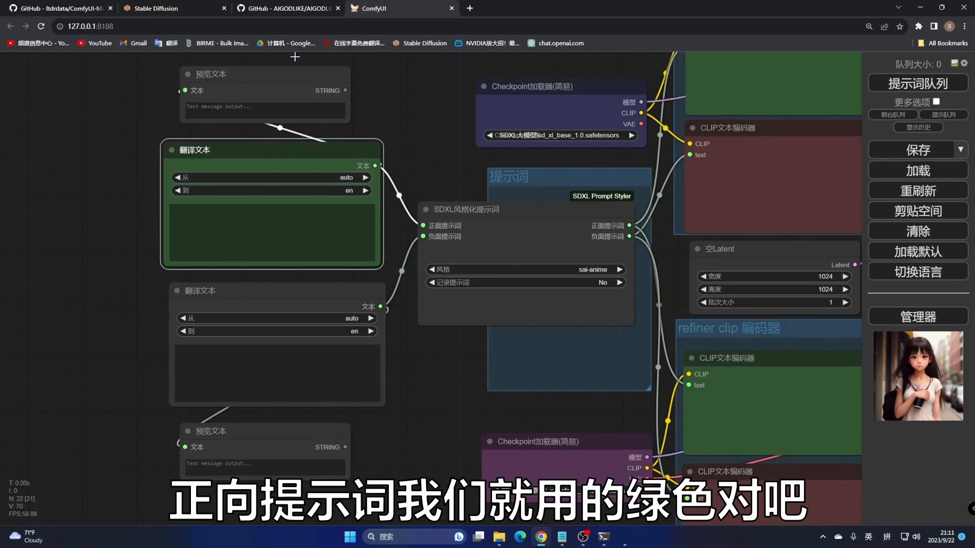
left_click(258, 71)
right_click(257, 71)
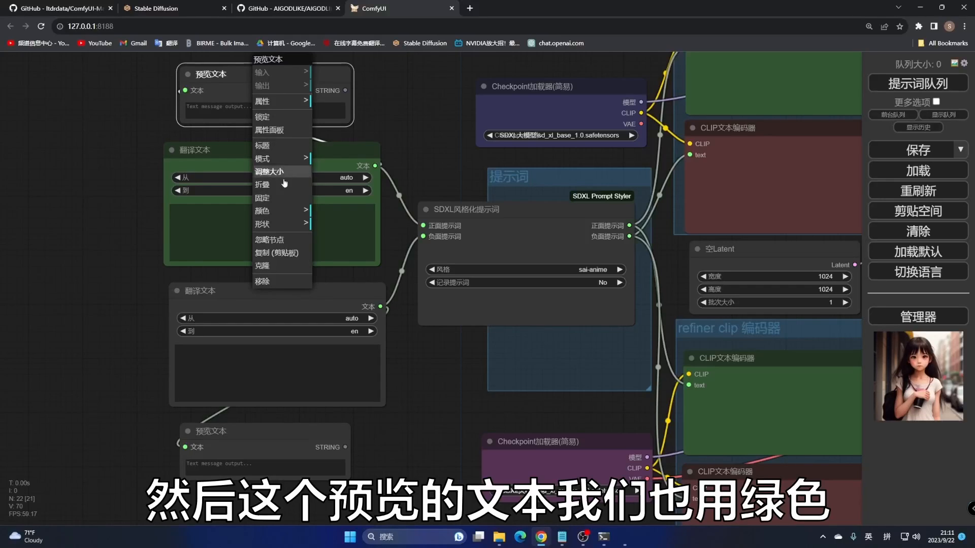
left_click(269, 211)
left_click(330, 248)
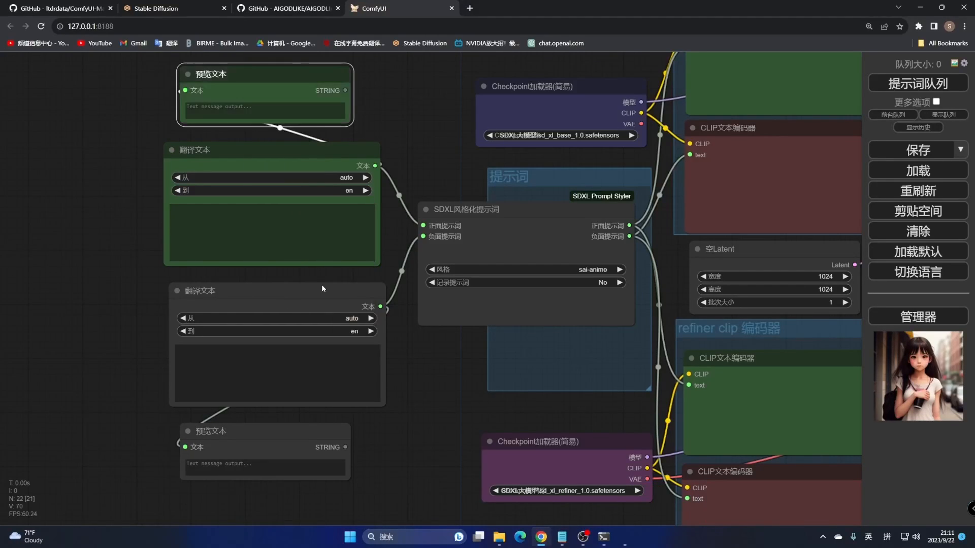
Step: Set the colour of the lower 翻译文本 node and its 预览文本 node to red (红)
left_click(265, 307)
right_click(265, 307)
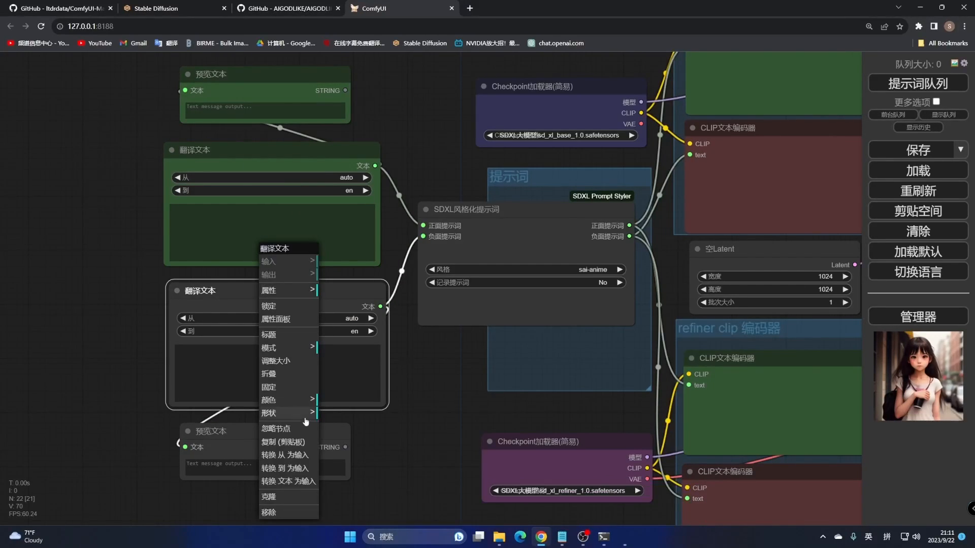
left_click(284, 399)
left_click(330, 413)
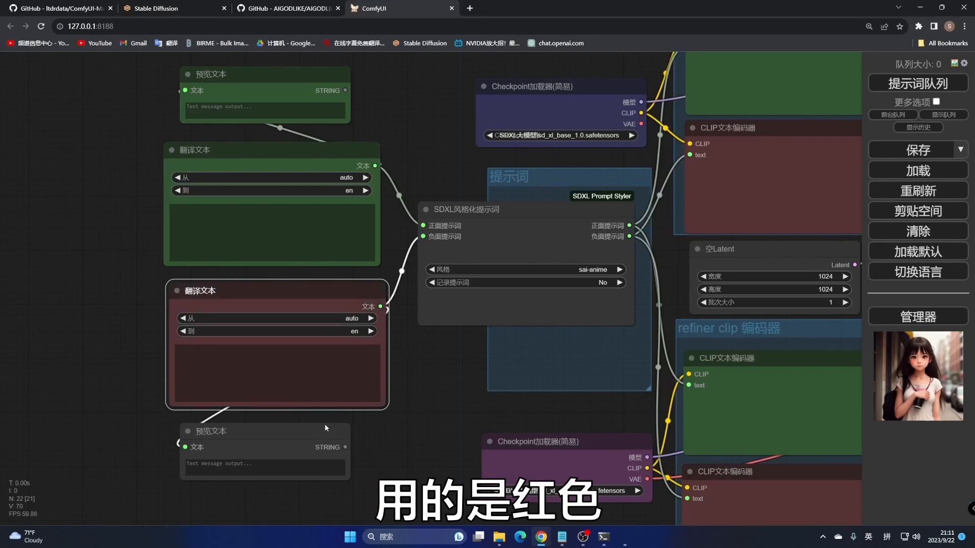
right_click(269, 435)
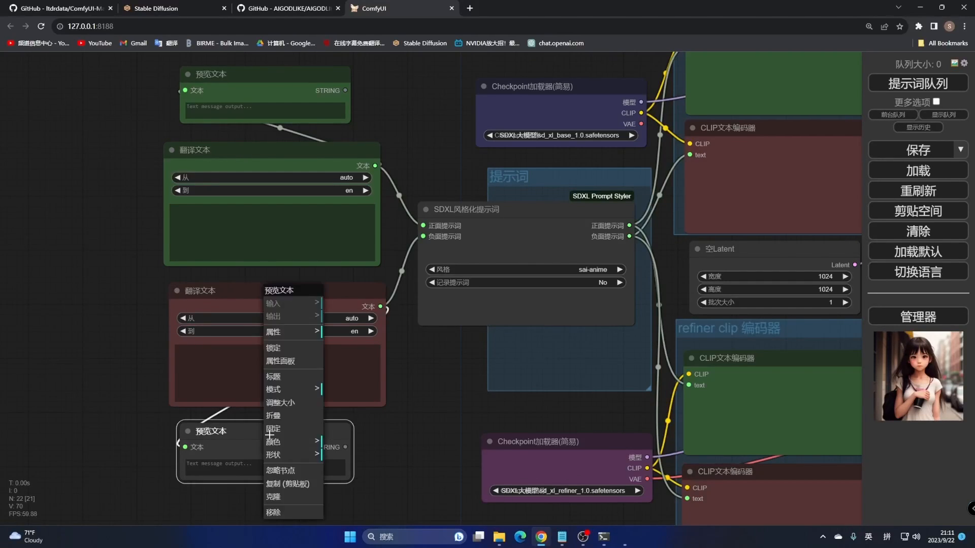
left_click(295, 443)
left_click(375, 416)
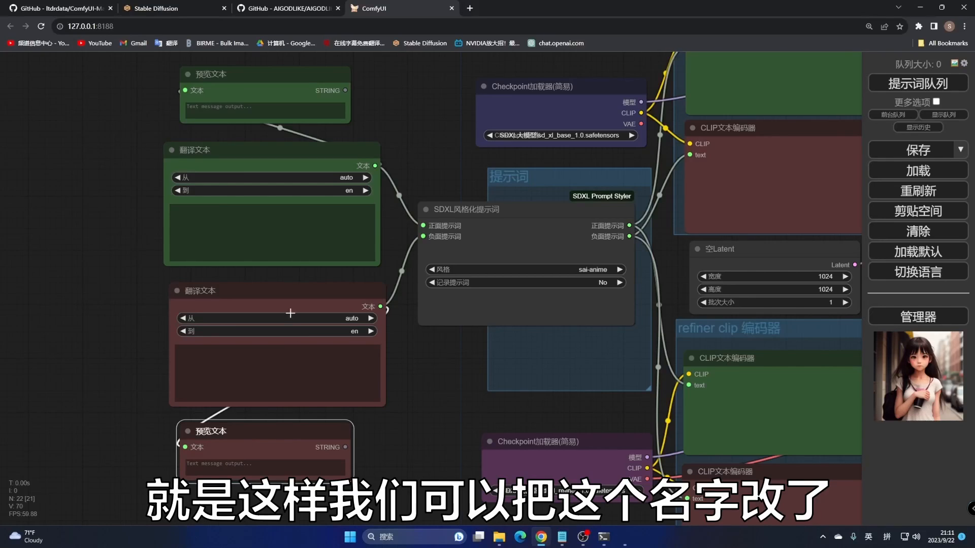
left_click(229, 156)
right_click(228, 155)
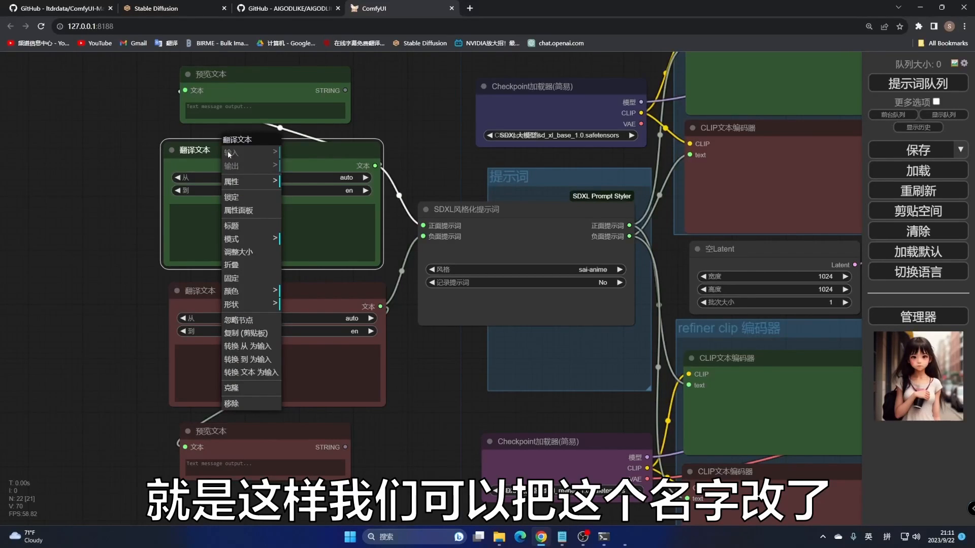
left_click(232, 227)
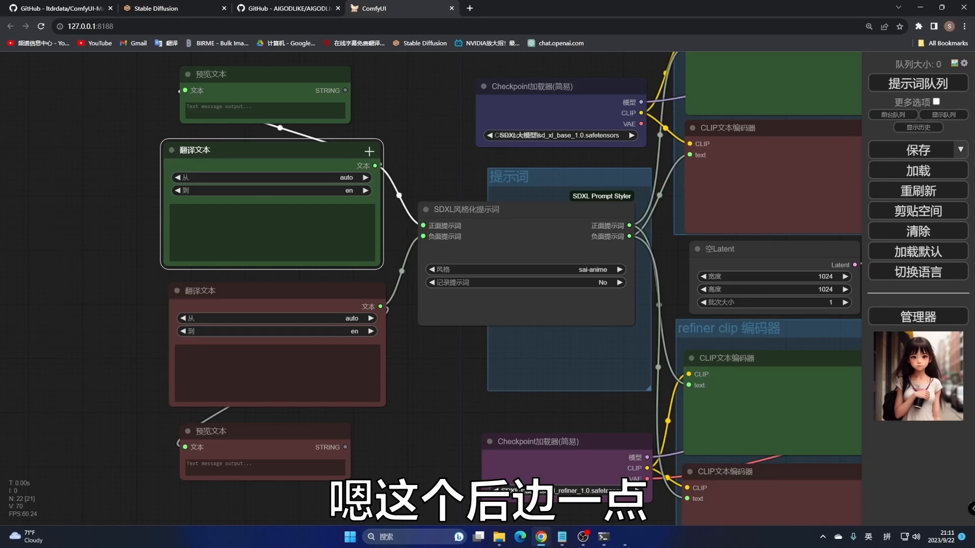
Step: Retitle the green 翻译文本 node as 正向提示词
right_click(364, 142)
left_click(390, 227)
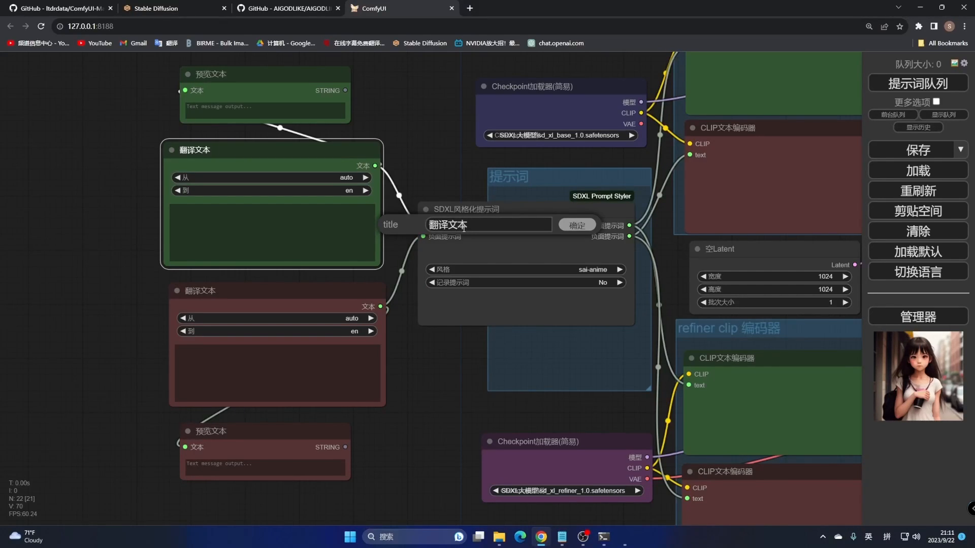
key("BackSpace")
key("BackSpace")
key("BackSpace")
key("BackSpace")
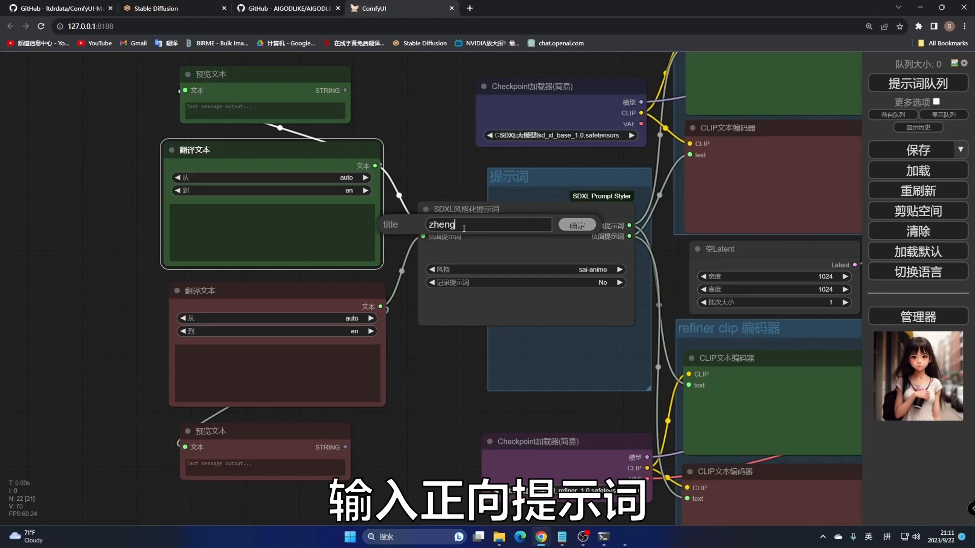
type("zhengx")
key("BackSpace")
key("BackSpace")
key("BackSpace")
key("BackSpace")
key("BackSpace")
key("BackSpace")
key("shift")
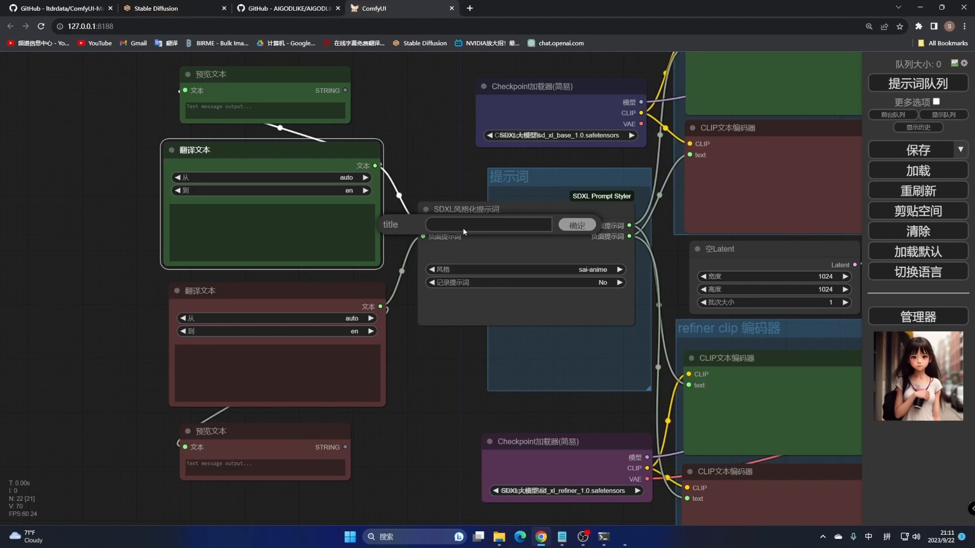
type("zhengxiangtish2")
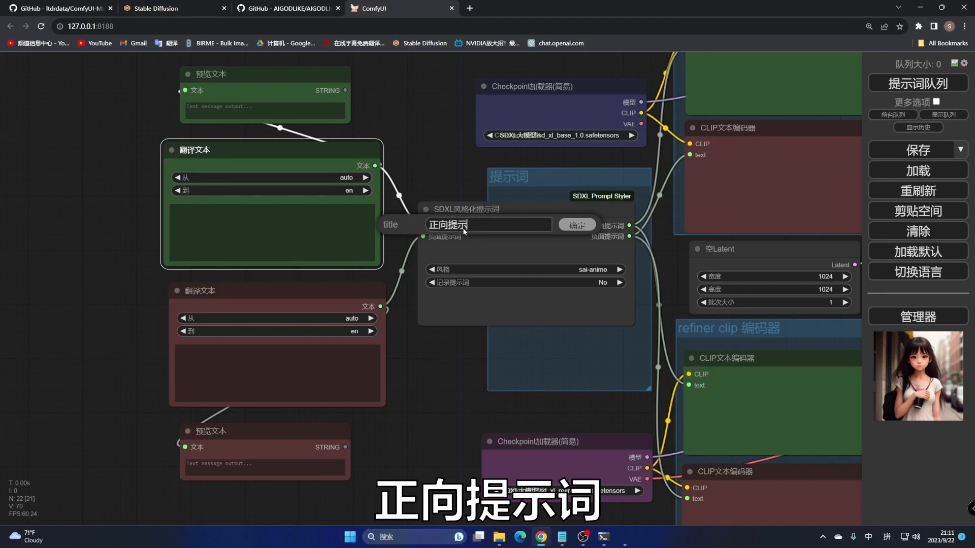
type("词")
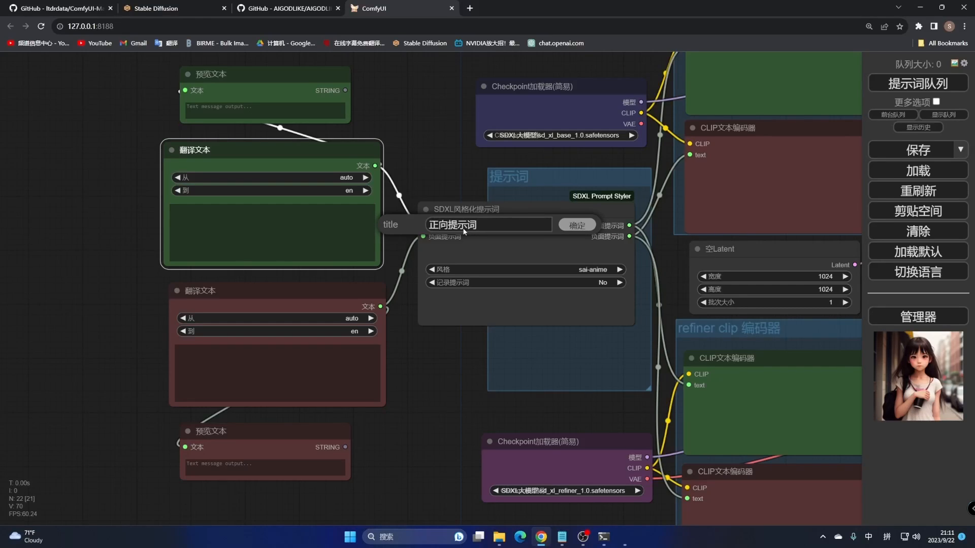
left_click(574, 228)
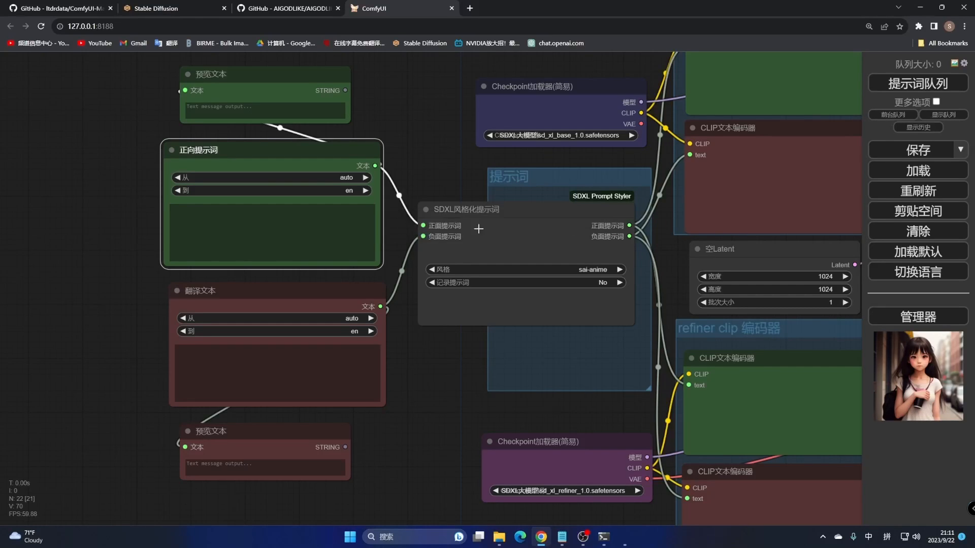
Step: Retitle the red 翻译文本 node as 反向提示词
left_click(226, 293)
right_click(226, 292)
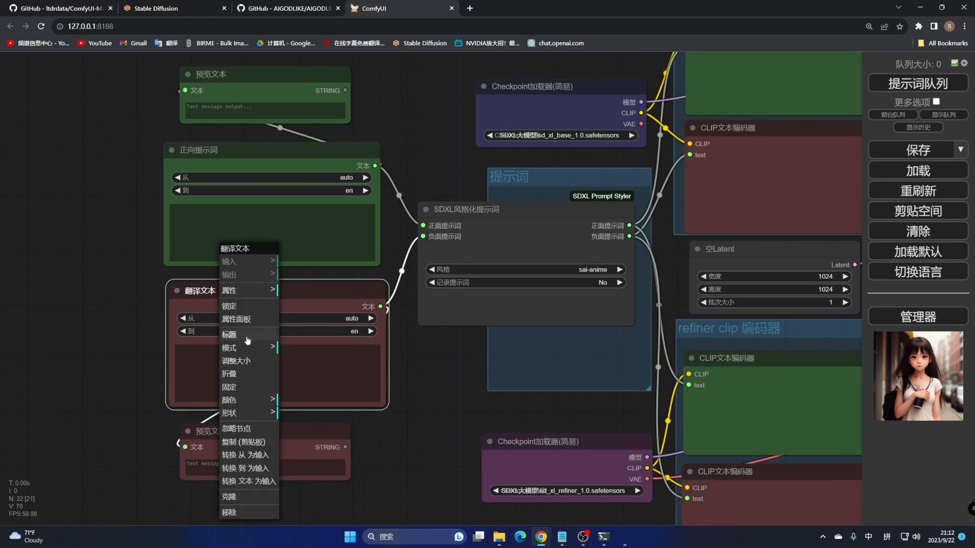
left_click(229, 335)
key("BackSpace")
key("BackSpace")
key("BackSpace")
key("BackSpace")
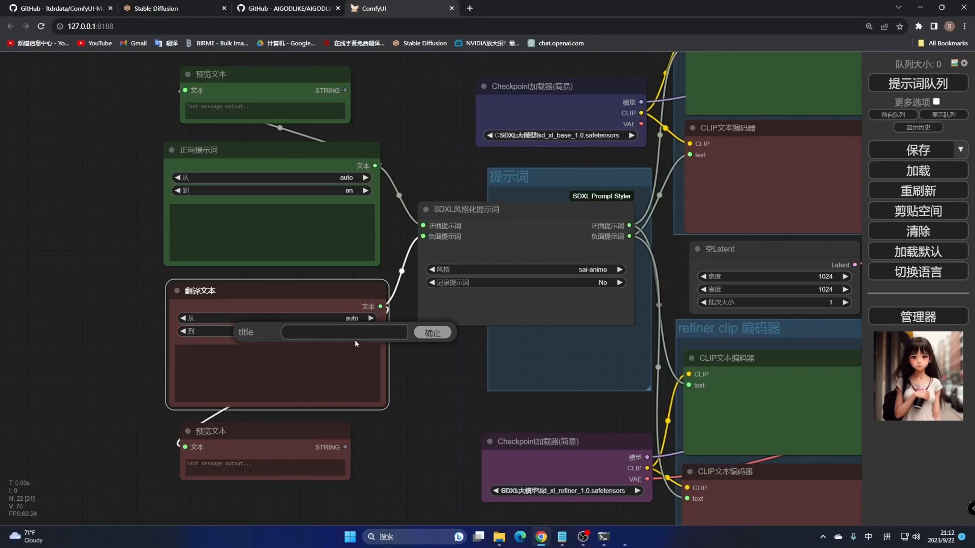
type("fanxiang")
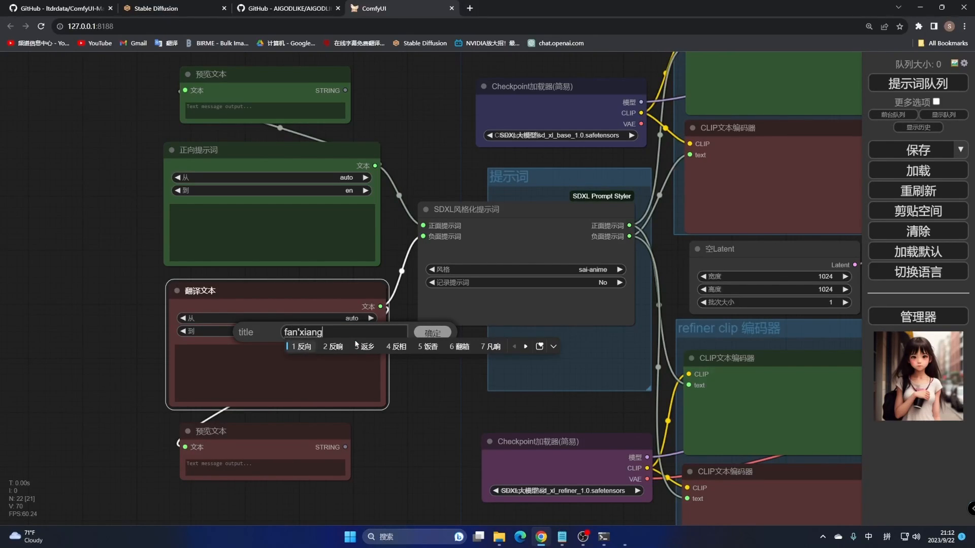
key("space")
type("tishici")
key("space")
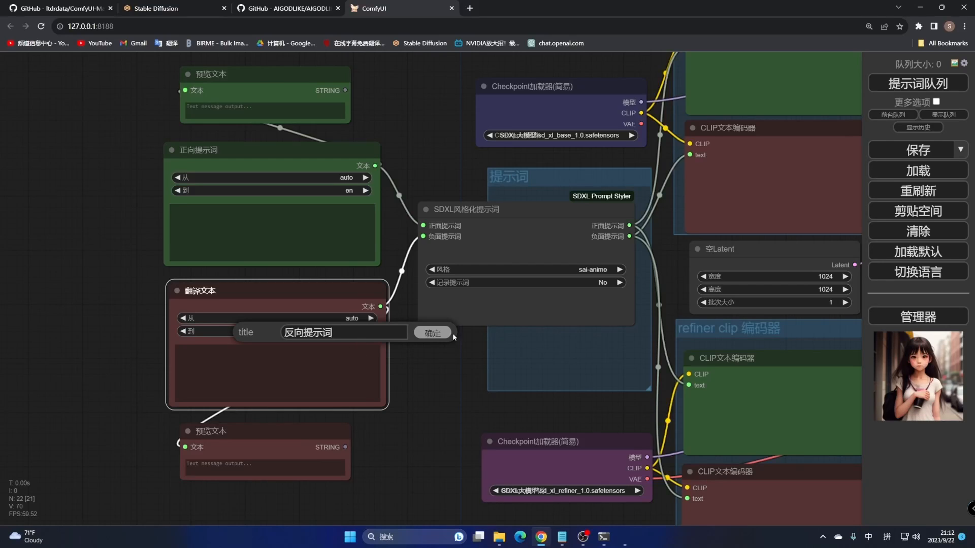
left_click(436, 334)
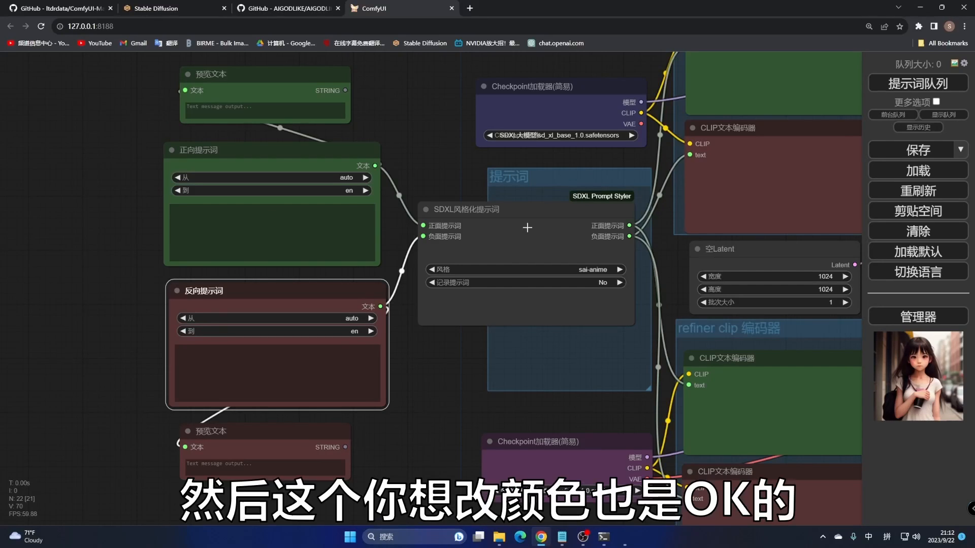
Step: Set the colour of the SDXL风格化提示词 node to cyan (青)
left_click(527, 219)
right_click(529, 224)
left_click(546, 363)
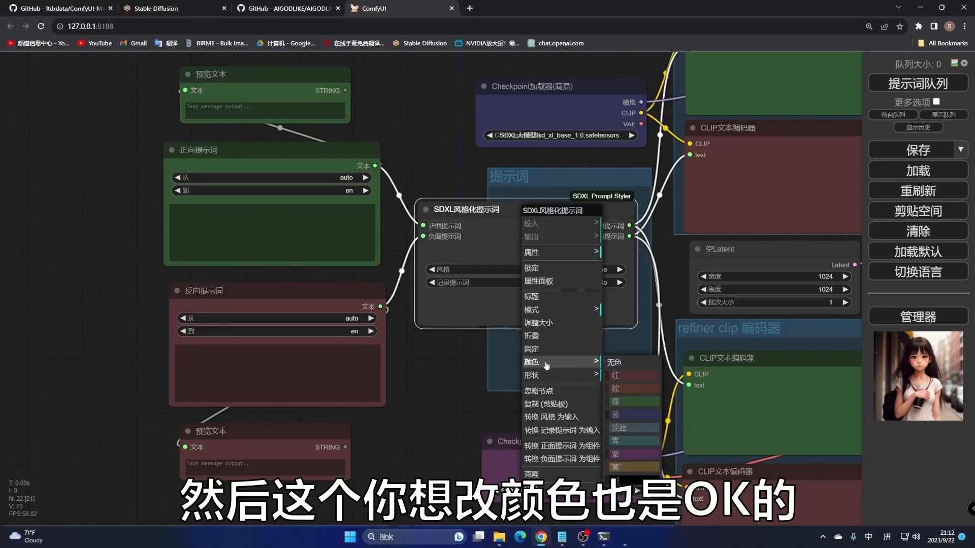
left_click(625, 441)
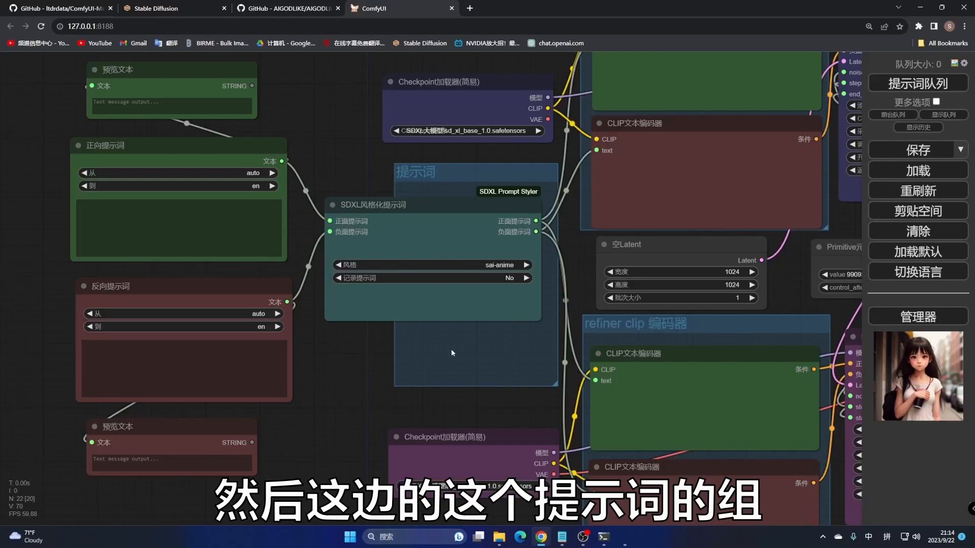
Step: Remove the old 提示词 group behind the SDXL风格化提示词 node
right_click(440, 341)
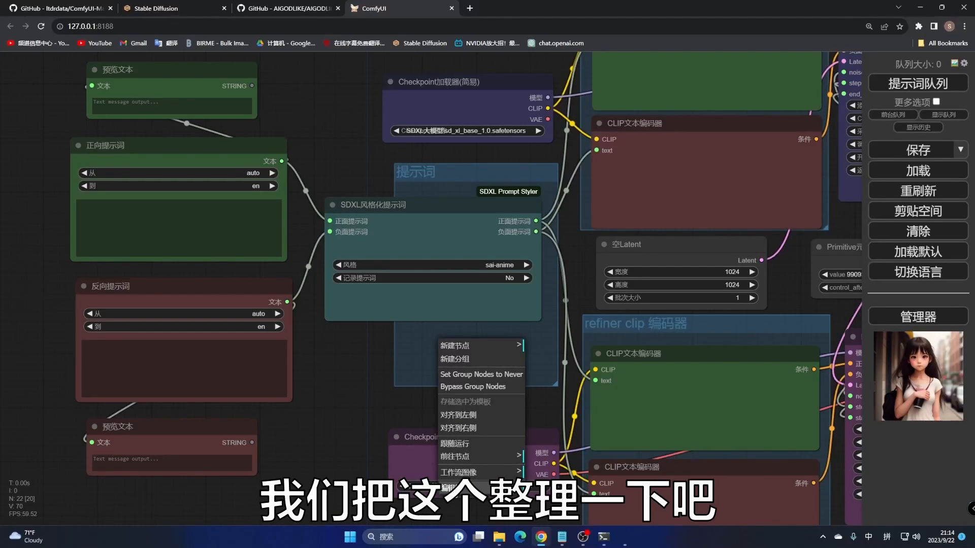
left_click(463, 489)
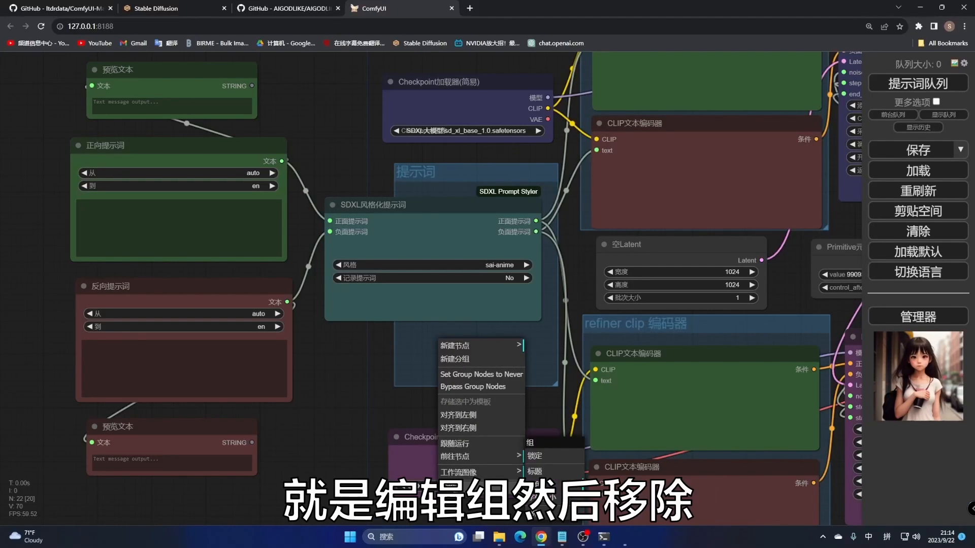
left_click(538, 512)
Step: Add a new group and size it to frame the 正向提示词, 反向提示词 and both 预览文本 nodes
left_click_drag(291, 365, 493, 386)
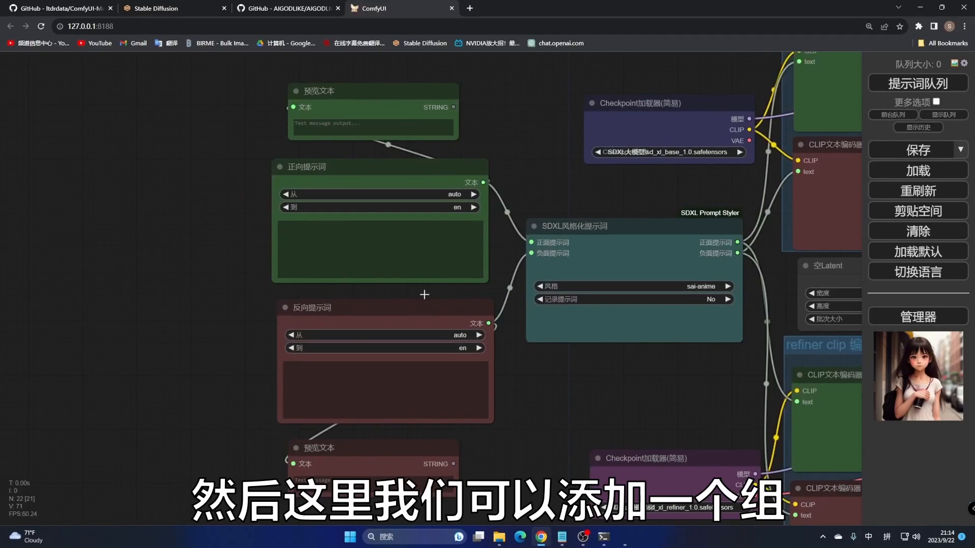
right_click(87, 121)
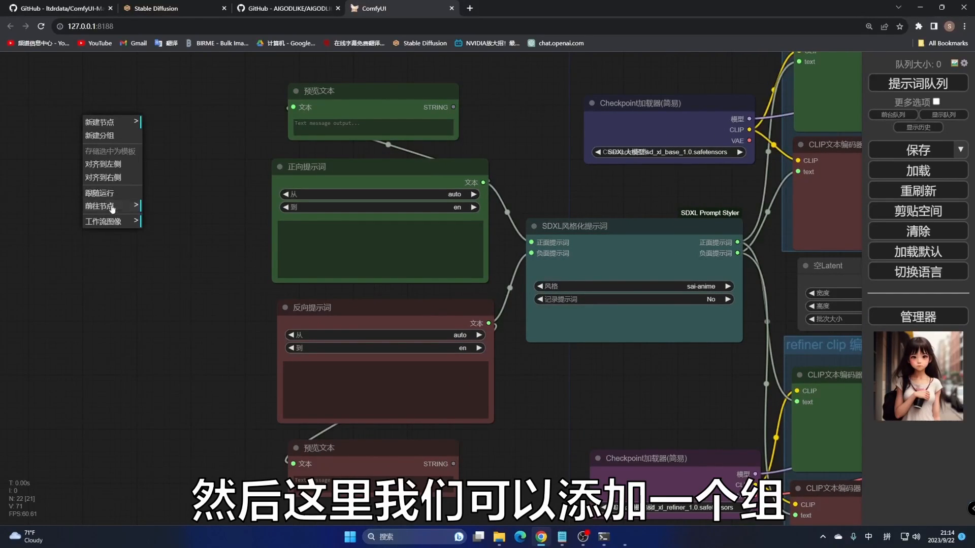
left_click(102, 135)
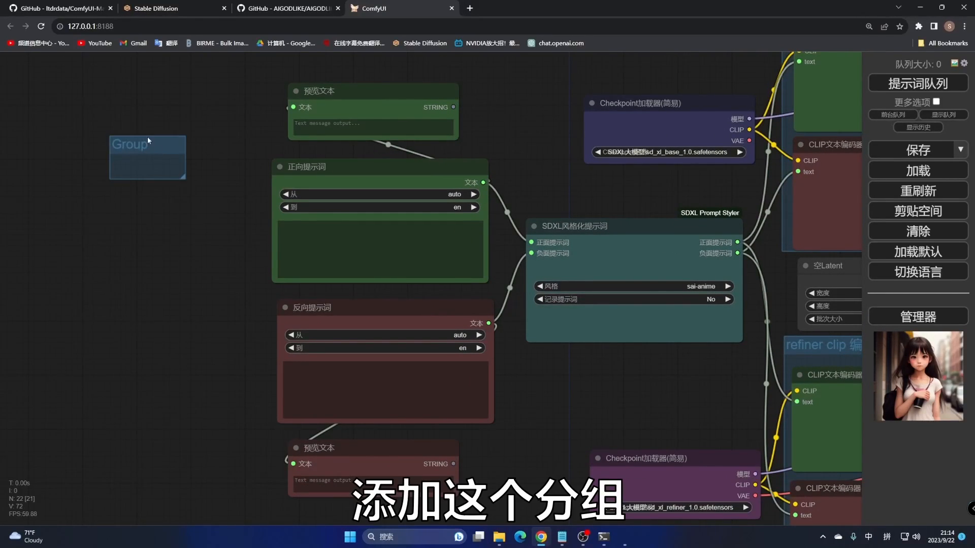
left_click_drag(150, 144, 233, 87)
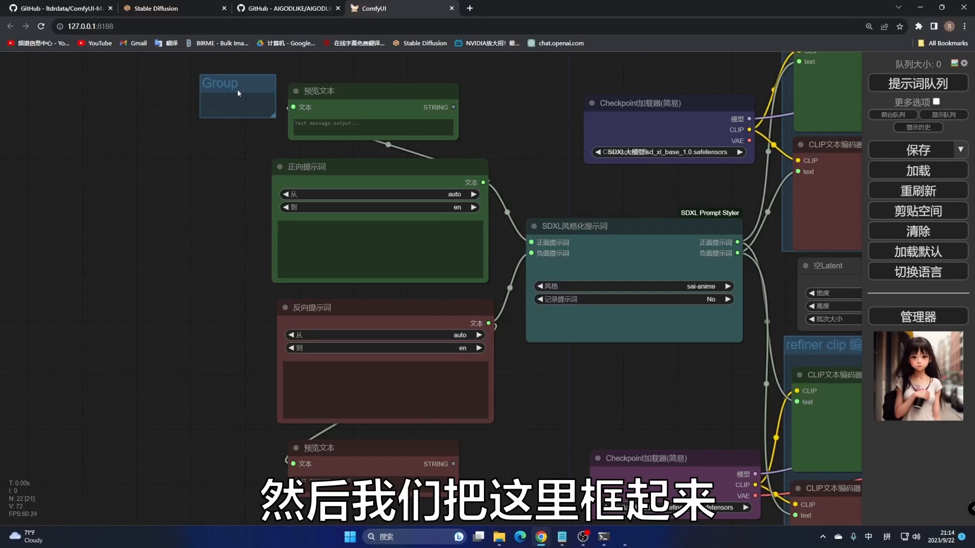
left_click_drag(238, 93, 499, 509)
Step: Retitle the new group around the prompt nodes as 提示词
right_click(227, 76)
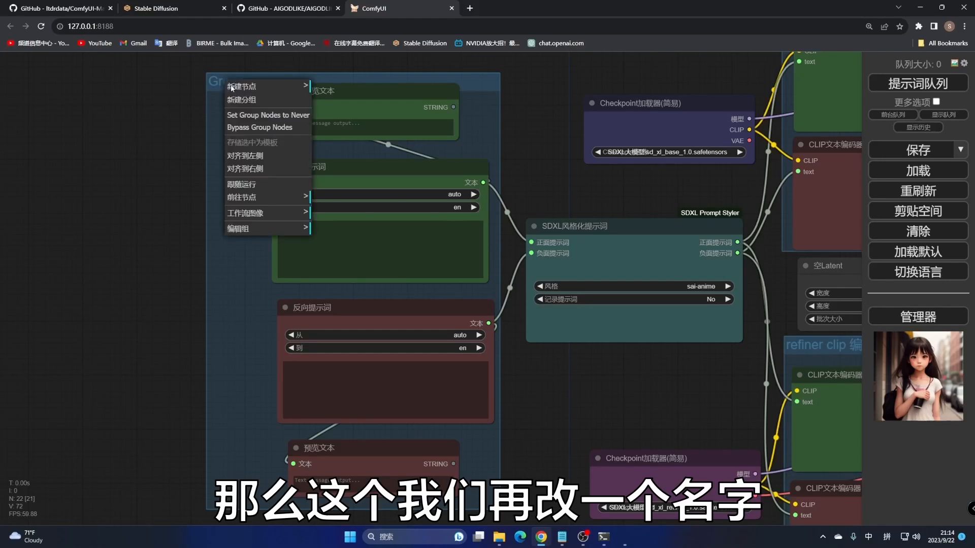
left_click(253, 228)
left_click(317, 232)
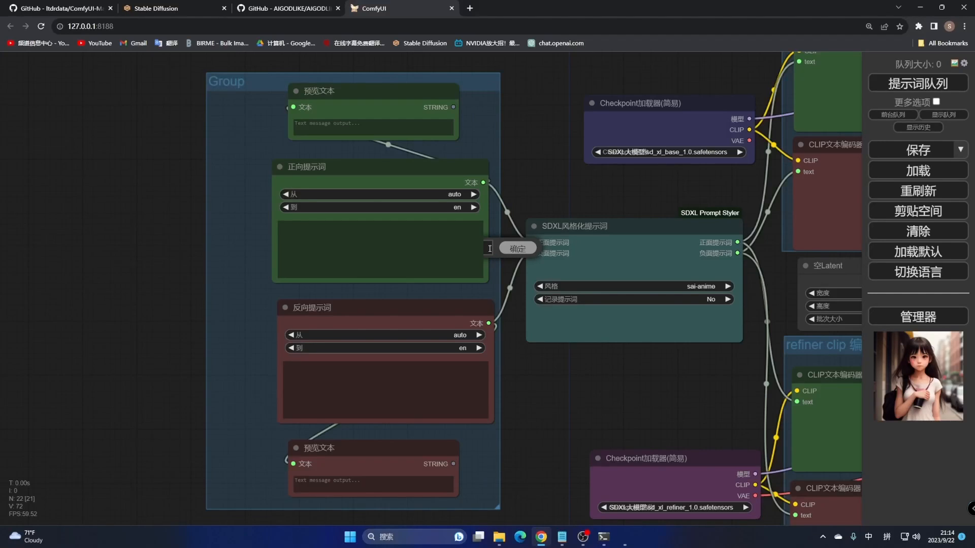
right_click(480, 82)
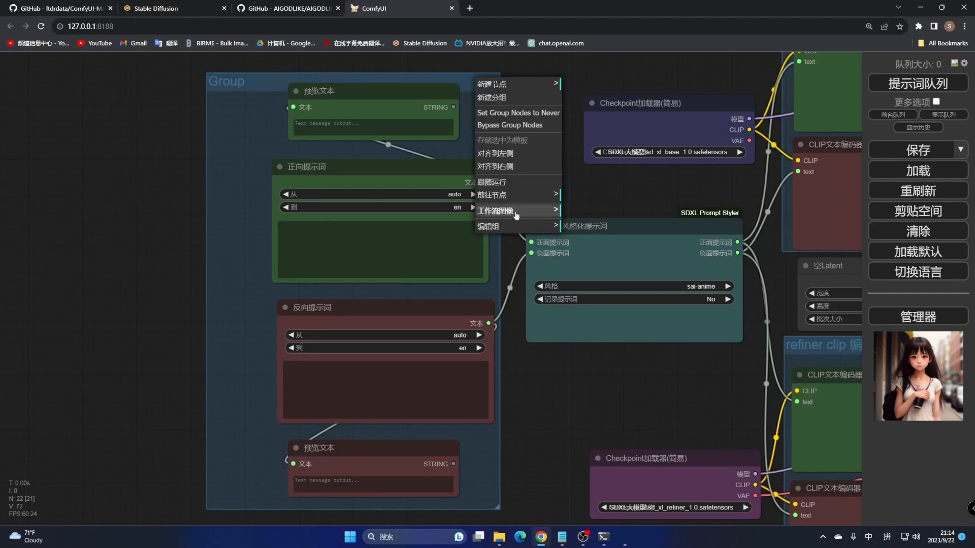
left_click(507, 229)
left_click(575, 243)
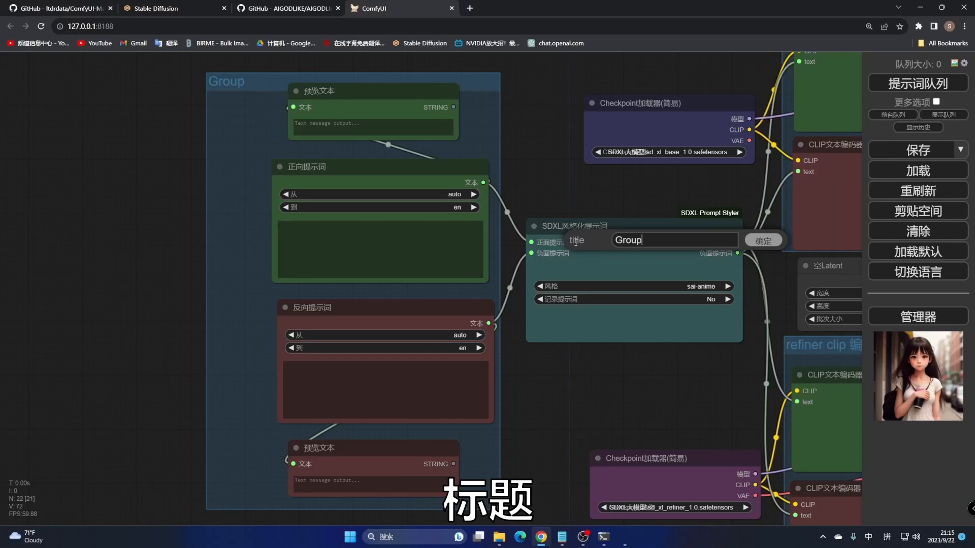
left_click_drag(647, 240, 607, 240)
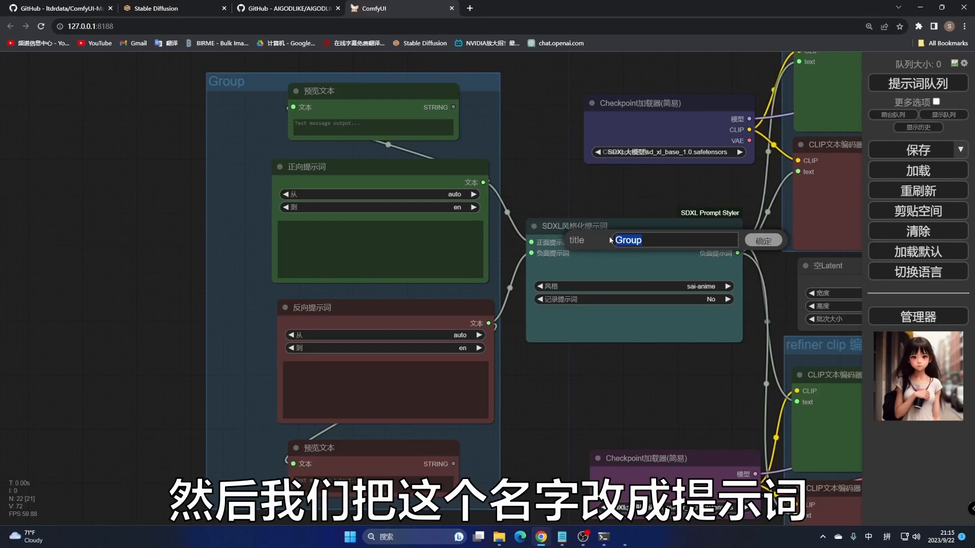
type("tish")
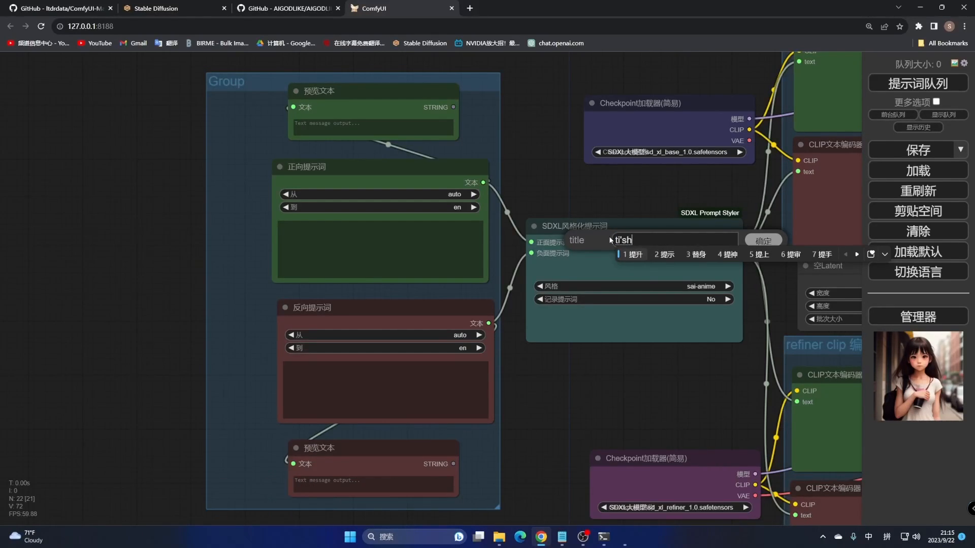
type("ici")
key("space")
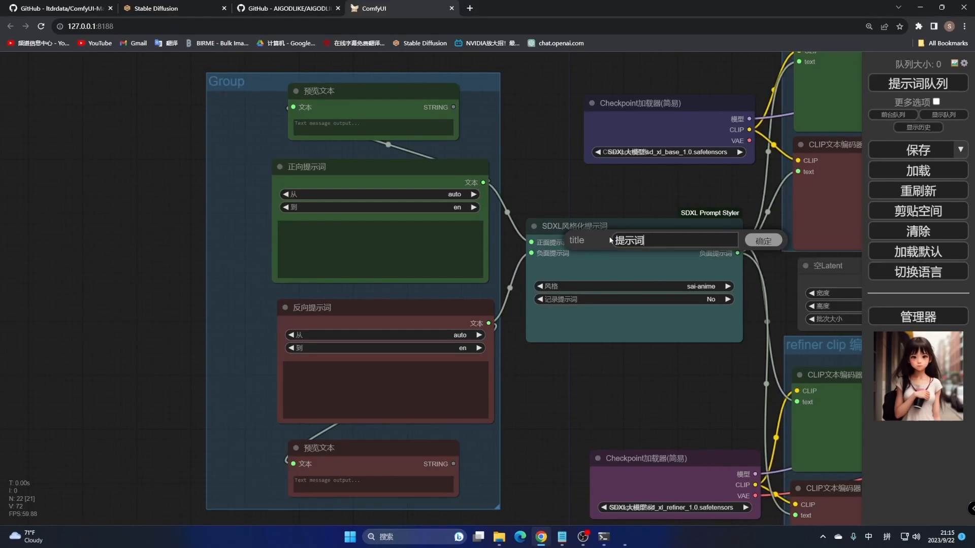
left_click(771, 245)
Step: Enter 一个女孩 as the text of the 正向提示词 node and leave the 反向提示词 text empty
left_click_drag(546, 129, 251, 191)
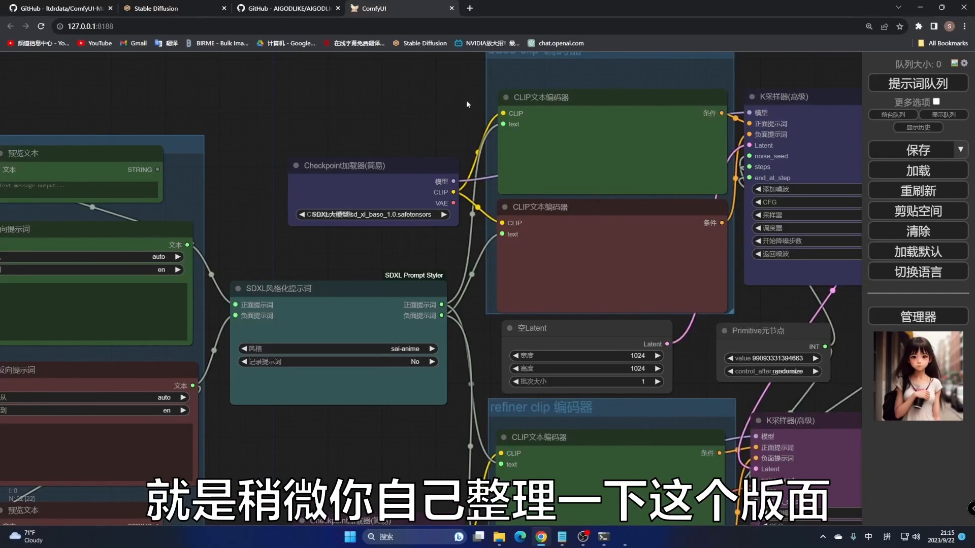
left_click_drag(289, 103, 424, 64)
left_click(169, 225)
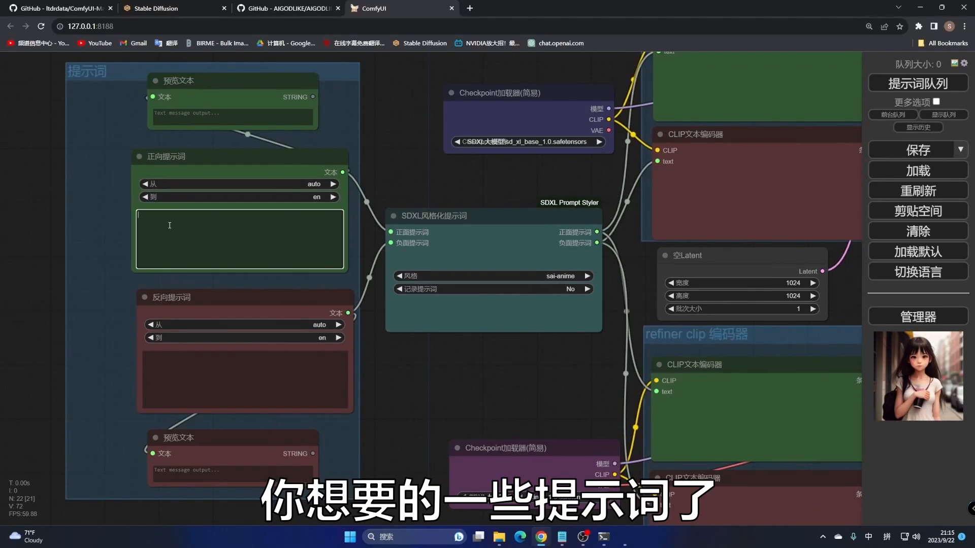
type("yige")
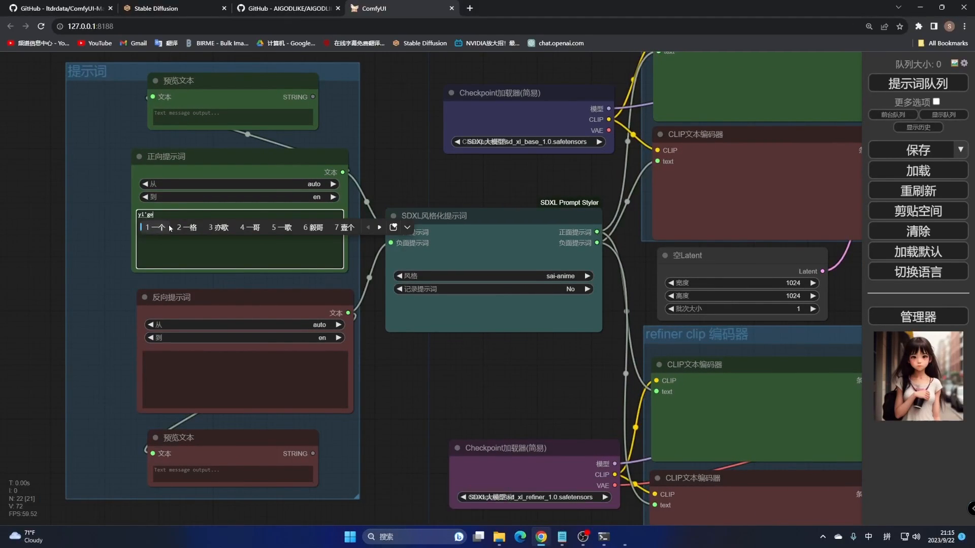
key("space")
type("nvhai")
key("space")
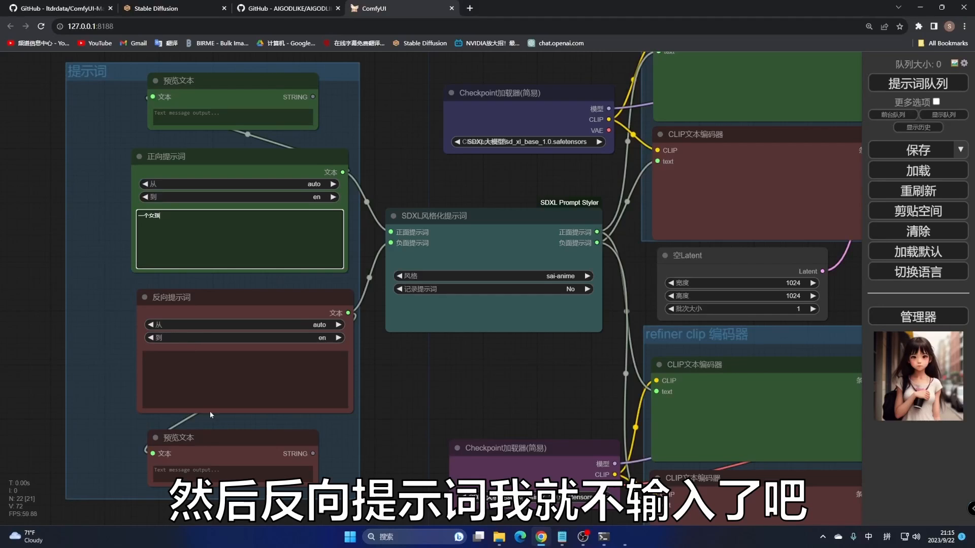
left_click(209, 393)
Step: Queue the workflow to generate an image and view the result in the 保存图像 node
left_click_drag(508, 358, 389, 356)
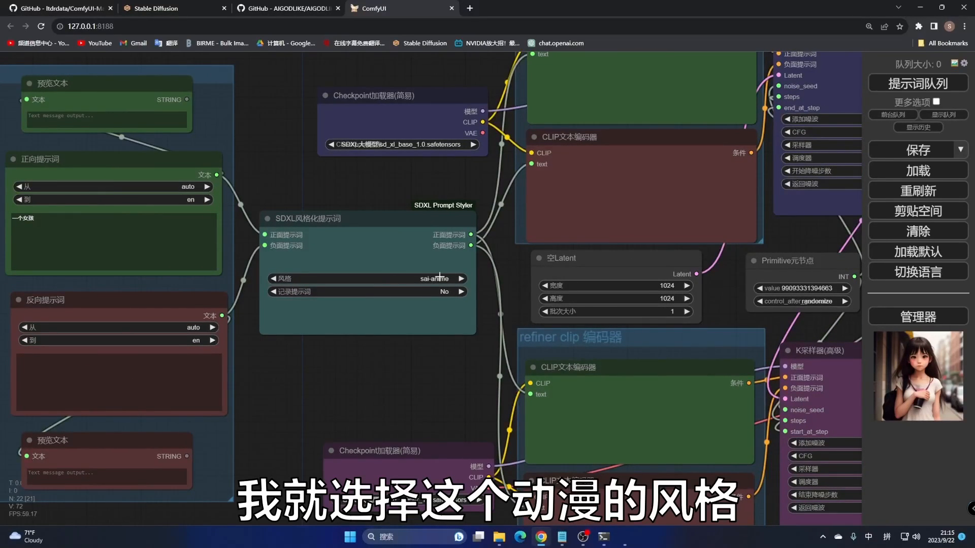
left_click_drag(477, 359, 424, 361)
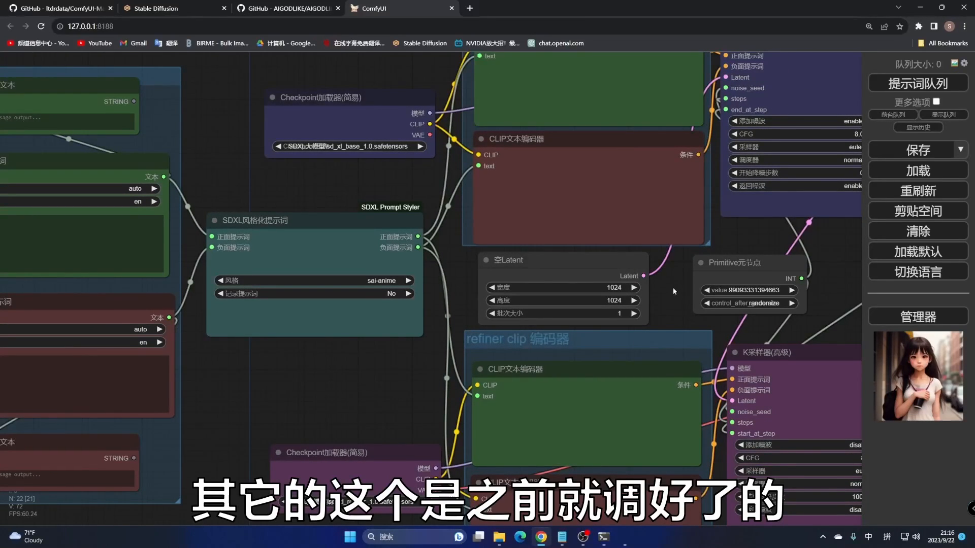
left_click_drag(672, 287, 482, 284)
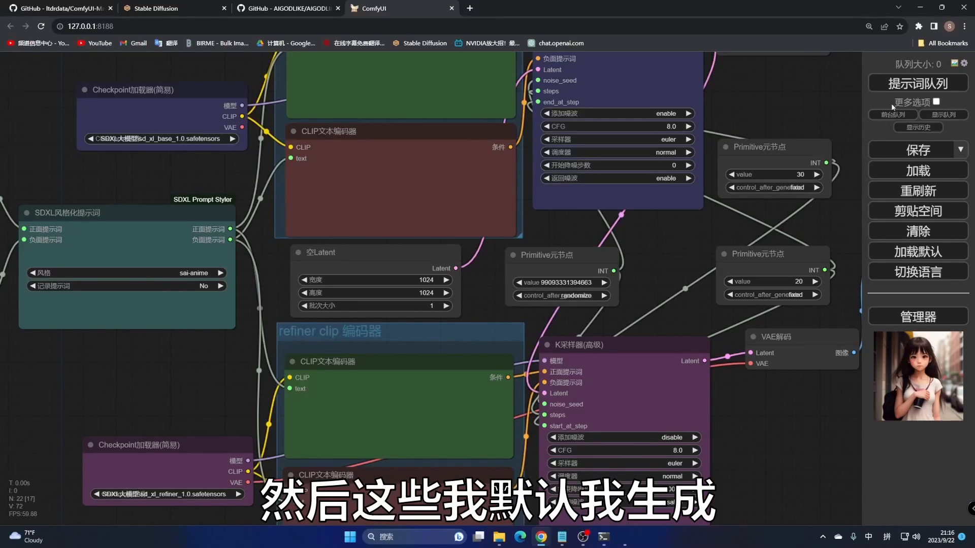
left_click(893, 84)
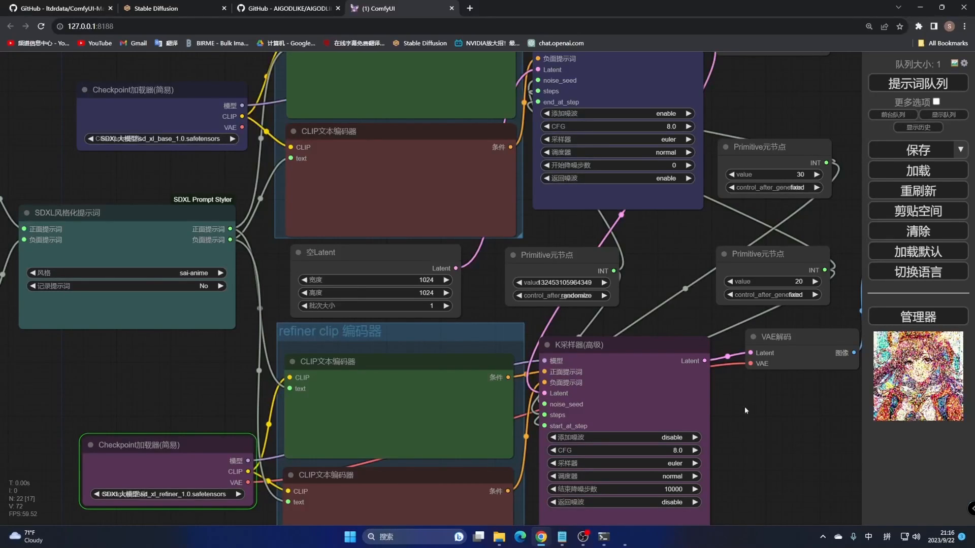
left_click_drag(745, 410, 567, 345)
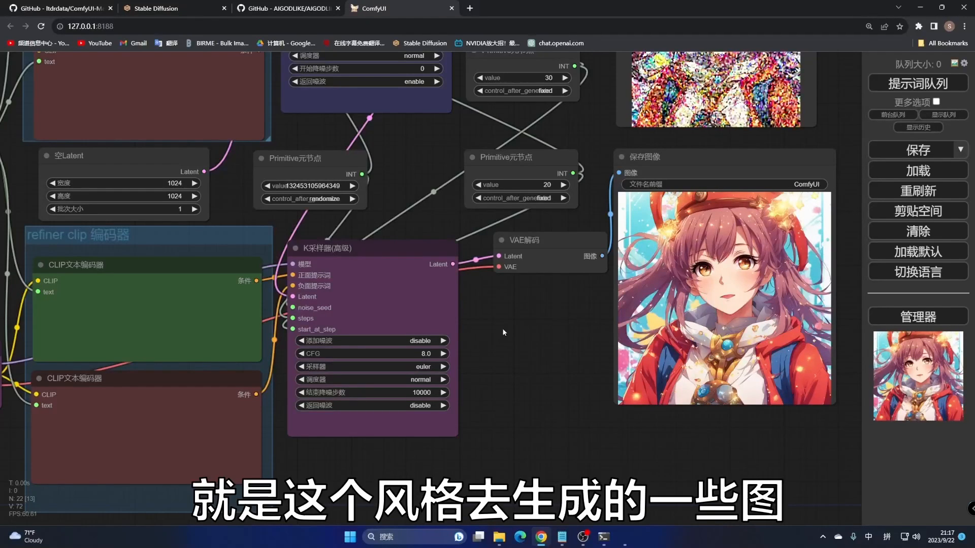
left_click_drag(501, 328, 755, 350)
left_click_drag(226, 303, 511, 331)
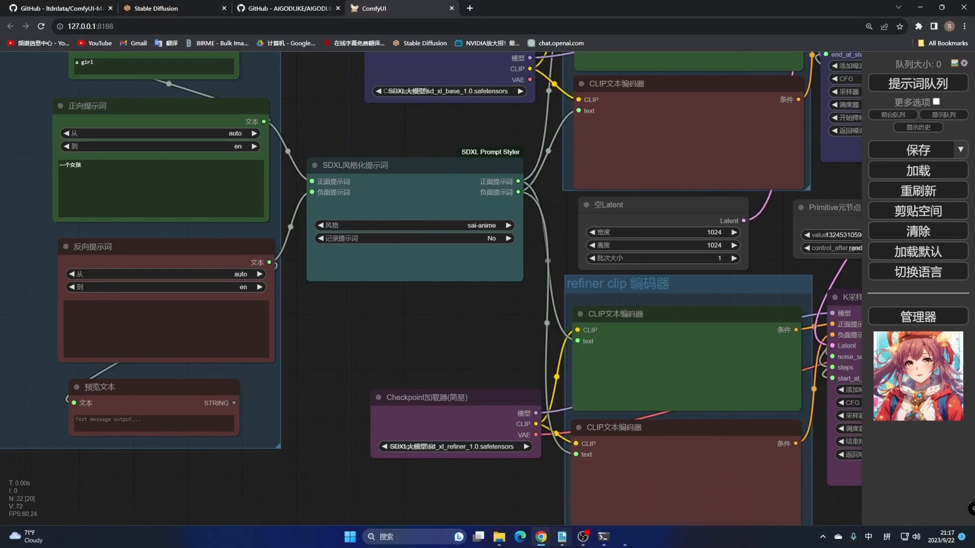
Step: Switch to the Notepad plugin list and highlight the ComfyUI-Custom-Scripts entry with its git clone command
left_click(562, 537)
left_click_drag(588, 266, 252, 259)
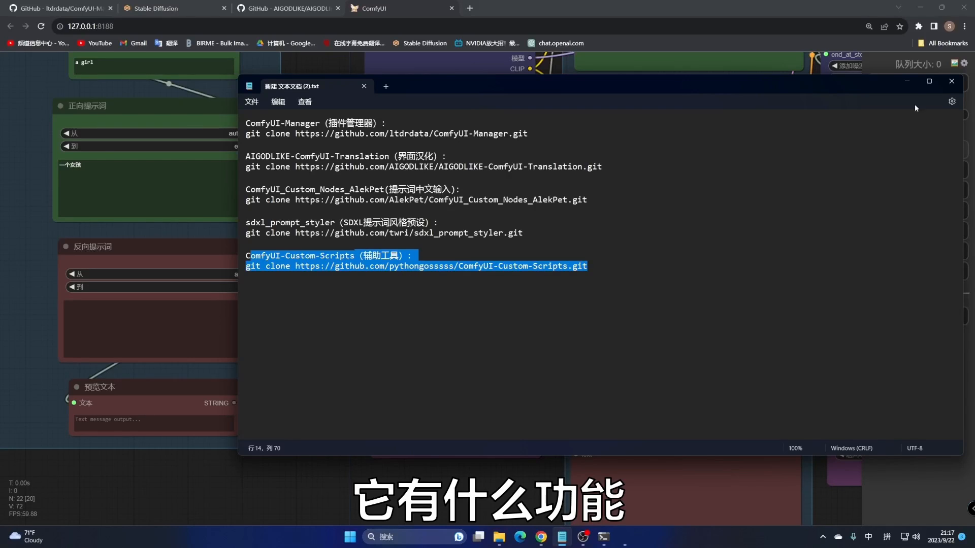
left_click(906, 82)
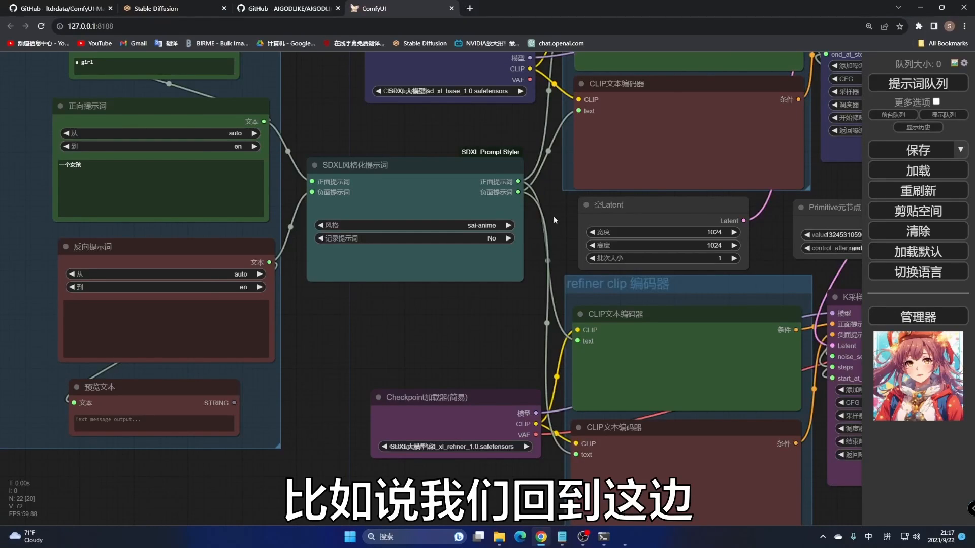
Step: Look through the interface settings, including the text completion, grid snapping, link rendering and menu image options
left_click_drag(553, 215, 263, 251)
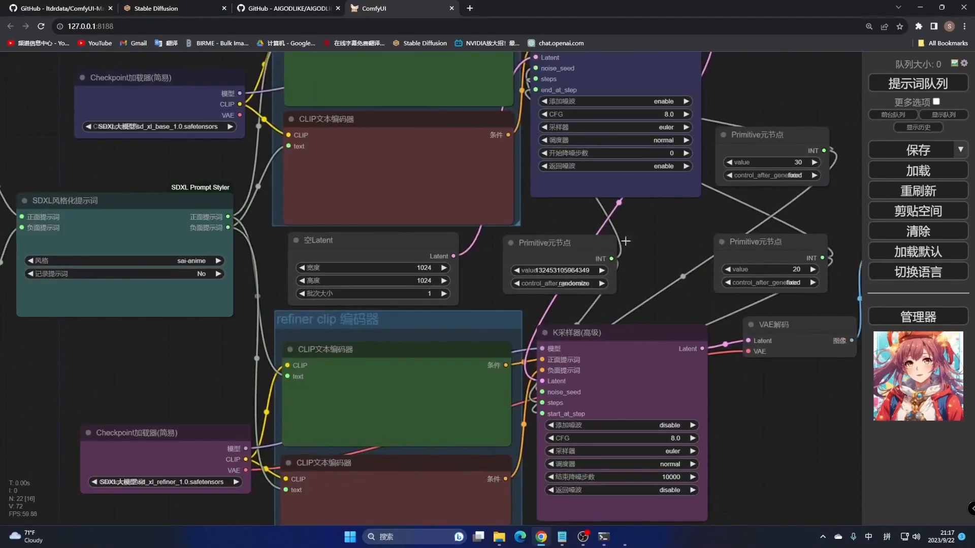
left_click(964, 64)
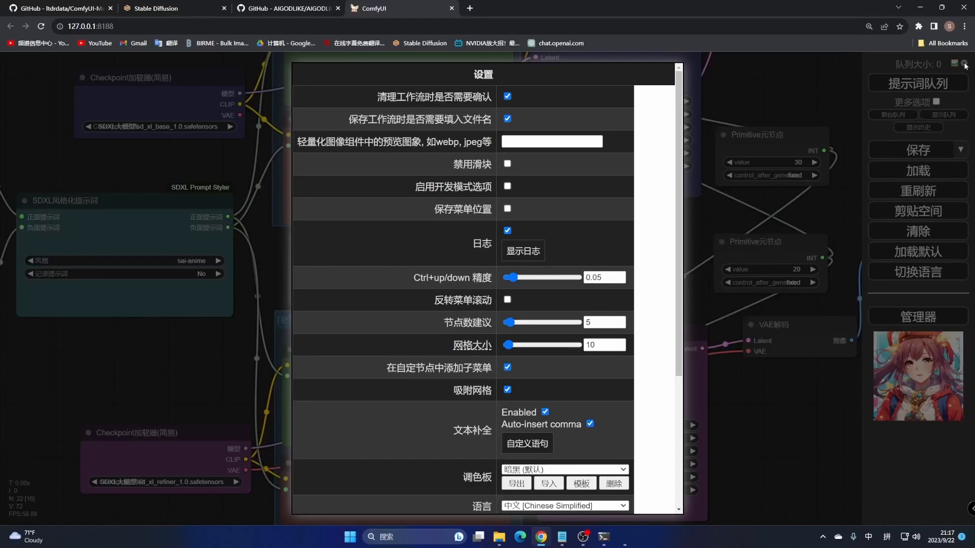
scroll(509, 294, "down", 4)
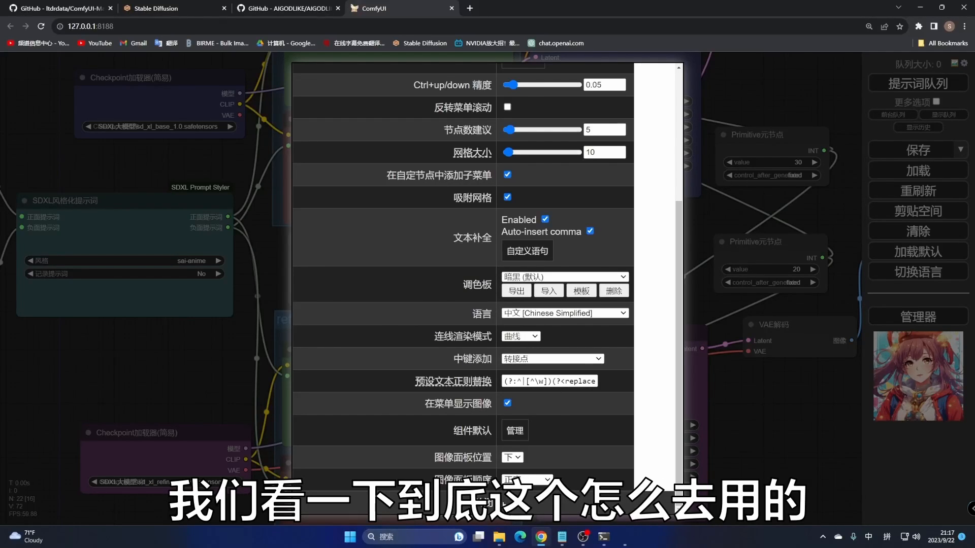
key("Escape")
Step: Save the current workflow to a file under the name SDX before clearing the canvas
left_click(918, 232)
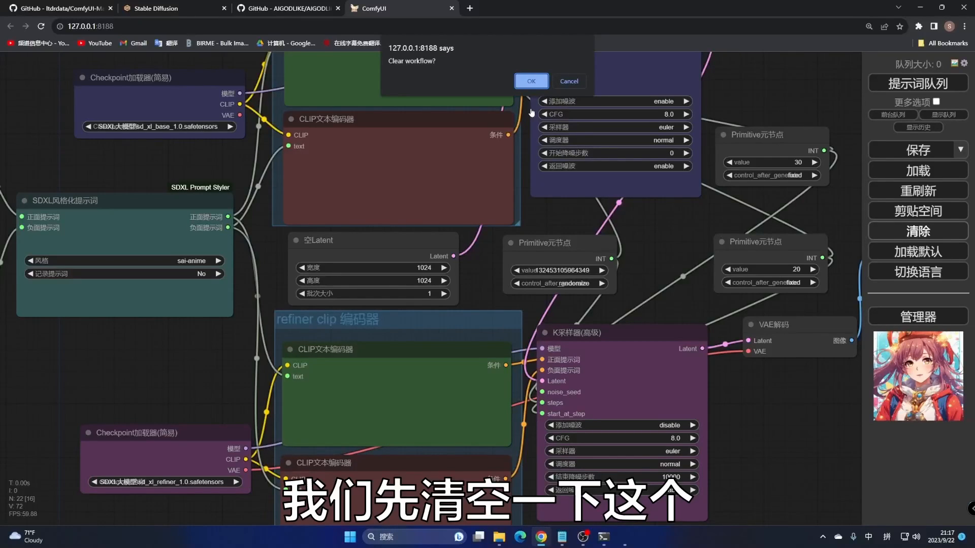
key("Escape")
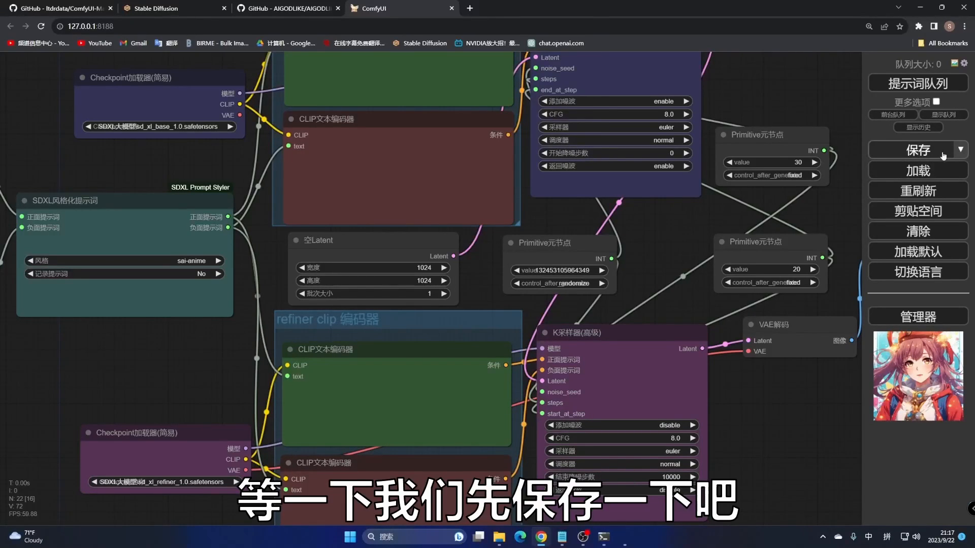
left_click(909, 150)
left_click(418, 78)
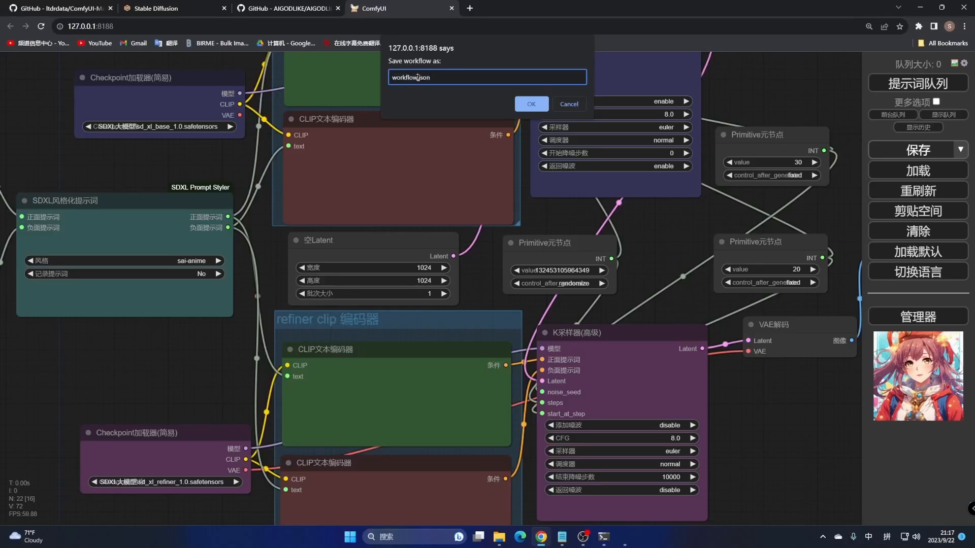
key("ctrl+a")
type("SDX")
left_click(531, 104)
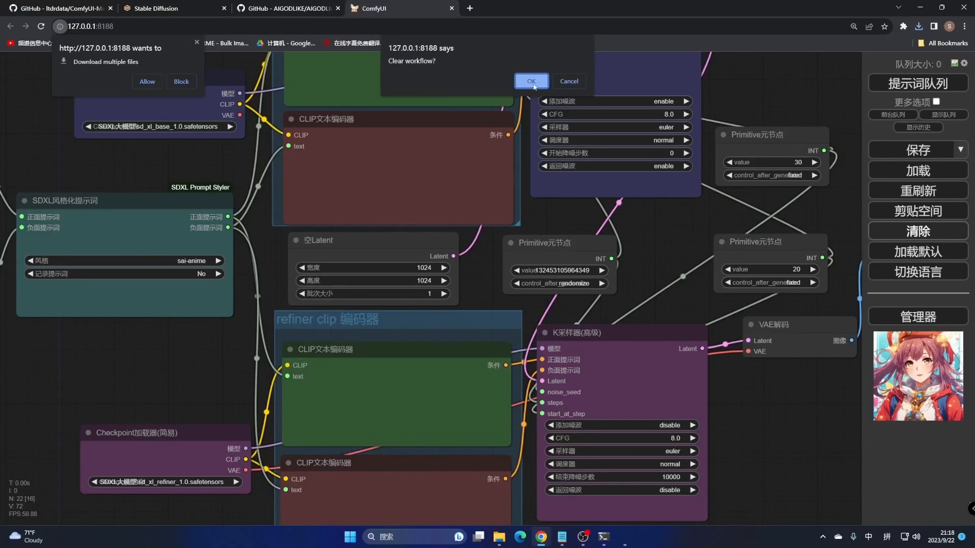
Step: Confirm clearing the workflow and add a Checkpoint加载器(pysss) node to the empty canvas
left_click(528, 81)
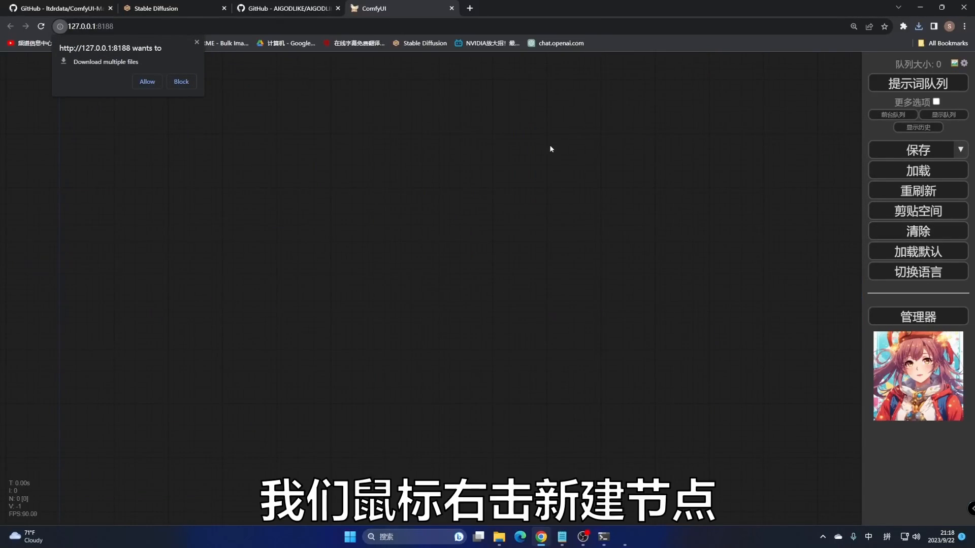
right_click(422, 185)
left_click(433, 183)
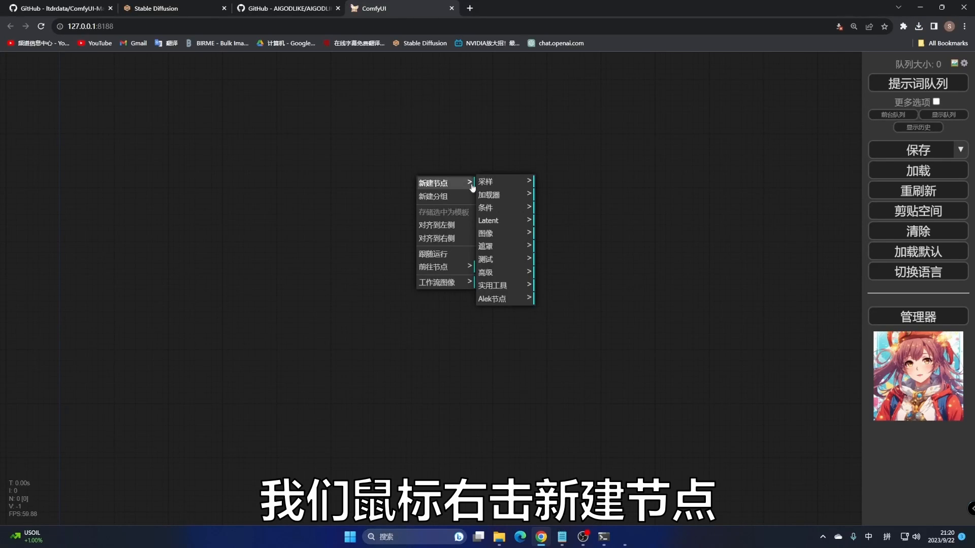
left_click(510, 198)
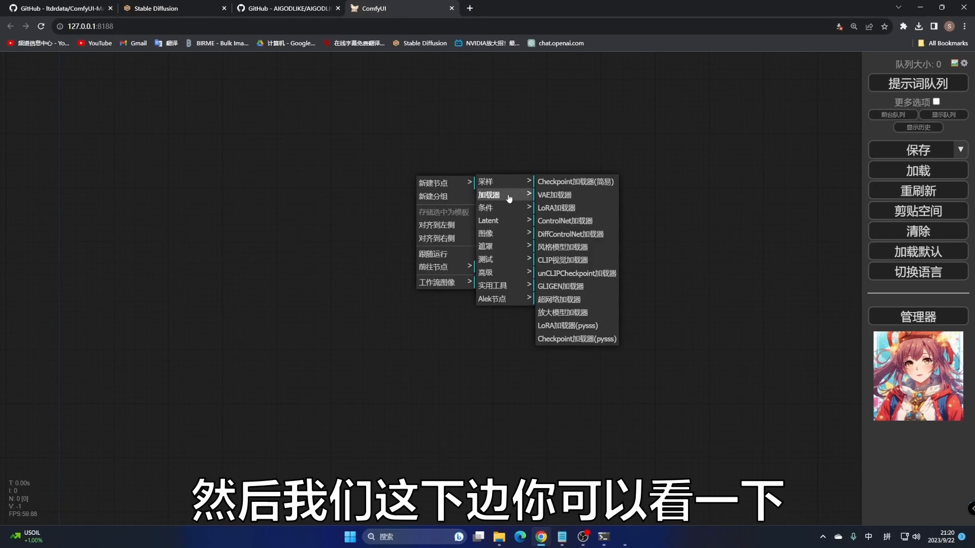
left_click(577, 339)
Step: Enlarge the Checkpoint加载器(pysss) node so its model name fits, and place it with free canvas space to its left
left_click_drag(484, 172, 375, 113)
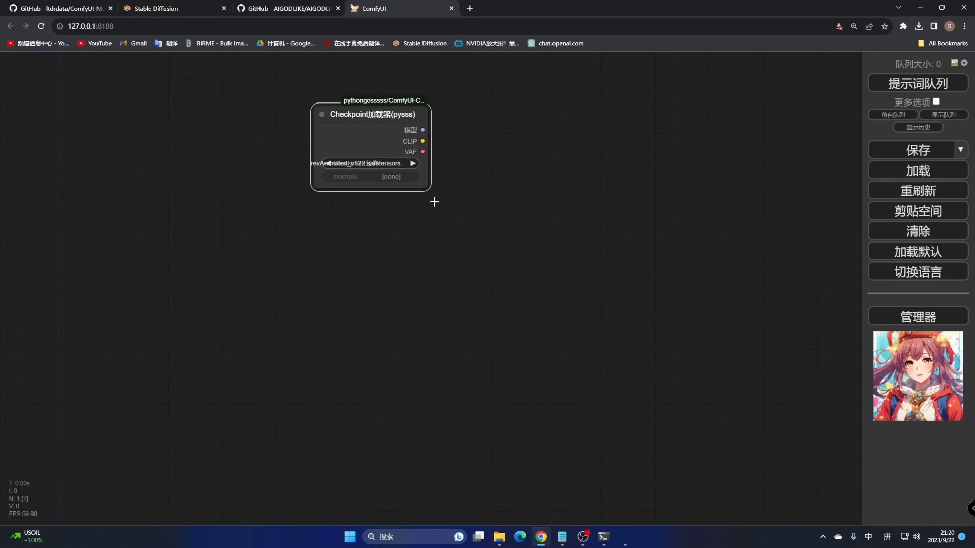
left_click_drag(425, 187, 512, 220)
left_click_drag(435, 111, 625, 127)
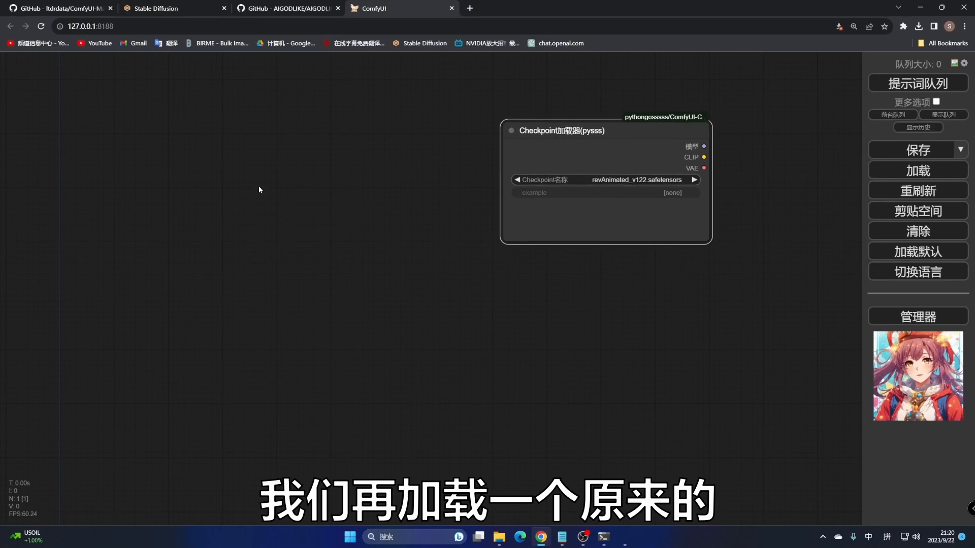
Step: Add a Checkpoint加载器(简易) node to the left of the pysss loader and enlarge it
double_click(154, 122)
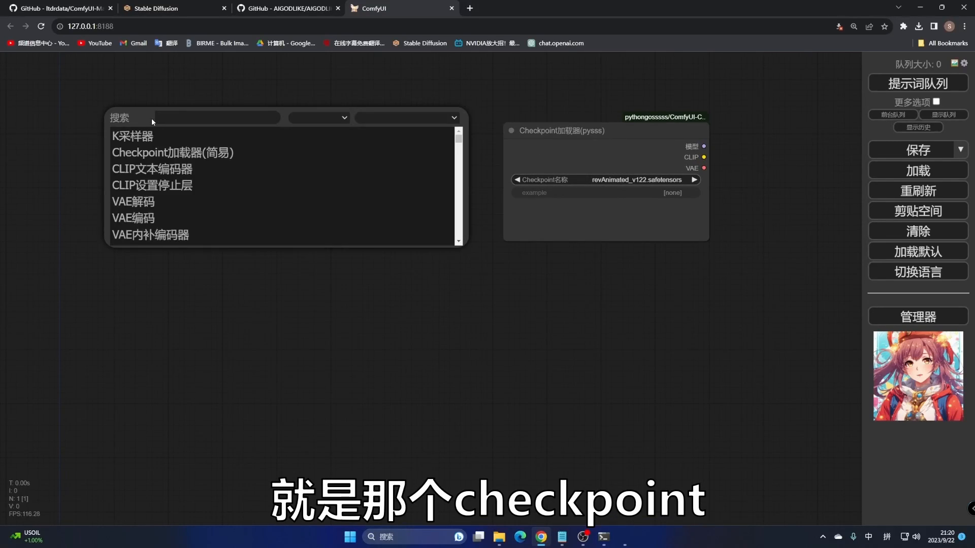
left_click(155, 154)
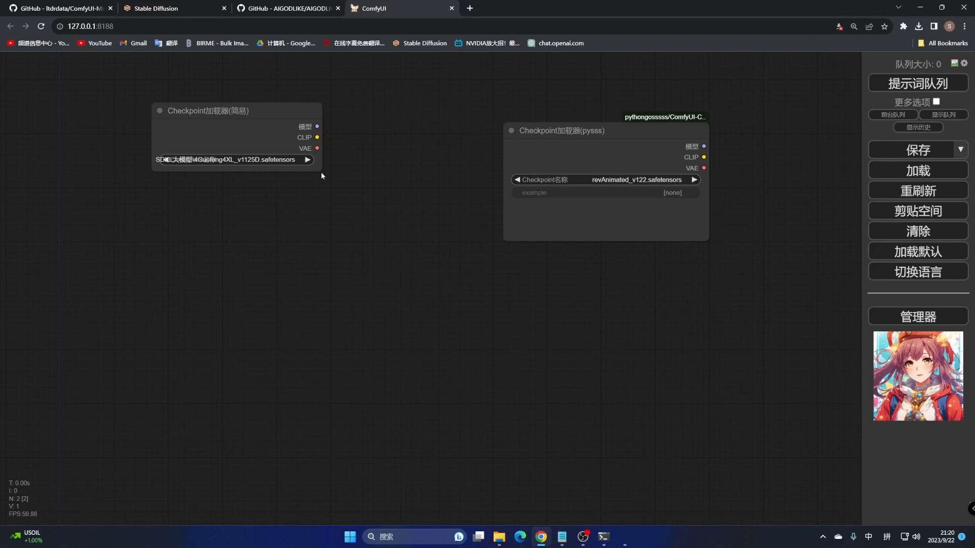
left_click_drag(321, 172, 369, 211)
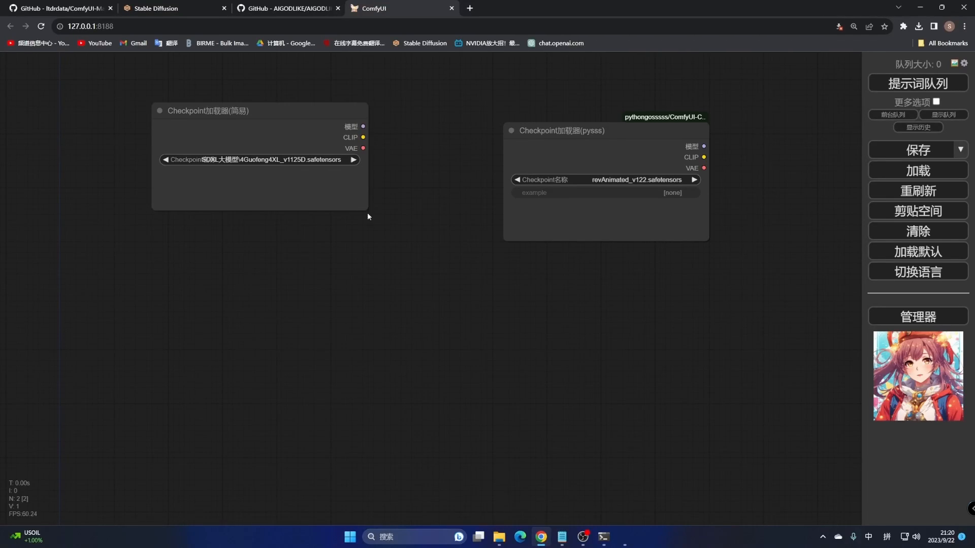
Step: Look through the flat checkpoint list of the Checkpoint加载器(简易) node without choosing another model
left_click(305, 160)
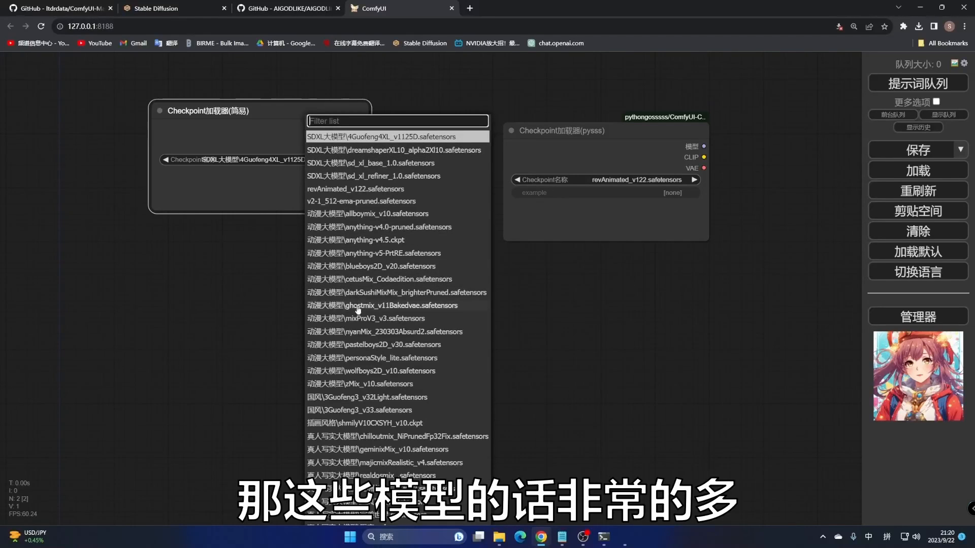
scroll(368, 381, "down", 3)
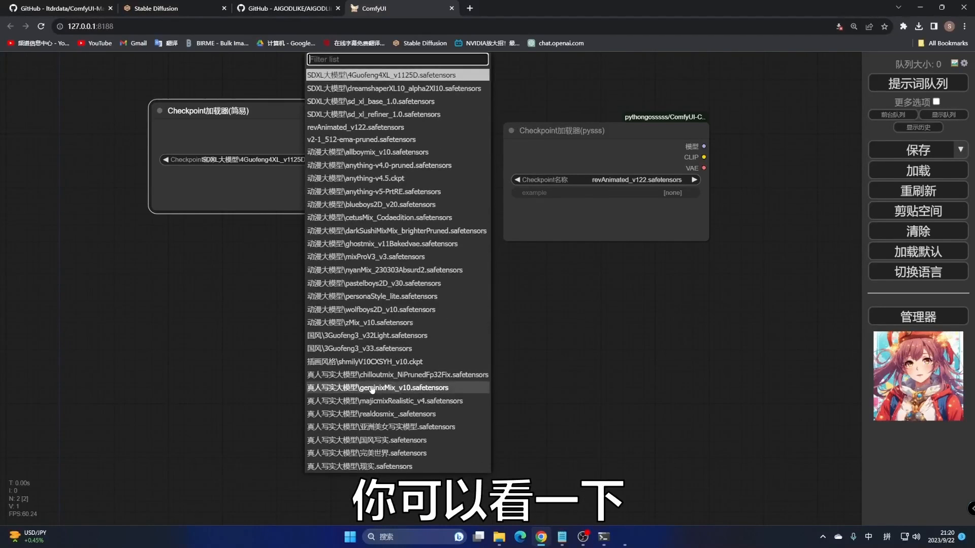
scroll(374, 305, "up", 2)
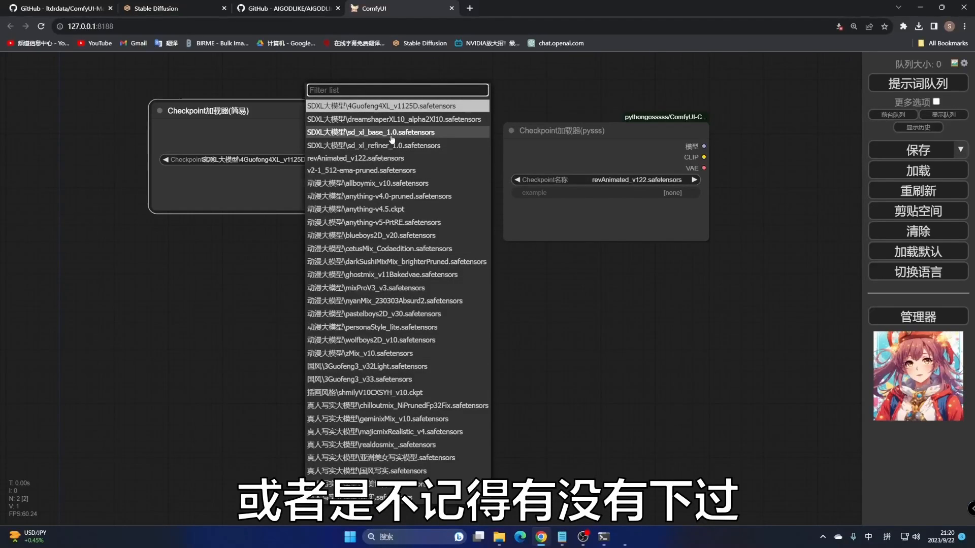
left_click(588, 278)
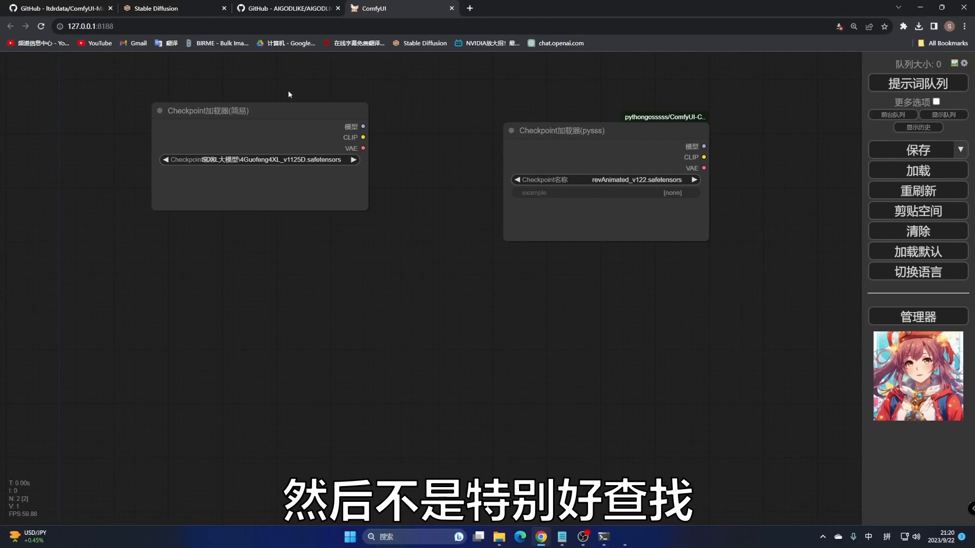
Step: Move the pysss loader closer to the simple loader and browse its SDXL大模型 and 动漫大模型 checkpoint folders
left_click_drag(647, 132, 580, 116)
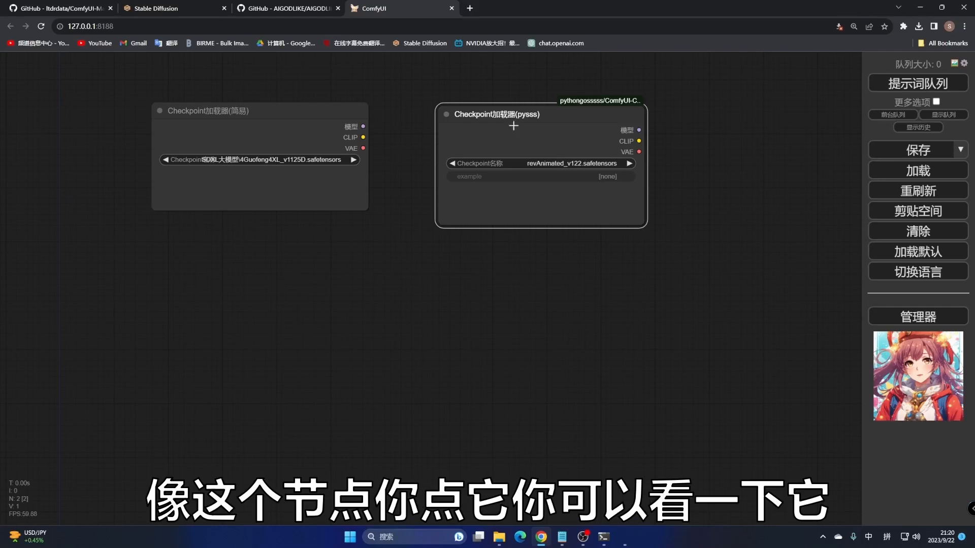
left_click(586, 163)
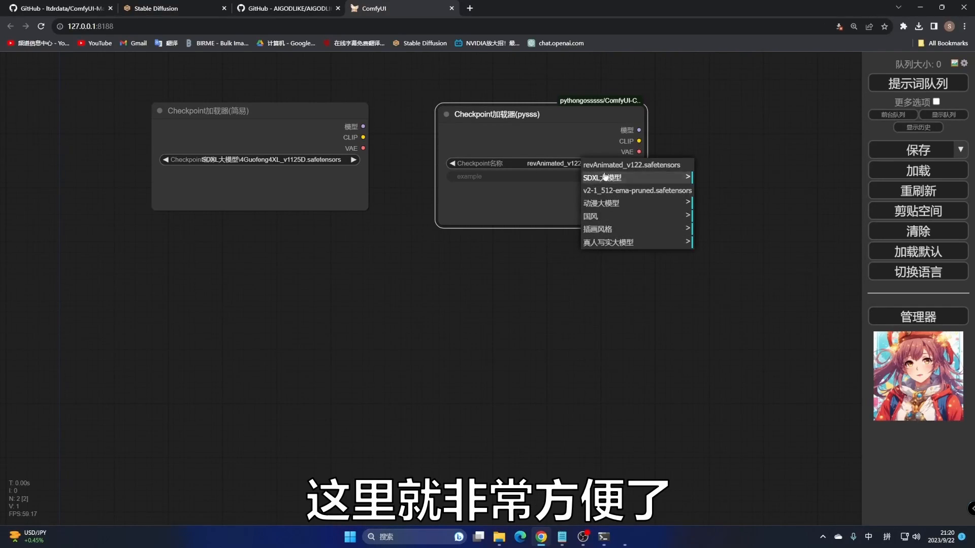
left_click(648, 178)
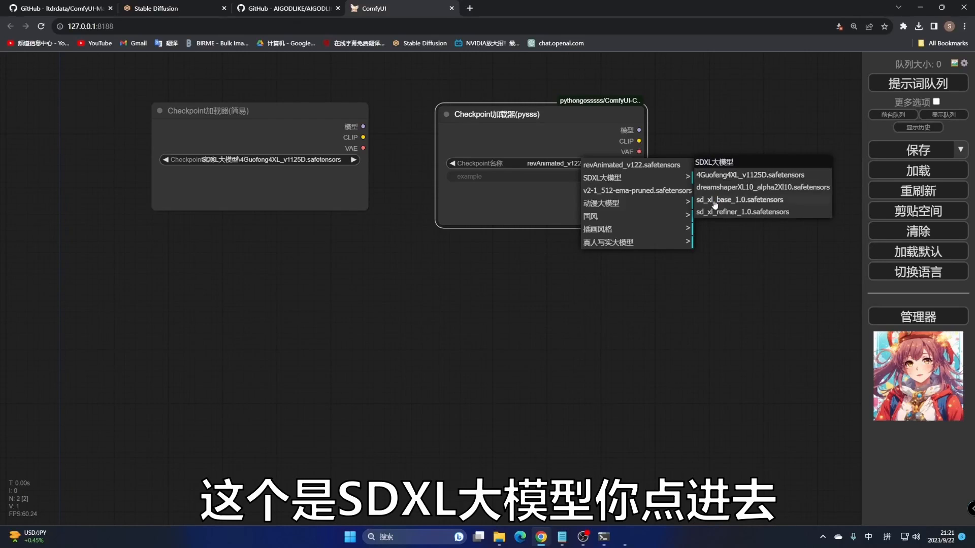
left_click(618, 204)
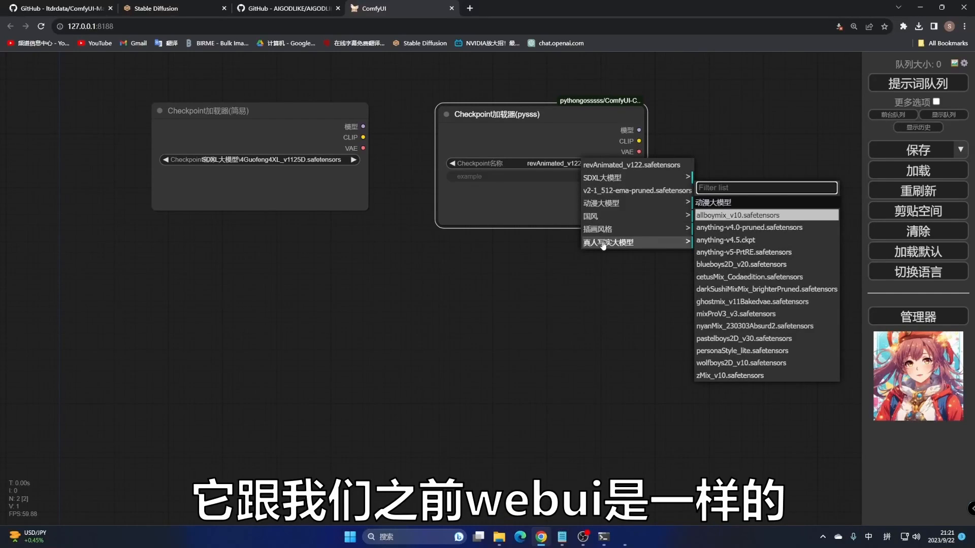
Step: Switch to File Explorer and open the models\checkpoints folder of the ComfyUI installation
left_click(500, 539)
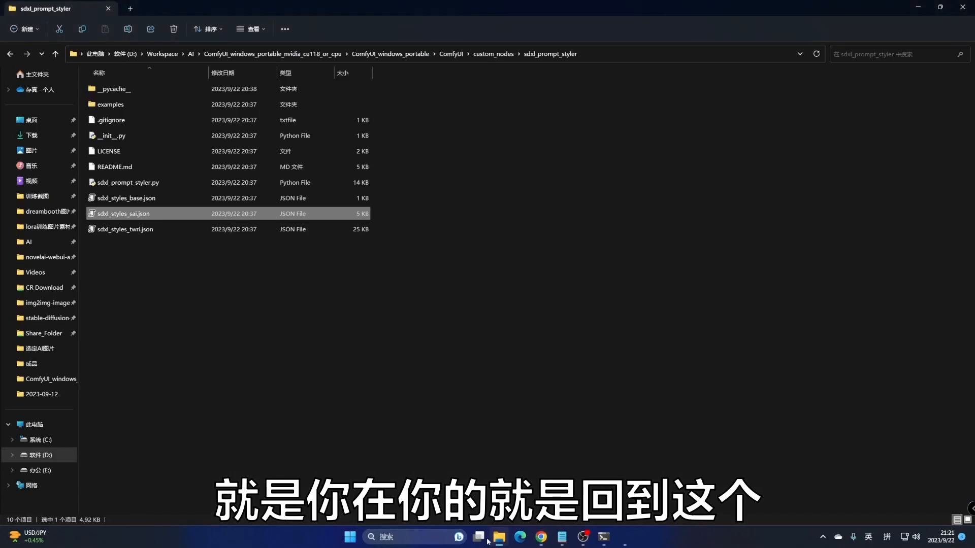
left_click(451, 53)
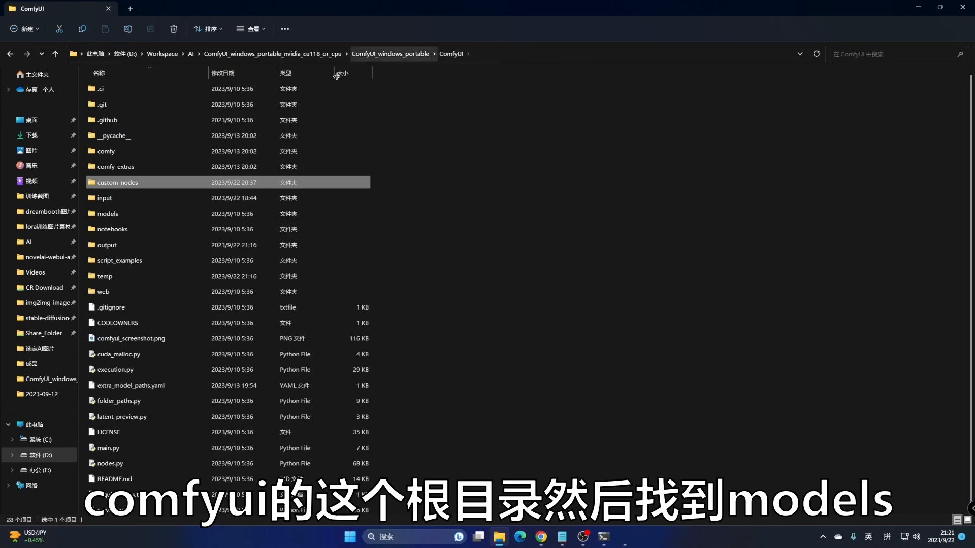
double_click(125, 213)
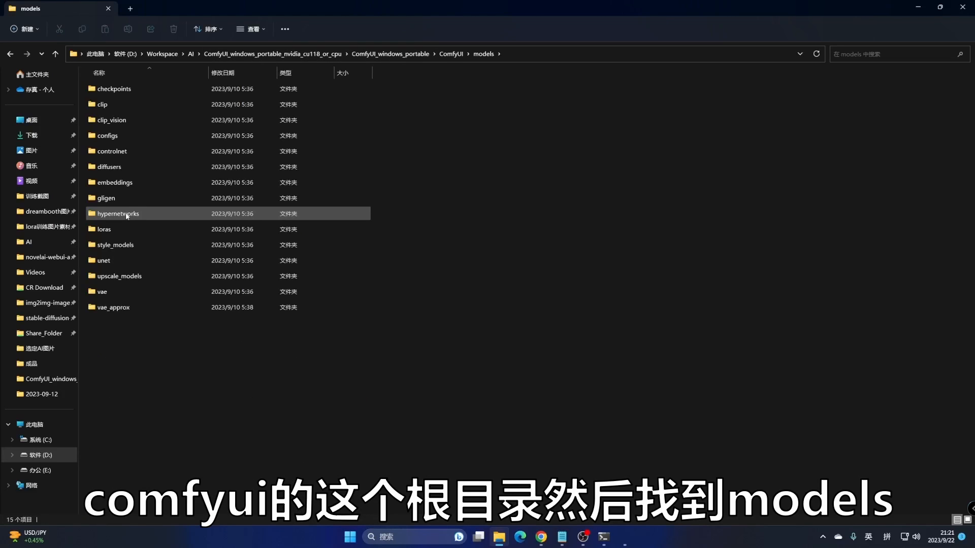
double_click(129, 88)
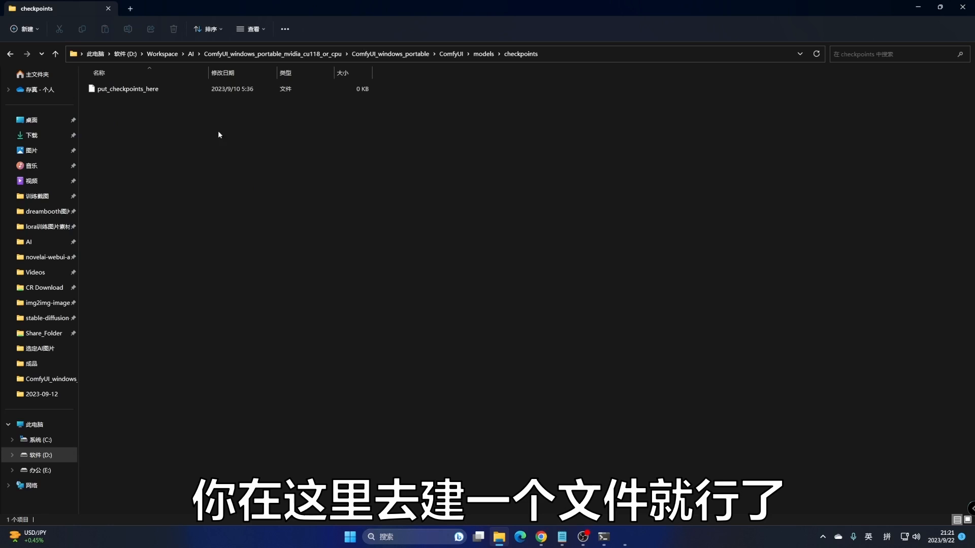
Step: Open models\Stable-diffusion in stable-diffusion-webui-1 and examine its category subfolders, including the contents of SDXL大模型
left_click(50, 319)
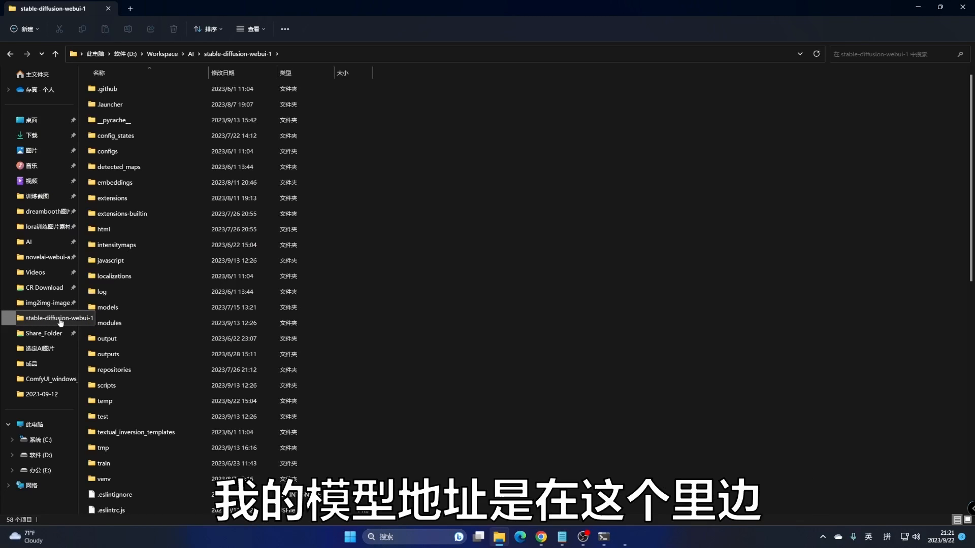
double_click(107, 307)
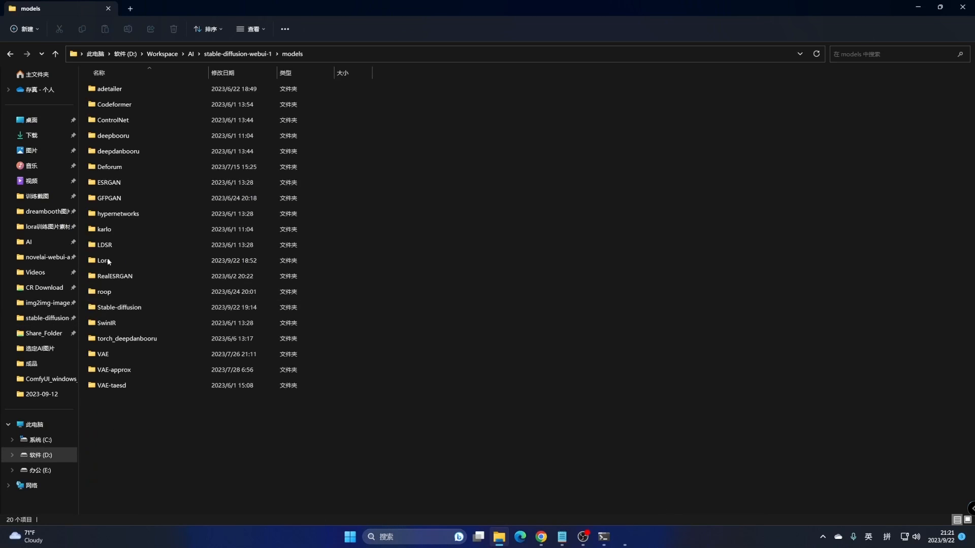
double_click(124, 307)
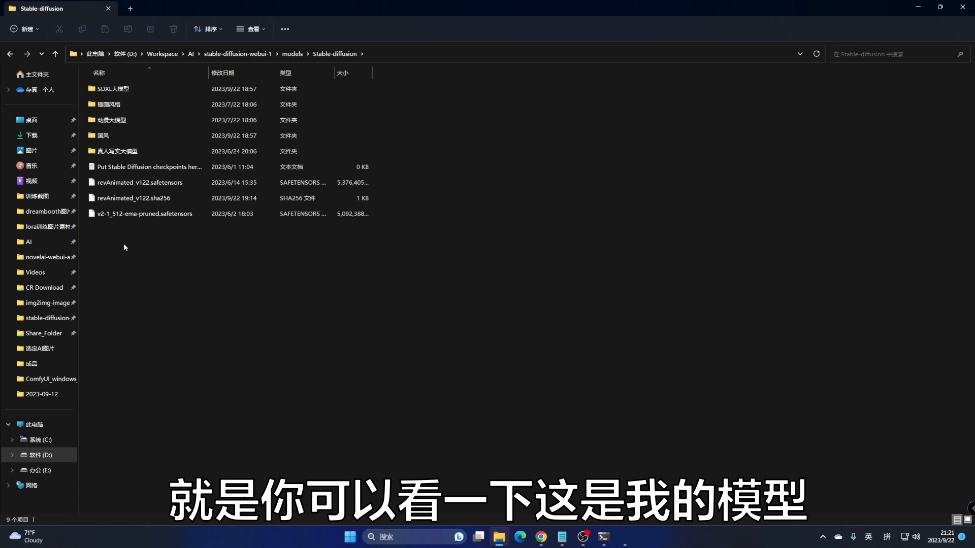
left_click_drag(128, 256, 136, 90)
left_click(91, 127)
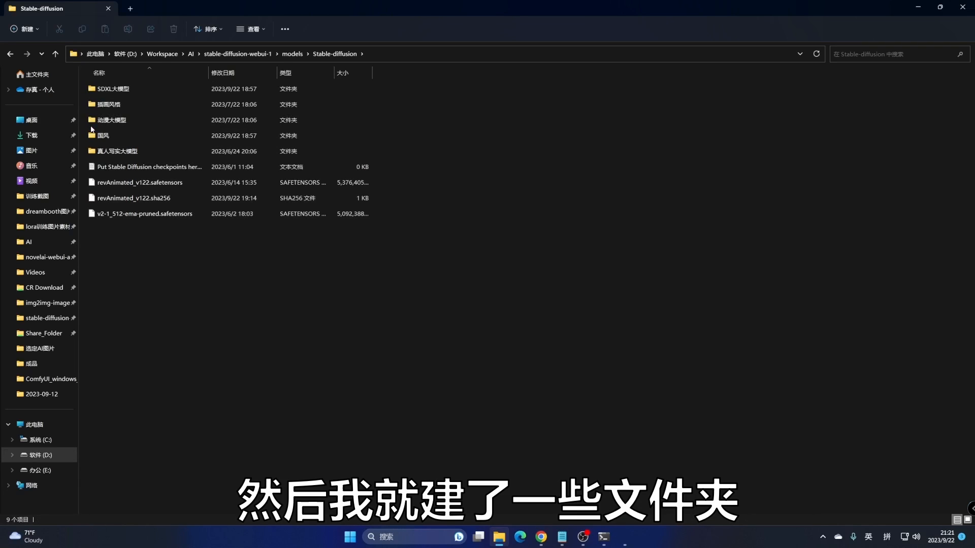
double_click(120, 90)
left_click_drag(130, 174, 132, 90)
left_click(167, 185)
left_click(340, 55)
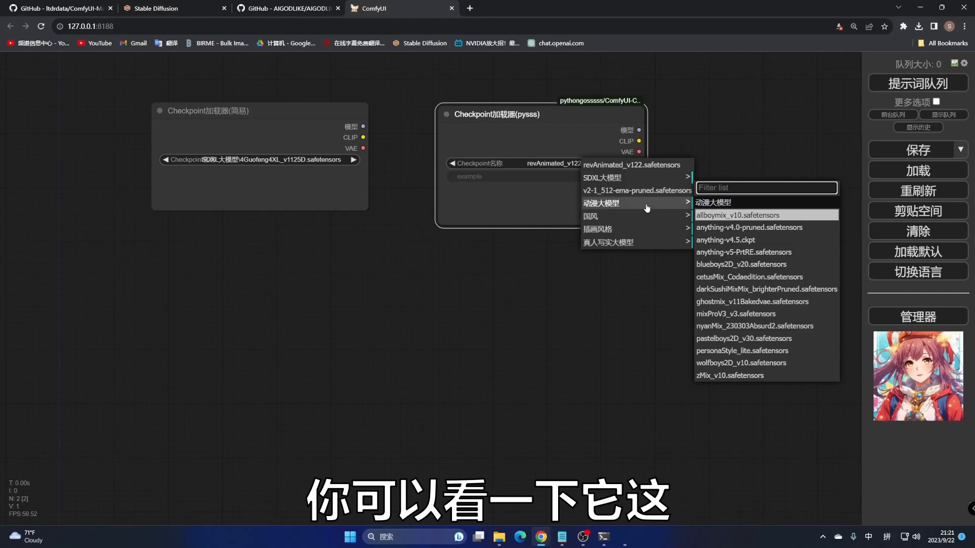
Step: Compare the 动漫大模型 and 国风 folders in ComfyUI's pysss loader list and preview the 3Guofeng3_v32Light.safetensors image
left_click(647, 207)
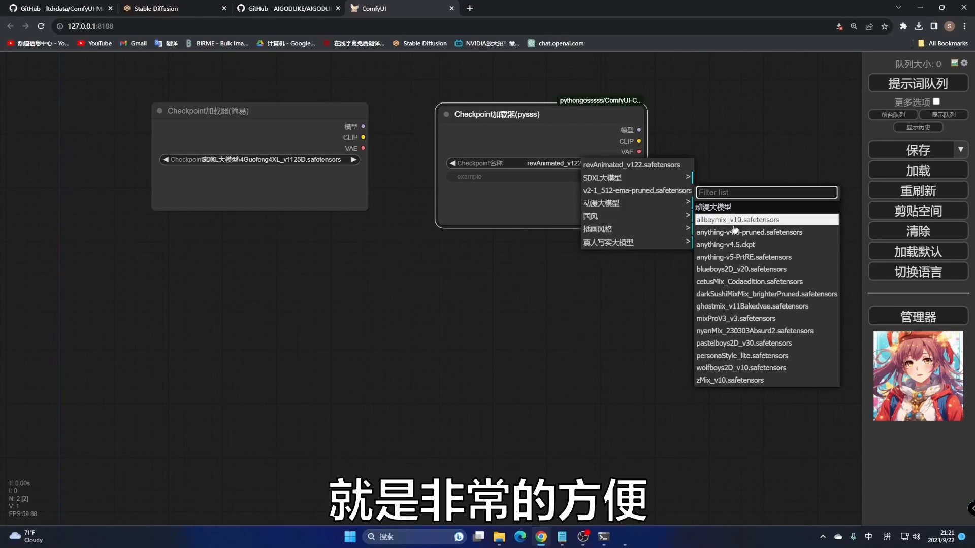
left_click(617, 218)
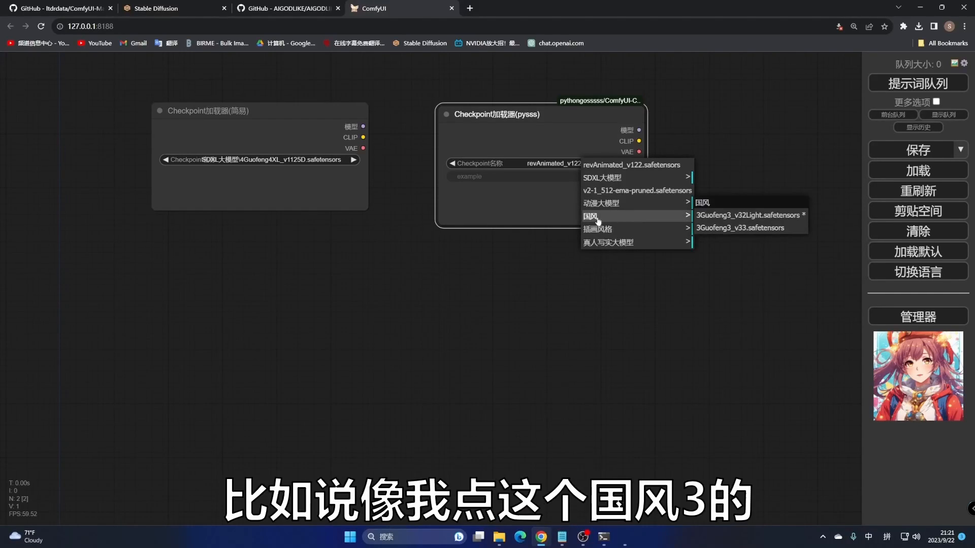
mouse_move(731, 215)
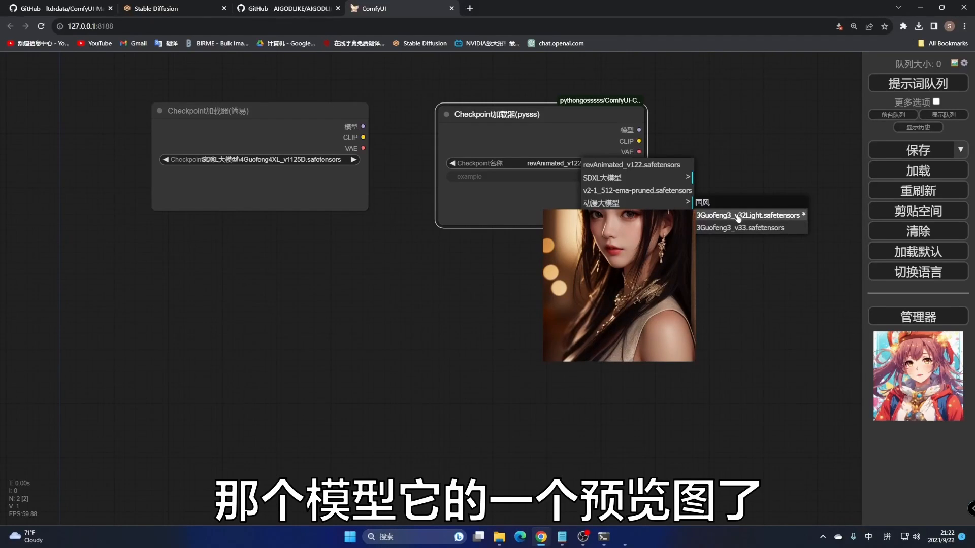
left_click(669, 204)
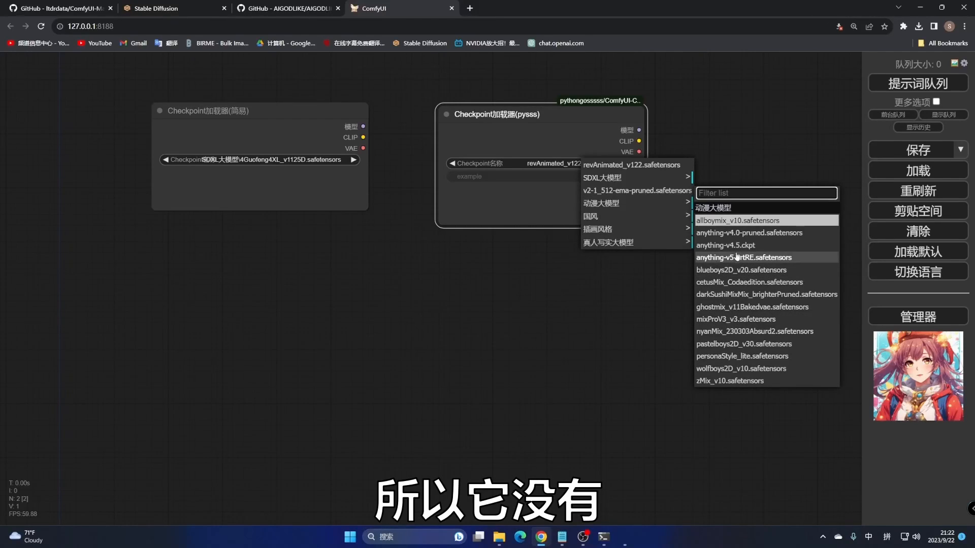
left_click(655, 216)
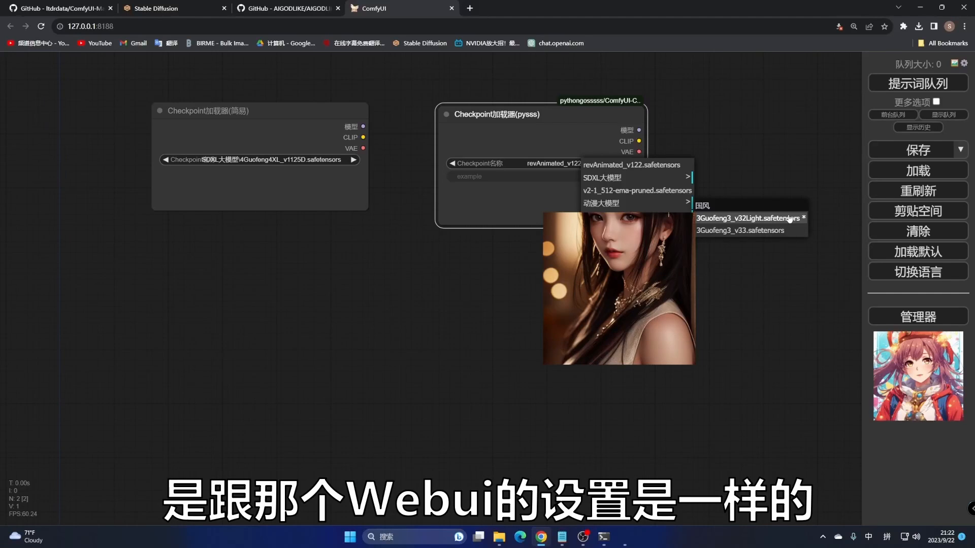
Step: Examine 3Guofeng3_v32Light.preview.png beside its model file in File Explorer's 国风 folder, and return to ComfyUI
left_click(499, 536)
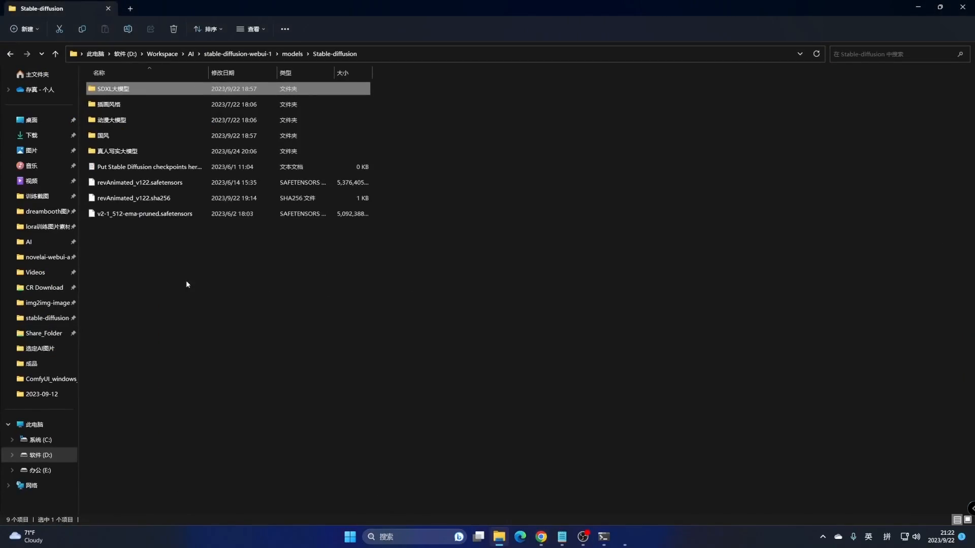
double_click(115, 140)
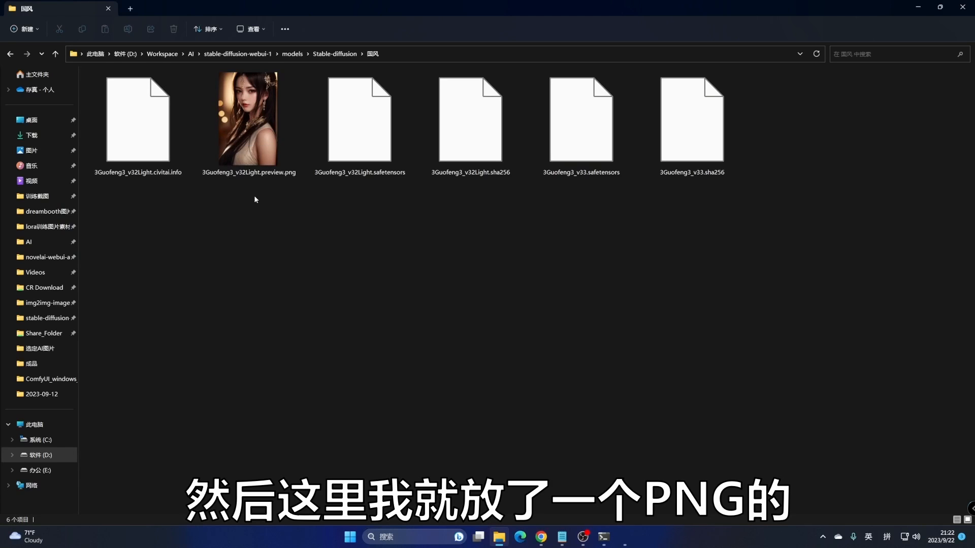
mouse_move(271, 107)
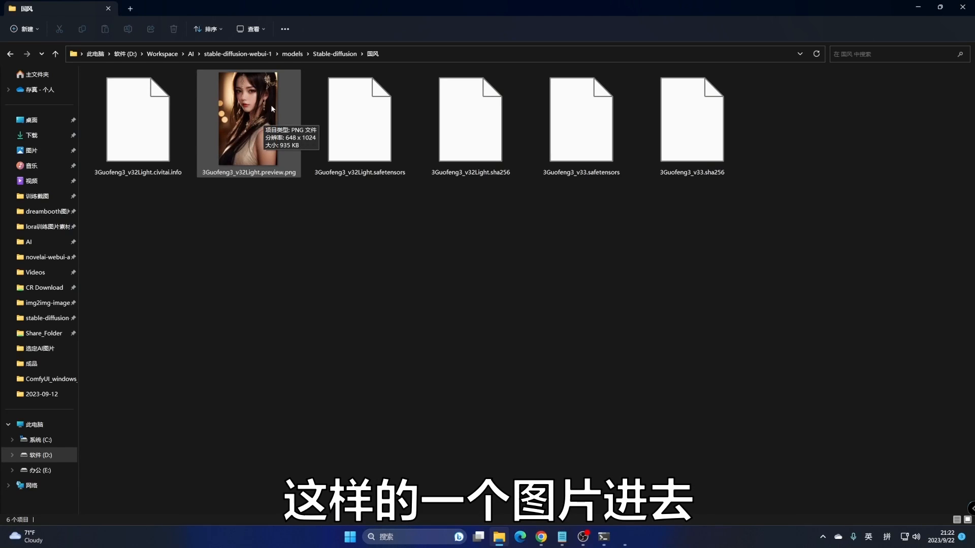
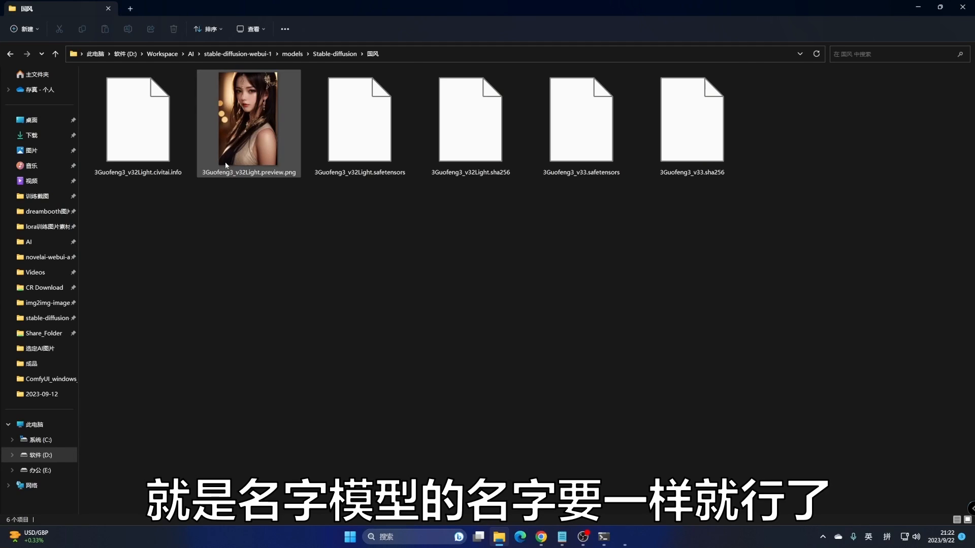
left_click(919, 9)
mouse_move(790, 217)
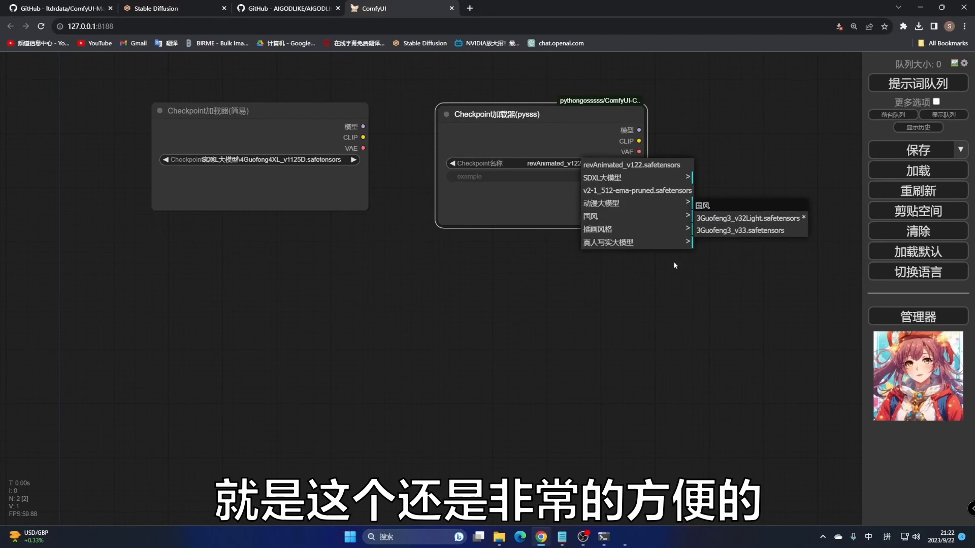
Step: Set the pysss checkpoint loader's model to 4Guofeng4XL_v1125D.safetensors from the SDXL大模型 folder
left_click(506, 197)
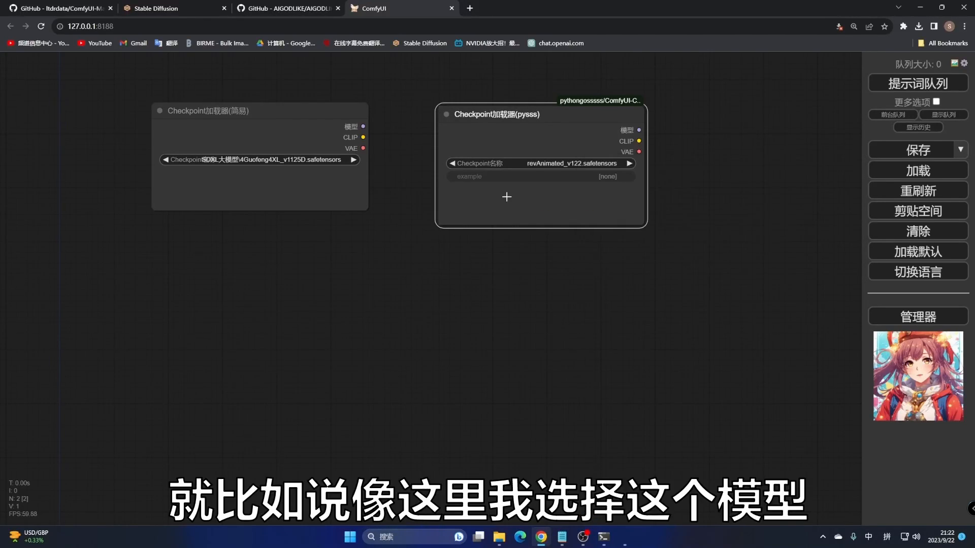
left_click(537, 163)
left_click(556, 182)
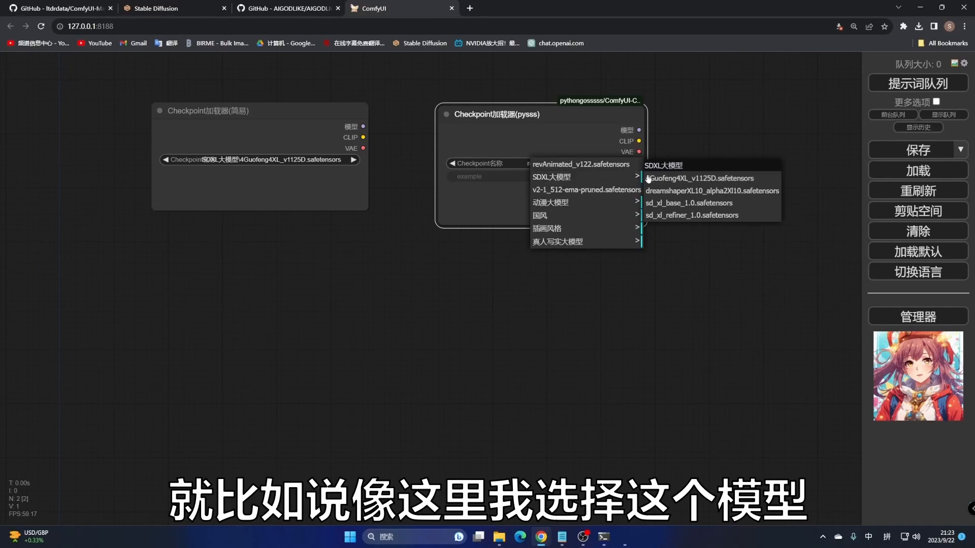
left_click(667, 174)
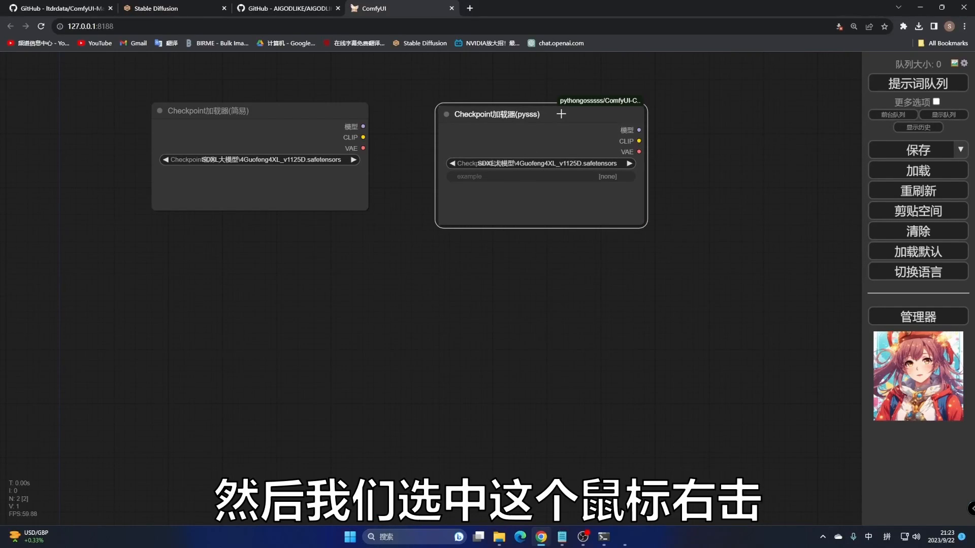
Step: View the information page for the pysss loader's selected checkpoint, and close it
right_click(553, 114)
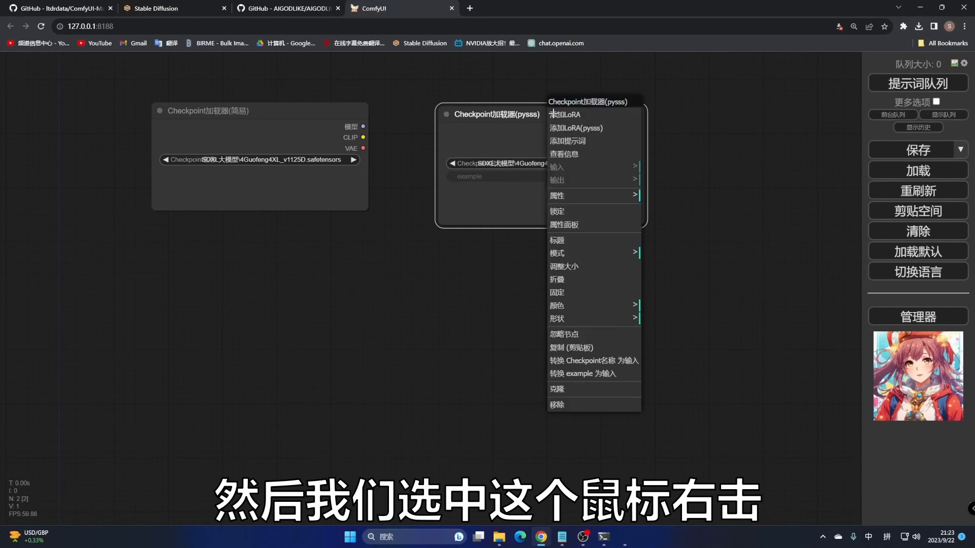
left_click(560, 151)
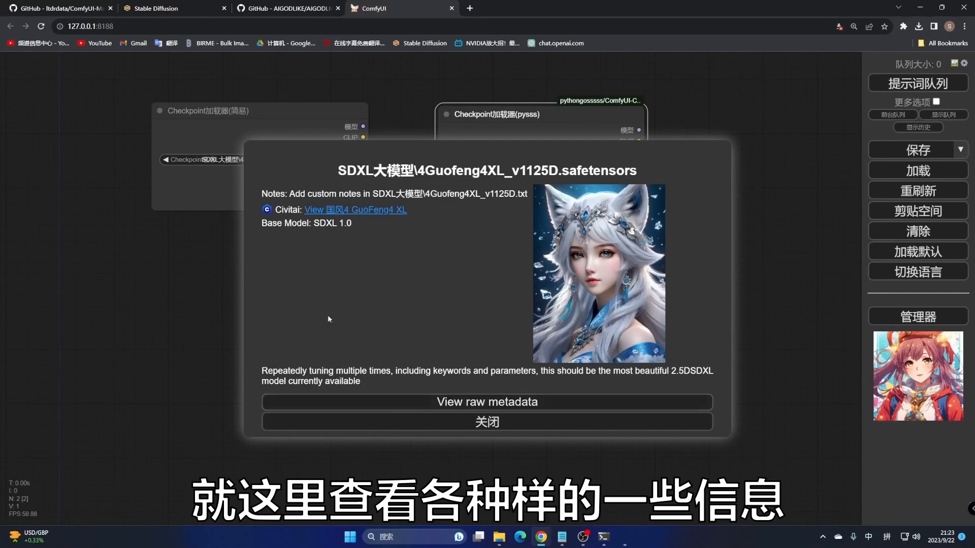
left_click(486, 422)
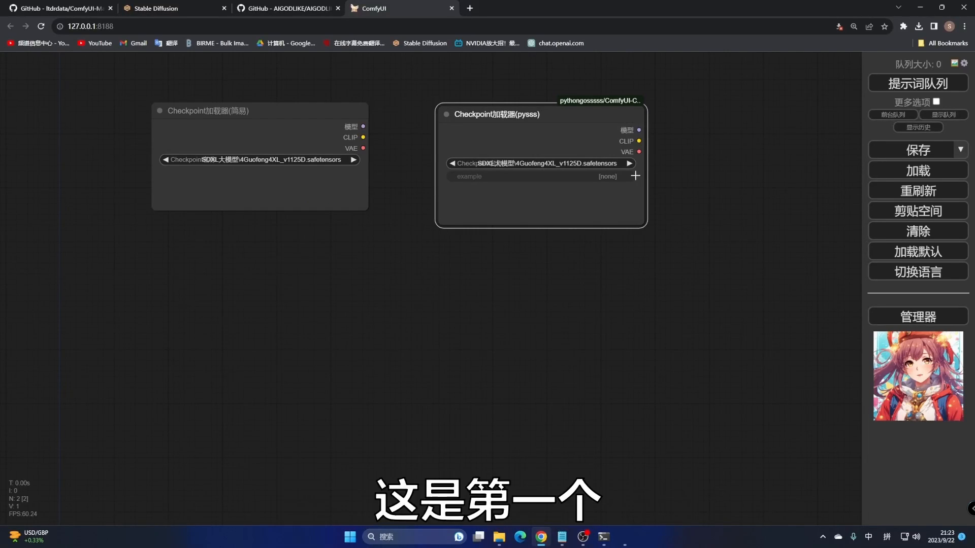
Step: Check the 吸附网格 option in the ComfyUI settings, and close them
left_click(963, 65)
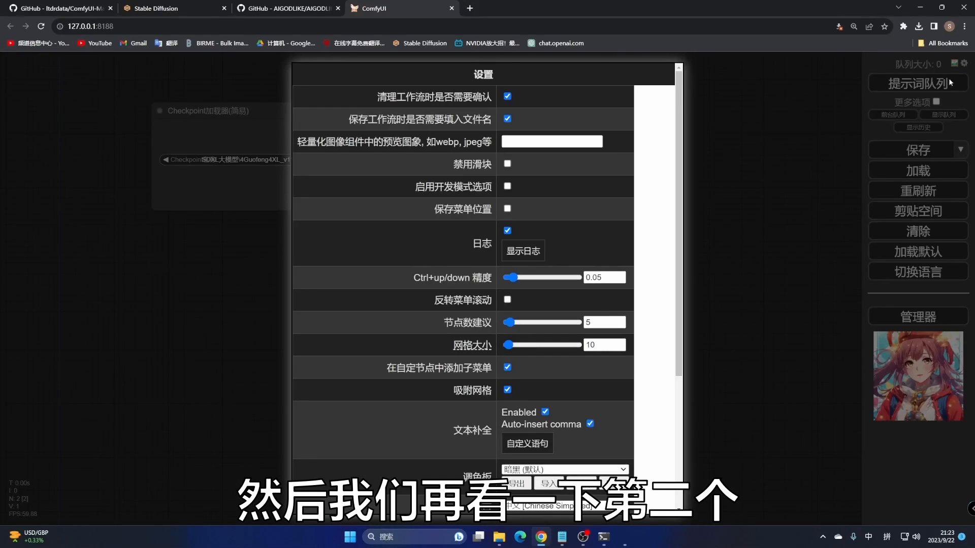
scroll(492, 248, "down", 1)
scroll(492, 248, "down", 3)
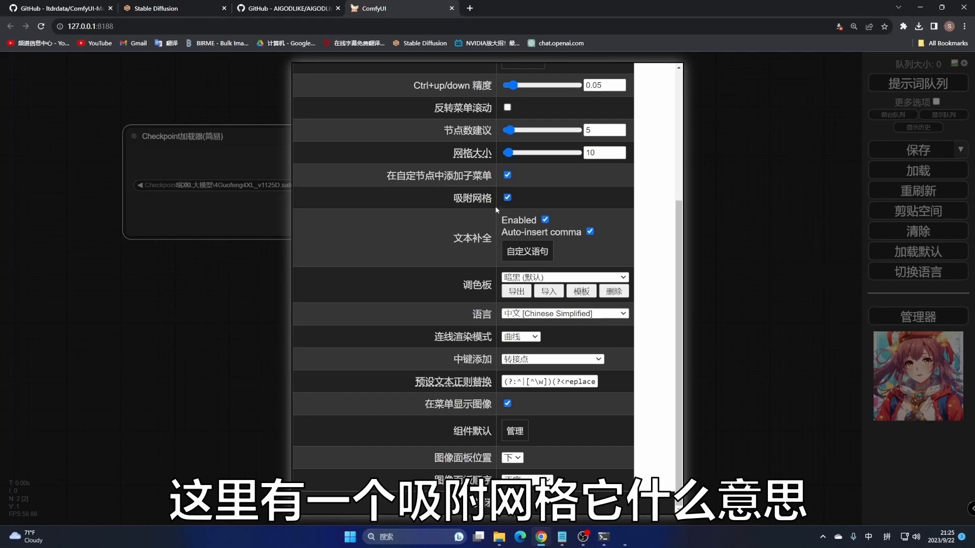
left_click(486, 507)
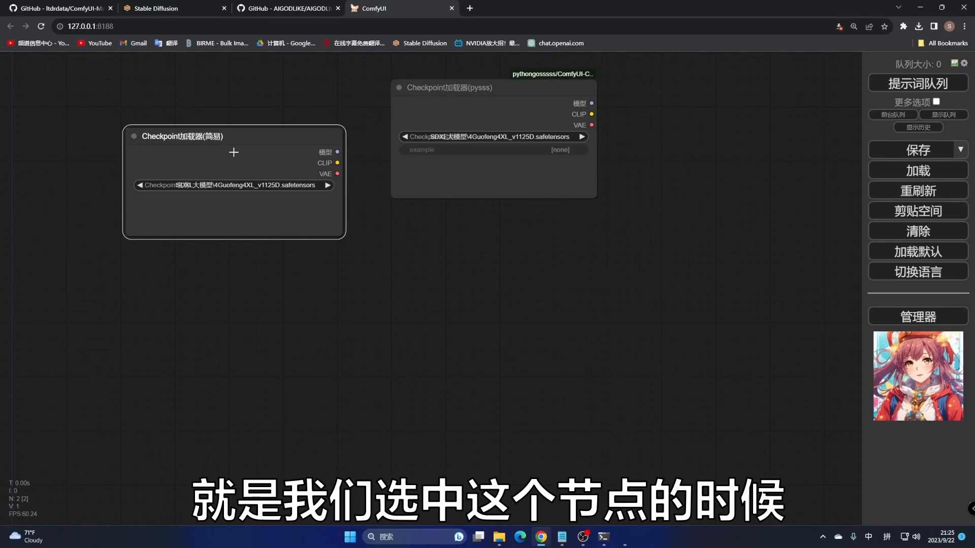
Step: Move the Checkpoint加载器(简易) node slightly down and to the left on the canvas grid to demonstrate snapping
left_click(422, 271)
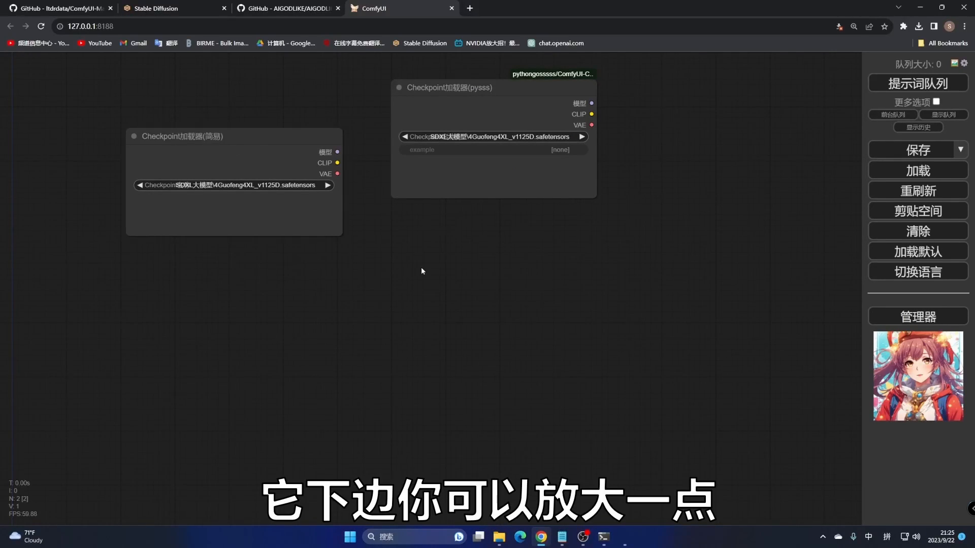
scroll(421, 271, "up", 3)
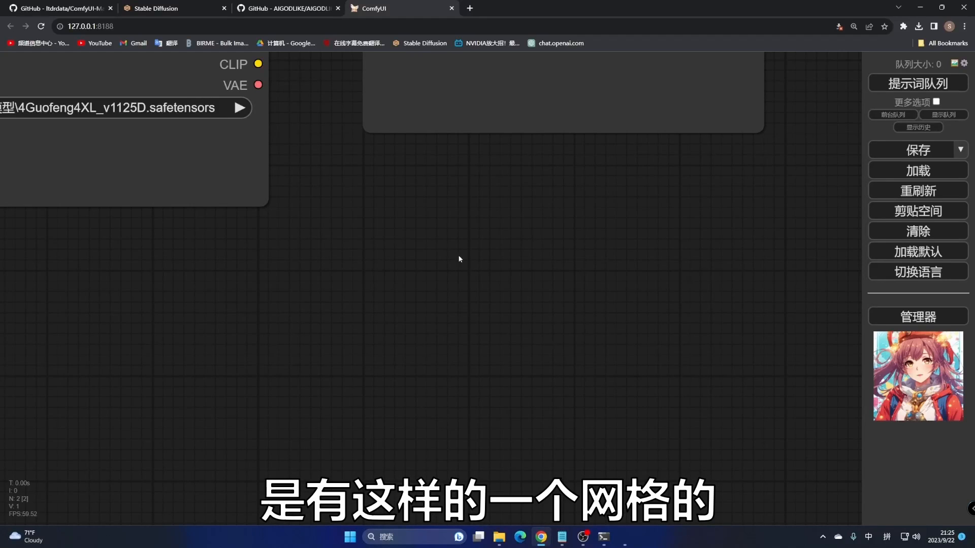
left_click_drag(363, 210, 714, 333)
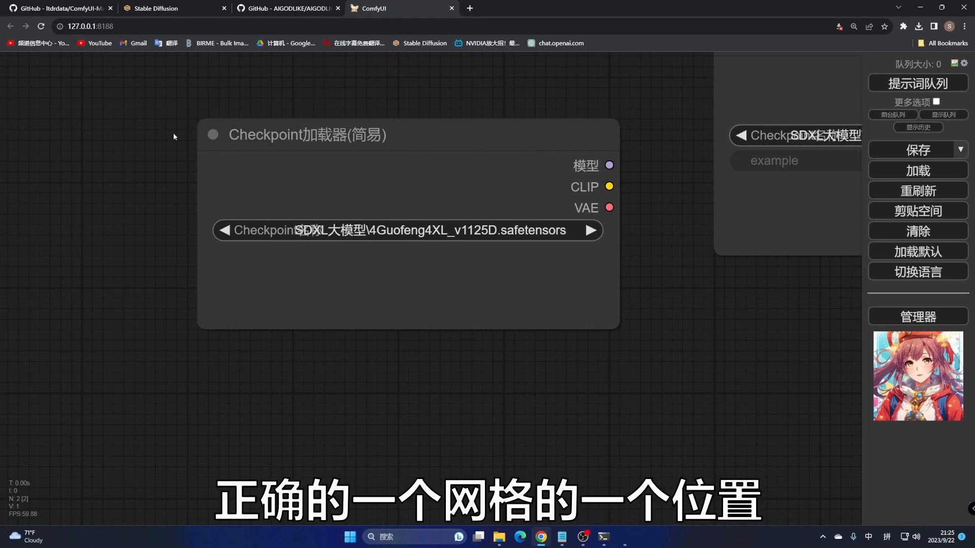
mouse_move(347, 130)
left_mouse_down()
mouse_move(379, 152)
mouse_move(426, 162)
mouse_move(342, 145)
left_mouse_up()
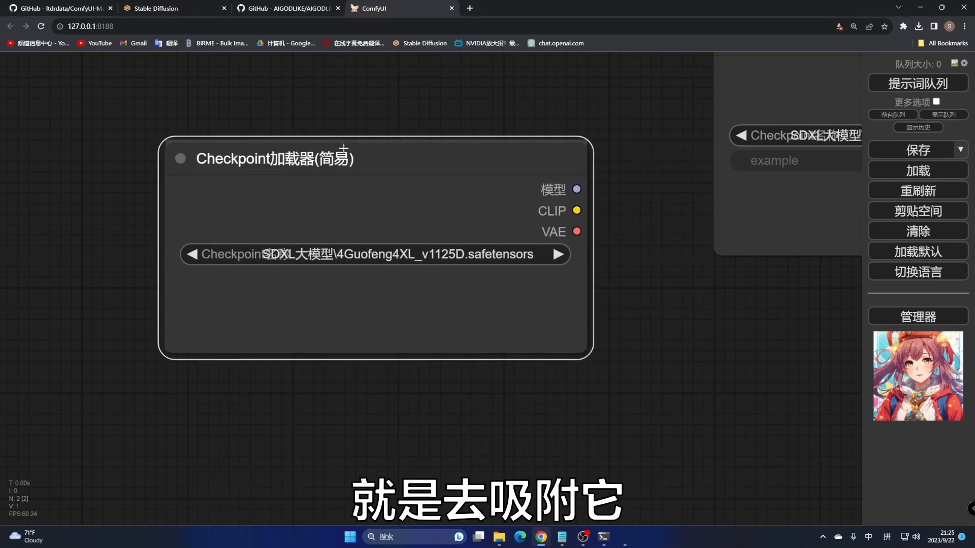
Step: Load the custom autocomplete word list from the preset GitHub gist URL under 文本补全, look through it, and save it
left_click(964, 65)
scroll(372, 339, "down", 6)
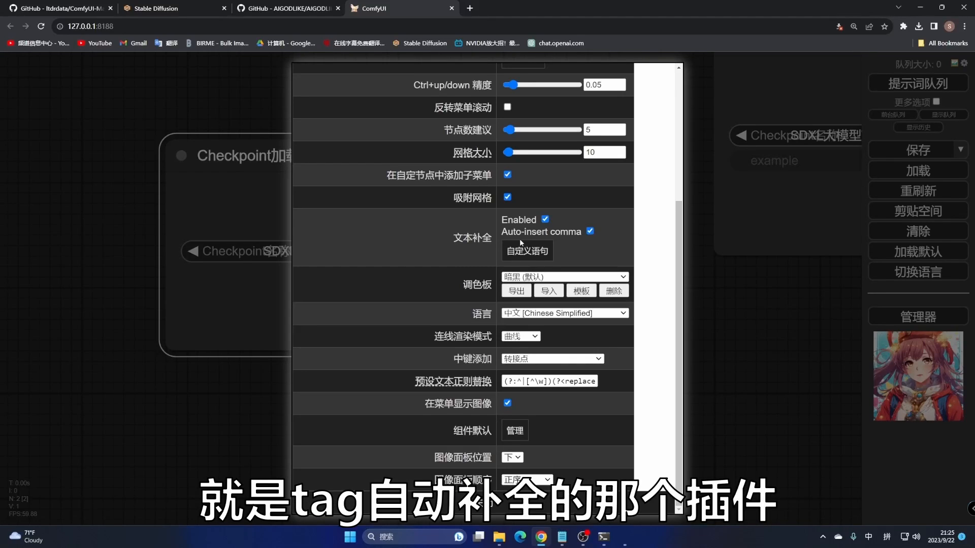
left_click(527, 251)
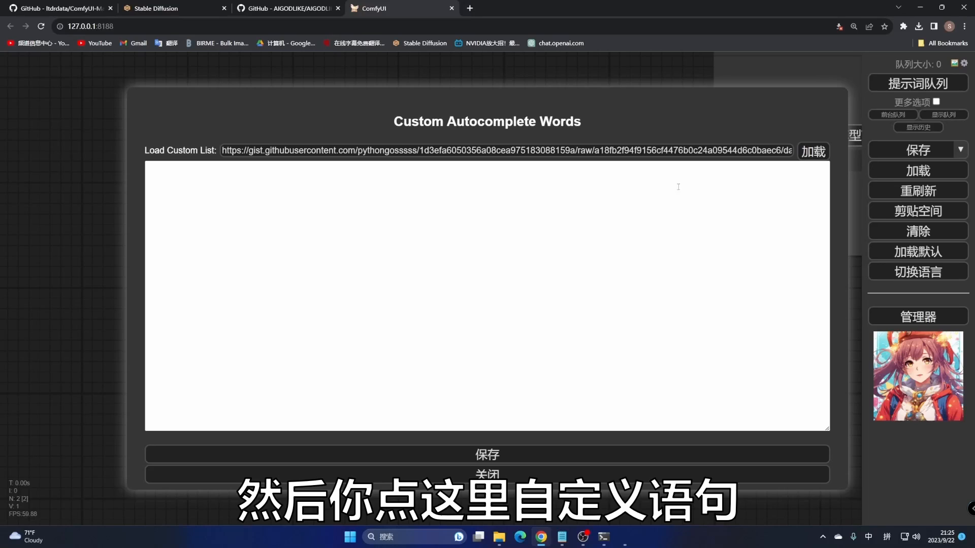
left_click(817, 152)
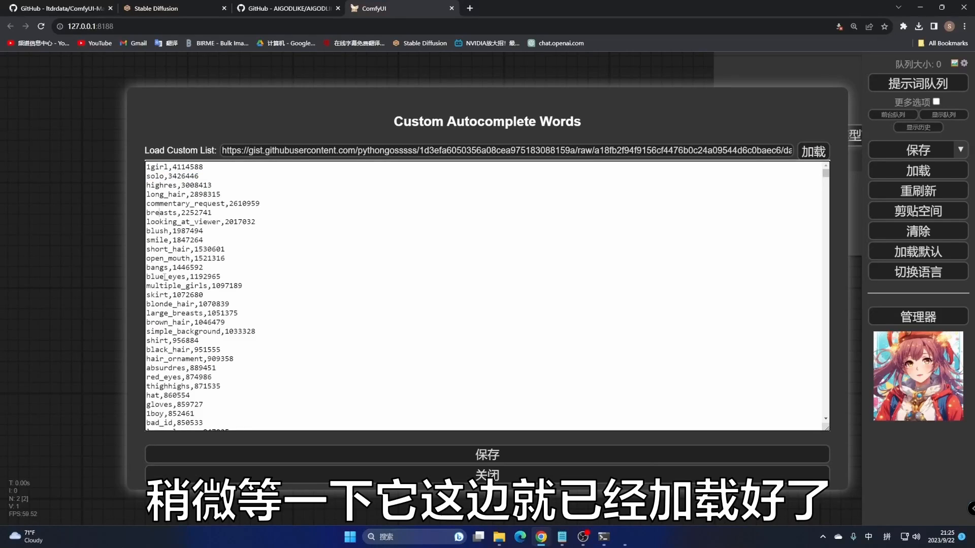
scroll(173, 291, "down", 10)
scroll(173, 291, "down", 2)
scroll(173, 291, "up", 12)
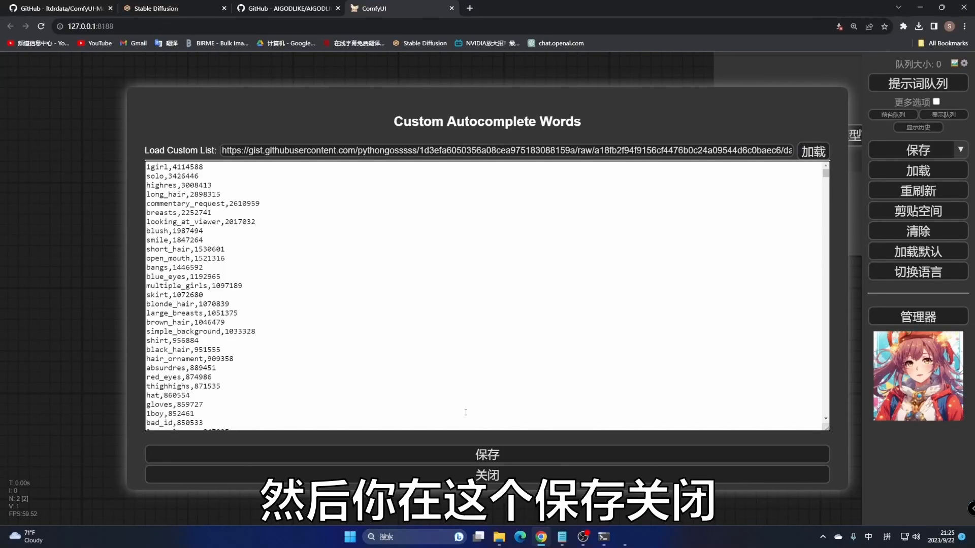
left_click(498, 454)
left_click(493, 475)
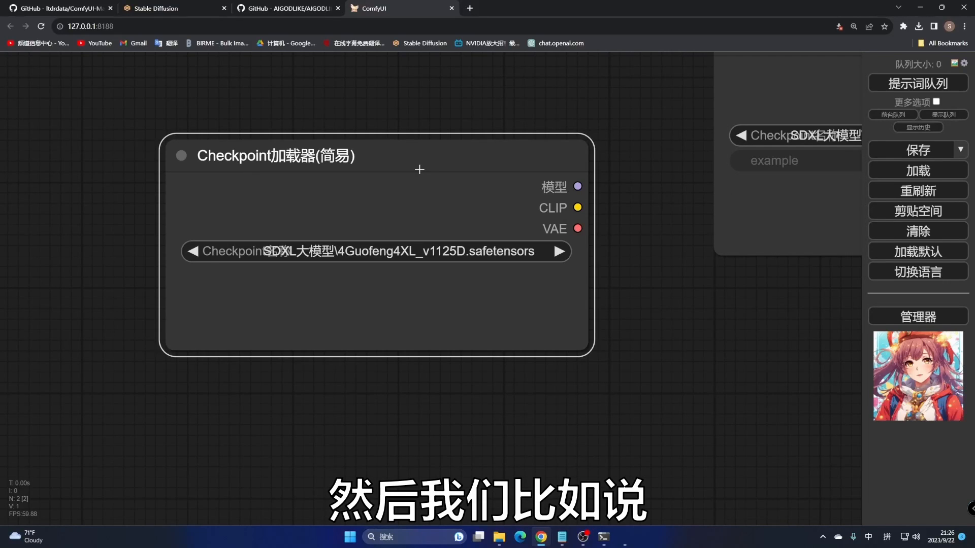
Step: Delete both checkpoint loader nodes and load the default workflow
key("Delete")
left_click(757, 86)
key("Delete")
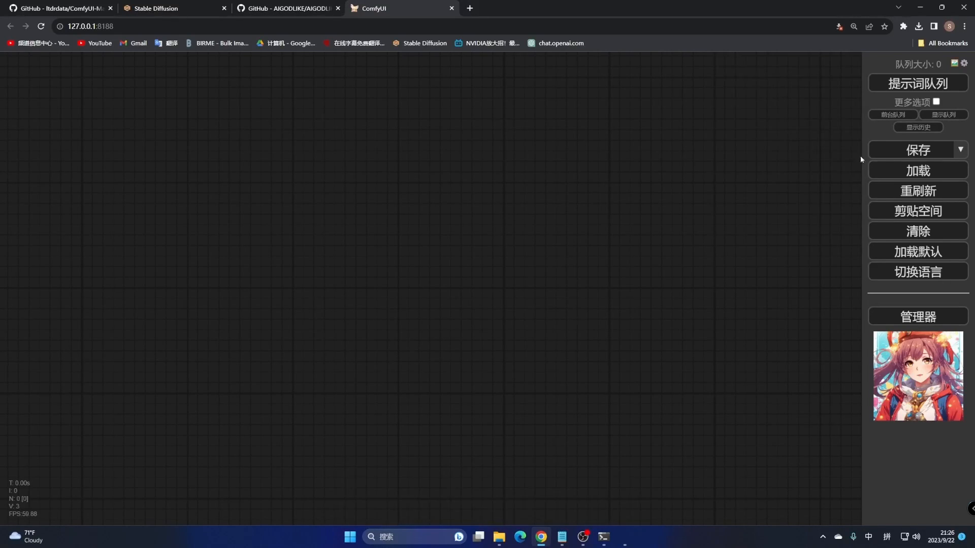
left_click(924, 252)
left_click(529, 81)
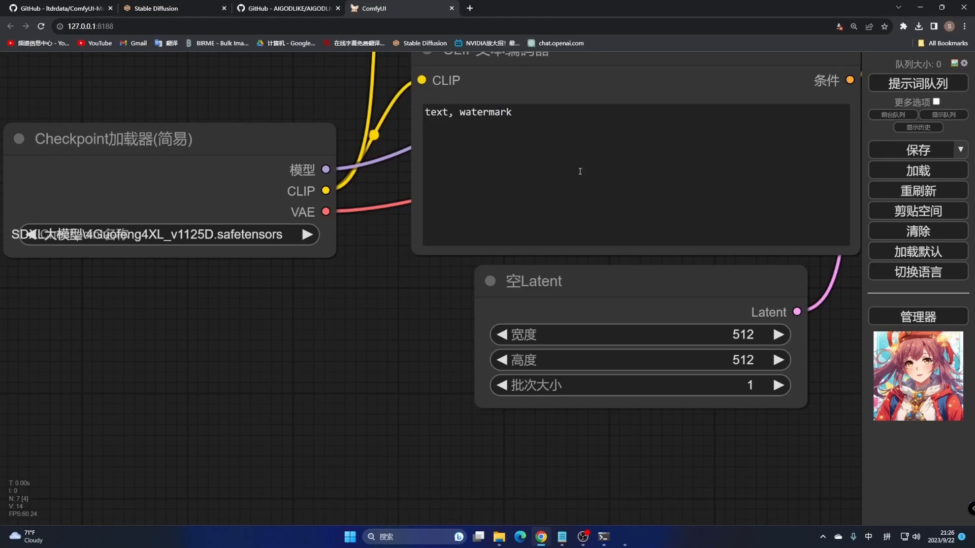
Step: Replace the text in the positive CLIP文本编码器 with "1 gi" to test the tag autocompletion
left_click_drag(362, 318, 174, 520)
left_click(336, 104)
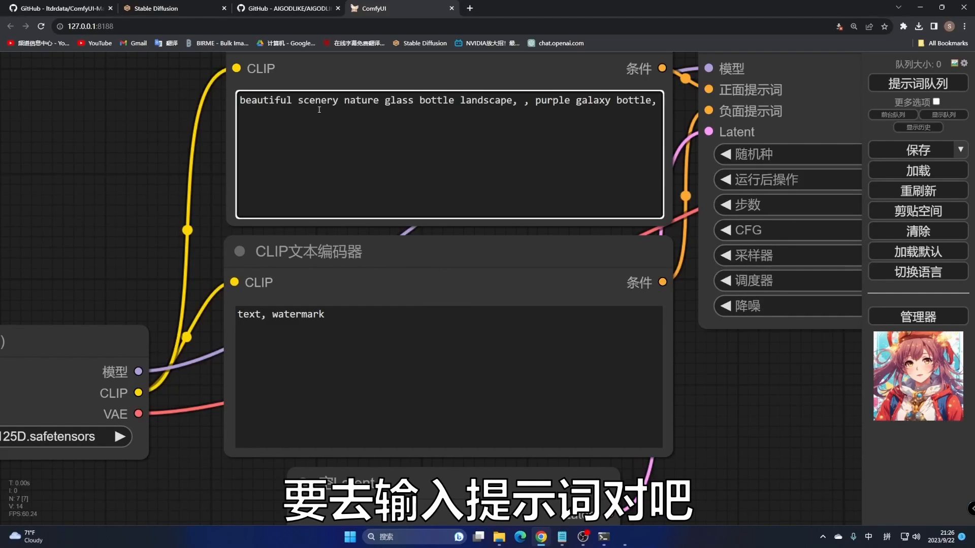
left_click_drag(661, 100, 224, 109)
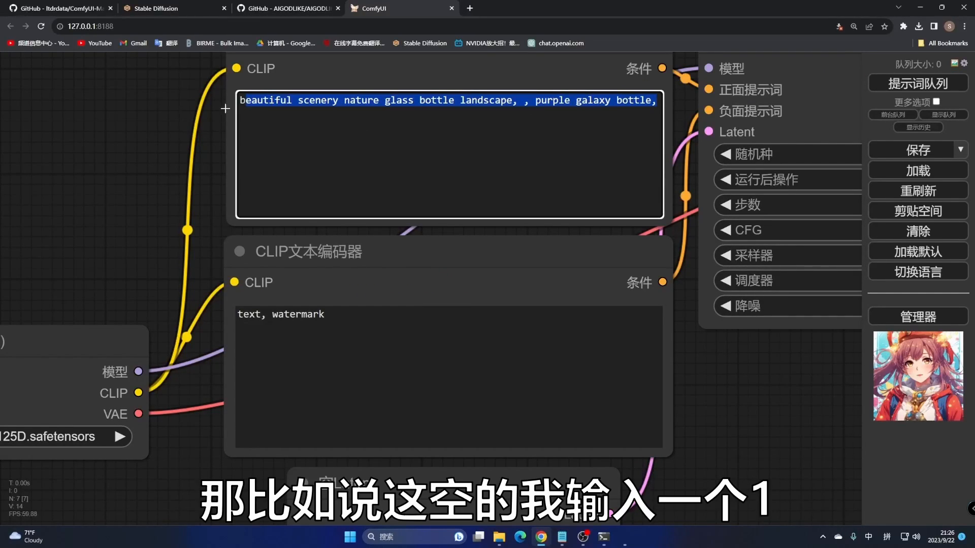
key("BackSpace")
type("1")
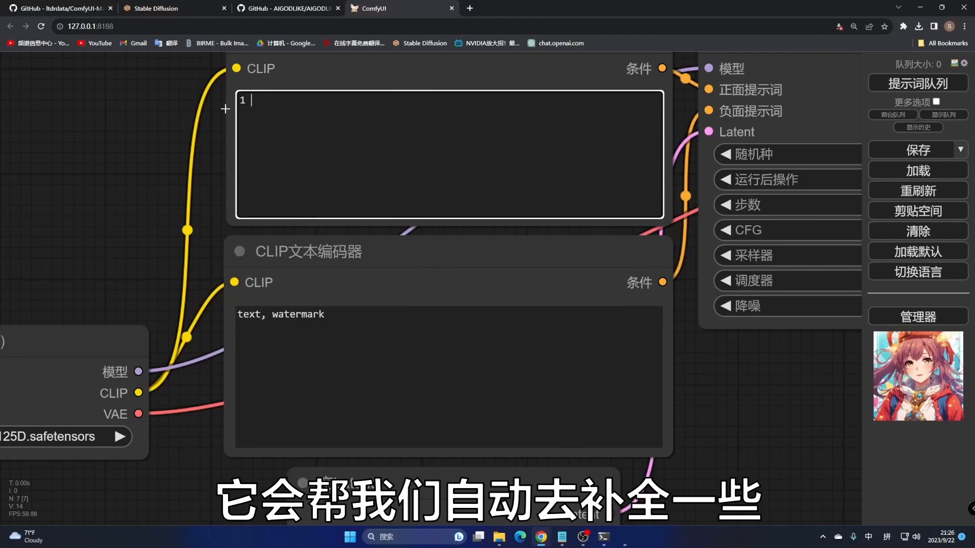
type(" gi")
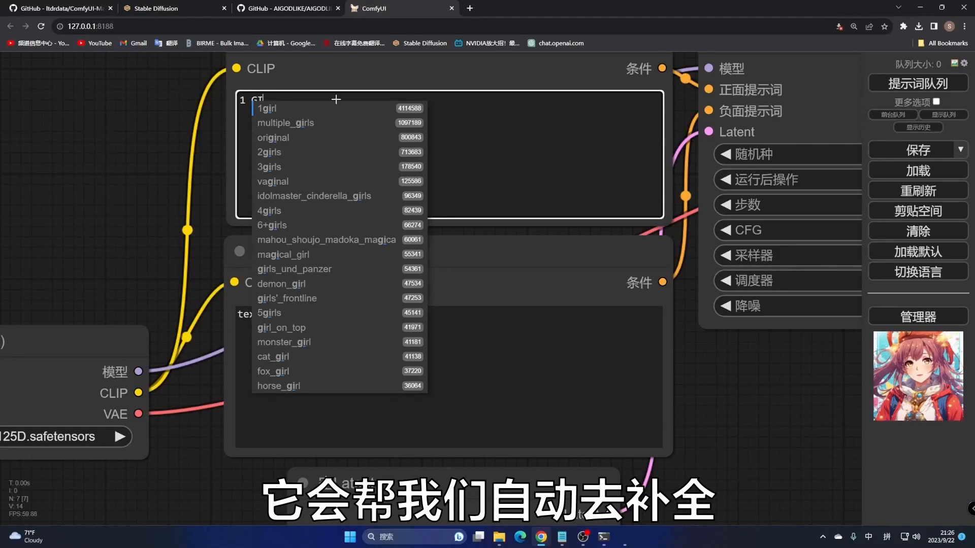
Step: Clear the test text from the positive prompt and queue the workflow for generation
key("BackSpace")
key("BackSpace")
key("BackSpace")
key("BackSpace")
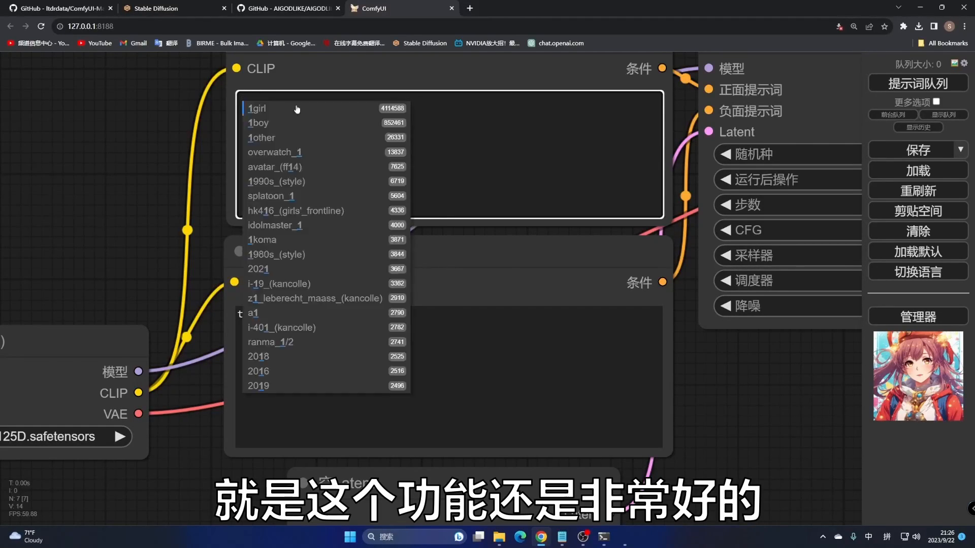
left_click(936, 84)
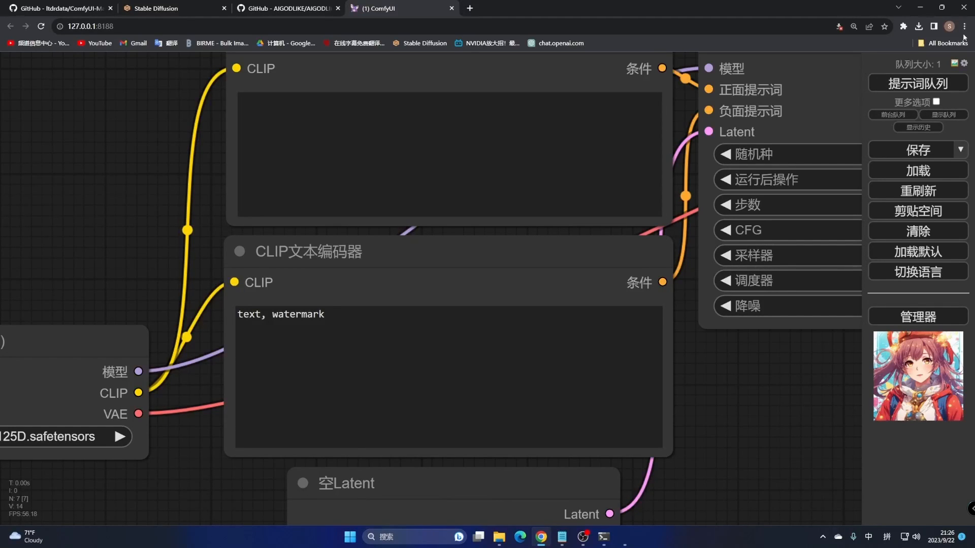
Step: Set 连线渲染模式 to 直角线 in the settings, and inspect the workflow's links on the canvas
left_click(963, 63)
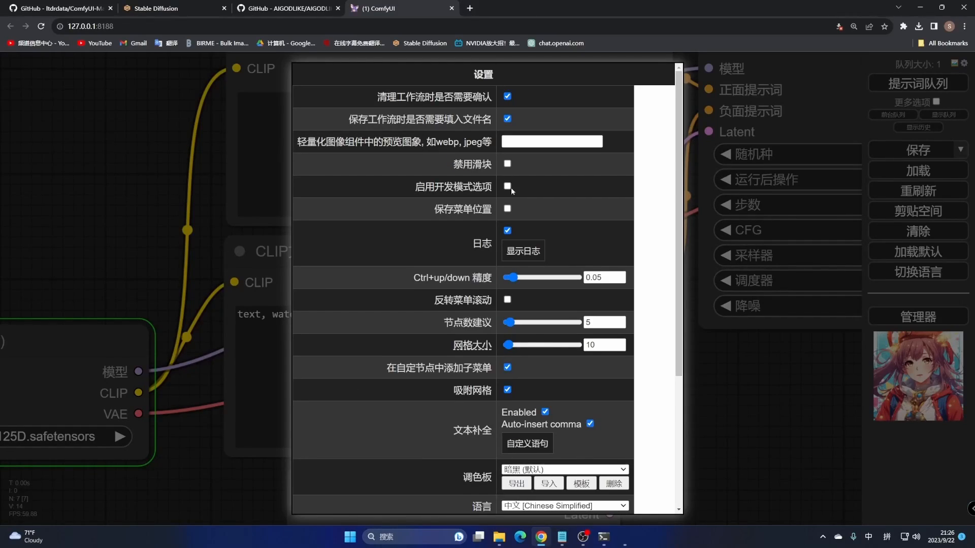
scroll(486, 257, "down", 4)
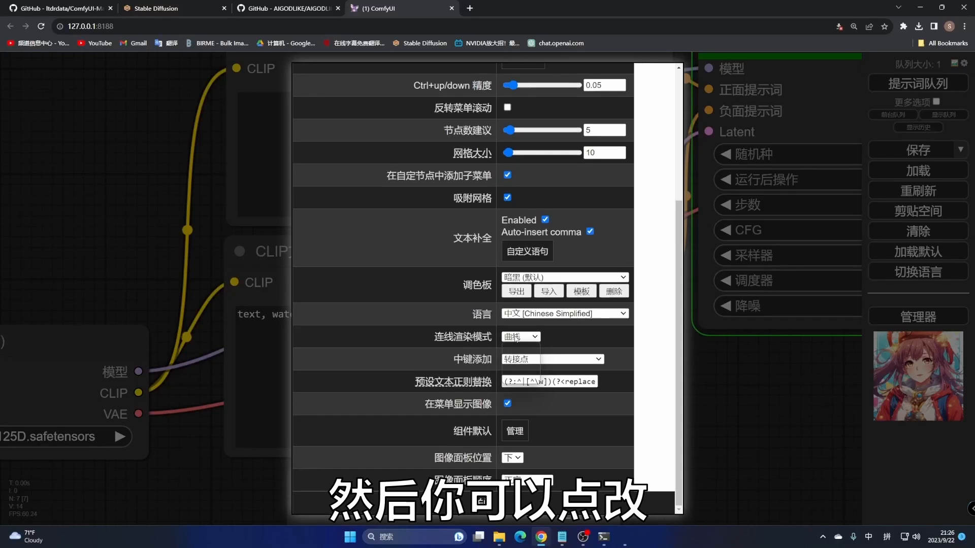
left_click(520, 337)
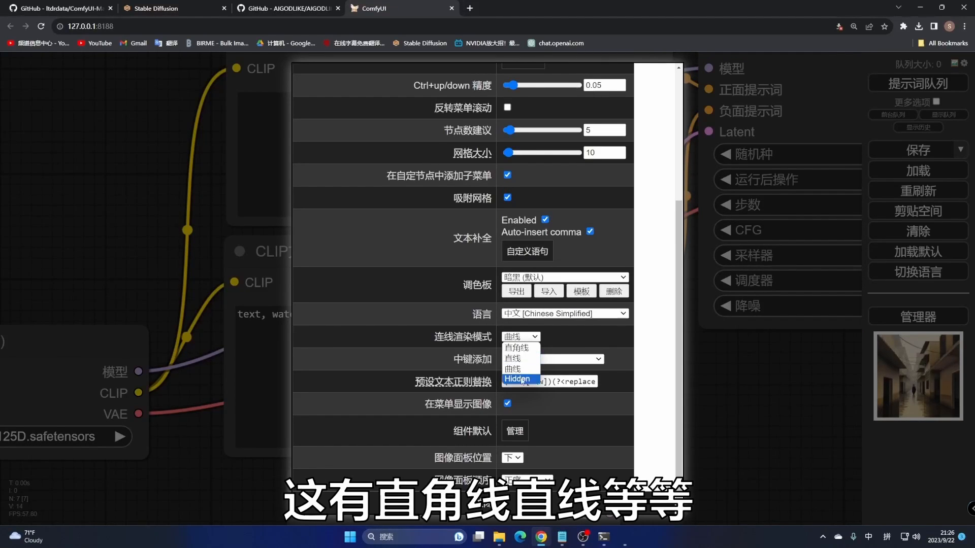
left_click(518, 349)
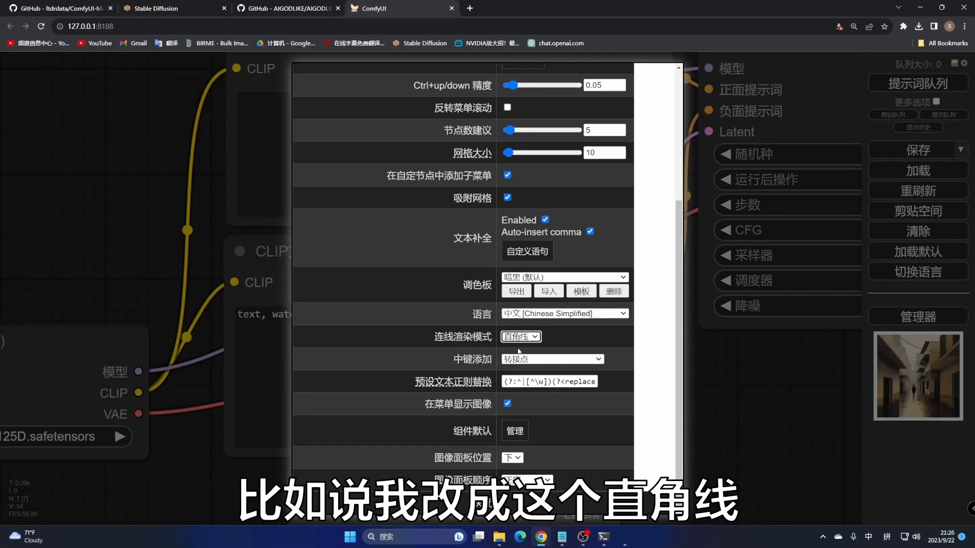
key("Escape")
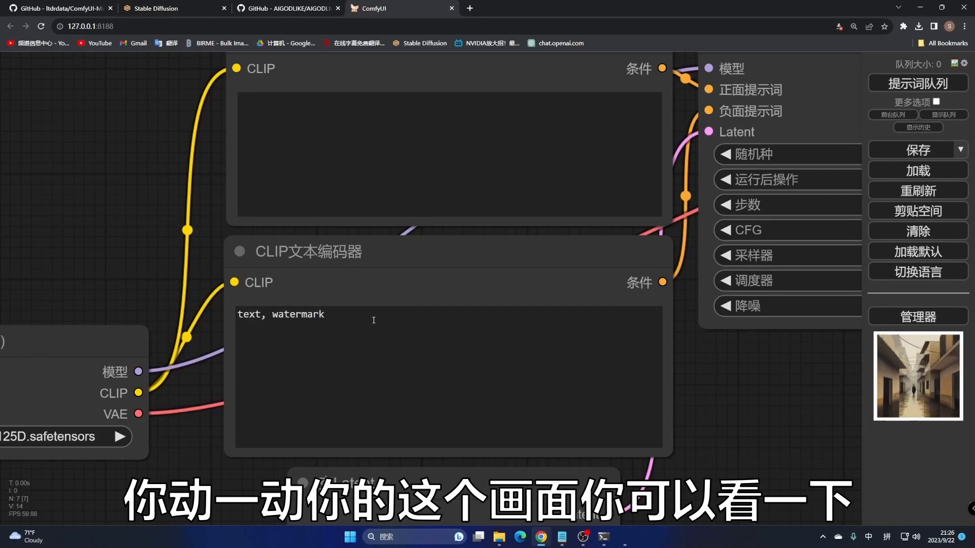
scroll(771, 389, "down", 3)
left_click_drag(769, 405, 673, 370)
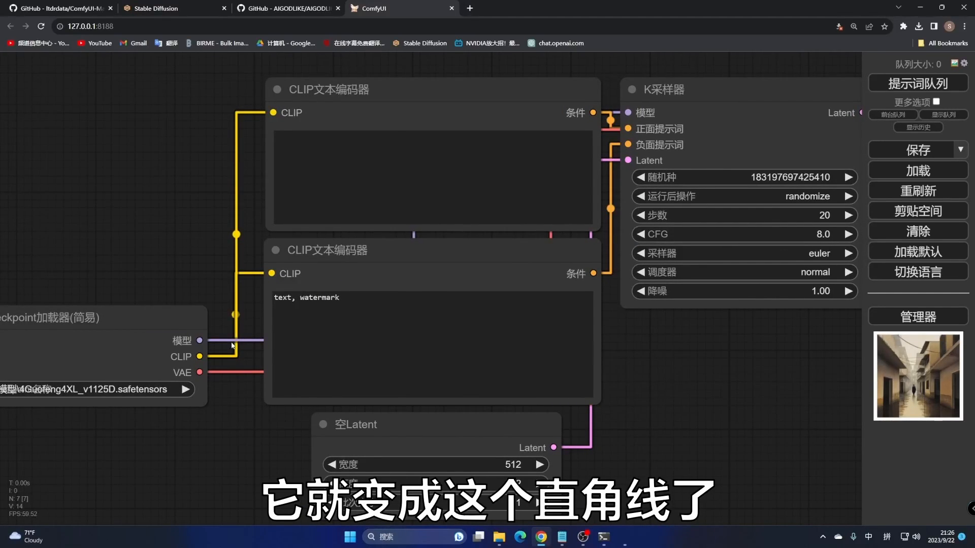
left_click_drag(740, 373, 732, 349)
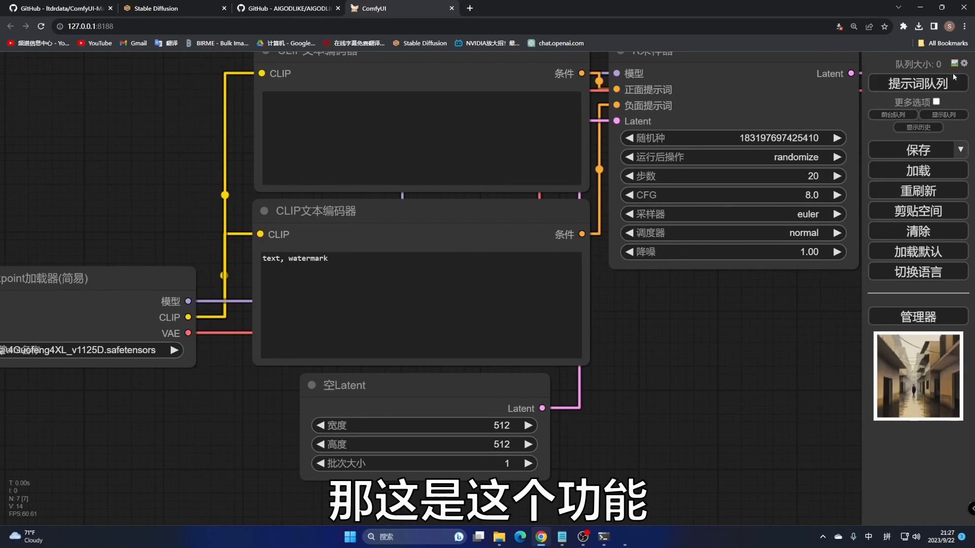
Step: Set 图像面板位置 to 下 in the ComfyUI settings
left_click(964, 64)
scroll(495, 349, "down", 4)
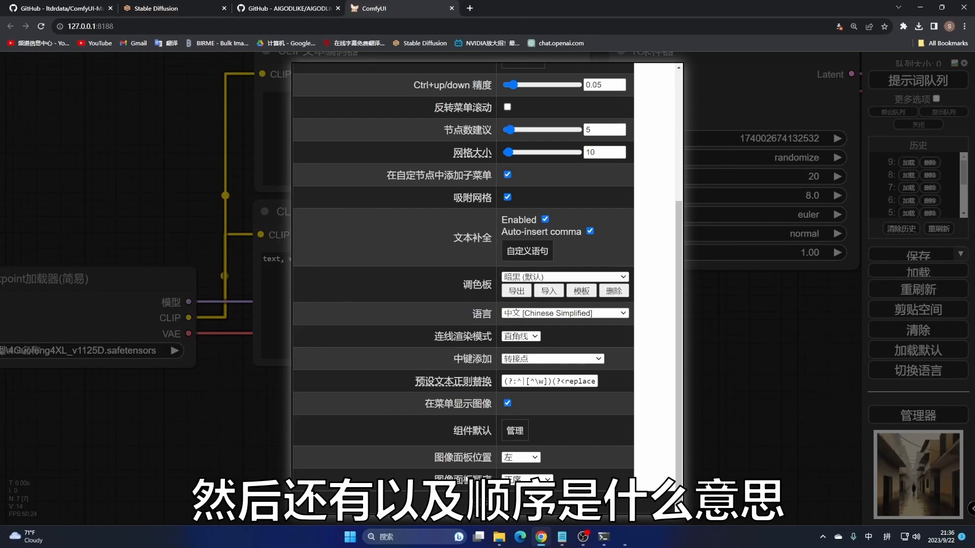
left_click(521, 458)
left_click(514, 502)
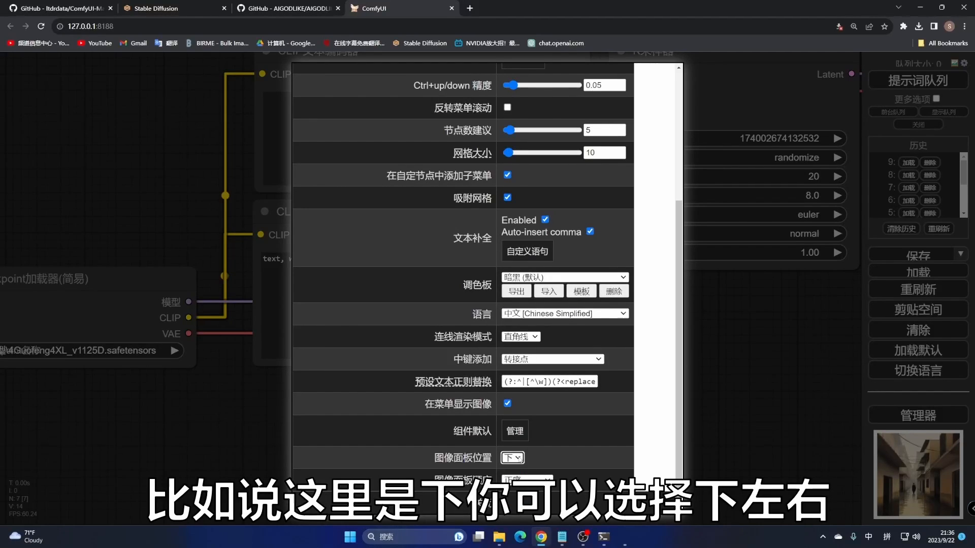
Step: Set 图像面板位置 to 左 and close the settings
left_click(519, 458)
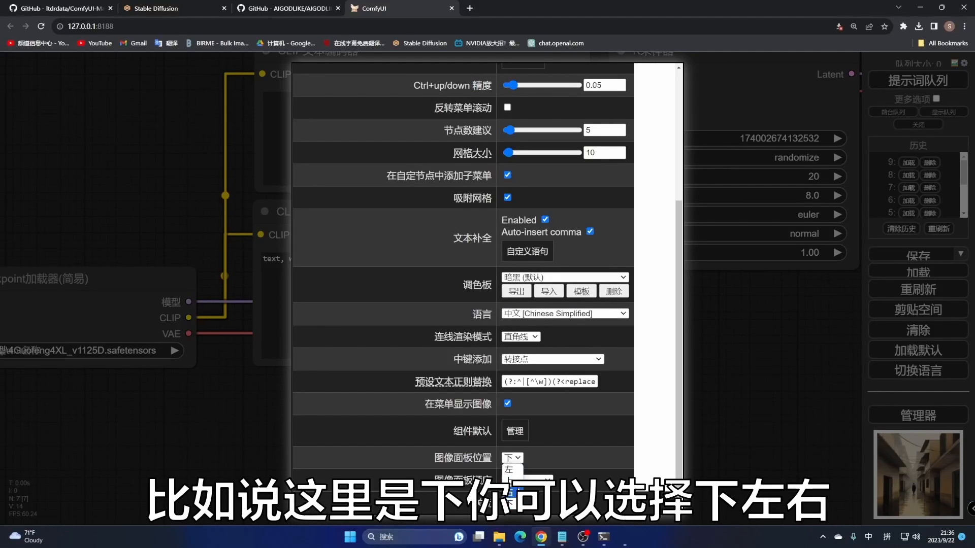
left_click(509, 470)
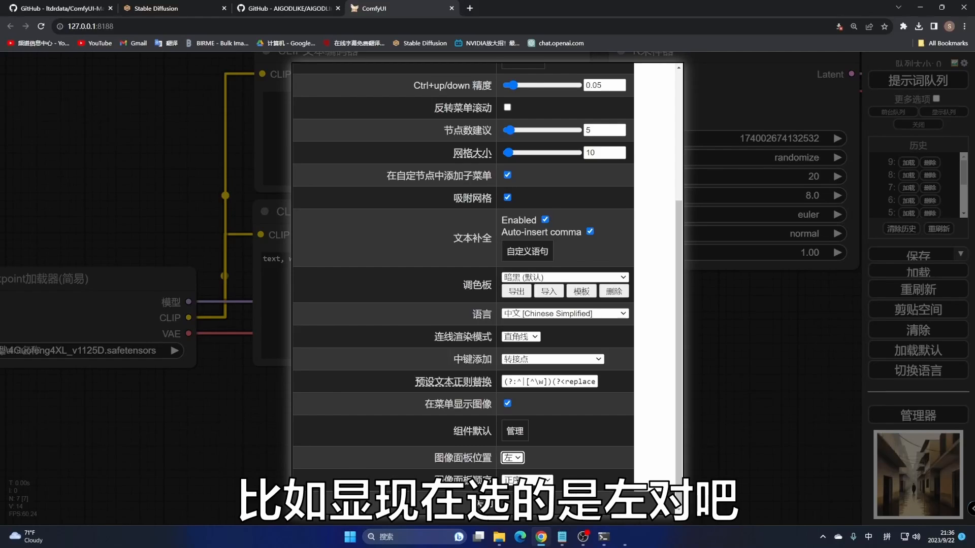
left_click(481, 505)
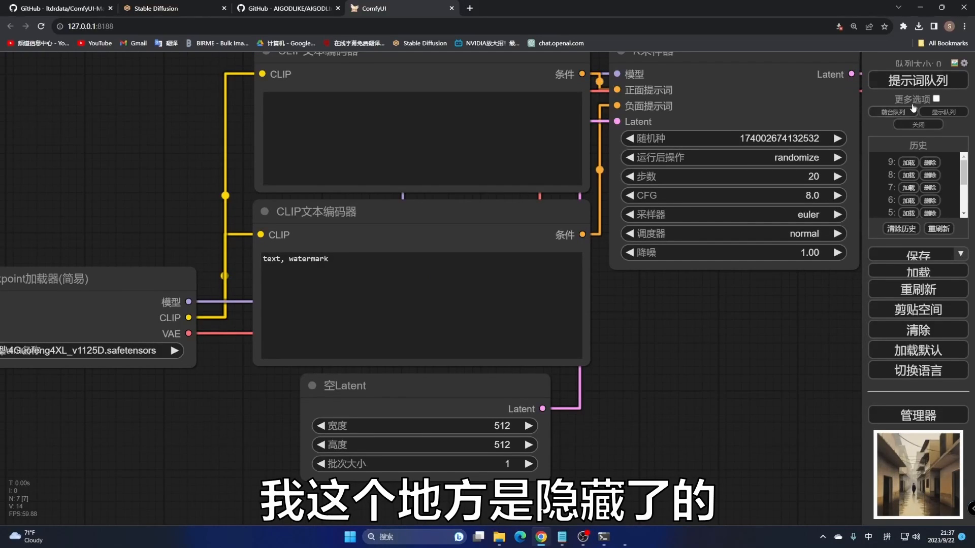
Step: Show the generated-image panel and queue the workflow to add another image to it
left_click(954, 65)
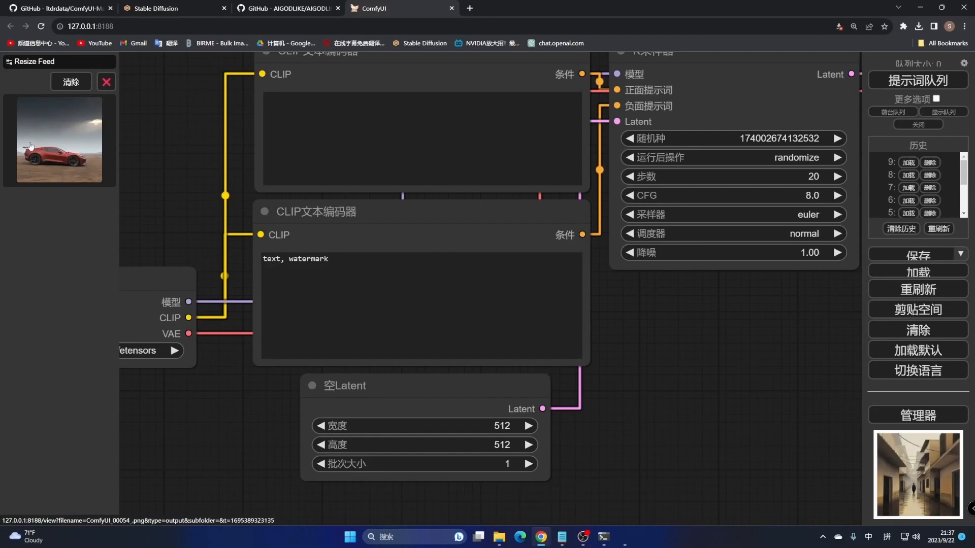
left_click(914, 80)
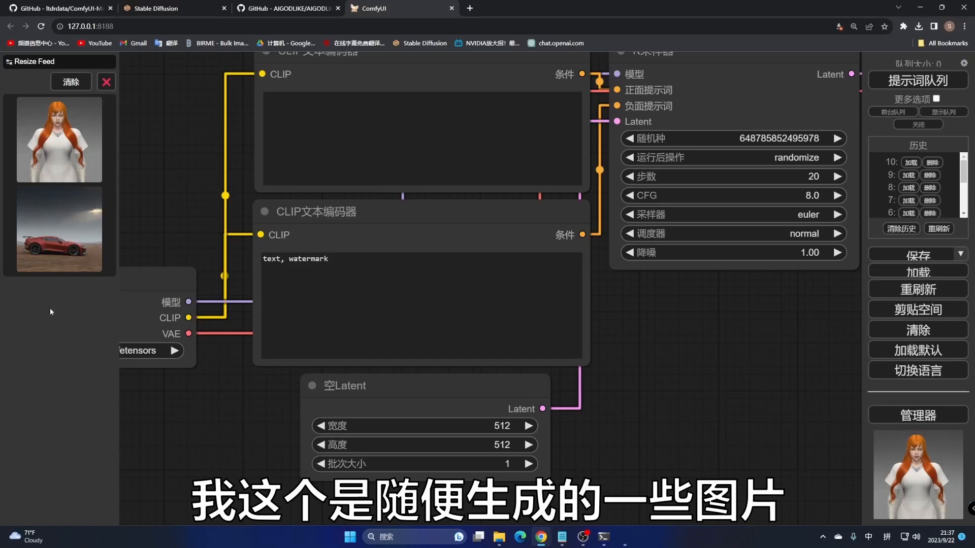
Step: Switch 图像面板顺序 to the reverse order in the settings, restore it to 正序, and close the settings
left_click(964, 63)
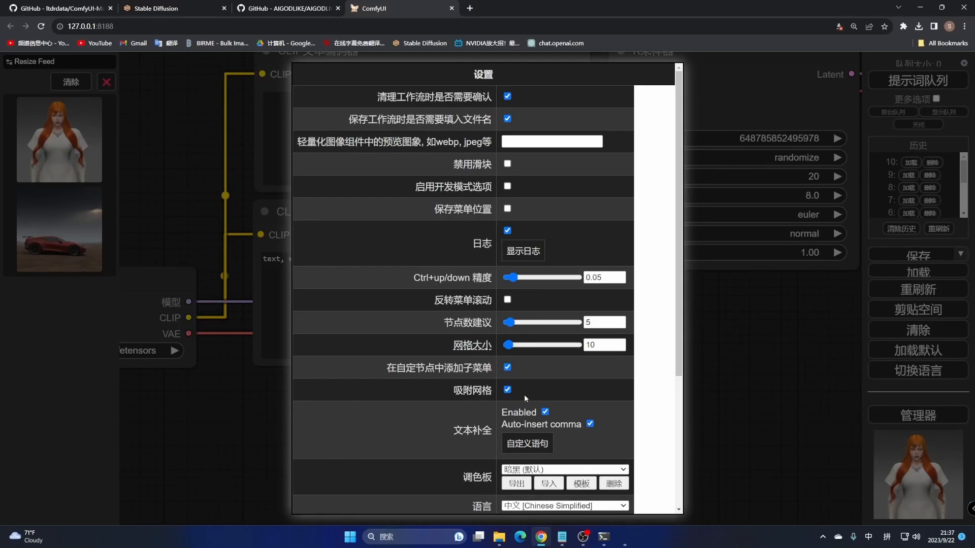
scroll(525, 395, "down", 4)
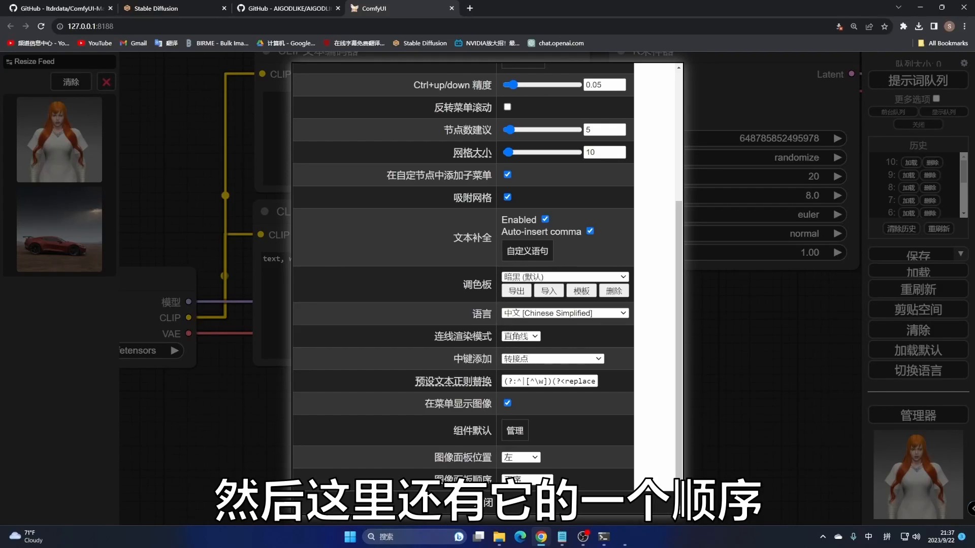
left_click(527, 481)
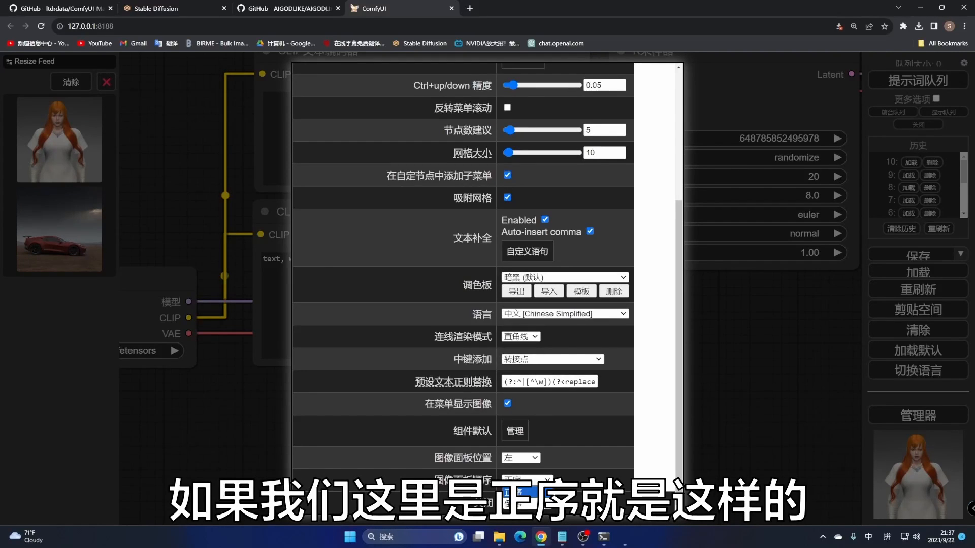
left_click(513, 503)
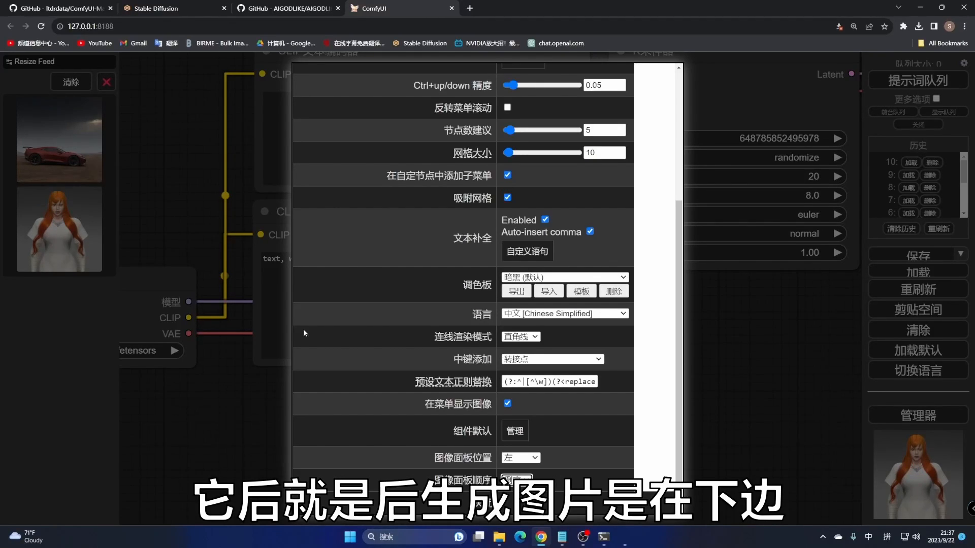
left_click(516, 481)
left_click(512, 492)
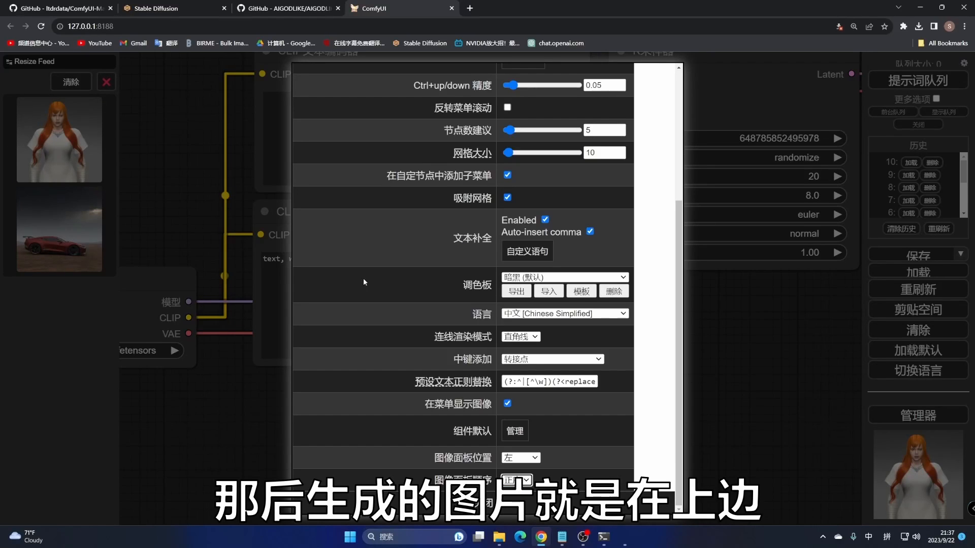
key("Escape")
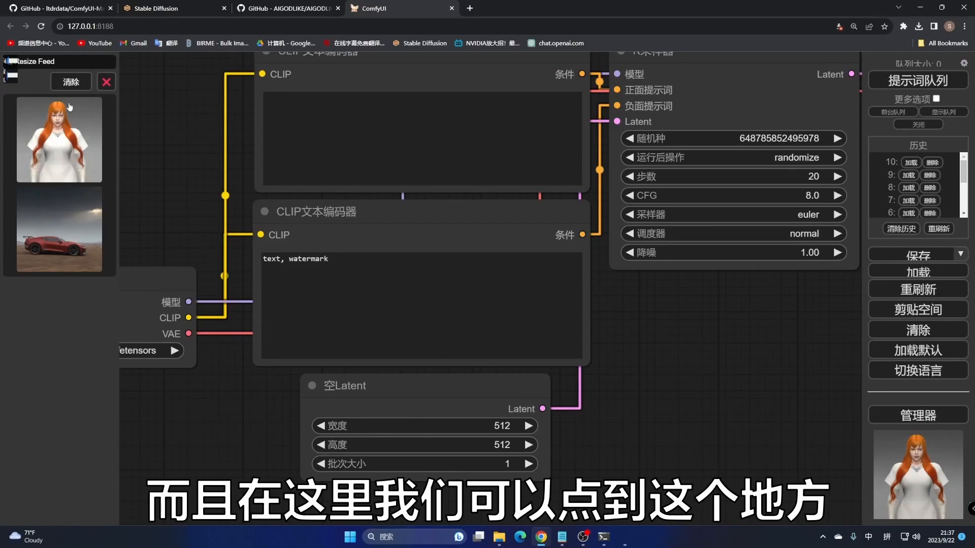
Step: Slightly increase the Feed Size of the image panel to enlarge its thumbnails
left_click(11, 61)
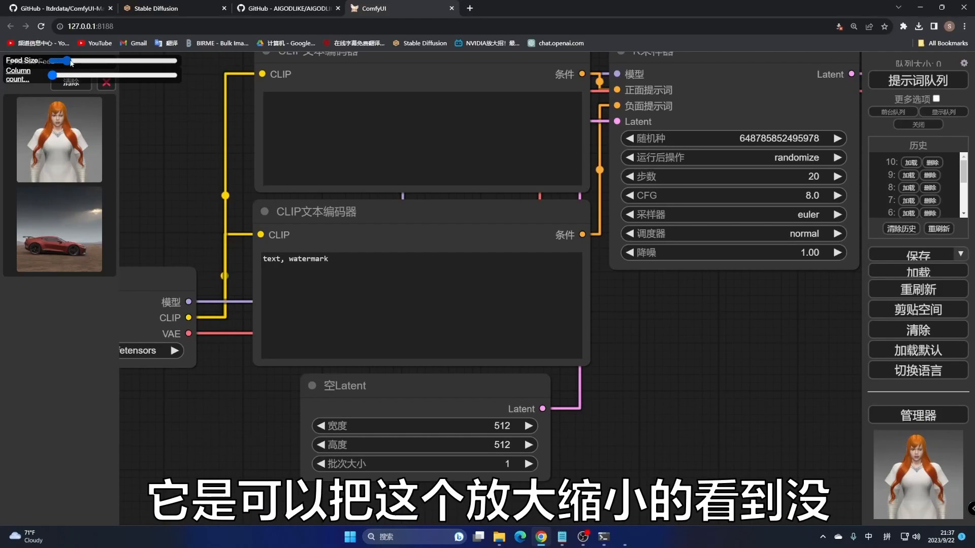
mouse_move(67, 61)
left_mouse_down()
mouse_move(100, 60)
mouse_move(58, 61)
mouse_move(74, 61)
mouse_move(60, 62)
mouse_move(81, 77)
mouse_move(53, 76)
mouse_move(71, 62)
left_mouse_up()
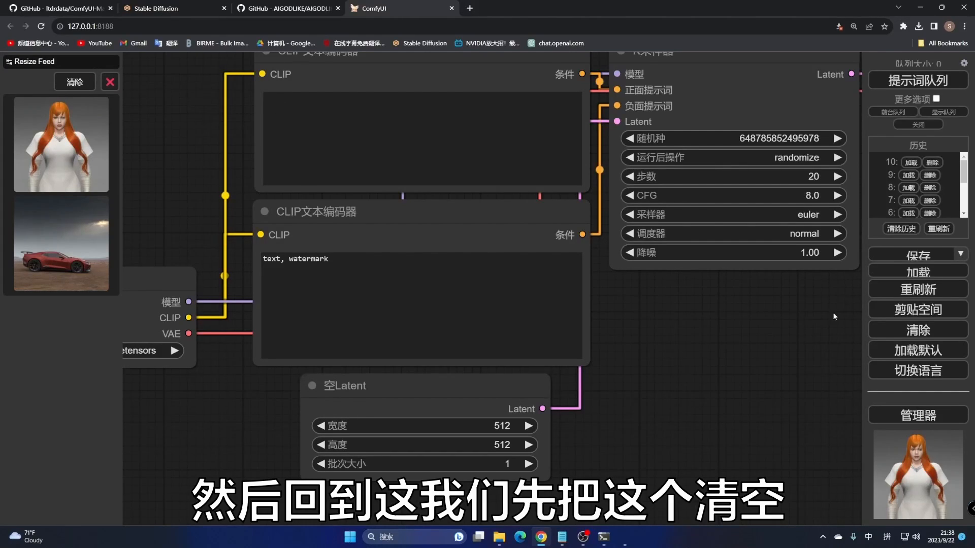
Step: Clear the whole workflow and add a 加载图像 node to the empty canvas
left_click(918, 330)
left_click(526, 81)
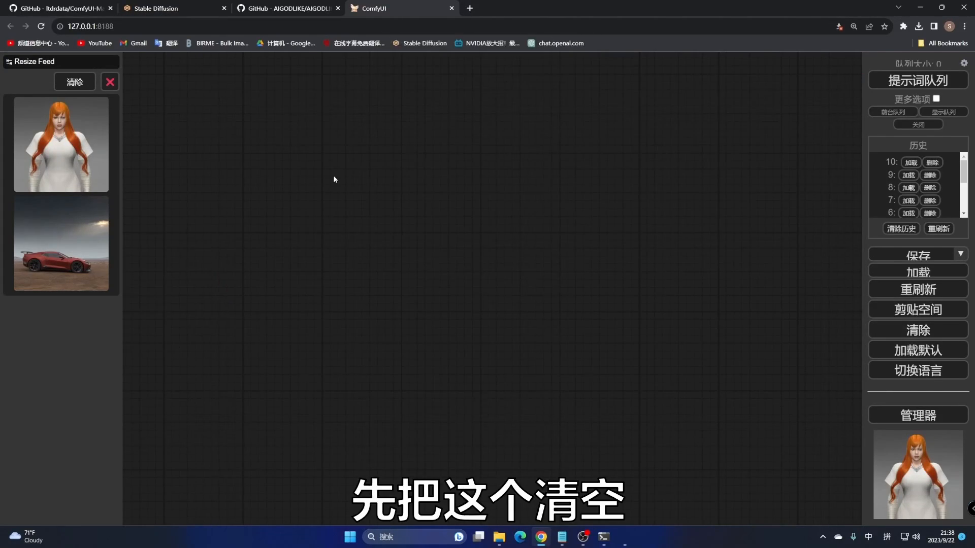
right_click(231, 130)
left_click(231, 130)
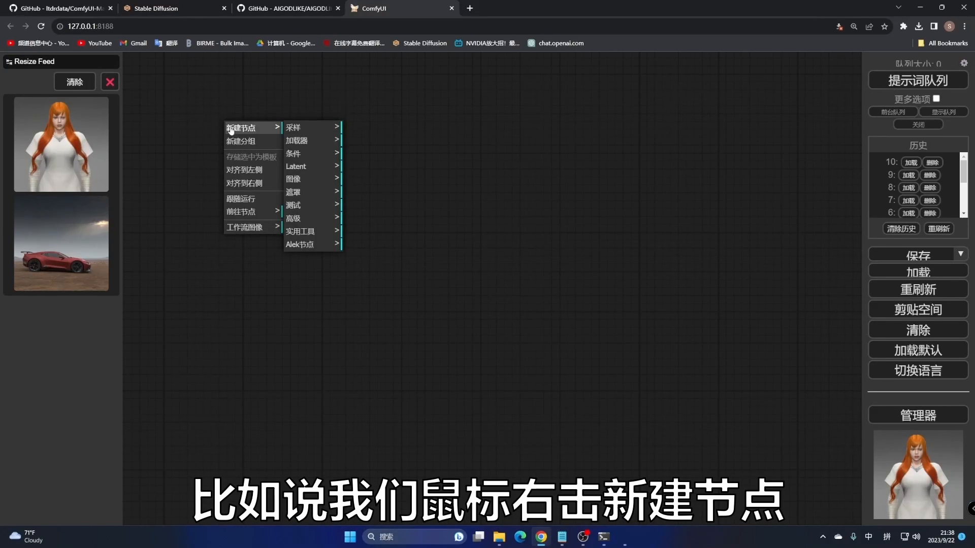
left_click(308, 180)
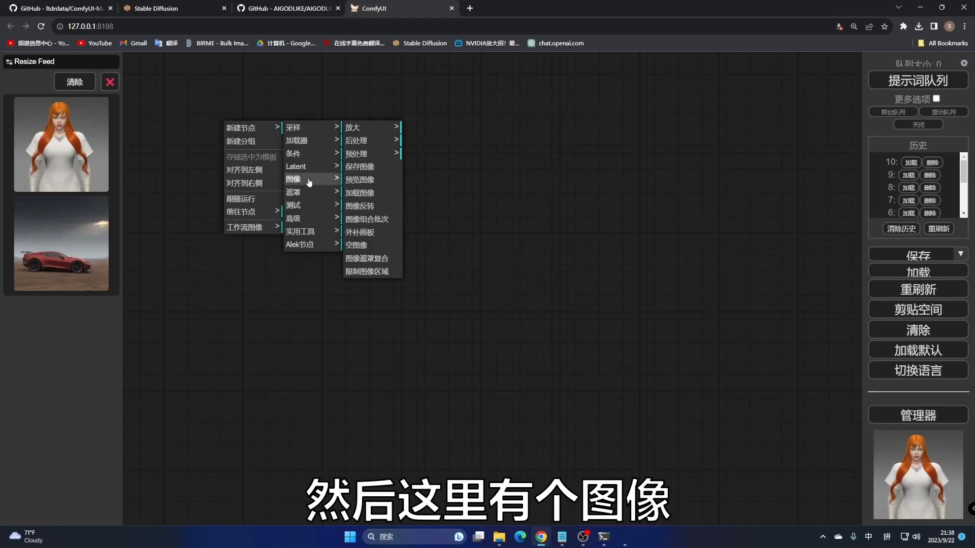
left_click(358, 192)
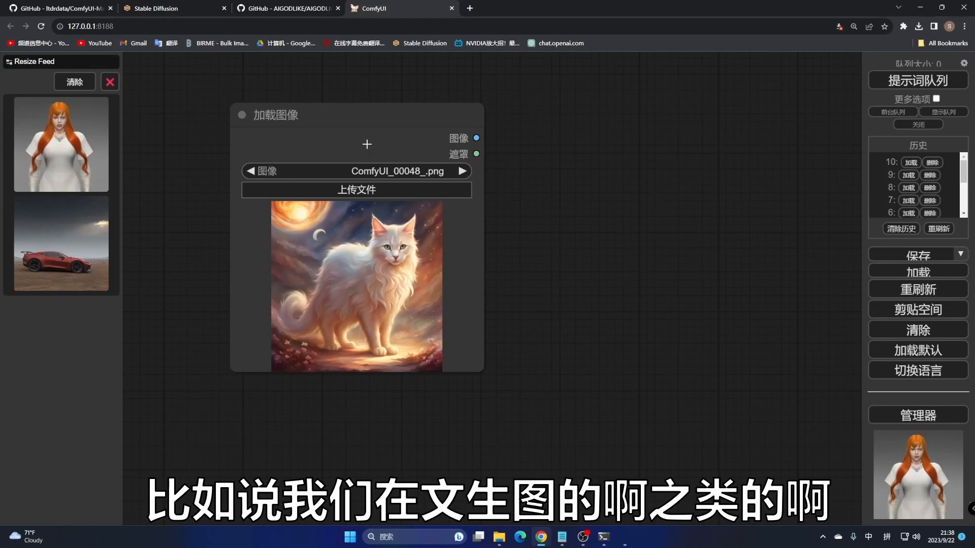
Step: Reposition the 加载图像 node and load the red car image from the image panel into it
left_click_drag(360, 131, 309, 134)
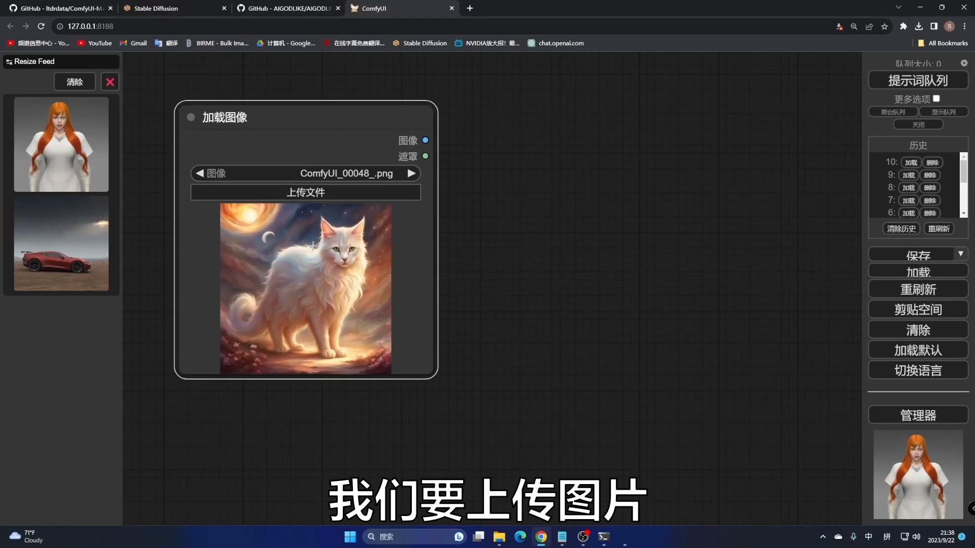
left_click_drag(43, 225, 316, 245)
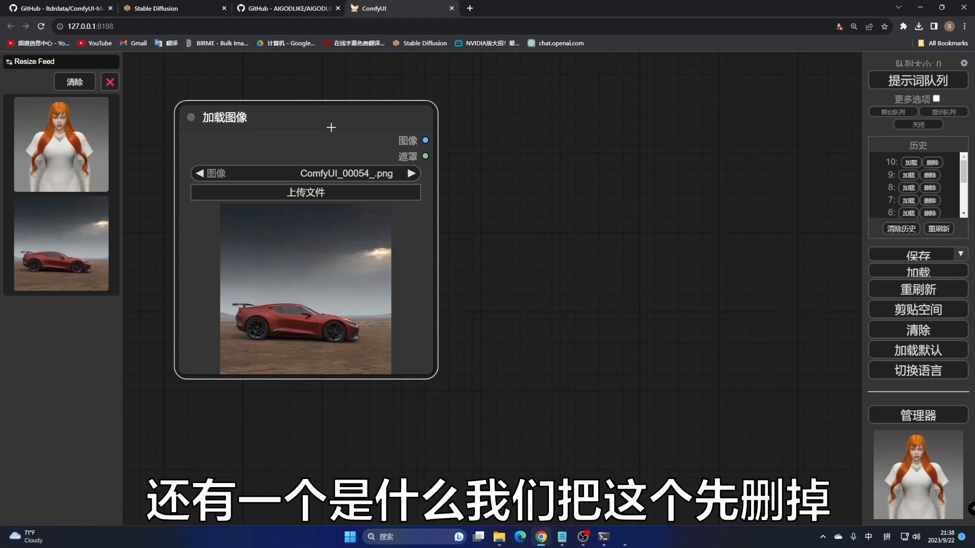
Step: Delete the 加载图像 node, and load the red car image's workflow onto the canvas from the image panel
key("Delete")
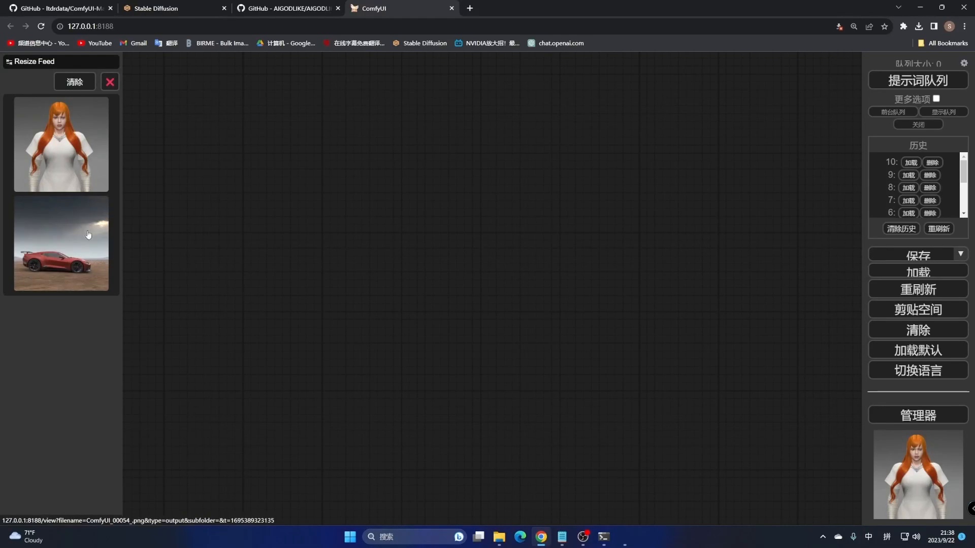
left_click_drag(54, 229, 387, 232)
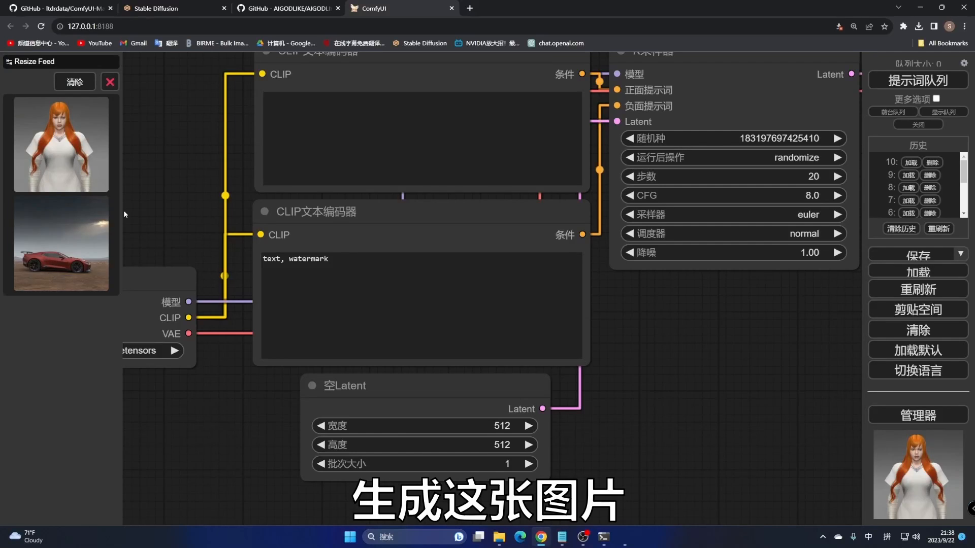
scroll(604, 299, "down", 5)
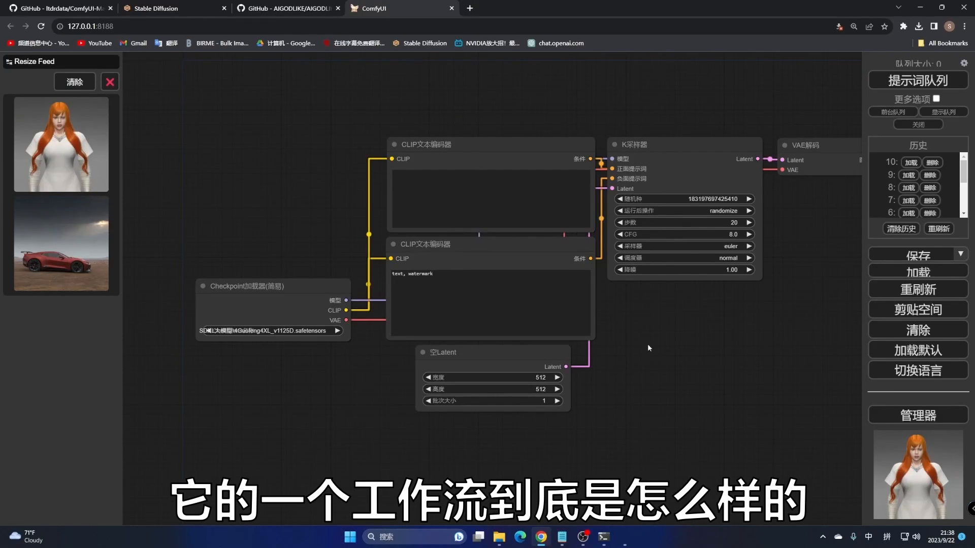
left_click_drag(647, 343, 522, 348)
scroll(586, 313, "up", 1)
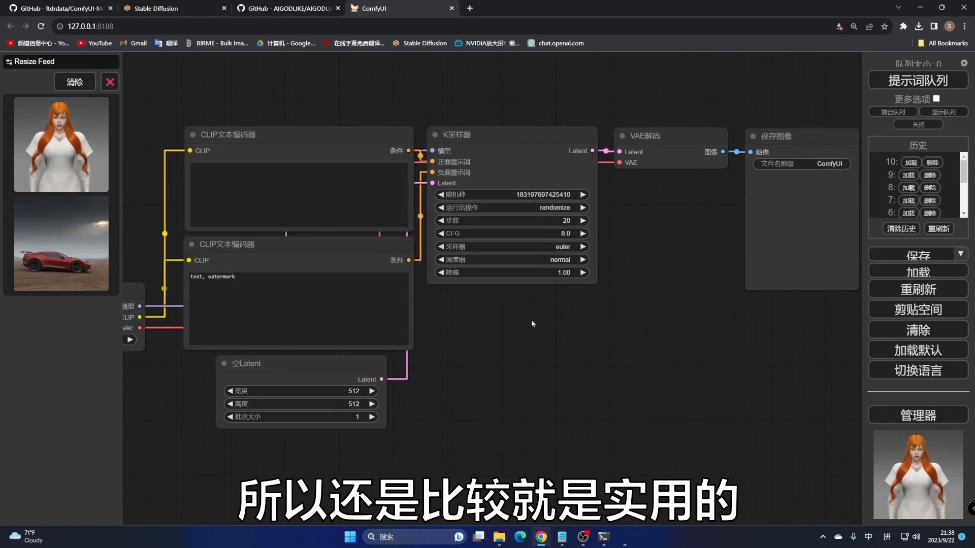
left_click_drag(472, 310, 555, 285)
scroll(574, 276, "up", 1)
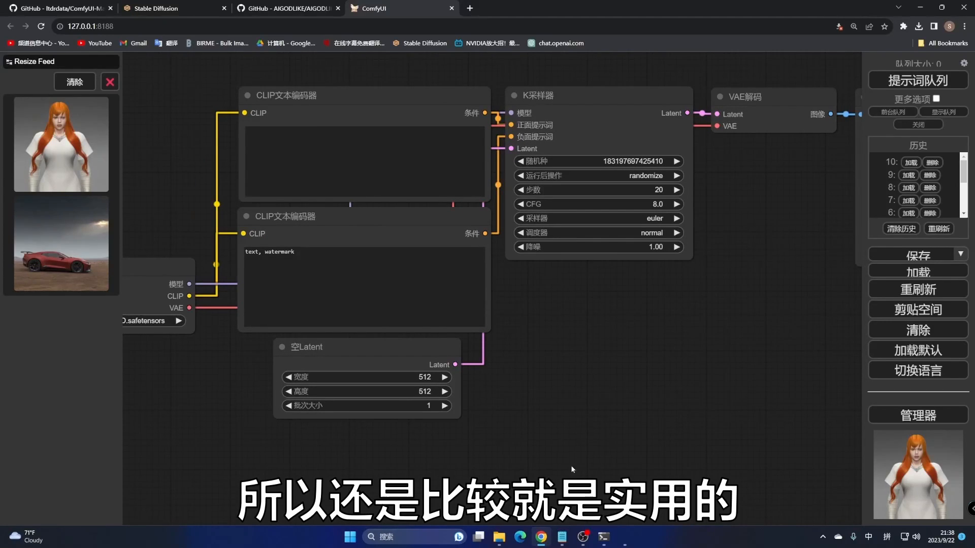
Step: Switch to the Notepad file 新建 文本文档 (2).txt and highlight its list of plugin git clone commands for review
left_click(562, 537)
left_click(614, 260)
left_click_drag(614, 264, 244, 123)
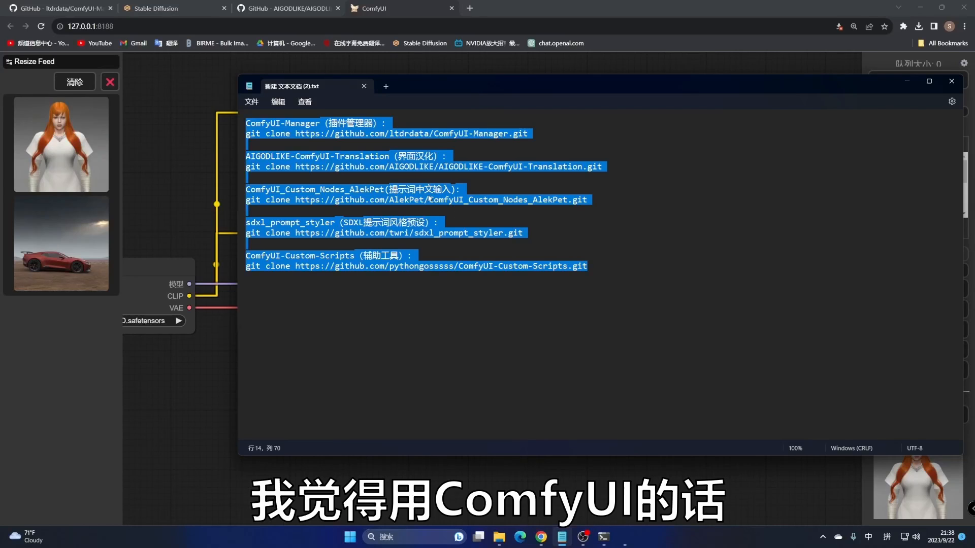
left_click(384, 298)
left_click_drag(384, 299, 378, 126)
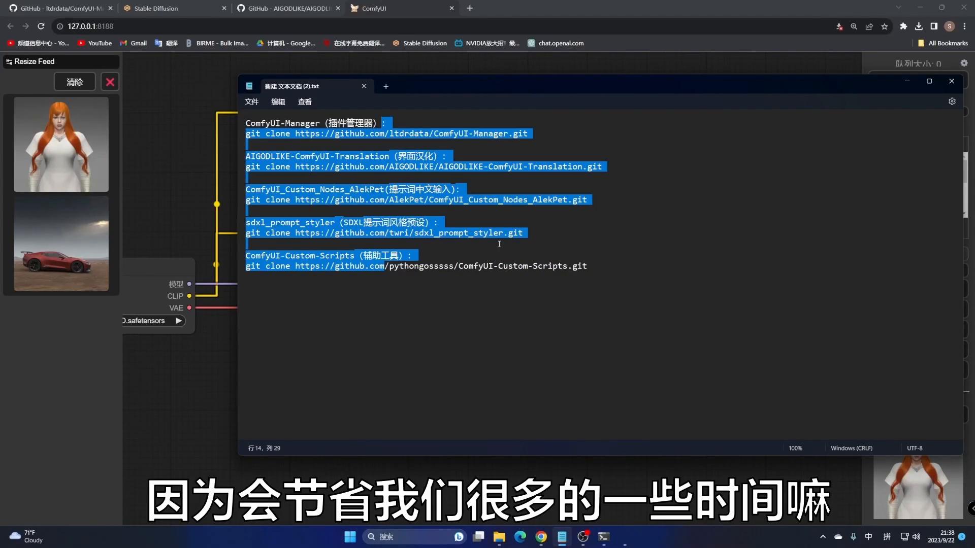